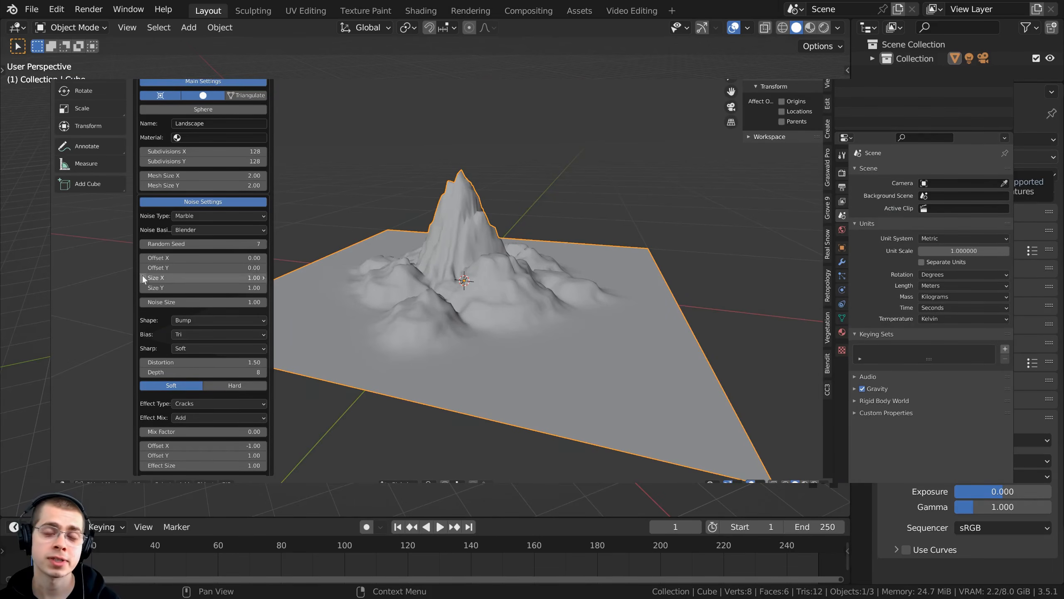
left_click(883, 224)
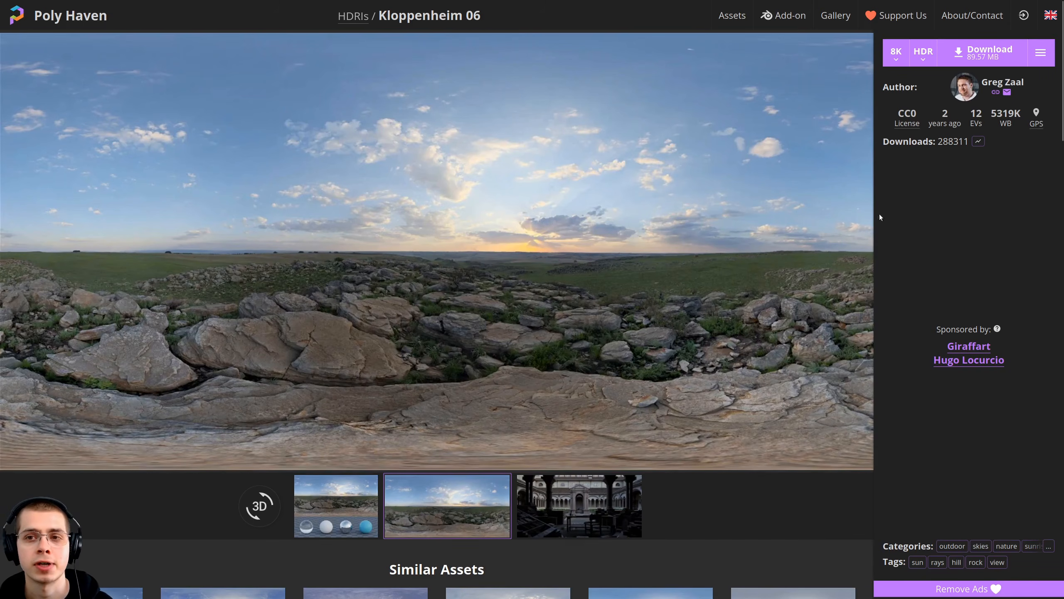
- Set the Kloppenheim 06 HDRI download to 1K resolution and check its HDR file format choice
left_click(897, 53)
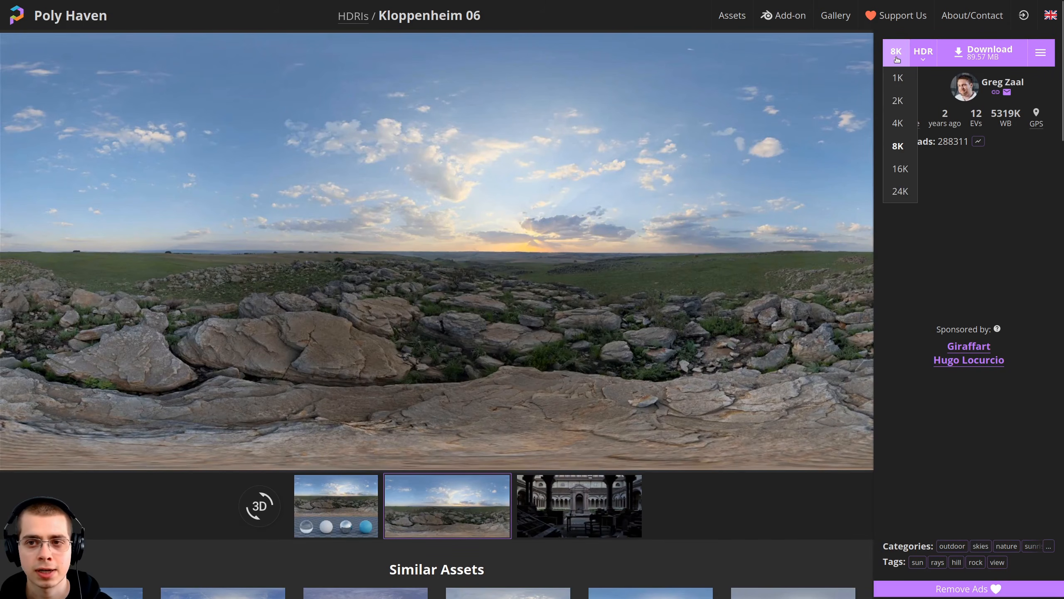
left_click(897, 78)
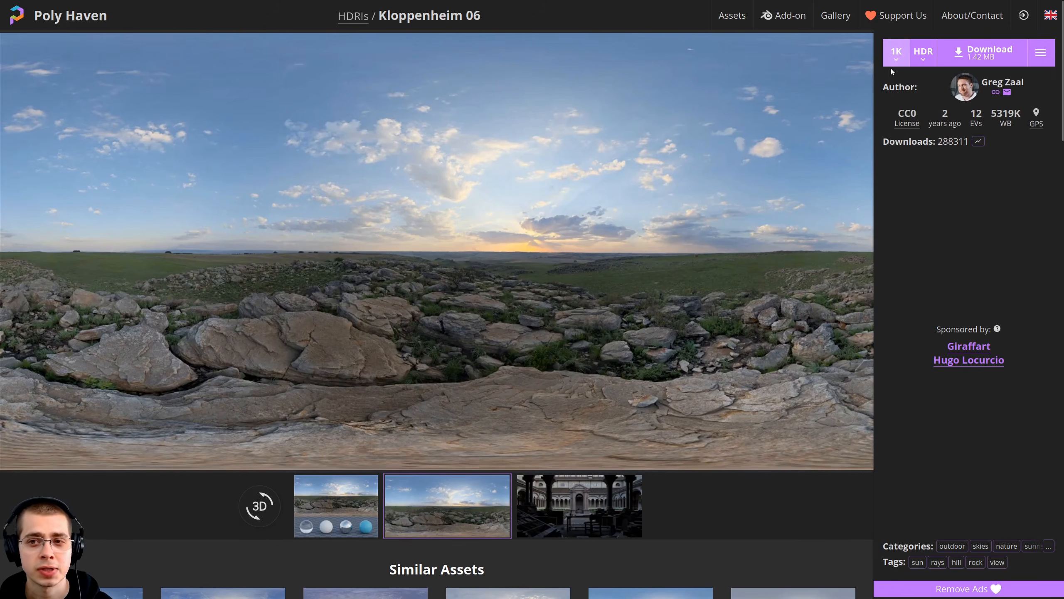
left_click(921, 61)
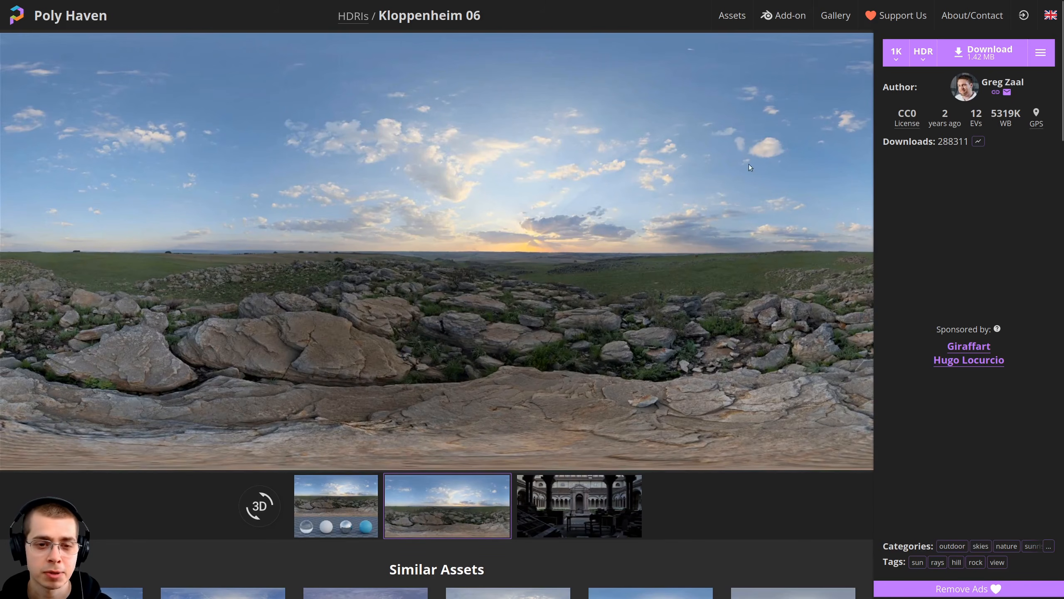
mouse_move(899, 58)
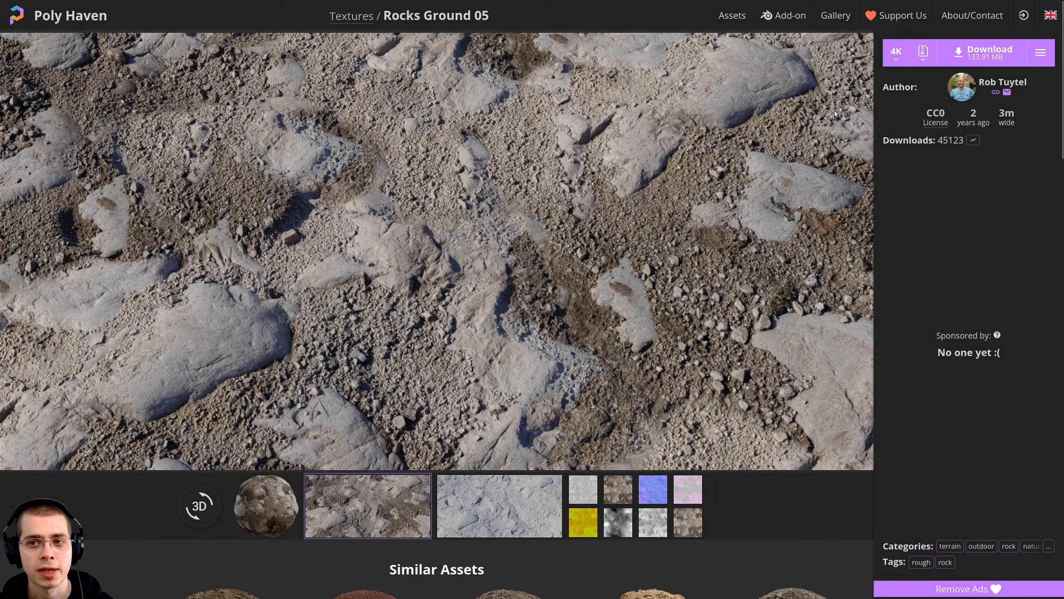
- Set the Rocks Ground 05 texture download to 4K resolution and check its file format choice
left_click(896, 52)
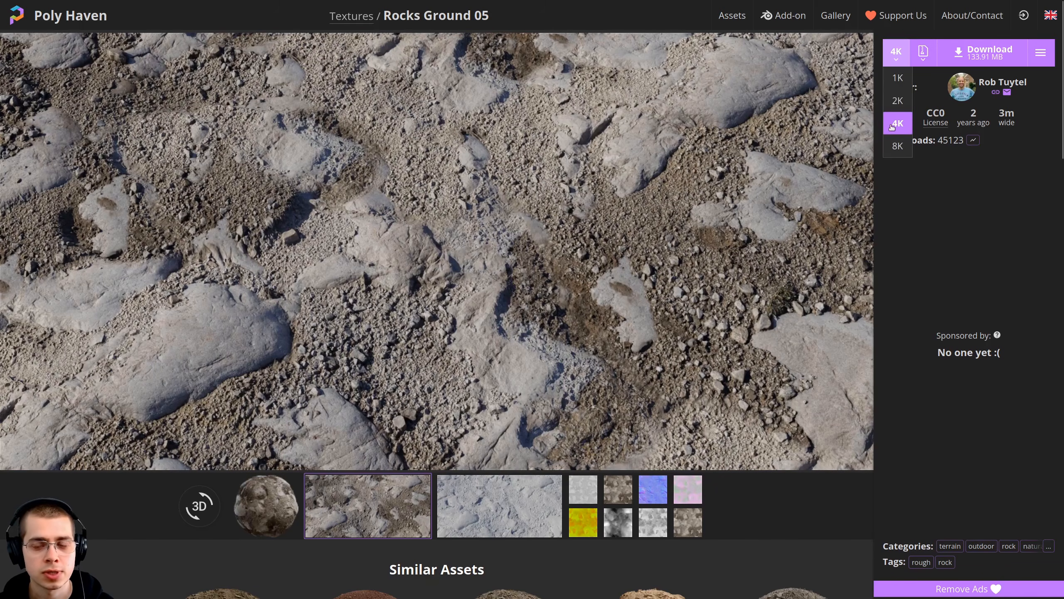
left_click(892, 127)
left_click(920, 53)
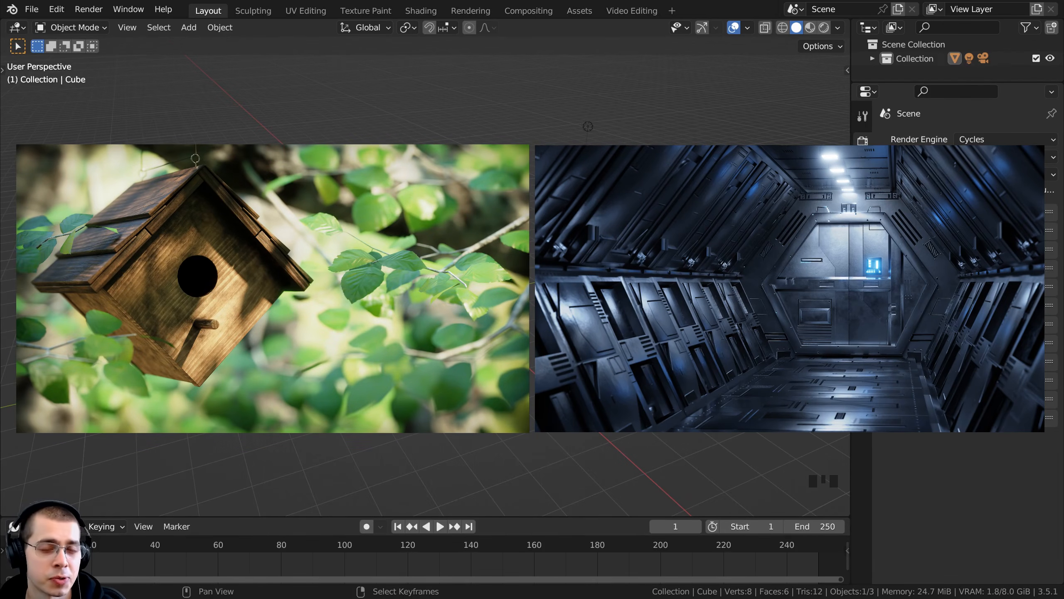
scroll(426, 269, "down", 1)
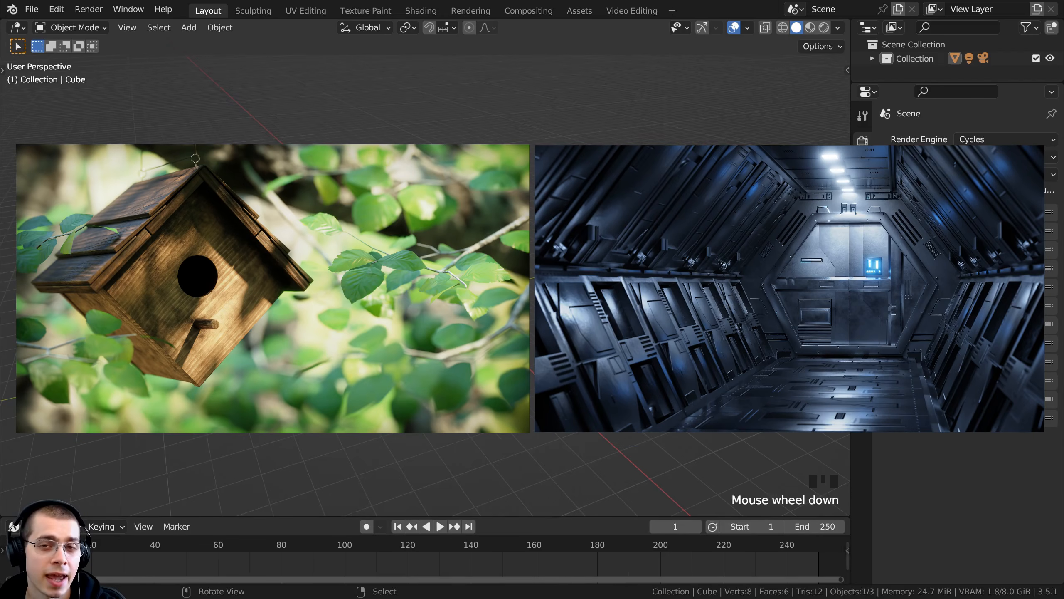
scroll(588, 127, "up", 1)
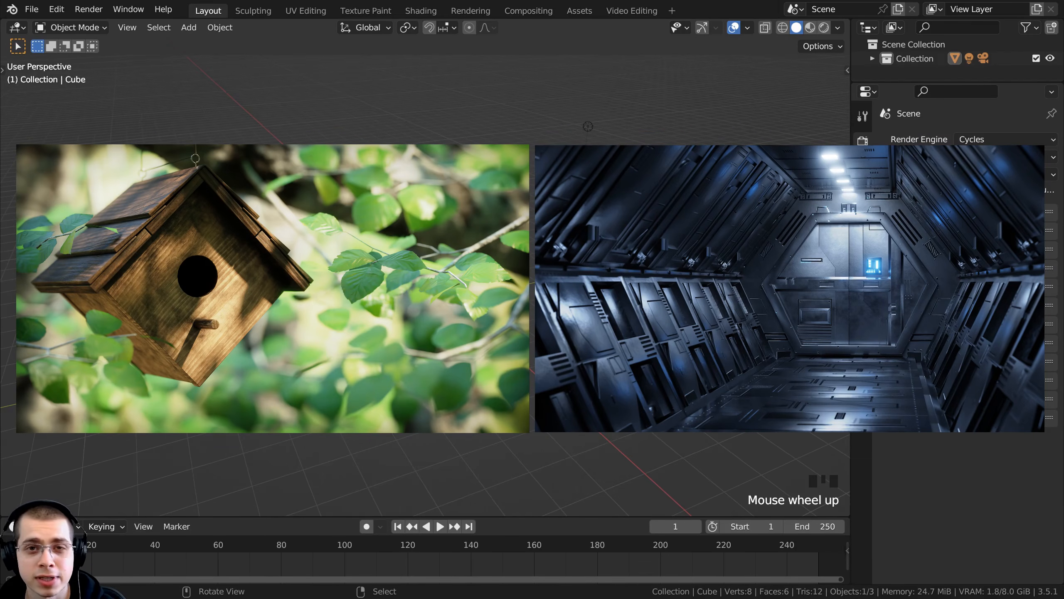
scroll(505, 392, "up", 1)
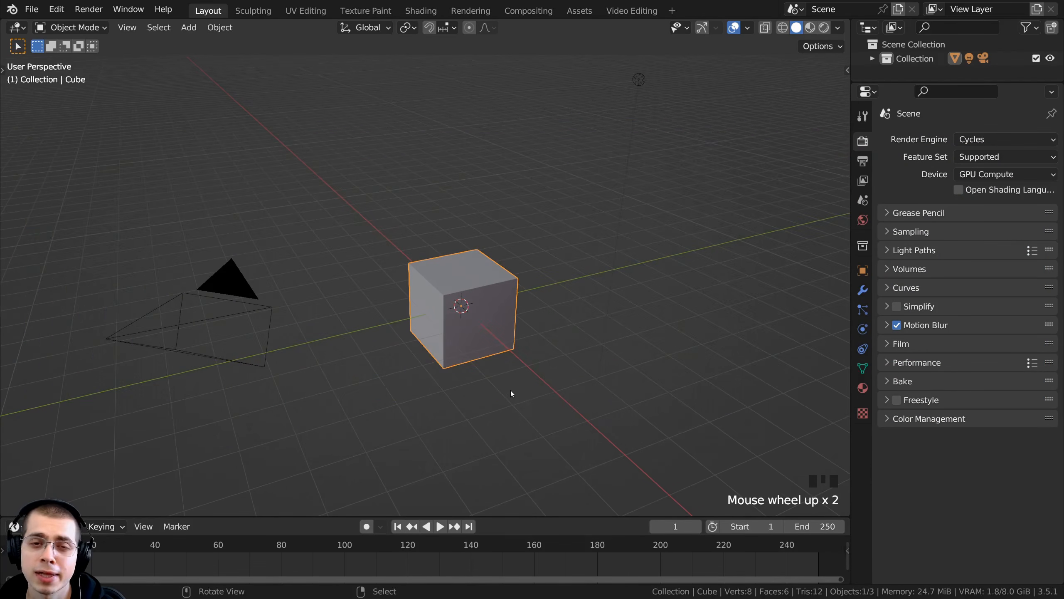
scroll(512, 390, "down", 1)
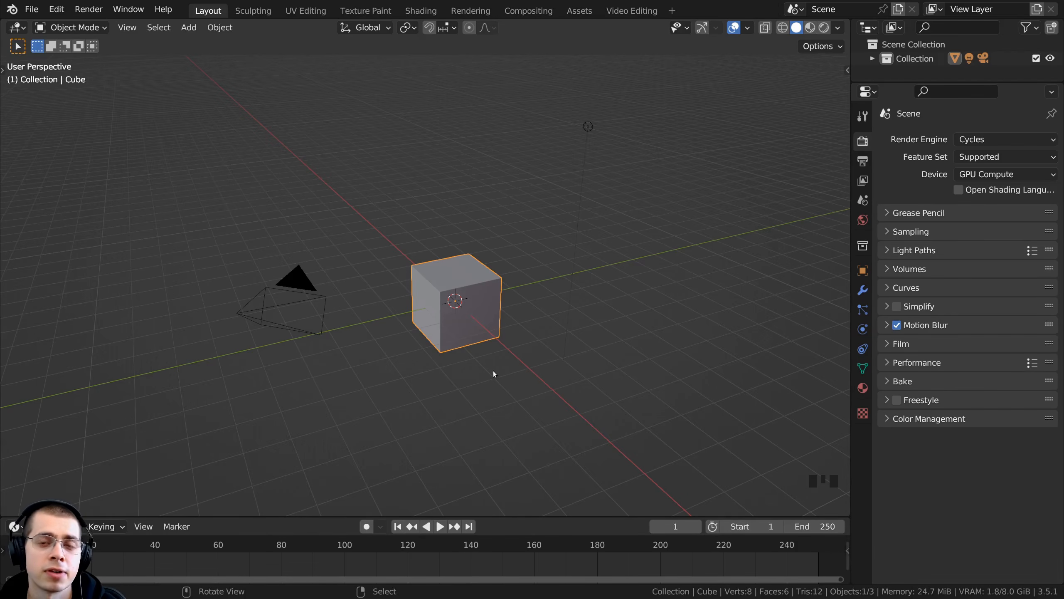
middle_click_drag(456, 351, 424, 336)
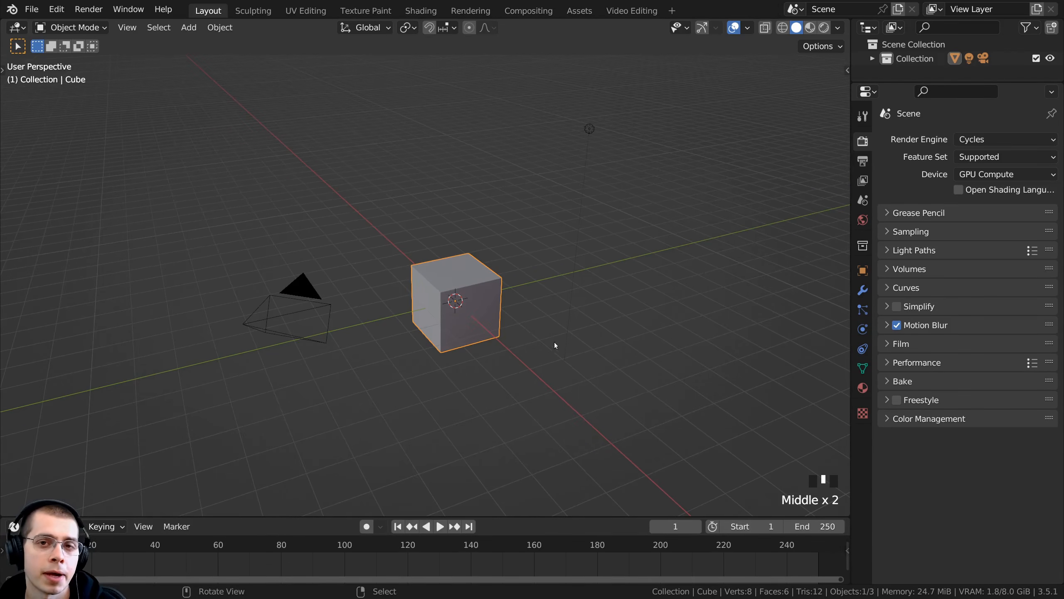
middle_click_drag(553, 331, 562, 335)
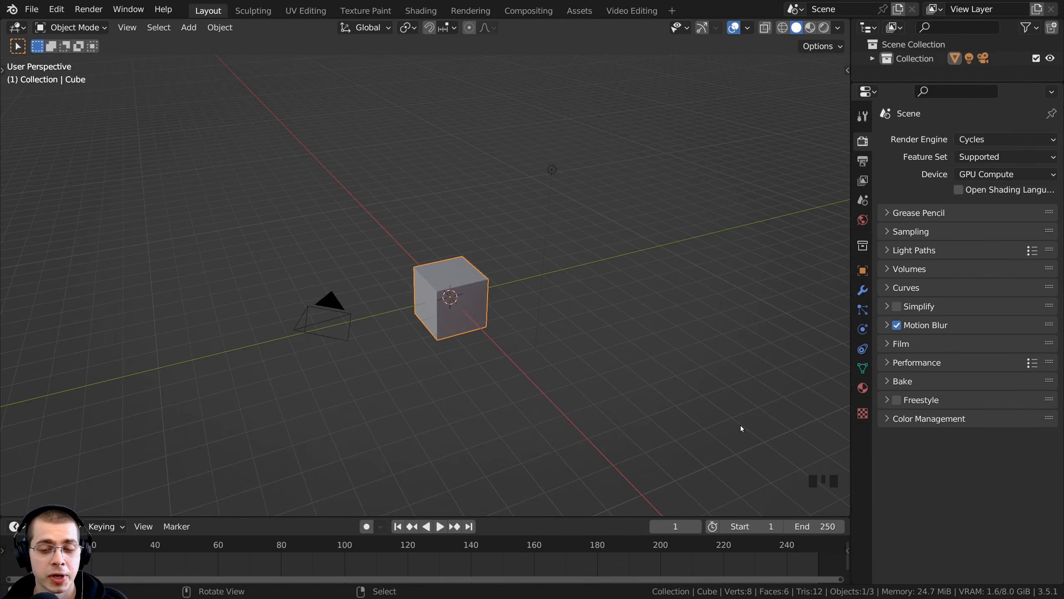
scroll(672, 367, "up", 2)
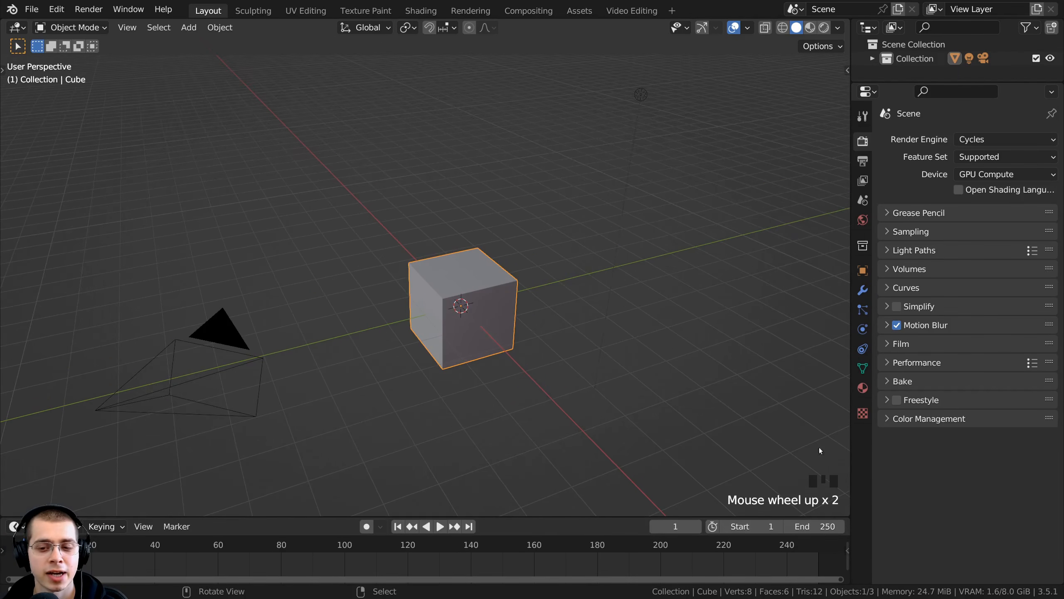
mouse_move(597, 369)
middle_mouse_down()
mouse_move(611, 370)
mouse_move(610, 358)
mouse_move(595, 362)
middle_mouse_up()
left_click(630, 174)
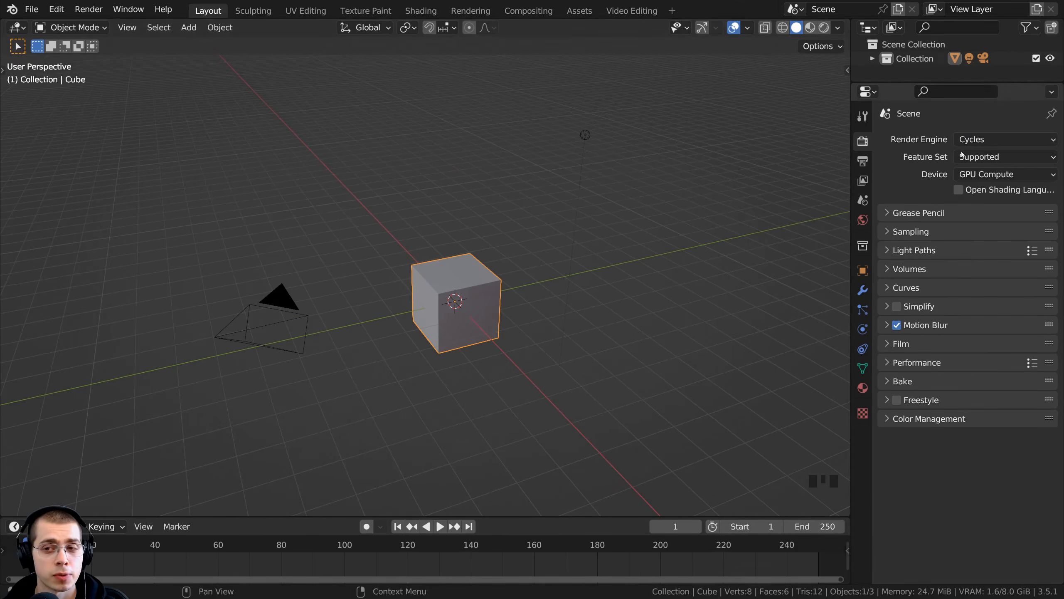
- Select Cycles as the scene's render engine
left_click(993, 140)
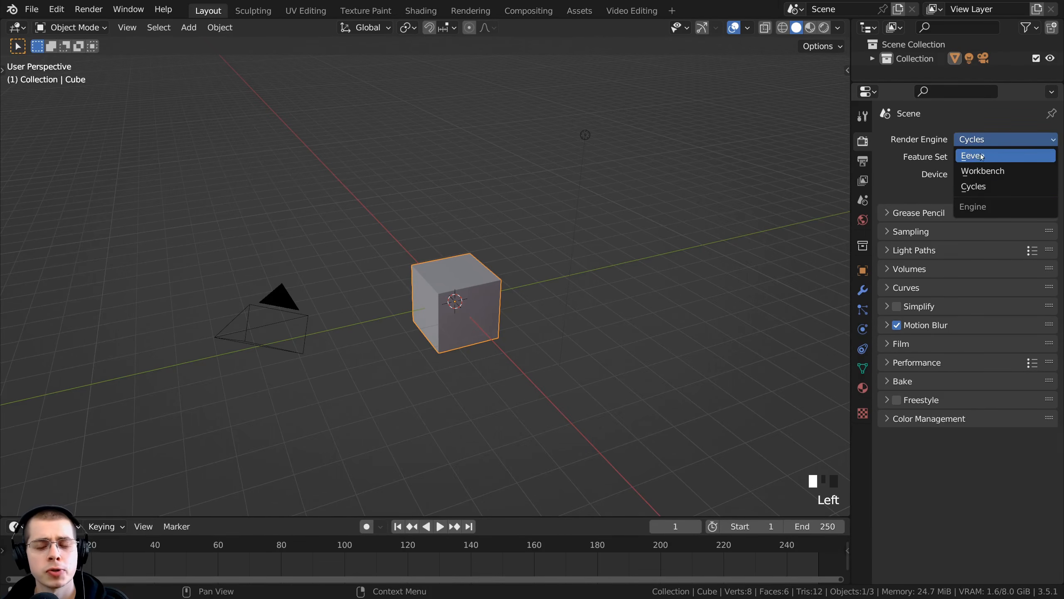
left_click(992, 189)
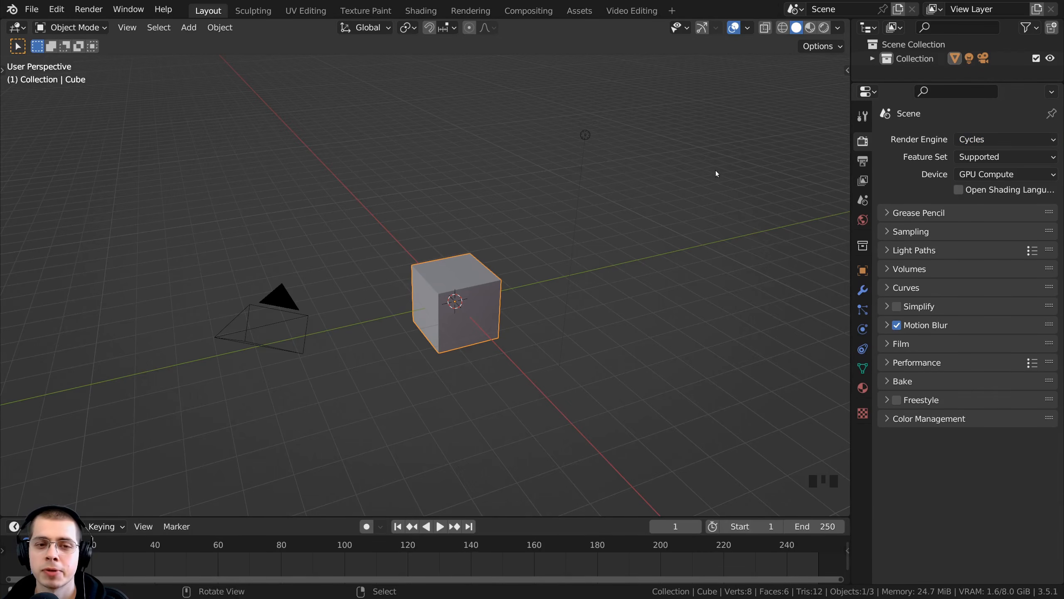
middle_click_drag(716, 171, 734, 166)
- Delete all the default objects from the scene, including the cube, camera and light
key("a")
key("a")
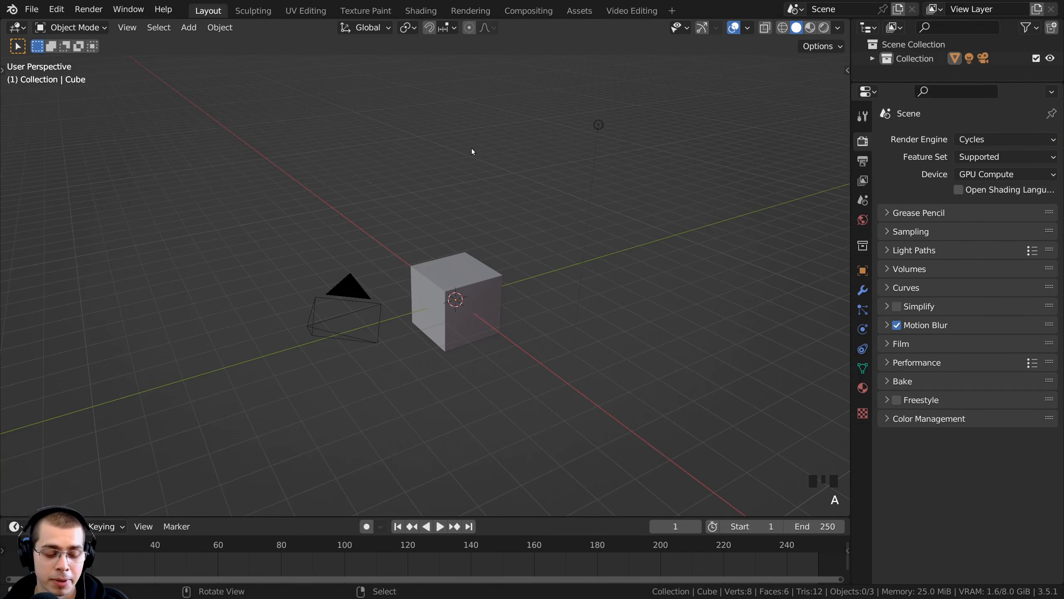
middle_click_drag(474, 154, 449, 153)
key("x")
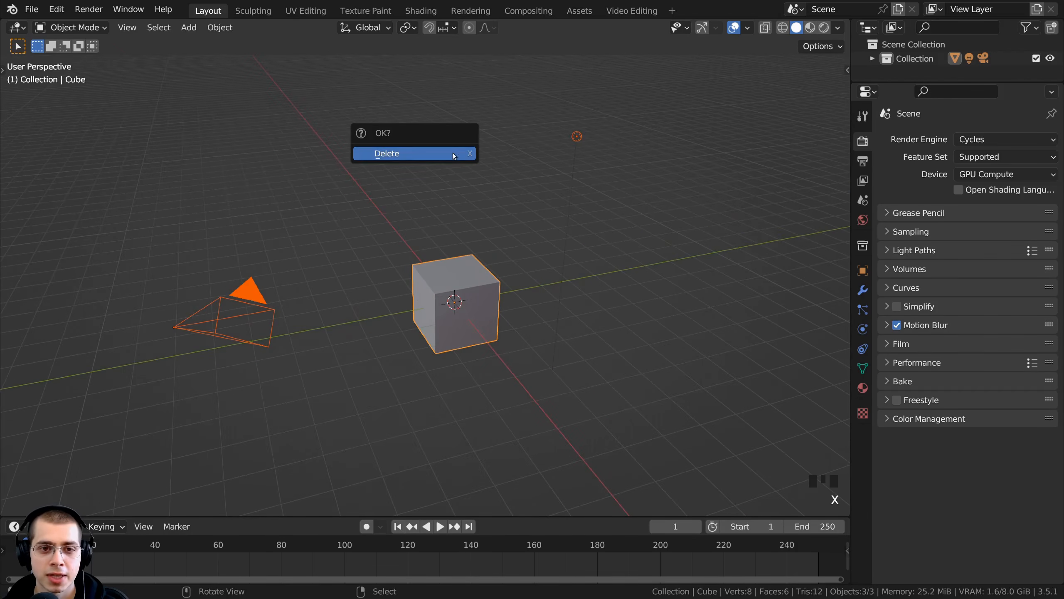
left_click(423, 154)
- Add a mesh plane at the scene's centre and scale it up by 8
middle_click_drag(423, 155, 463, 221)
key("shift+a")
mouse_move(441, 192)
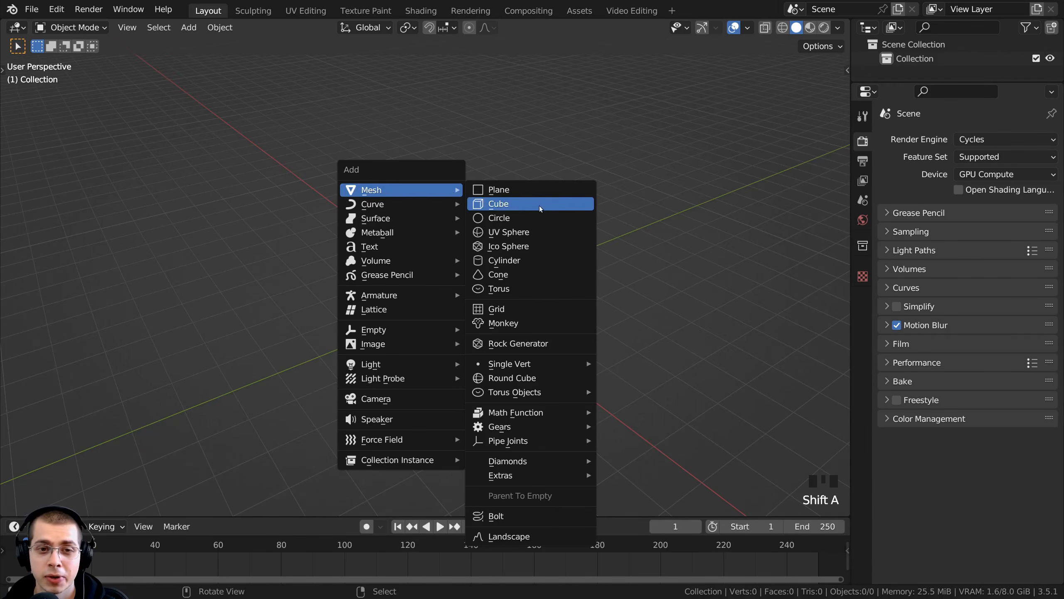
left_click(530, 194)
middle_click_drag(530, 192, 527, 265)
type("s")
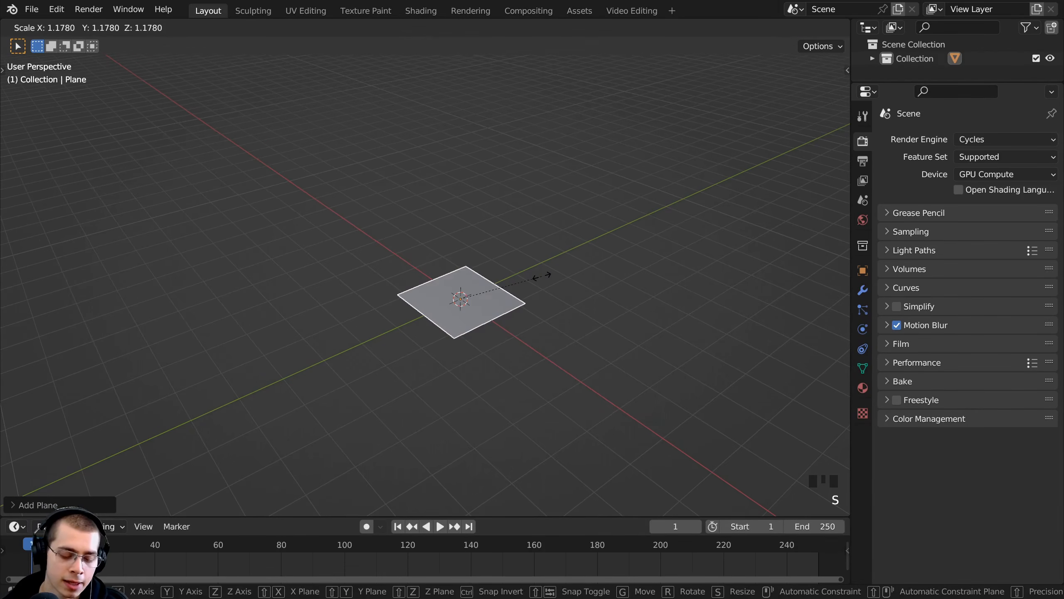
type("8")
left_click(541, 281)
scroll(542, 281, "down", 3)
middle_click_drag(542, 281, 413, 331)
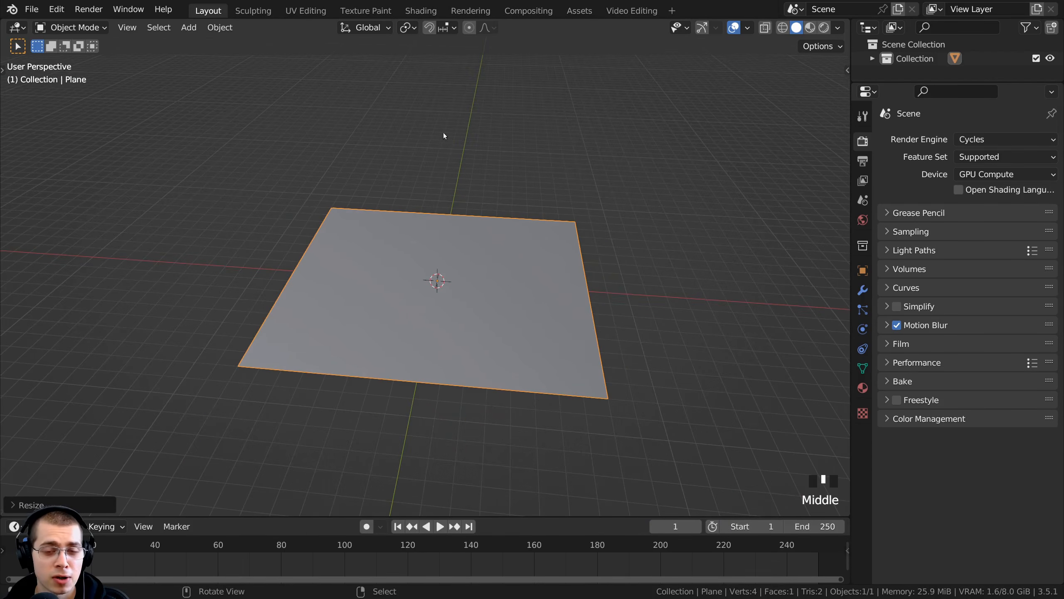
- Stretch the plane along the Y axis to about double its length and apply its scale
middle_click_drag(463, 196, 448, 230)
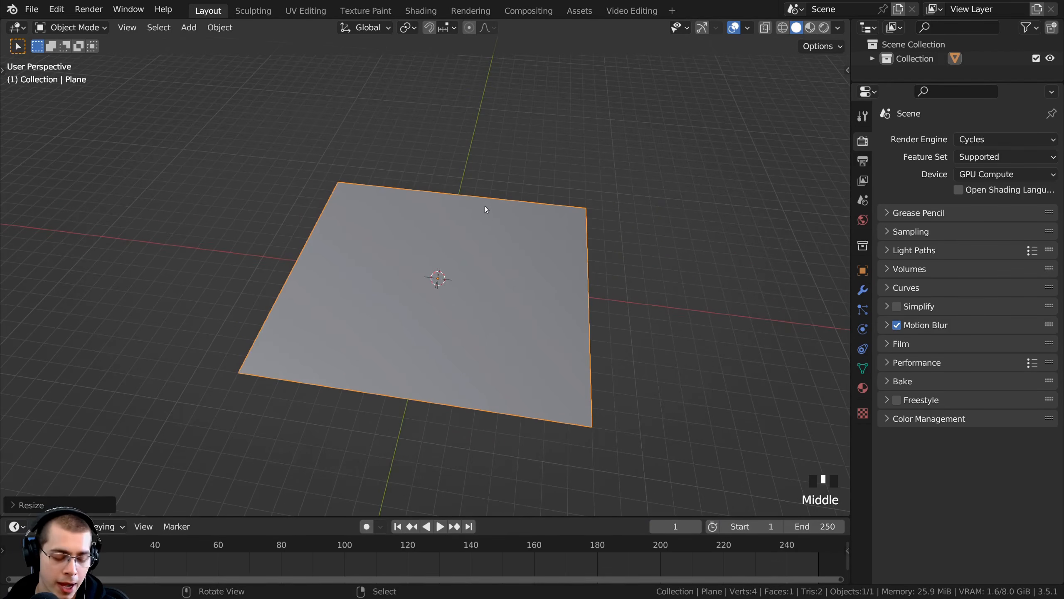
key("s")
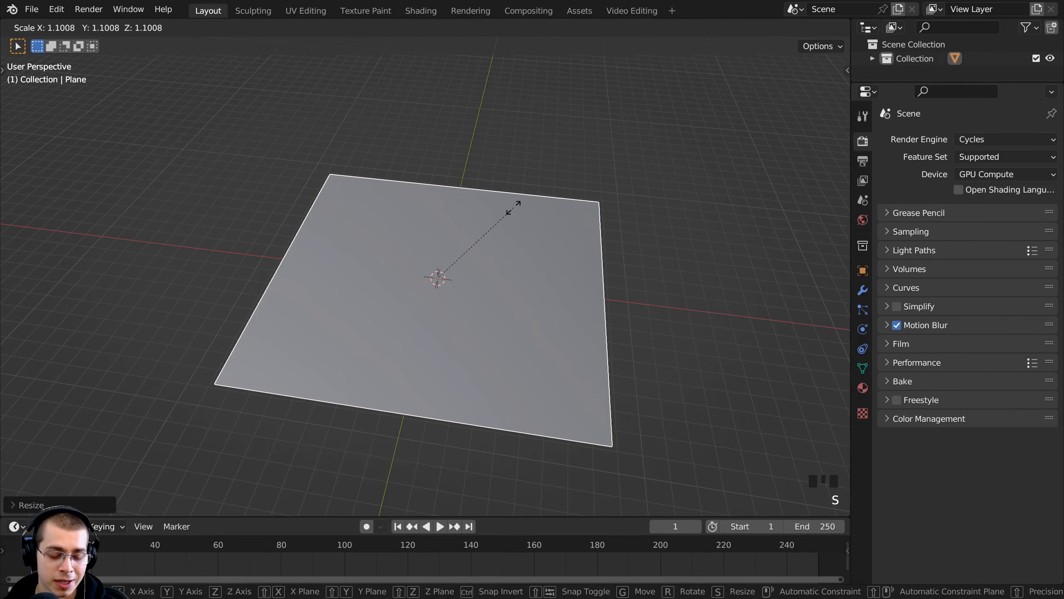
key("y")
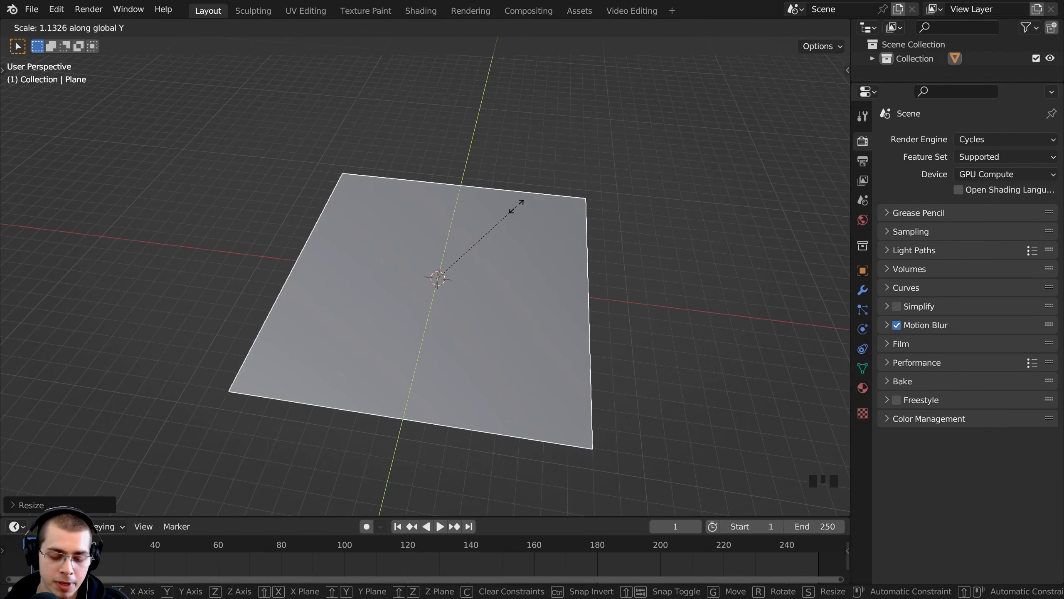
left_click(518, 204)
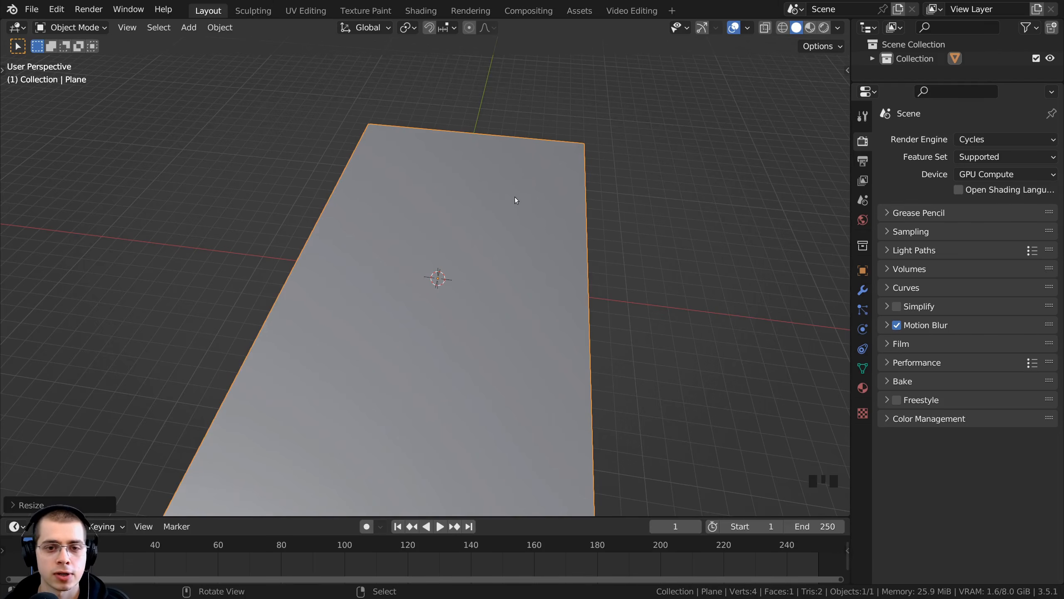
scroll(446, 415, "down", 1)
middle_click_drag(518, 195, 569, 206)
key("ctrl+a")
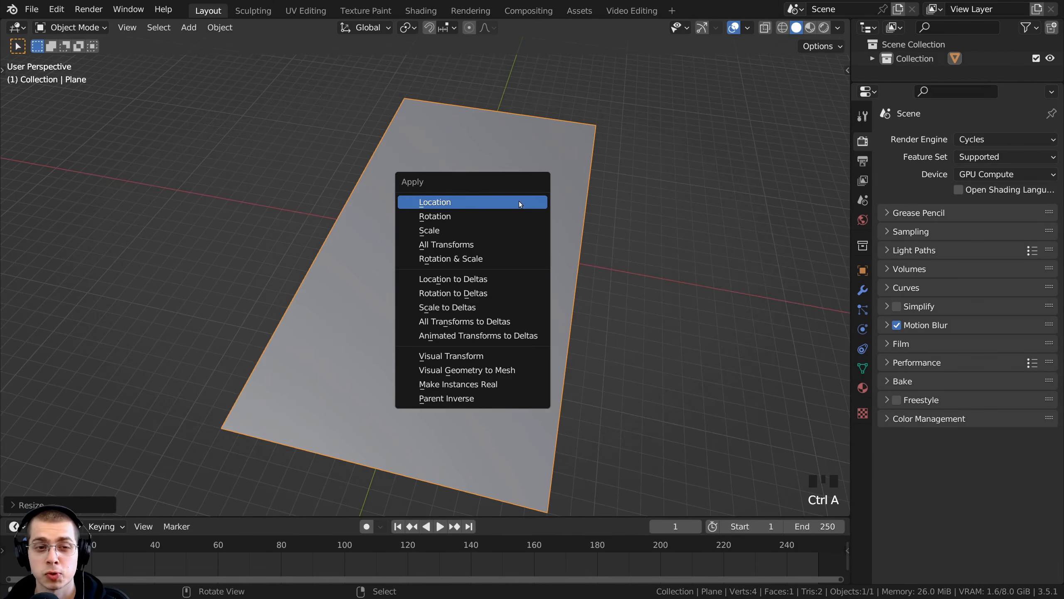
left_click(454, 234)
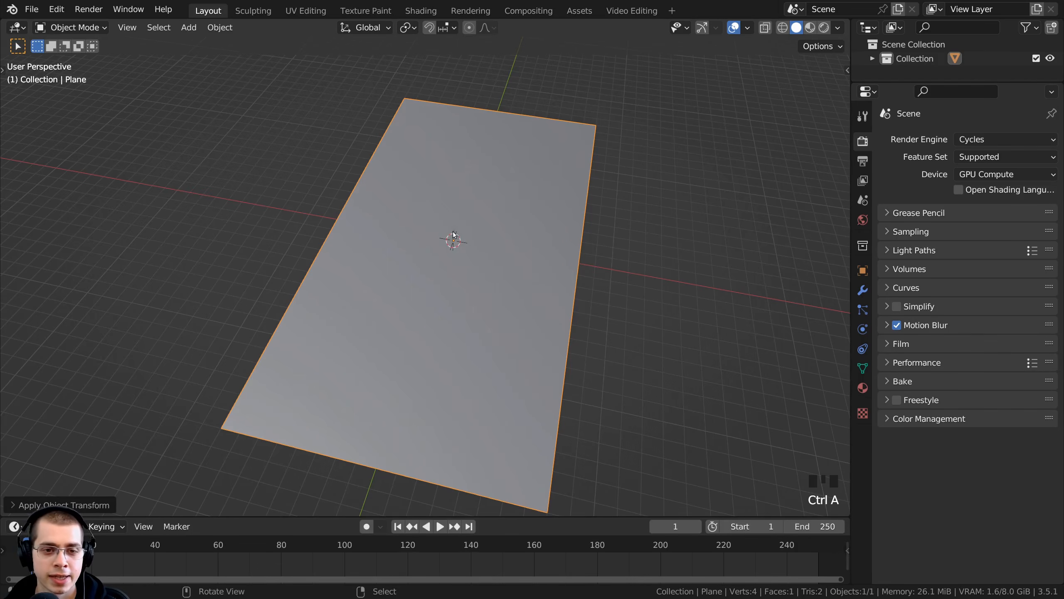
- In Edit Mode, add one centred loop cut across the plane's width, splitting it into two equal faces
middle_click_drag(501, 393, 516, 358)
key("Tab")
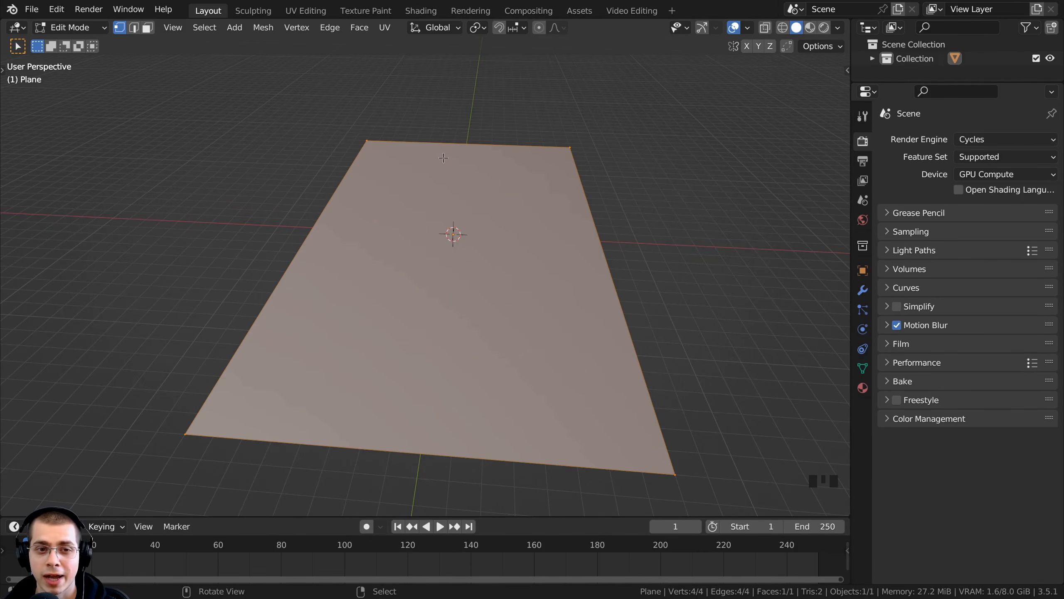
middle_click_drag(434, 149, 353, 100)
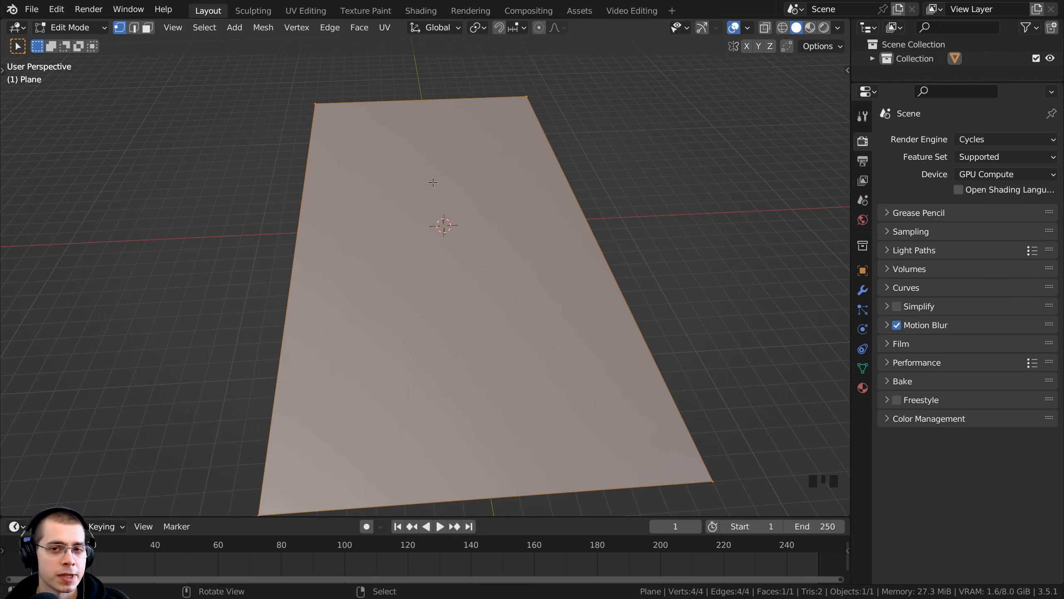
middle_click_drag(380, 198, 423, 230)
key("ctrl+r")
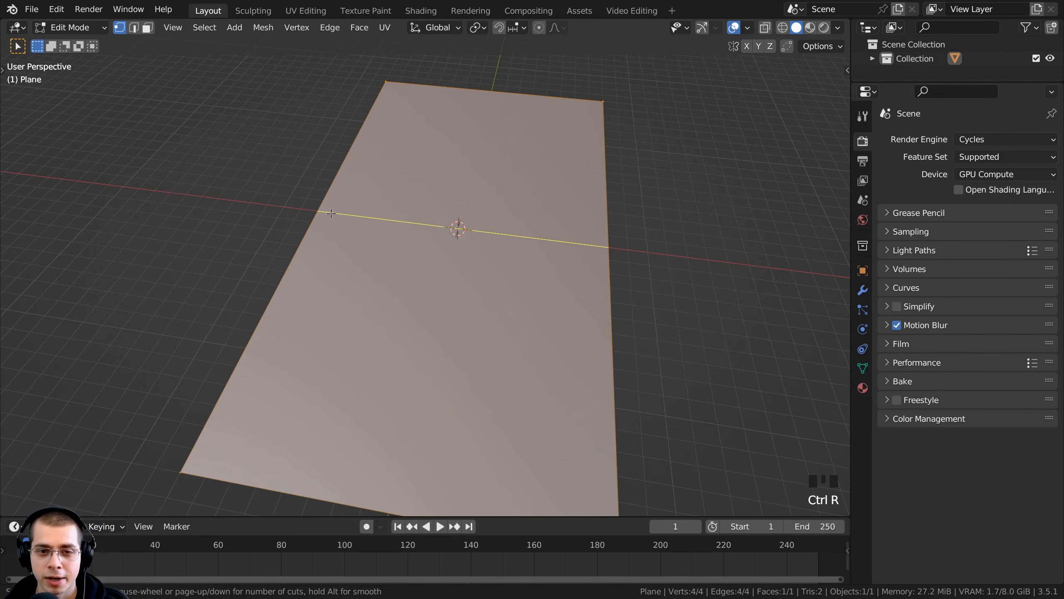
left_click(331, 213)
right_click(268, 205)
- Subdivide the whole plane mesh with the number of cuts set to 100
middle_click_drag(497, 191, 556, 176)
key("a")
key("a")
key("a")
scroll(505, 184, "up", 2)
key("w")
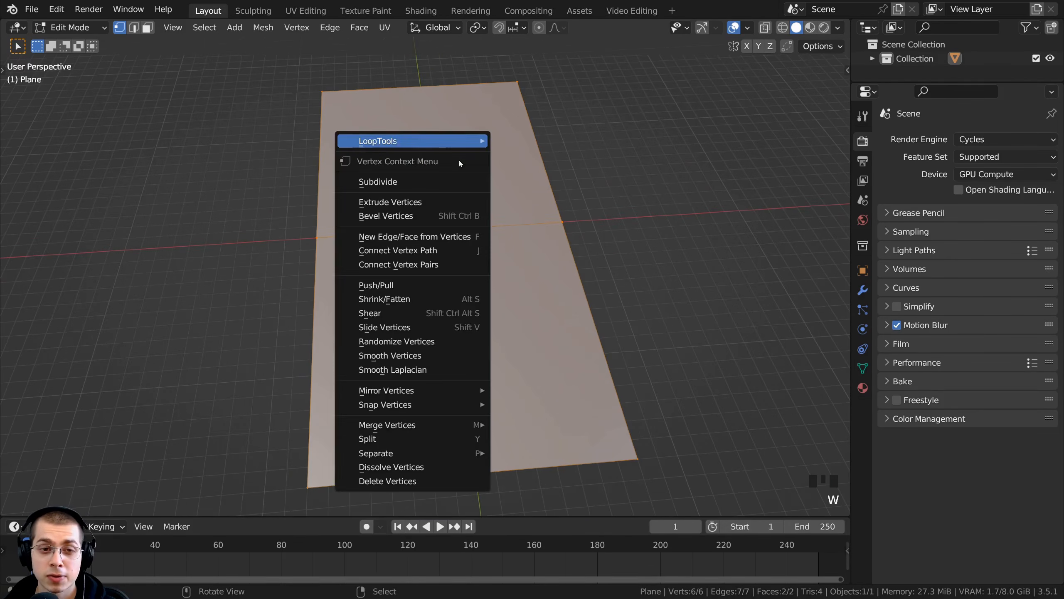
left_click(388, 183)
middle_click_drag(387, 183, 547, 249)
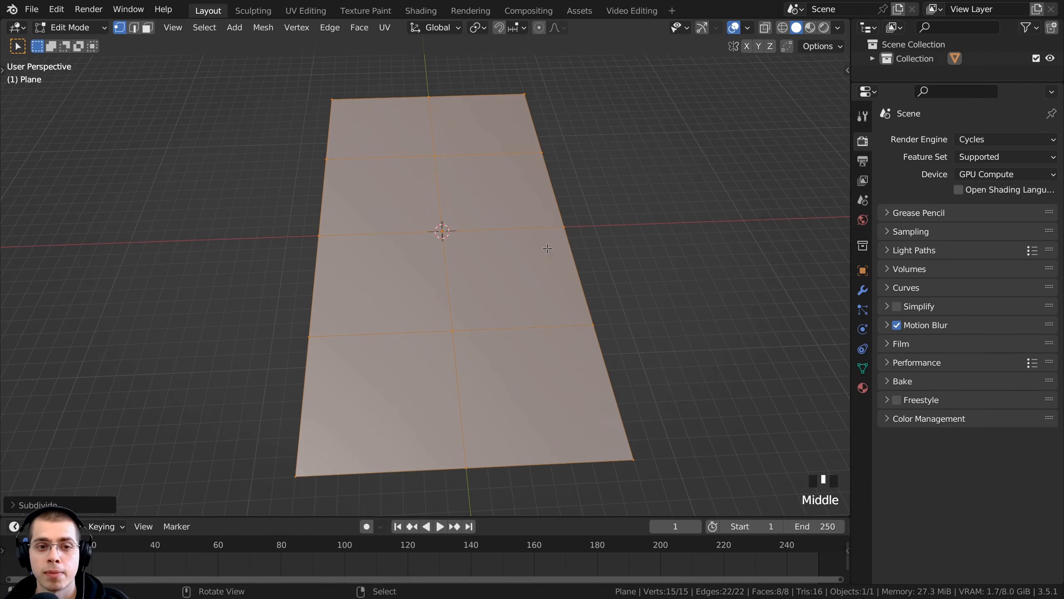
left_click(14, 504)
left_click(143, 408)
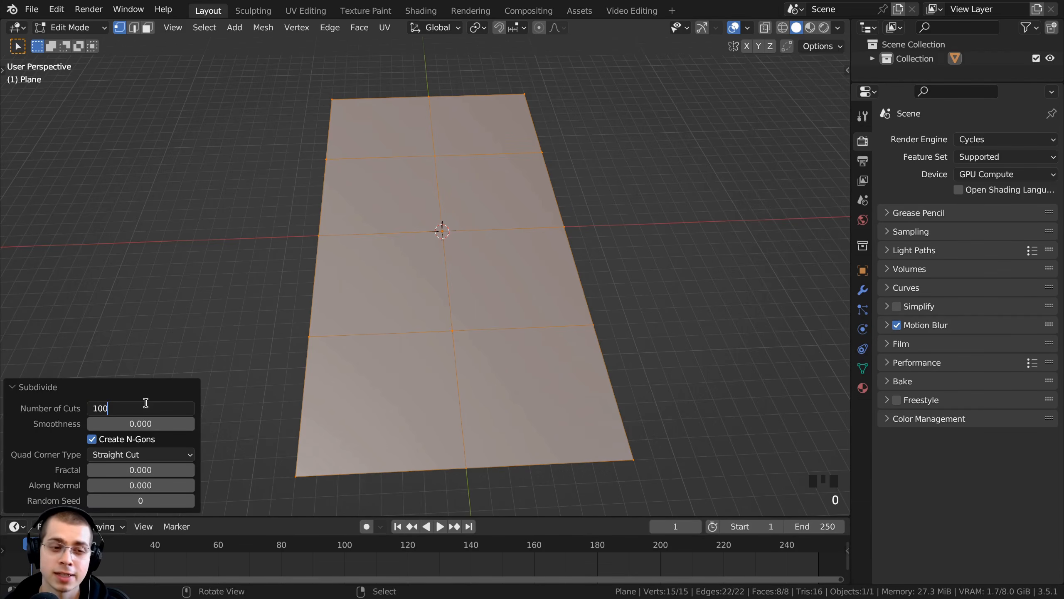
key("Return")
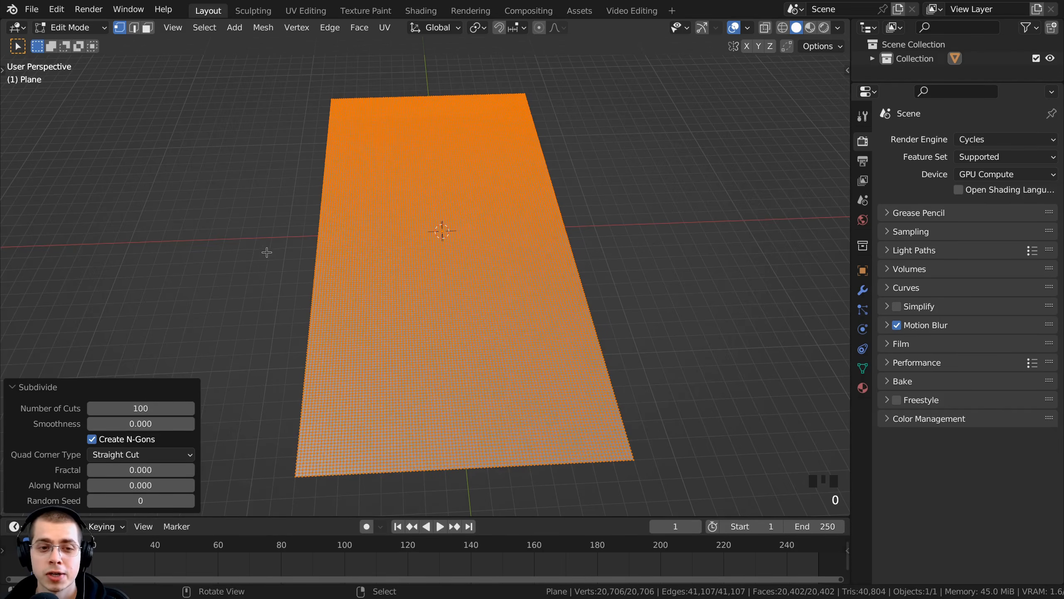
- With proportional editing enabled, lower the plane's central lengthwise edge loop about 2.7 m along Z, widening the influence radius to about 5 m
left_click(30, 390)
scroll(540, 180, "up", 2)
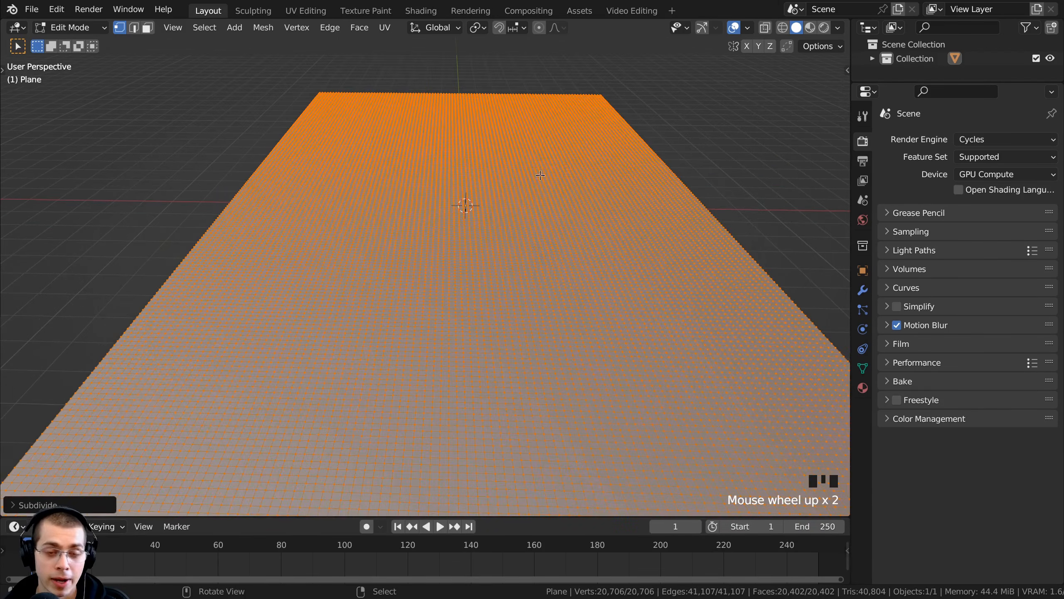
right_click(466, 267, "alt")
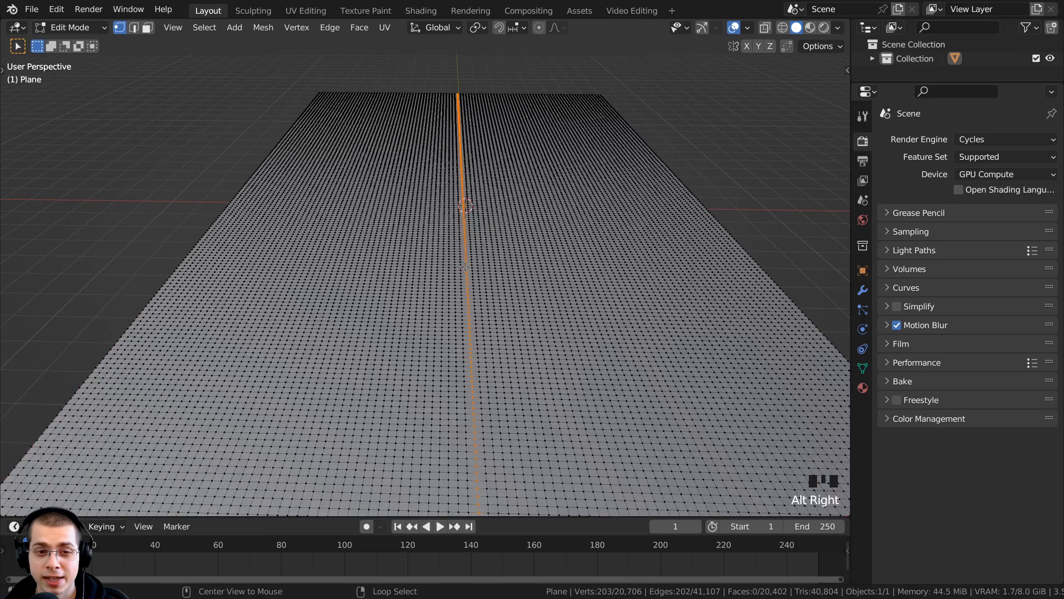
right_click(464, 266, "alt")
right_click(466, 266, "alt")
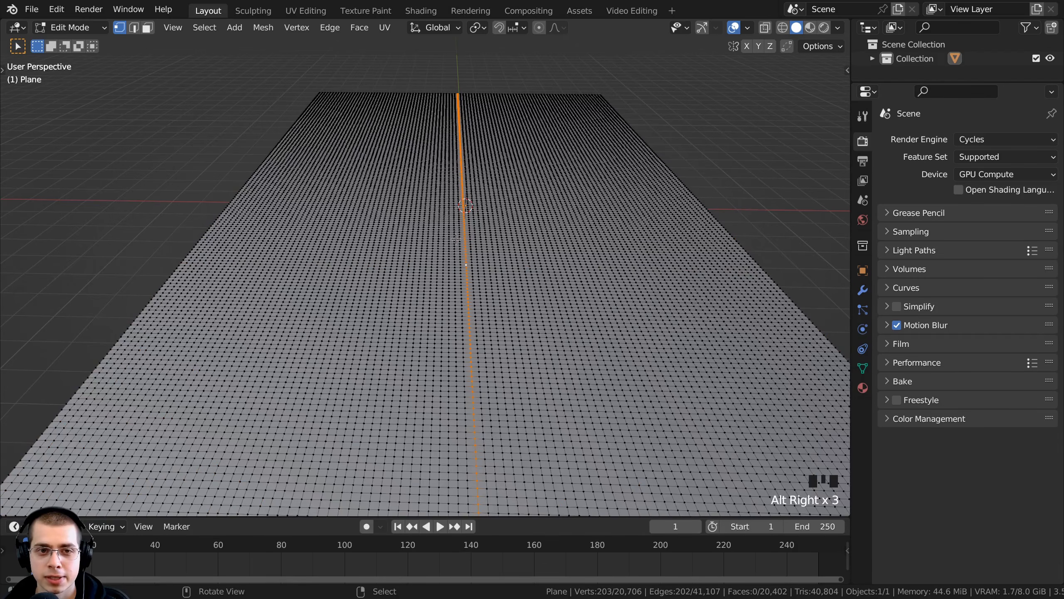
scroll(459, 236, "down", 4)
scroll(472, 357, "up", 2)
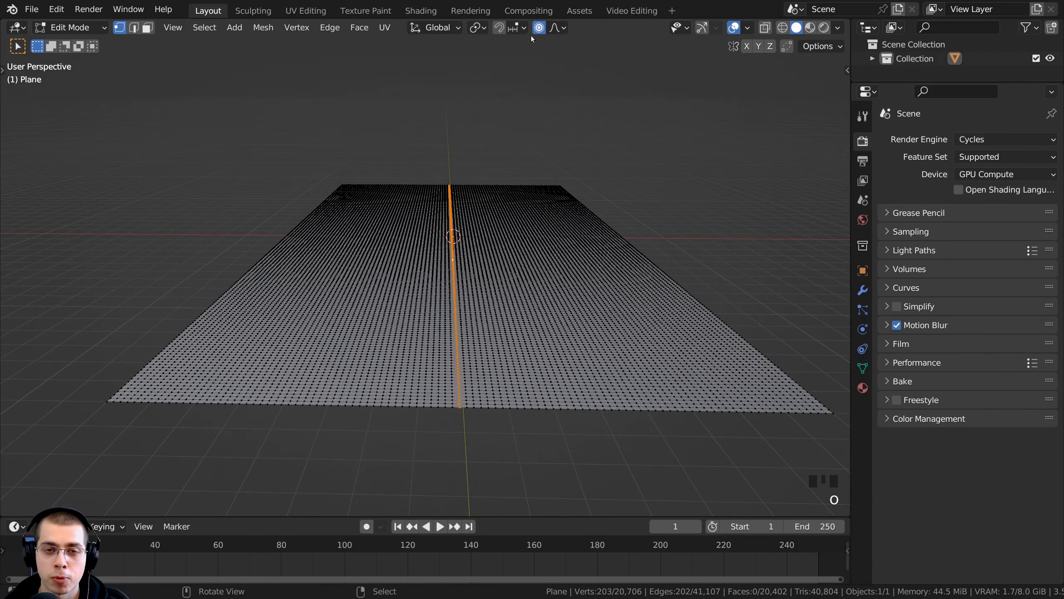
middle_click_drag(542, 173, 513, 195)
key("g")
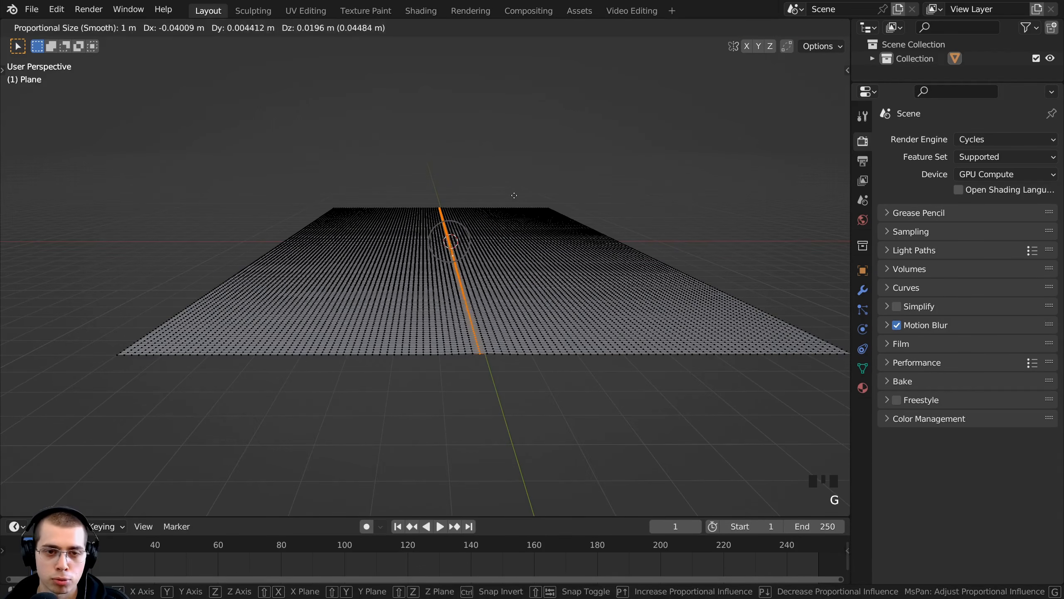
key("z")
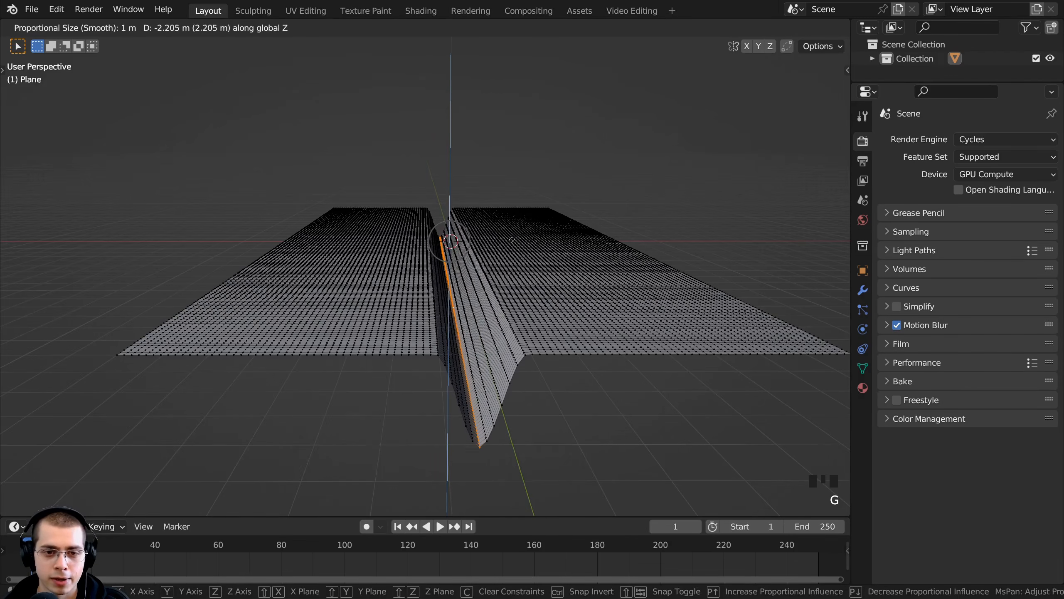
scroll(514, 243, "down", 11)
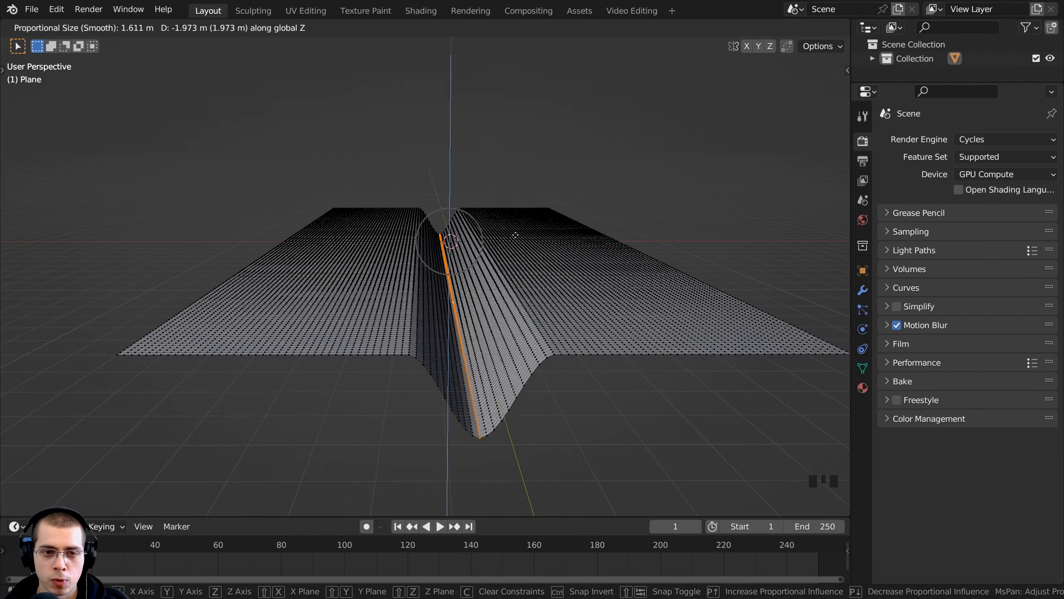
scroll(519, 252, "down", 8)
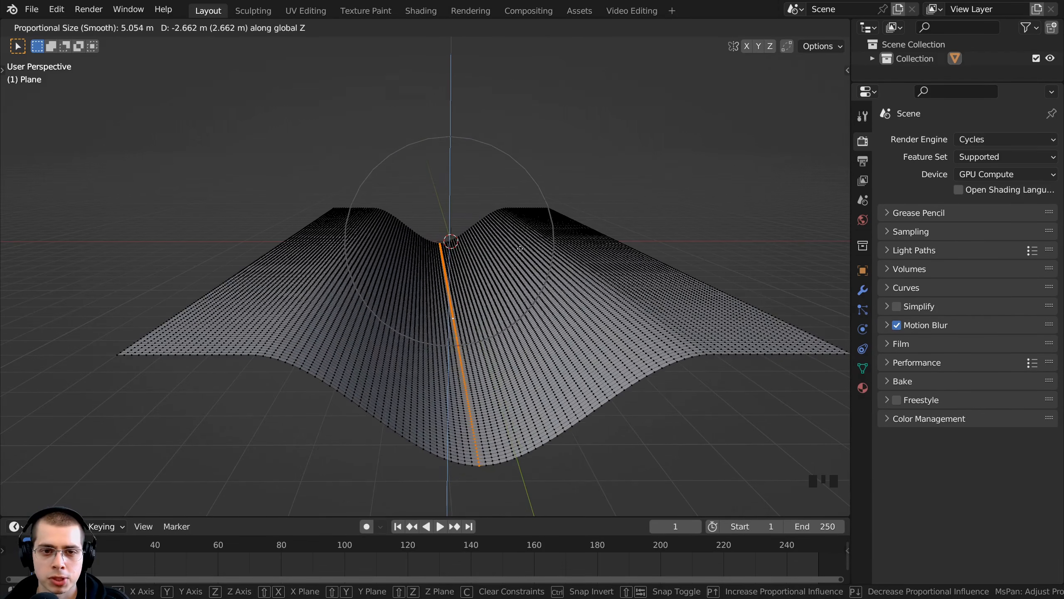
left_click(407, 319)
middle_click_drag(407, 319, 395, 298)
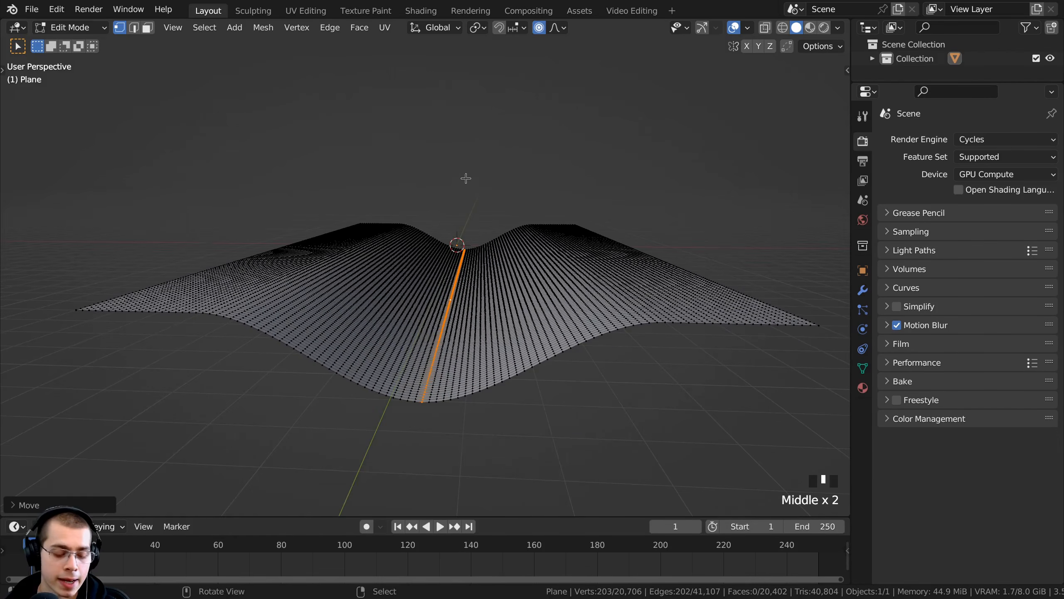
- Flatten the valley floor by scaling the central edge loop along Z twice with smooth proportional falloff
middle_click_drag(467, 178, 475, 159)
key("s")
key("z")
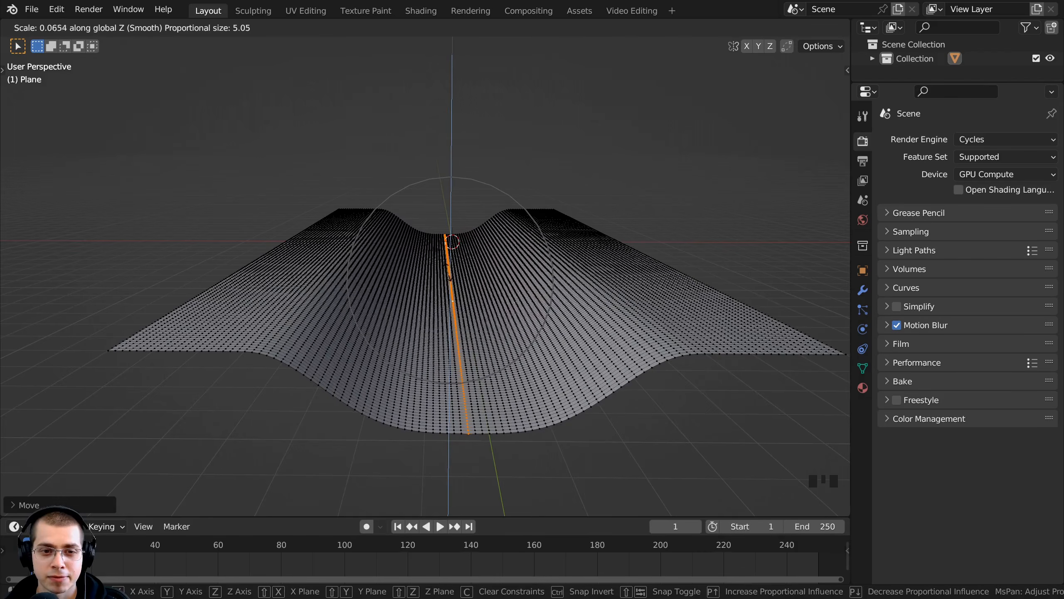
left_click(451, 281)
key("s")
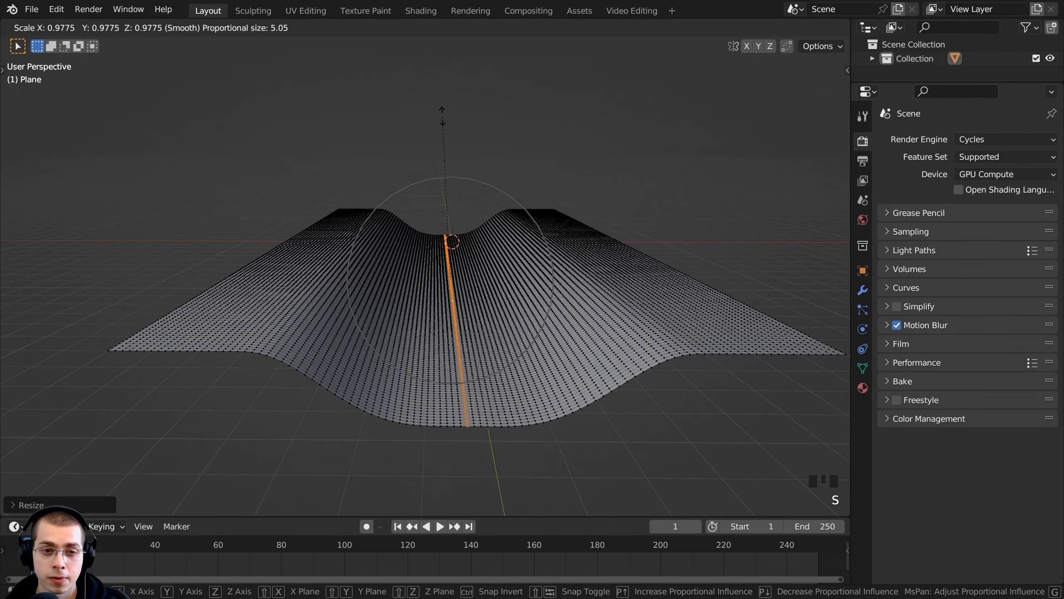
key("z")
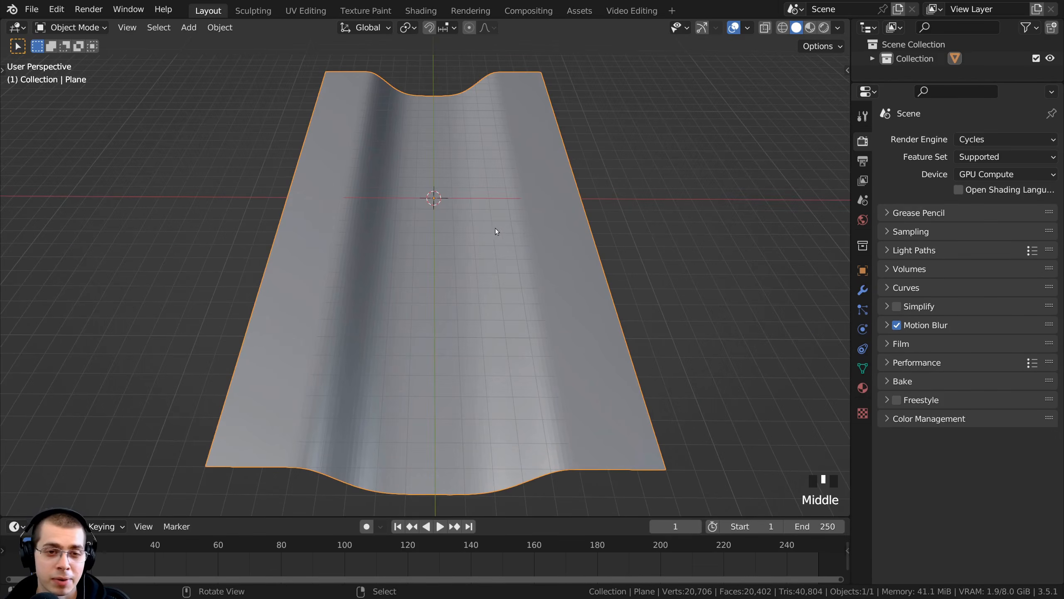
- Move the plane's positive-X side edge outward about 2 m along X with proportional editing to widen that bank
key("Tab")
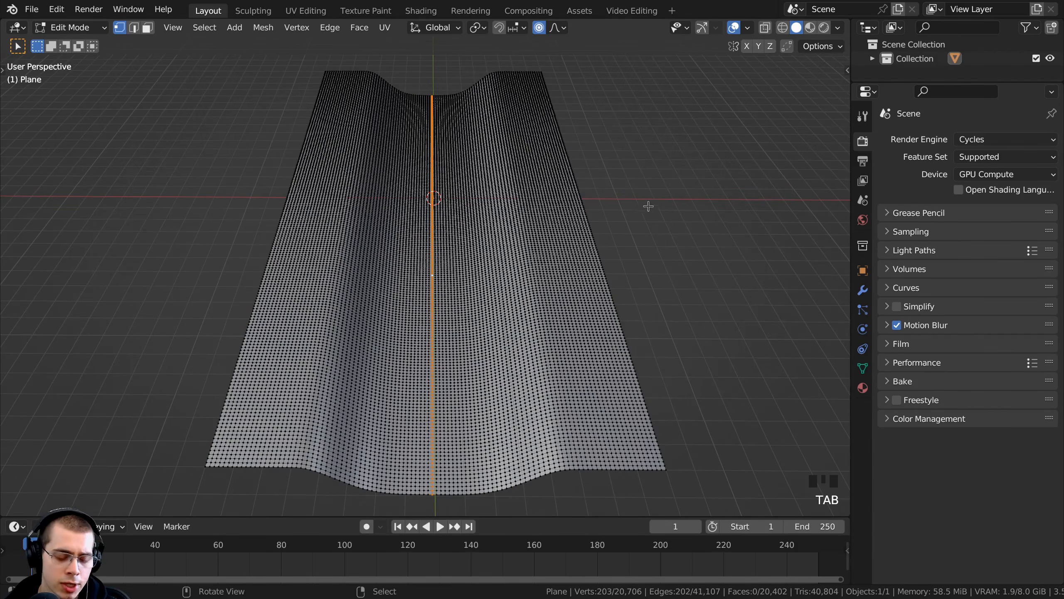
scroll(645, 218, "up", 1)
right_click(645, 241, "alt")
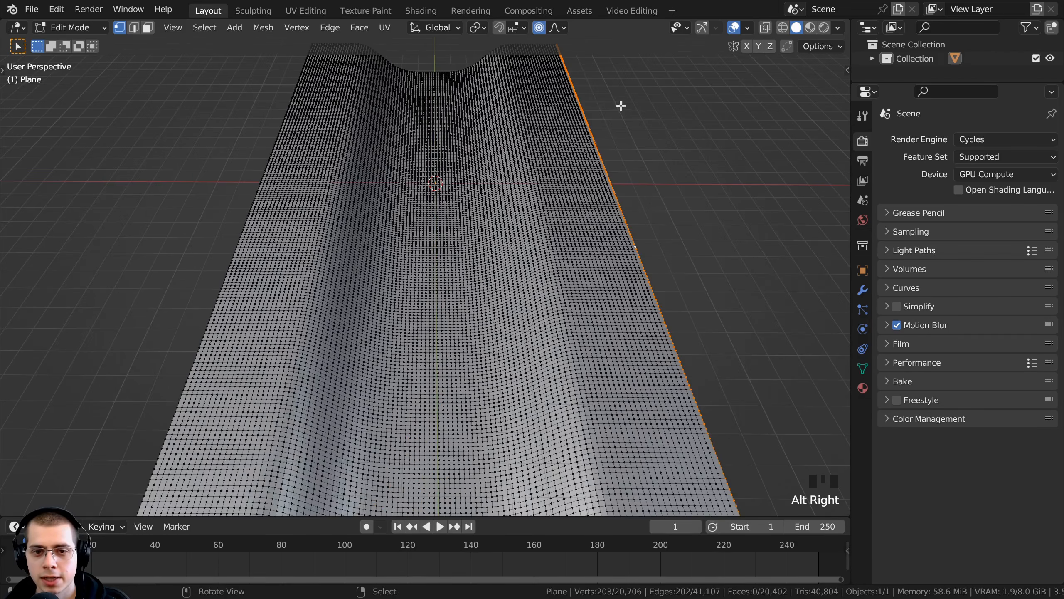
scroll(587, 228, "down", 3)
key("g")
key("x")
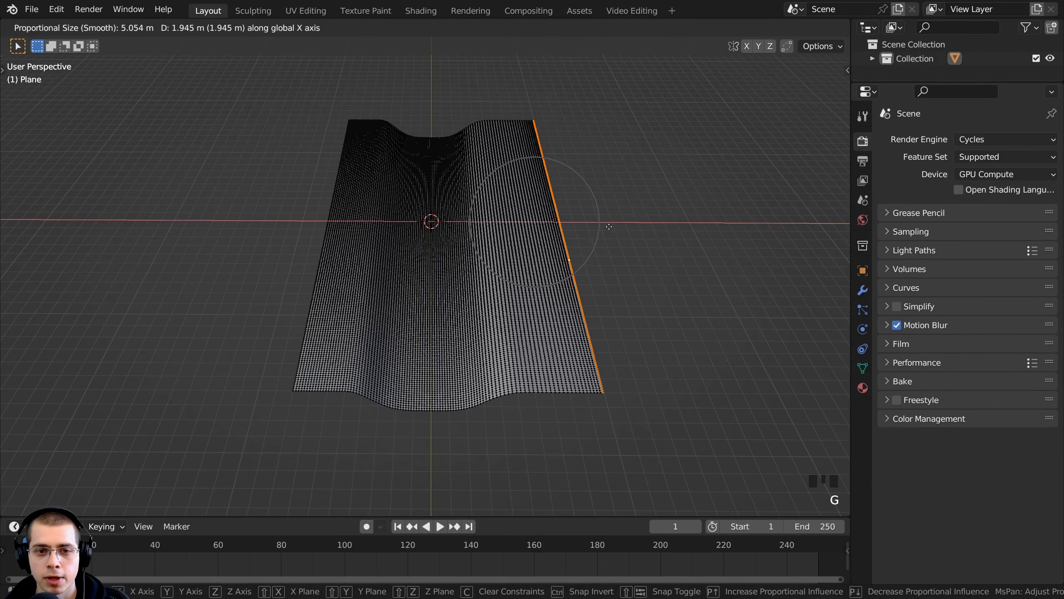
left_click(612, 226)
scroll(243, 207, "up", 2)
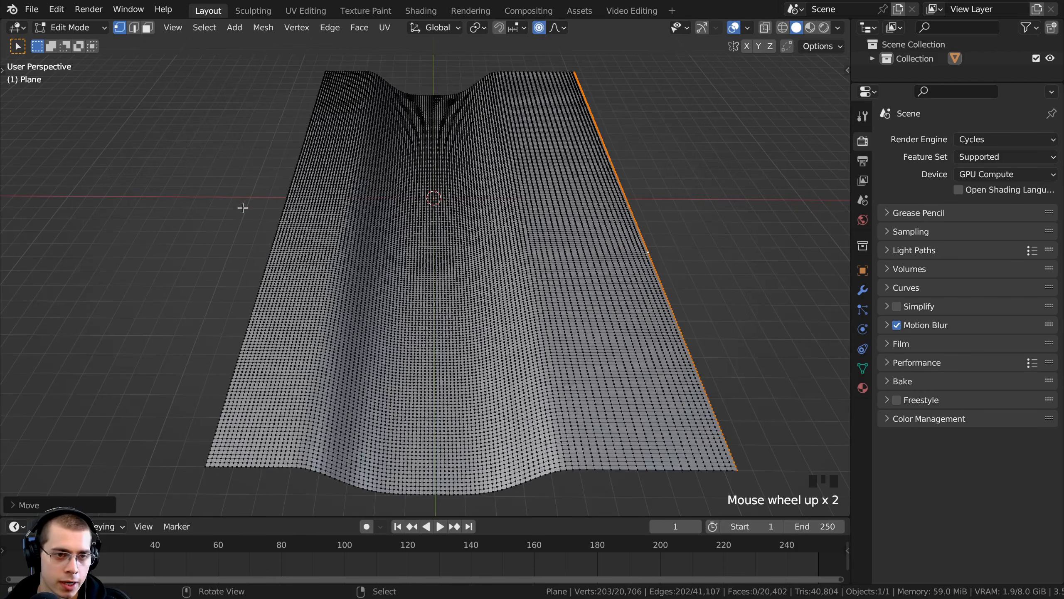
- Move the opposite long side edge outward along negative X by a similar distance, using a proportional radius of about 3.8 m
right_click(280, 209, "alt")
key("g")
key("x")
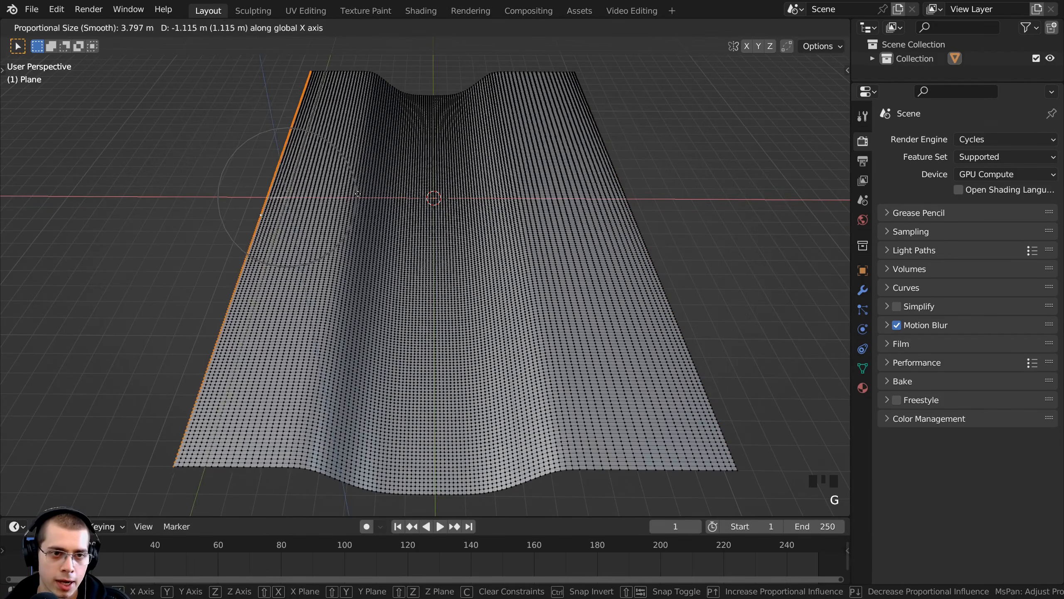
left_click(331, 191)
middle_click_drag(331, 191, 375, 216)
- Return the plane to Object Mode and apply smooth shading to it
key("Tab")
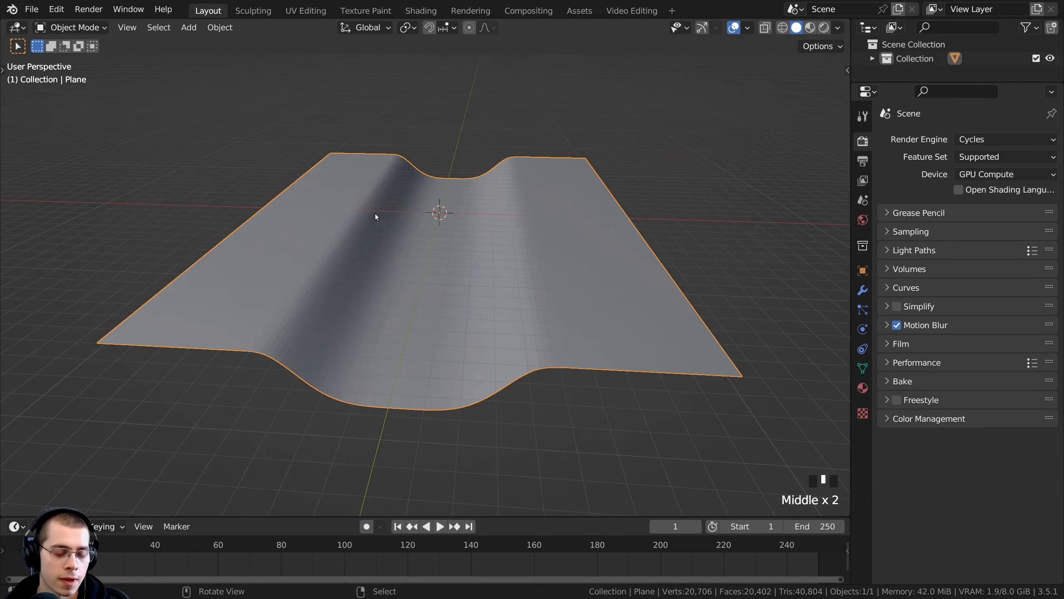
right_click(343, 197)
left_click(320, 197)
middle_click_drag(319, 195, 385, 262)
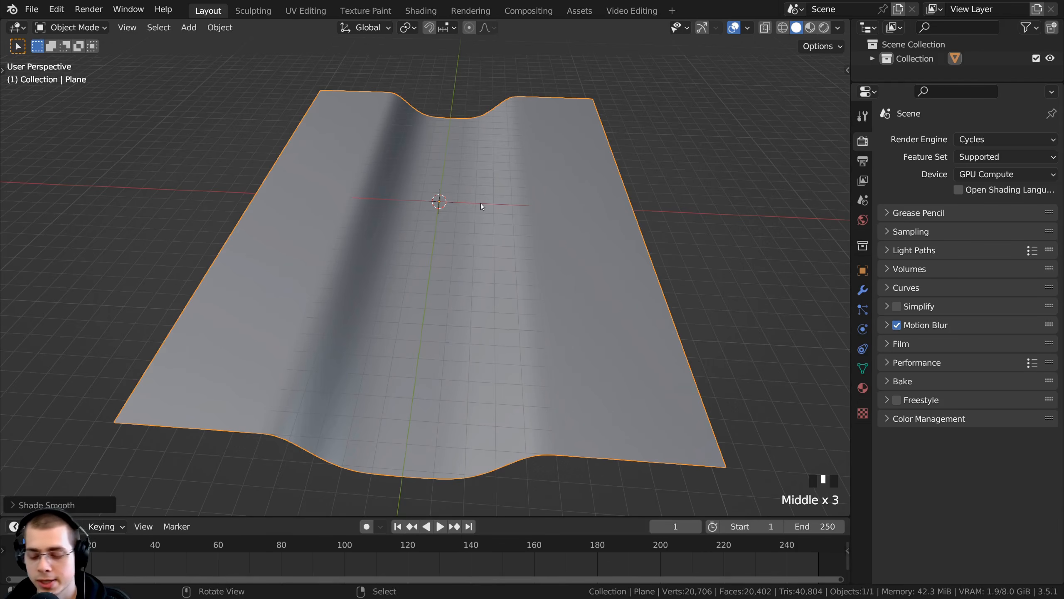
- From top view in Edit Mode, rotate the far end edge about 23 degrees clockwise, enlarging the proportional radius so the whole valley bends
key("KP_7")
scroll(481, 203, "down", 2)
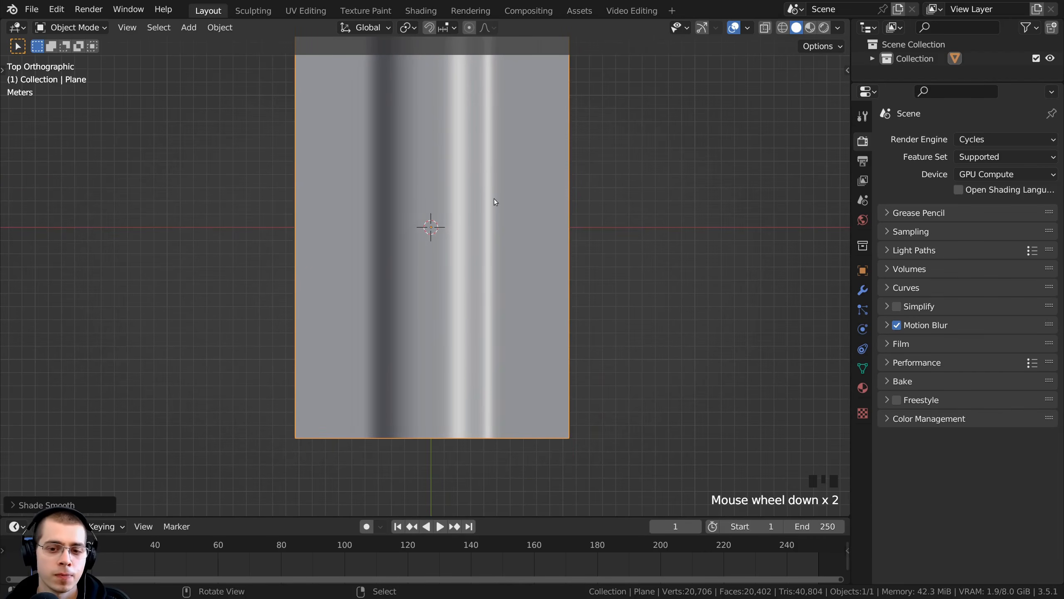
key("Tab")
middle_click_drag(495, 202, 505, 335, "shift")
scroll(435, 268, "up", 3)
middle_click_drag(440, 142, 452, 247, "shift")
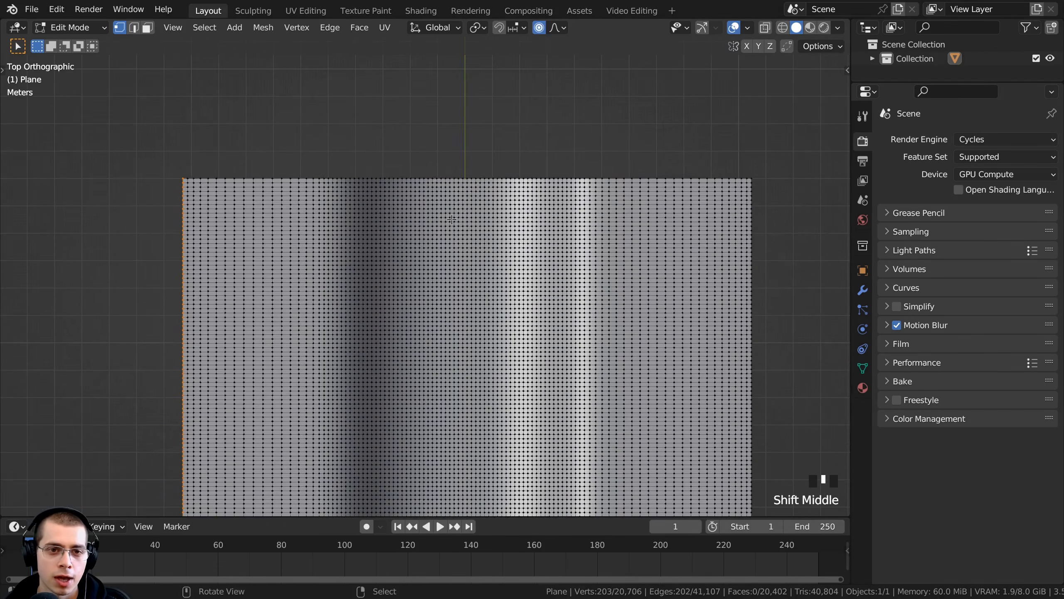
right_click(445, 170, "alt")
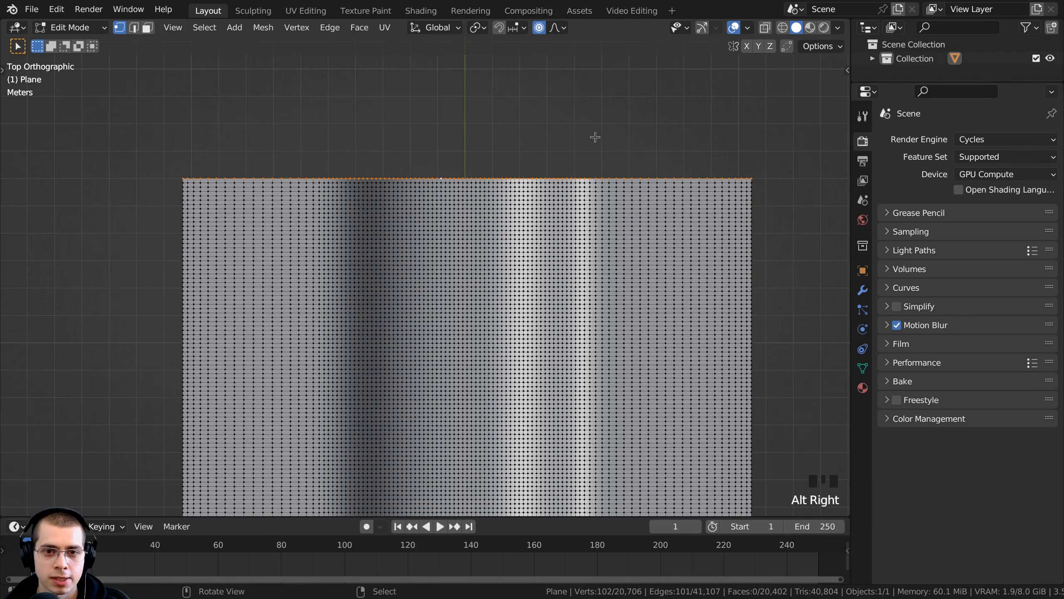
scroll(609, 135, "down", 5)
scroll(518, 124, "up", 2)
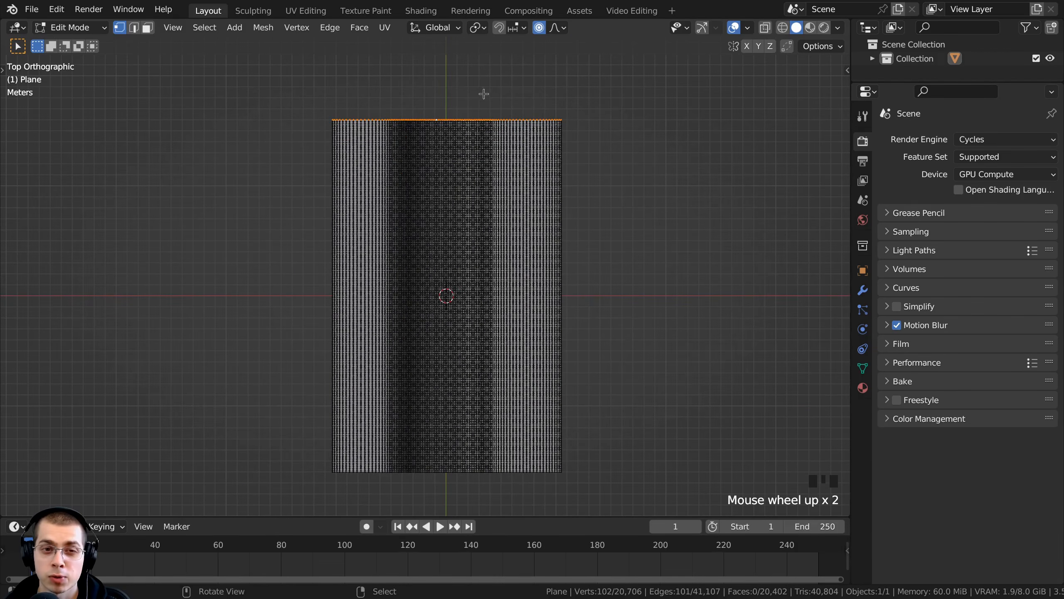
key("r")
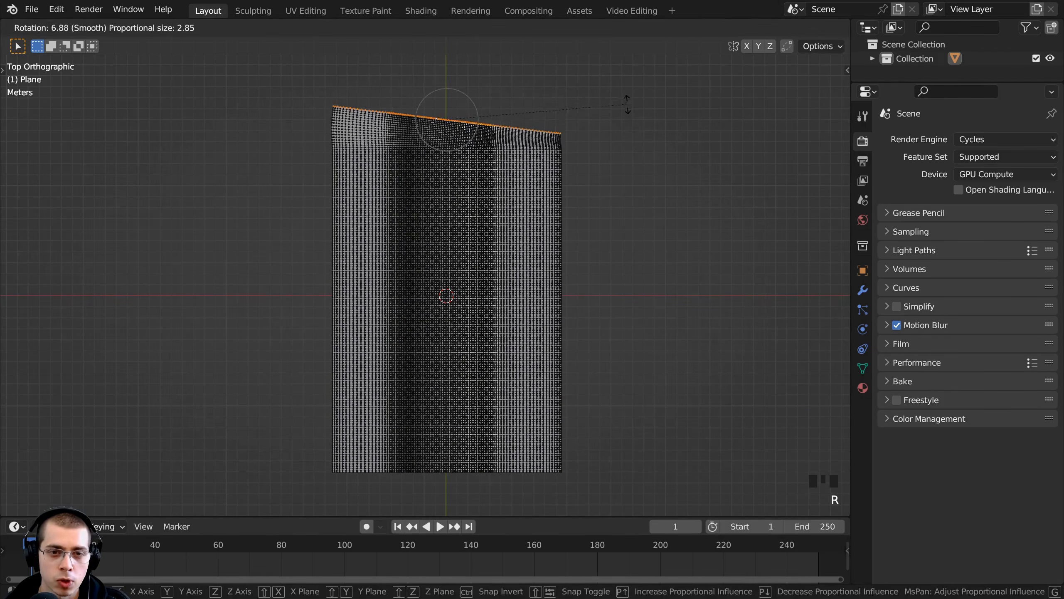
scroll(635, 117, "down", 15)
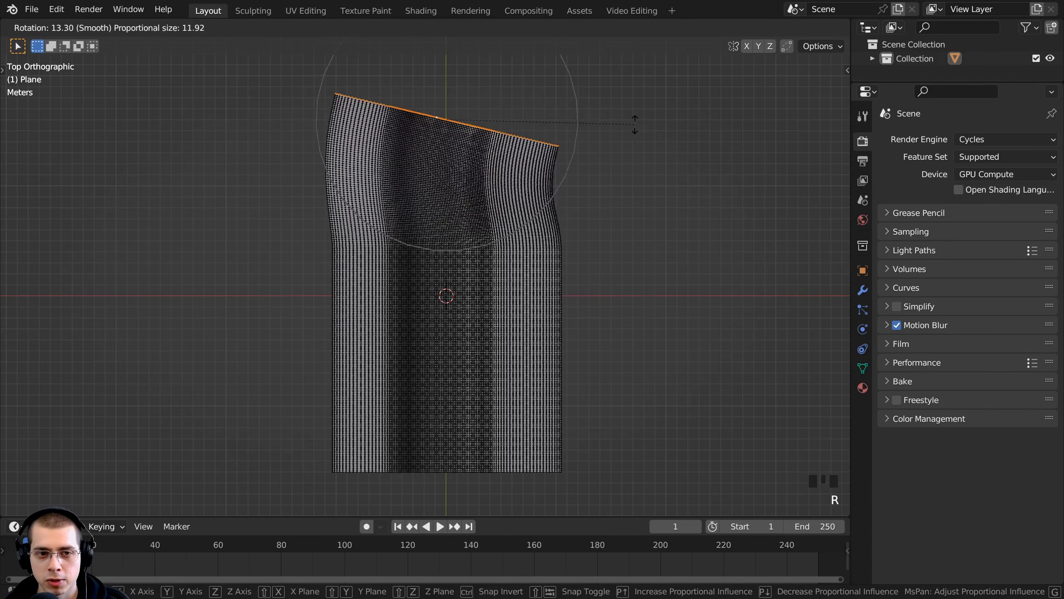
scroll(647, 145, "down", 4)
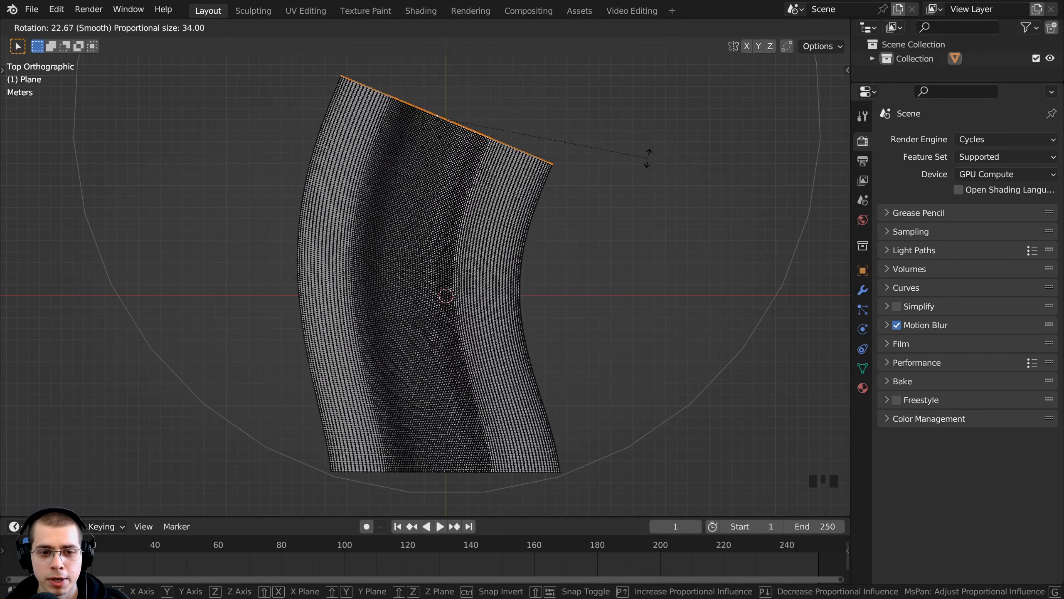
left_click(656, 157)
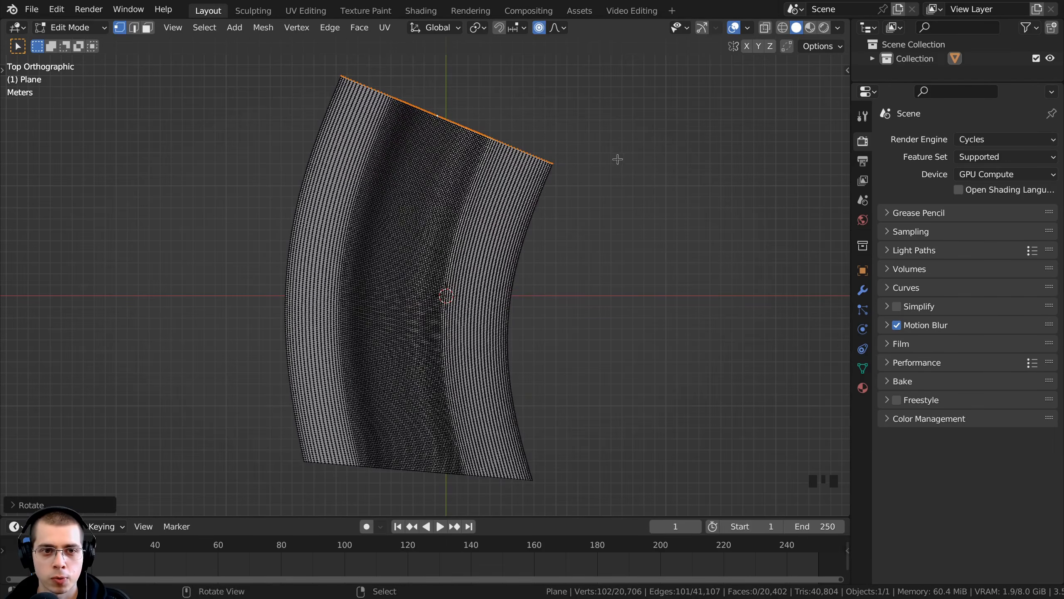
- Strengthen the valley's curve by alternately moving the far end edge outward toward positive X and rotating it further clockwise
middle_click_drag(436, 154, 437, 191, "shift")
key("g")
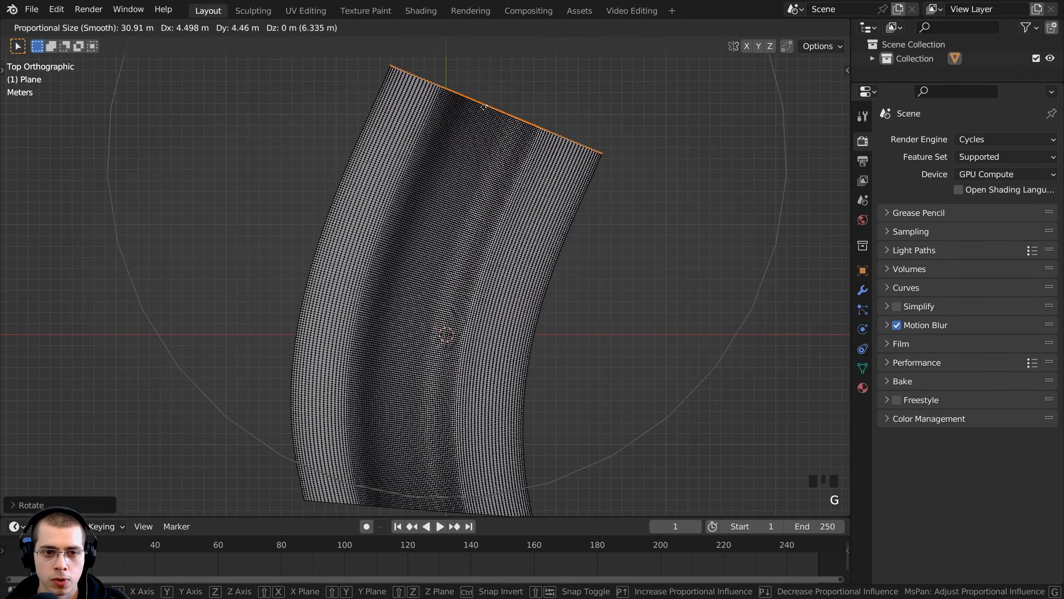
left_click(563, 109)
scroll(562, 109, "down", 3)
key("r")
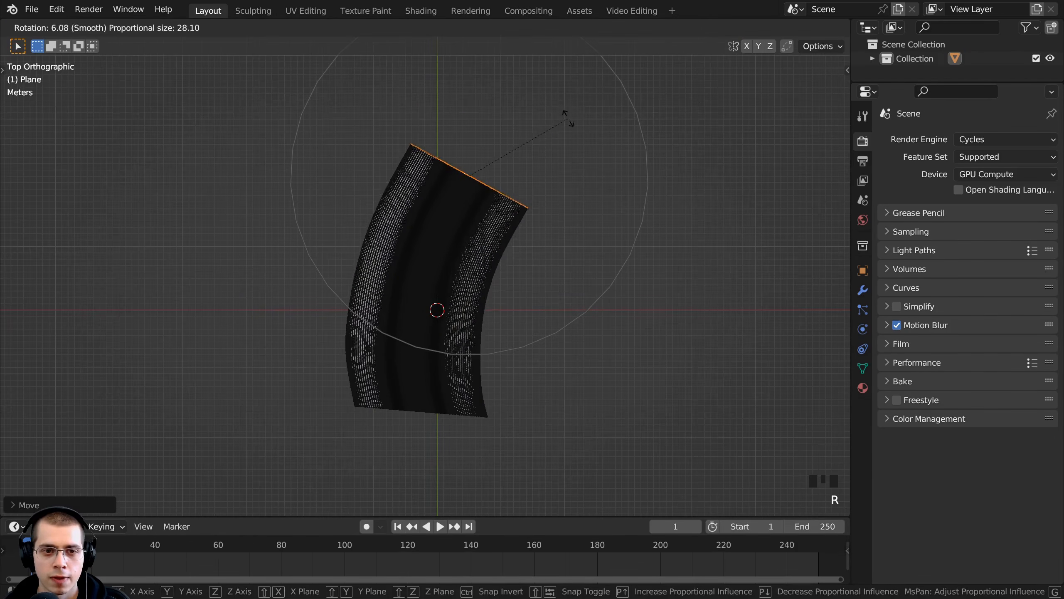
left_click(571, 129)
key("g")
left_click(587, 130)
key("r")
left_click(590, 139)
key("g")
left_click(592, 137)
- Rotate and reposition the near end edge of the mesh with proportional editing to refine the valley's curve
scroll(382, 326, "up", 4)
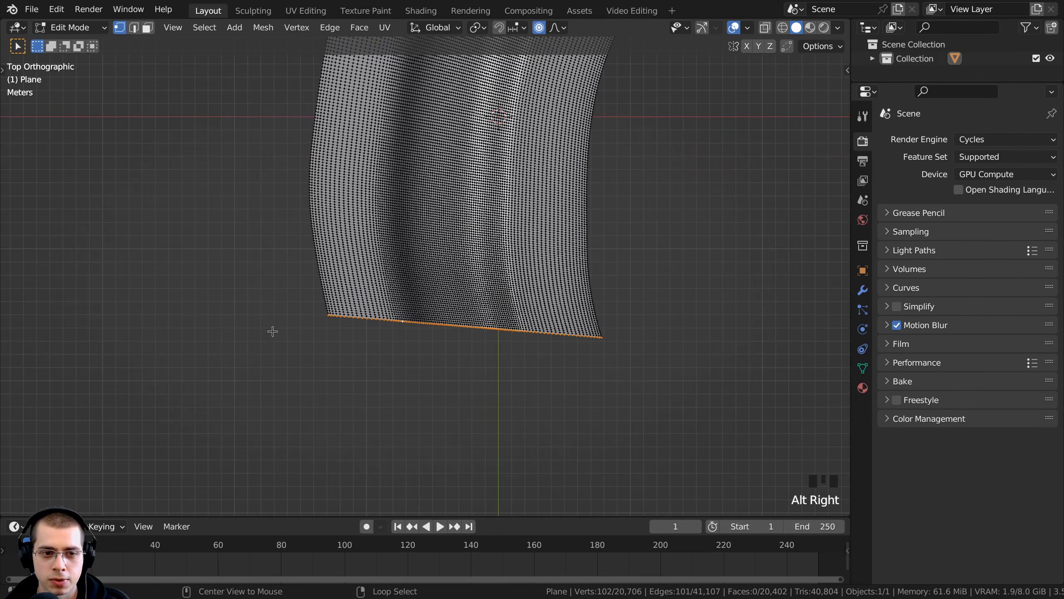
middle_click_drag(394, 359, 444, 373, "shift")
scroll(510, 350, "down", 2)
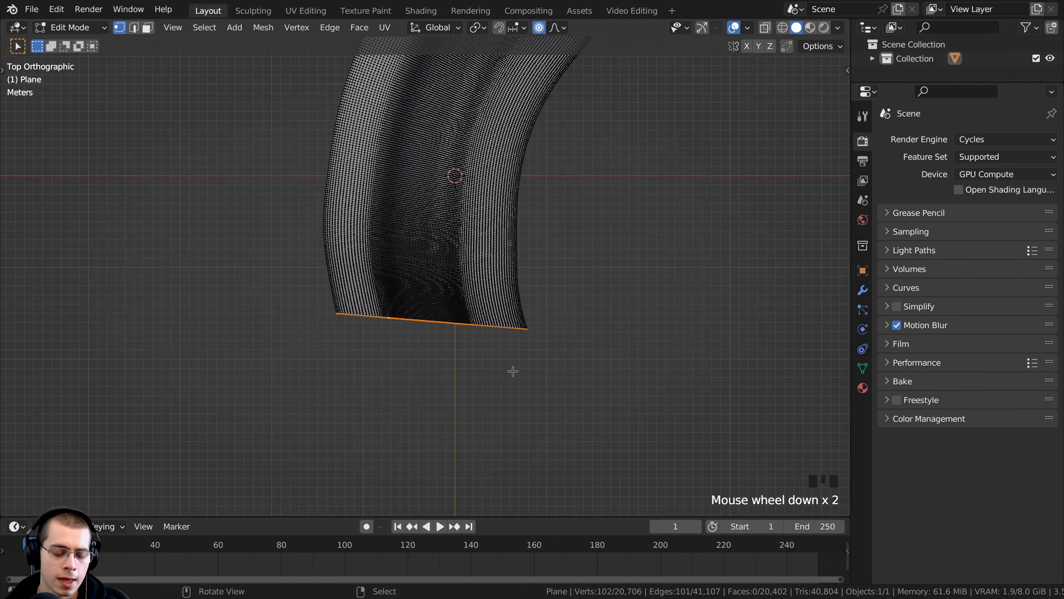
key("r")
left_click(535, 359)
key("g")
- Pull a single vertex on the valley's positive-X bank slightly toward the valley floor with a smaller proportional radius, making the bank irregular
scroll(548, 381, "up", 3)
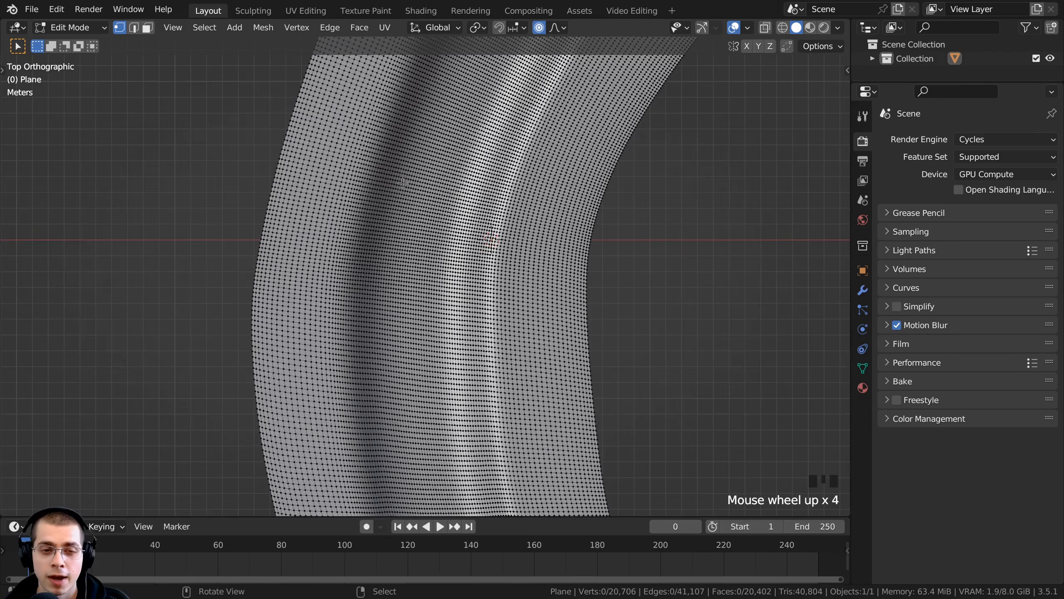
scroll(389, 176, "down", 1)
middle_click_drag(390, 176, 380, 204, "shift")
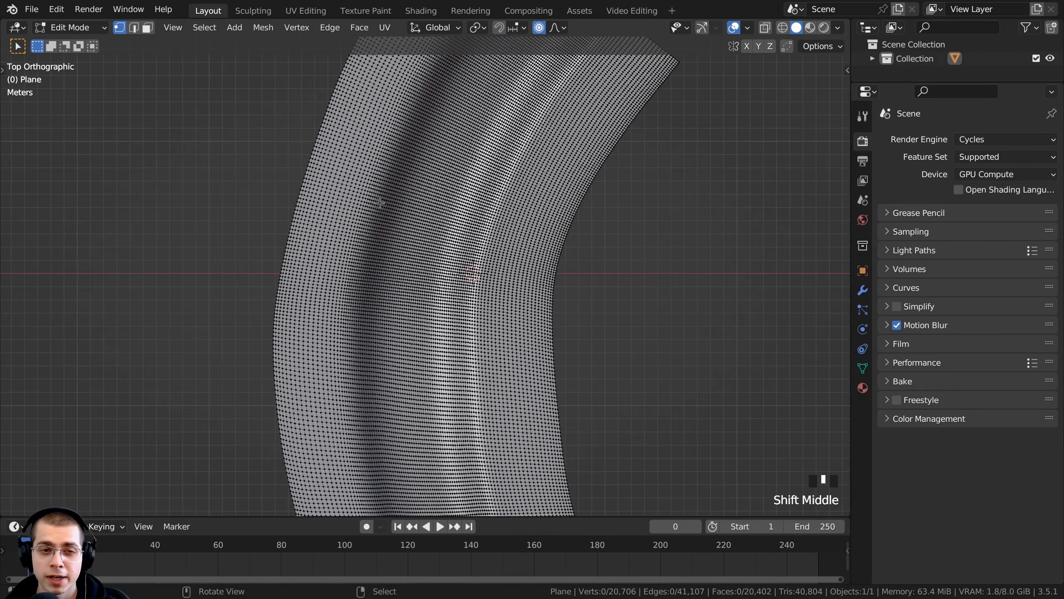
scroll(486, 230, "up", 3)
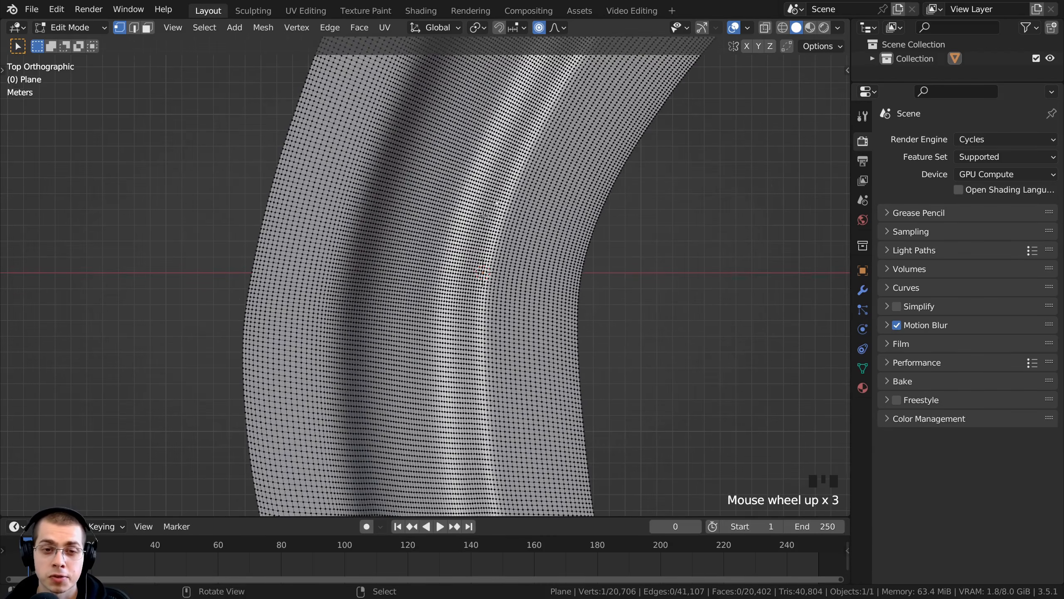
right_click(497, 205)
key("g")
scroll(474, 215, "up", 4)
left_click(469, 215)
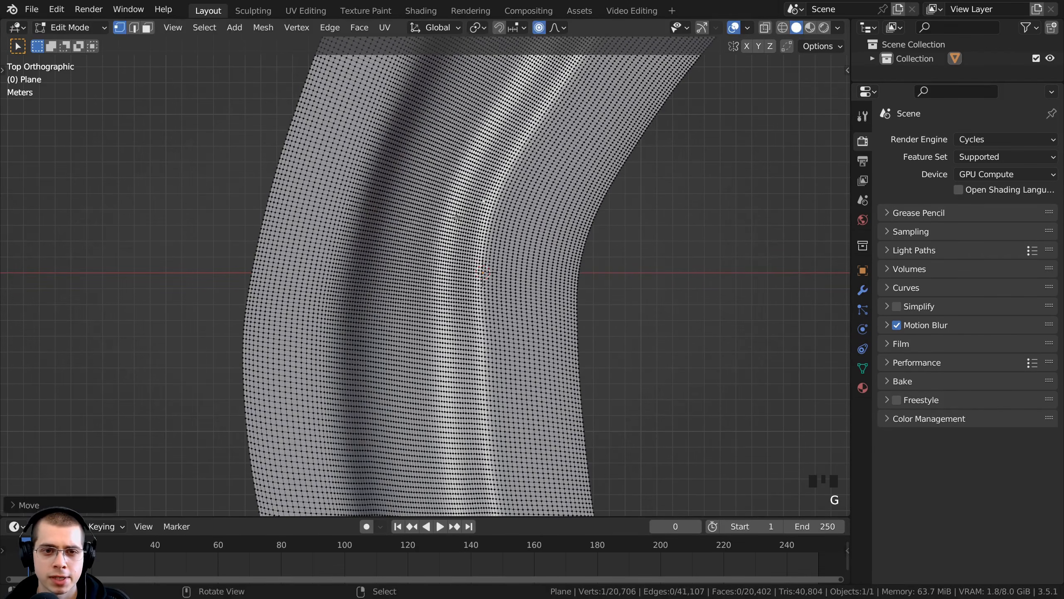
- Nudge vertices along the valley's negative-X bank around its middle with proportional editing to make the bank irregular
right_click(355, 255)
key("g")
left_click(363, 254)
middle_click_drag(356, 332, 374, 190, "shift")
right_click(355, 214)
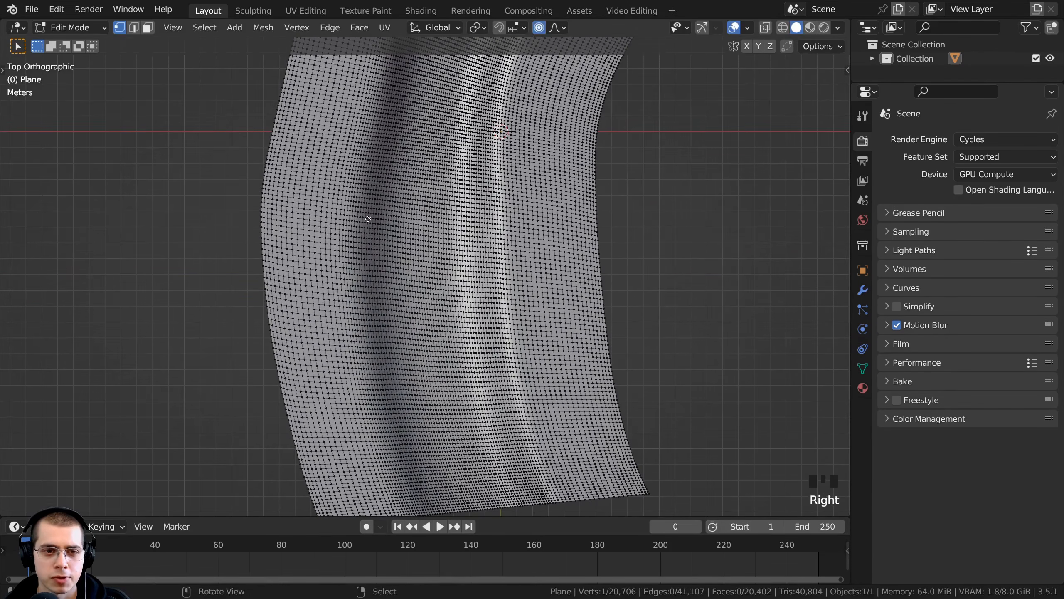
key("g")
left_click(361, 215)
- Reposition further vertices on the negative-X bank toward the mesh's near end with proportional editing
key("g")
left_click(380, 310)
middle_click_drag(392, 497, 394, 388, "shift")
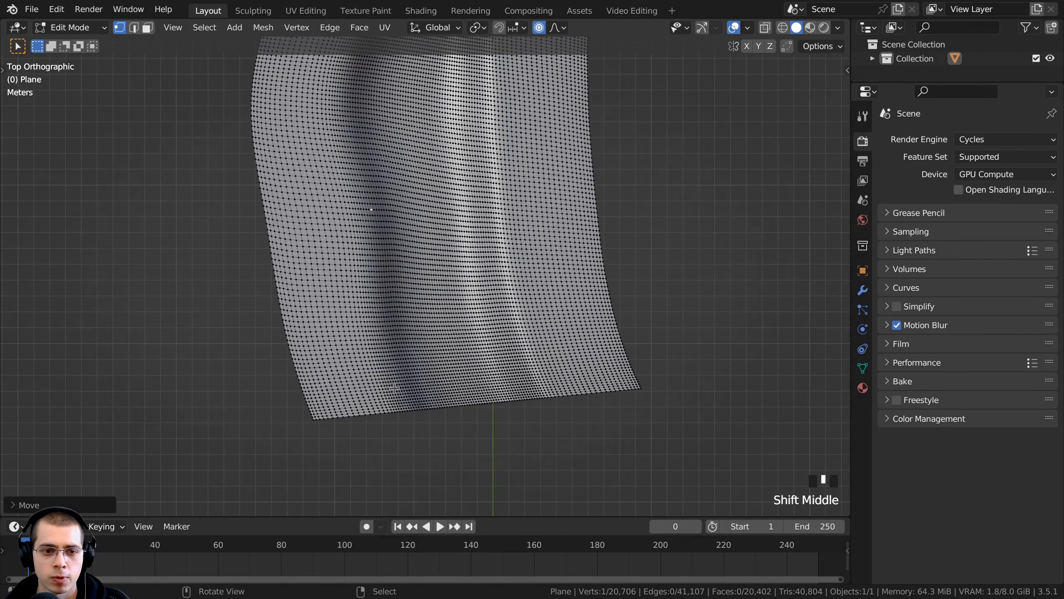
key("g")
left_click(382, 384)
- Shift vertices on the positive-X bank alternately outward and inward, working from the near end toward the middle
right_click(513, 331)
key("g")
left_click(505, 334)
middle_click_drag(482, 236, 479, 290, "shift")
right_click(494, 282)
key("g")
left_click(503, 285)
middle_click_drag(487, 195, 483, 248, "shift")
right_click(479, 243)
key("g")
left_click(469, 245)
- Move vertices on the positive-X bank from the valley's middle toward the far end to vary its edge
middle_click_drag(485, 107, 472, 227, "shift")
right_click(471, 227)
key("g")
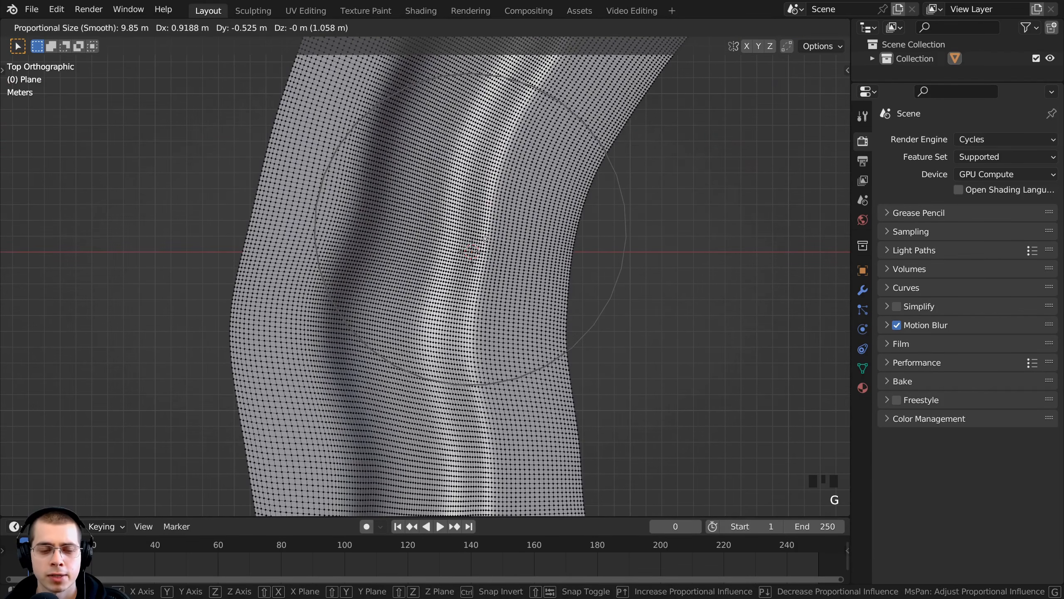
left_click(486, 238)
middle_click_drag(509, 158, 474, 245, "shift")
key("g")
left_click(494, 218)
- In a perspective view, raise a vertex on the far part of the positive-X bank with an 11.92 m proportional radius
scroll(523, 313, "down", 3)
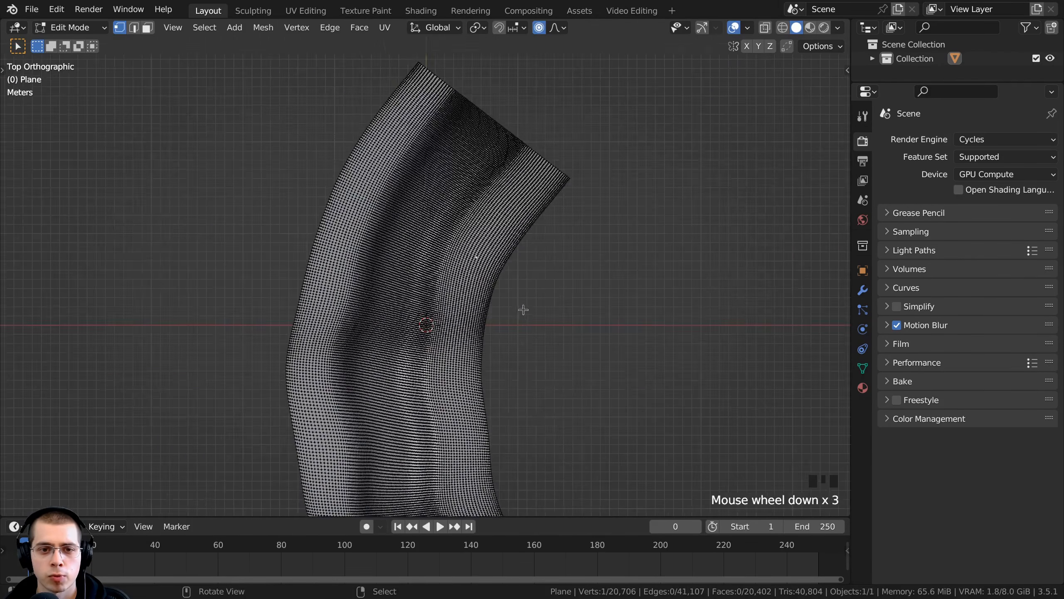
middle_click_drag(523, 314, 530, 211)
scroll(530, 210, "up", 2)
key("g")
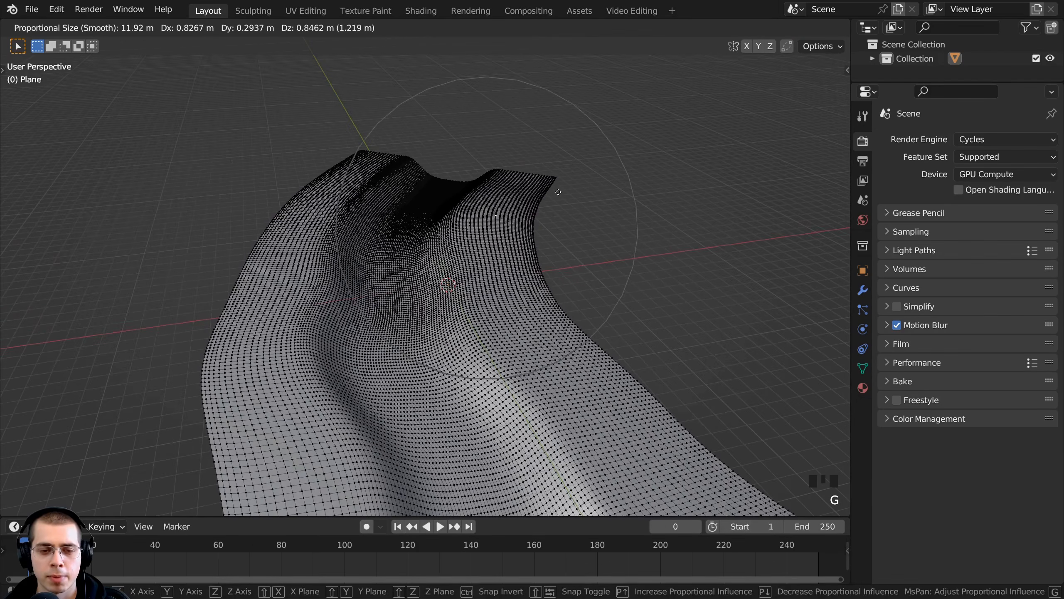
left_click(528, 213)
- Move vertices on the negative-X bank in perspective view to give its slope uneven bulges
key("g")
left_click(331, 235)
middle_click_drag(331, 235, 404, 269)
right_click(404, 269)
key("g")
left_click(255, 226)
- Adjust the height and position of more vertices on the positive-X bank, continuing toward the far end
right_click(528, 288)
key("g")
left_click(530, 278)
middle_click_drag(510, 115, 483, 232, "shift")
key("g")
left_click(550, 231)
middle_click_drag(642, 250, 501, 154, "shift")
- Return to Object Mode, deselect everything and add a camera to the scene
key("Tab")
scroll(489, 184, "up", 3)
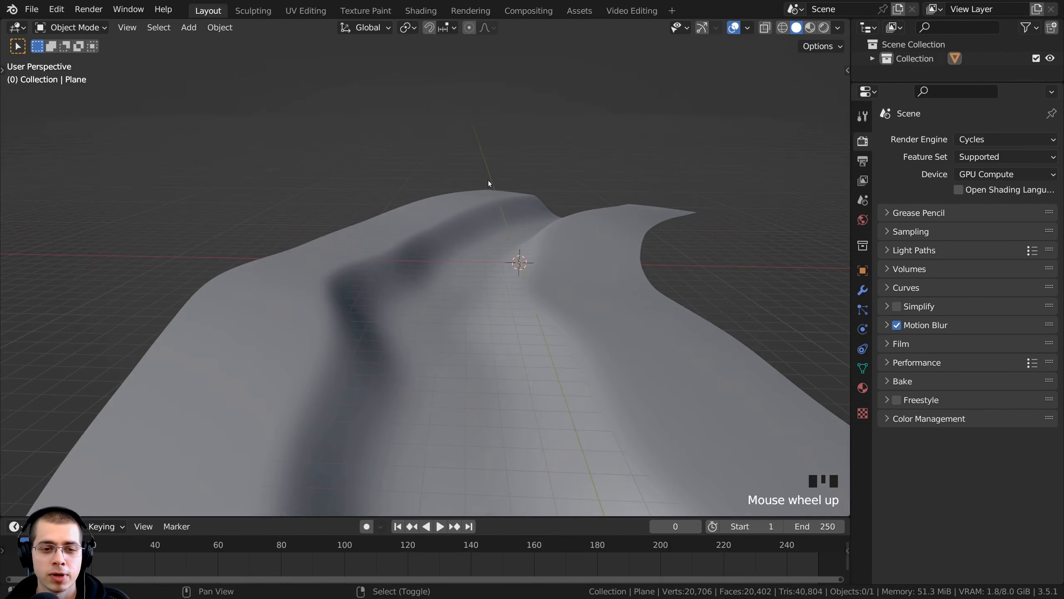
key("alt+a")
key("shift+a")
mouse_move(488, 180)
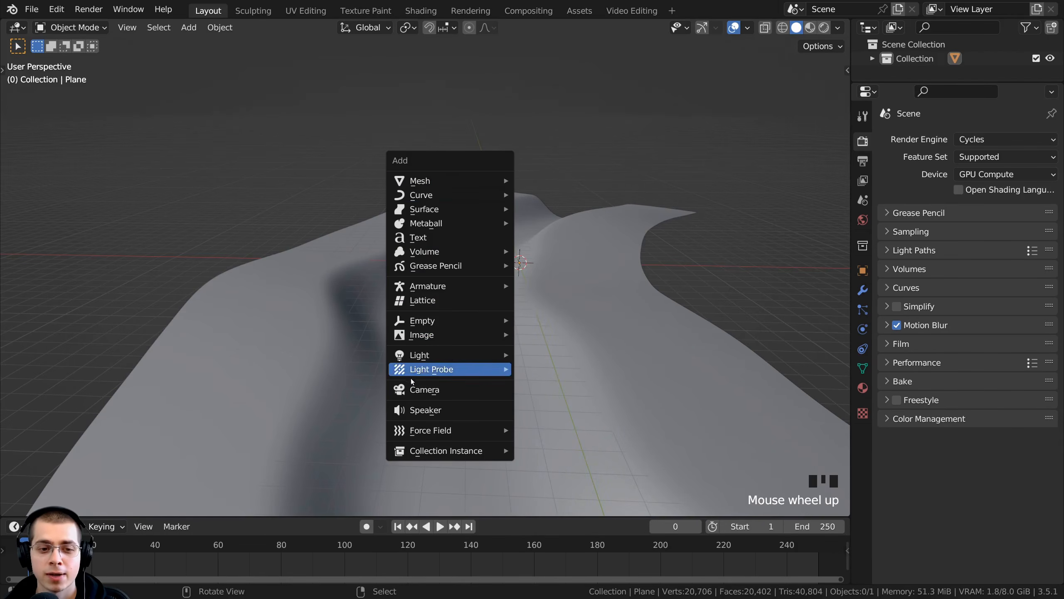
left_click(433, 392)
- Set up a low view looking along the valley and align the new camera to it
middle_click_drag(499, 360, 465, 331)
scroll(465, 355, "up", 1)
middle_click_drag(489, 136, 490, 134, "shift")
middle_click_drag(650, 368, 660, 369)
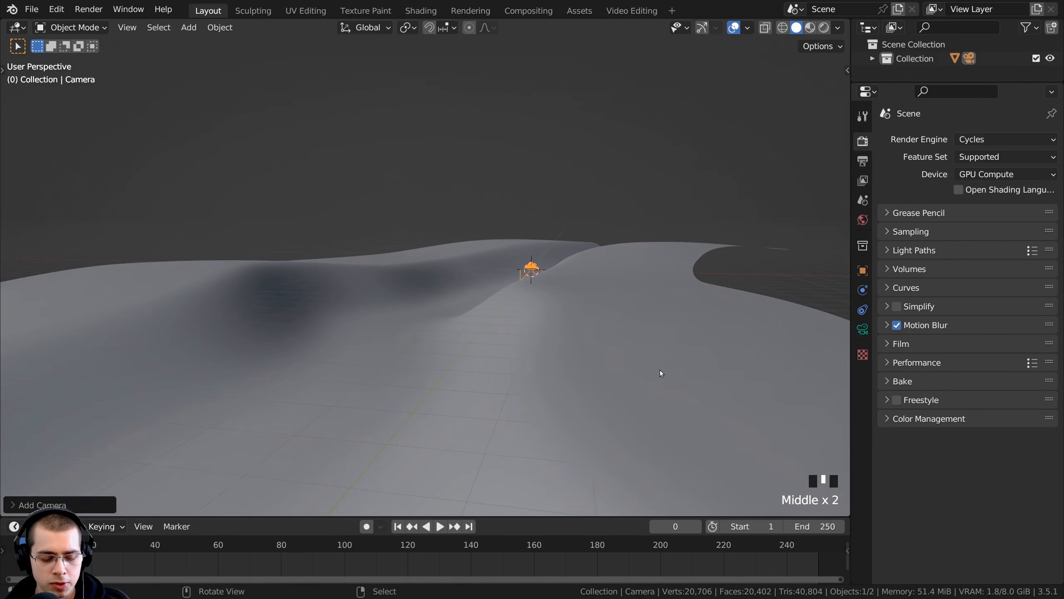
key("ctrl+alt+KP_0")
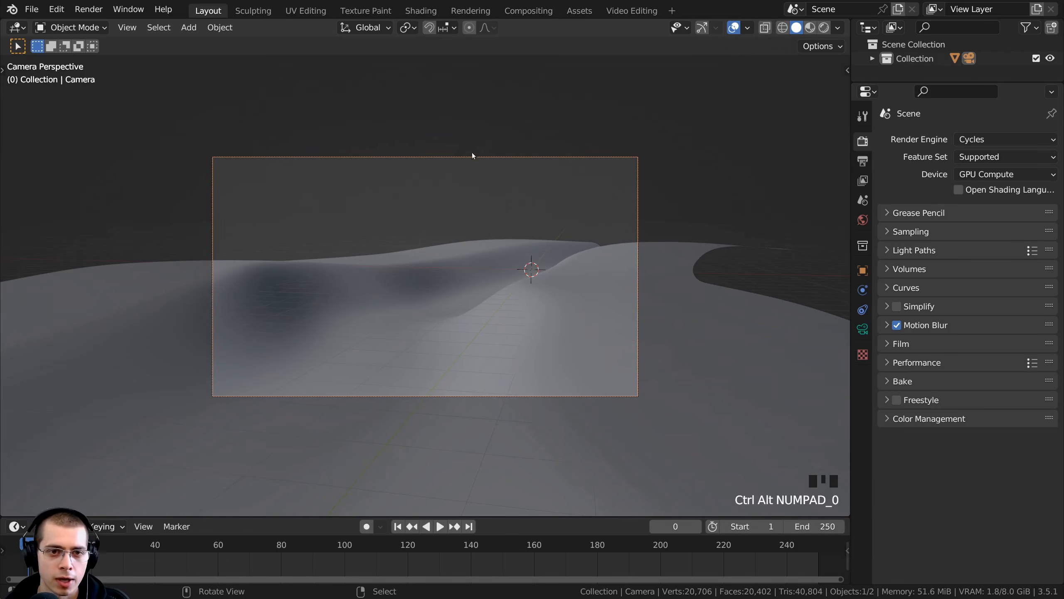
- Lower the camera closer to the valley floor and shift it to frame the bend
key("g")
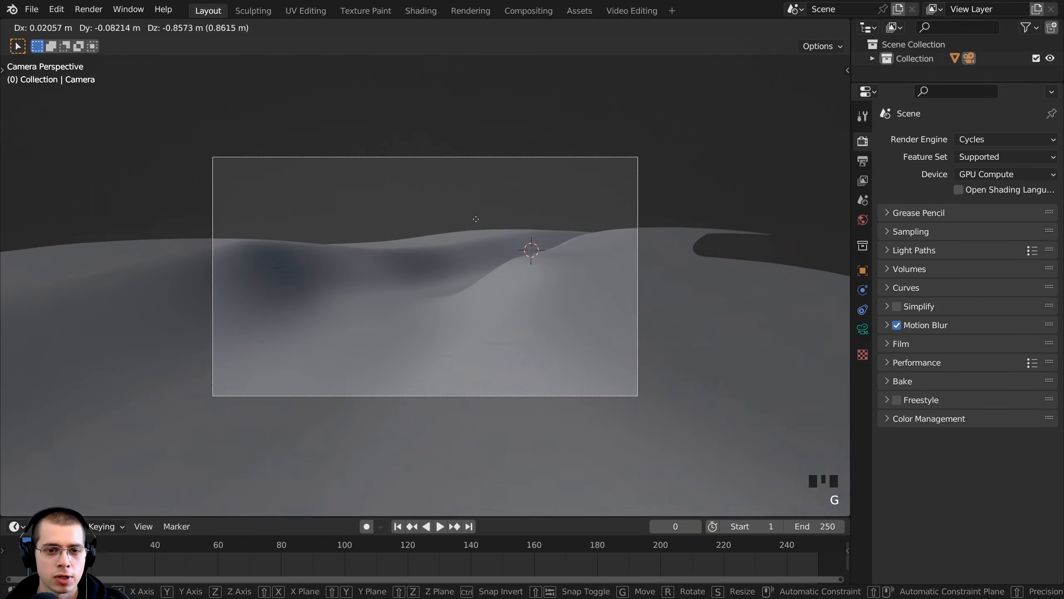
left_click(499, 226)
key("g")
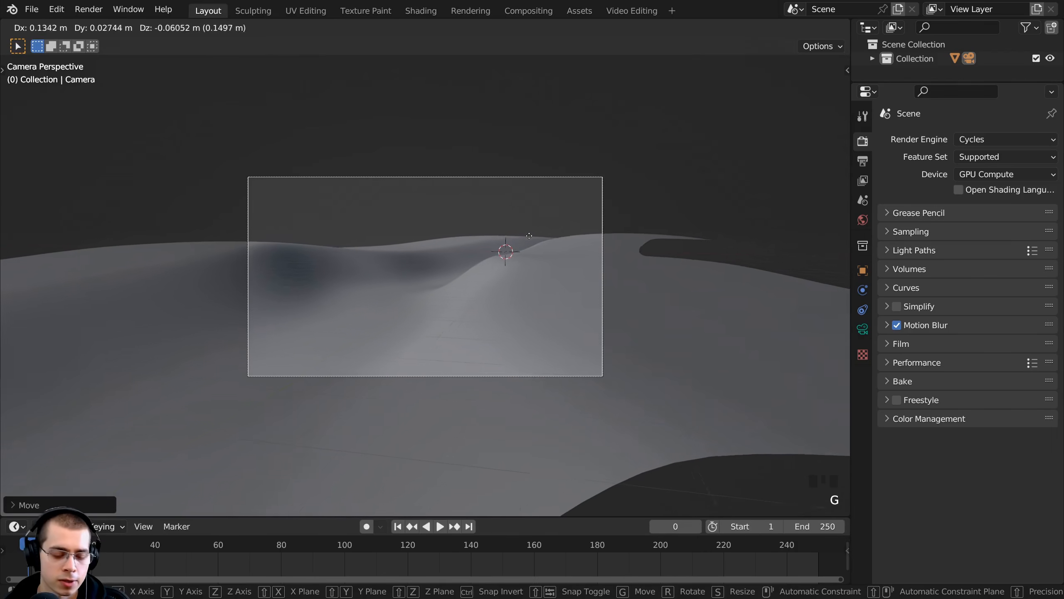
left_click(405, 205)
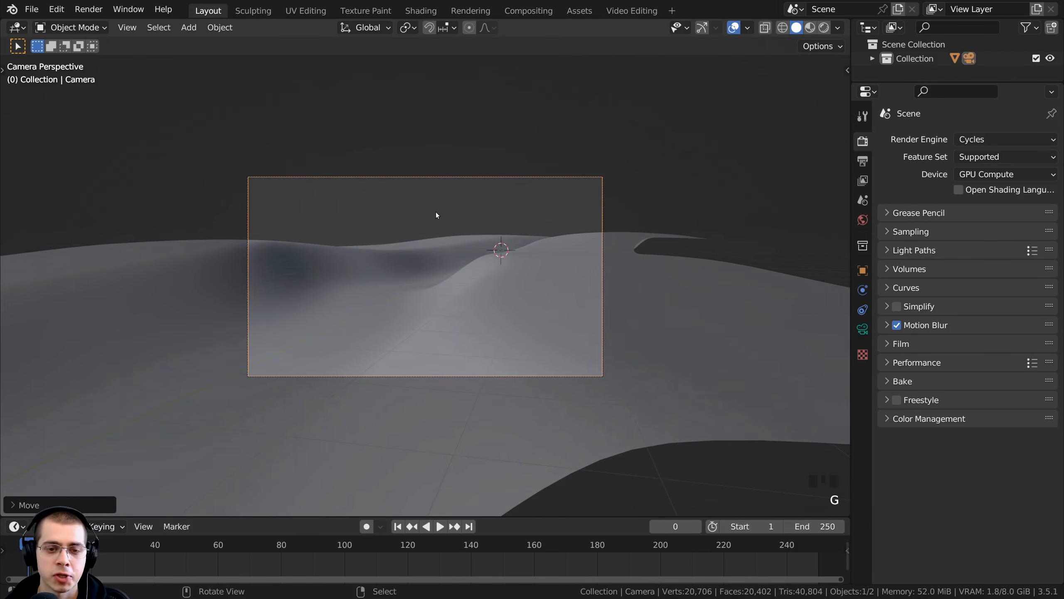
- Move the camera slightly along its local Z axis and fine-tune its position to refine the framing
key("g")
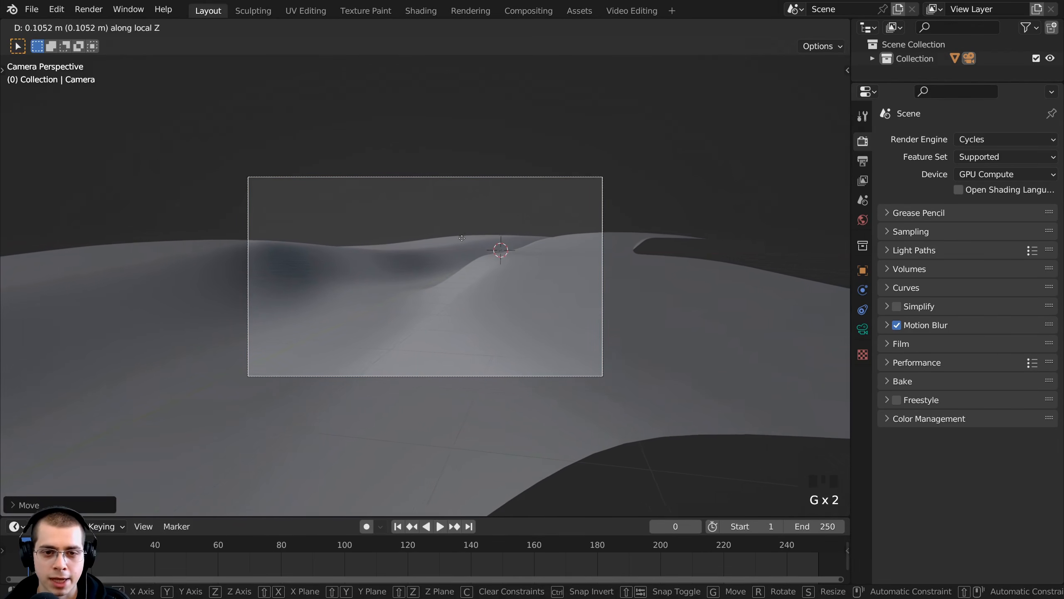
left_click(468, 267)
key("g")
left_click(443, 259)
key("g")
left_click(458, 260)
scroll(487, 257, "up", 2)
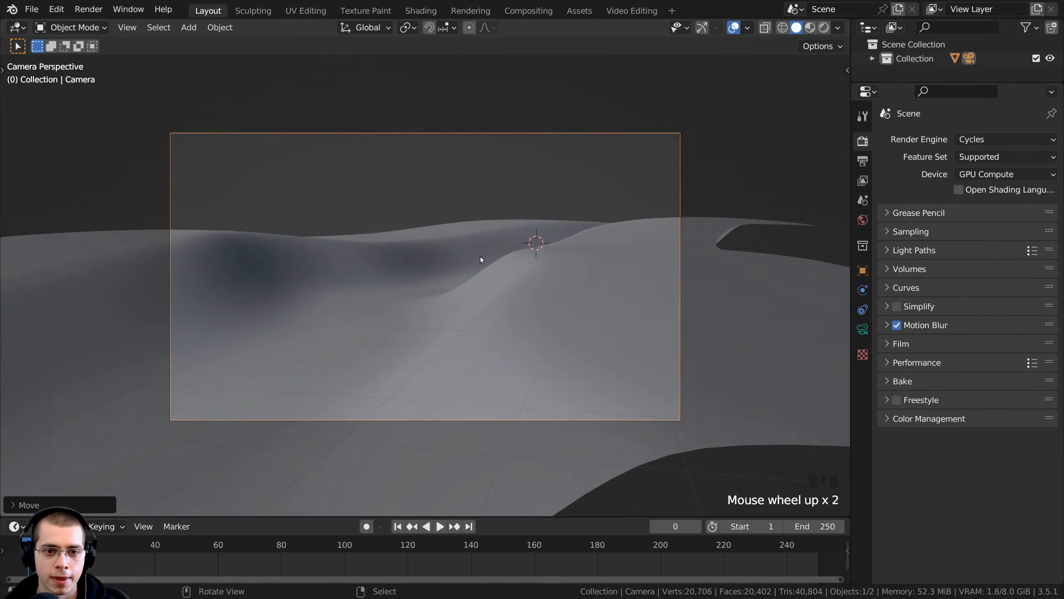
- Select the terrain plane and enter Edit Mode with its negative-X side in view
left_click(486, 257)
key("KP_0")
scroll(393, 237, "up", 2)
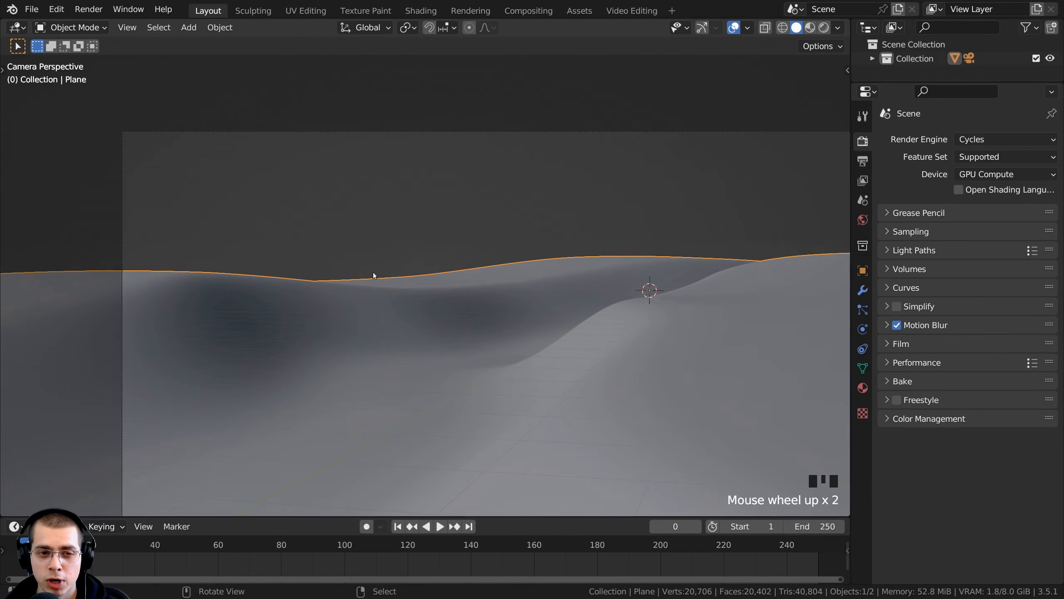
middle_click_drag(429, 266, 201, 233)
scroll(226, 196, "down", 1)
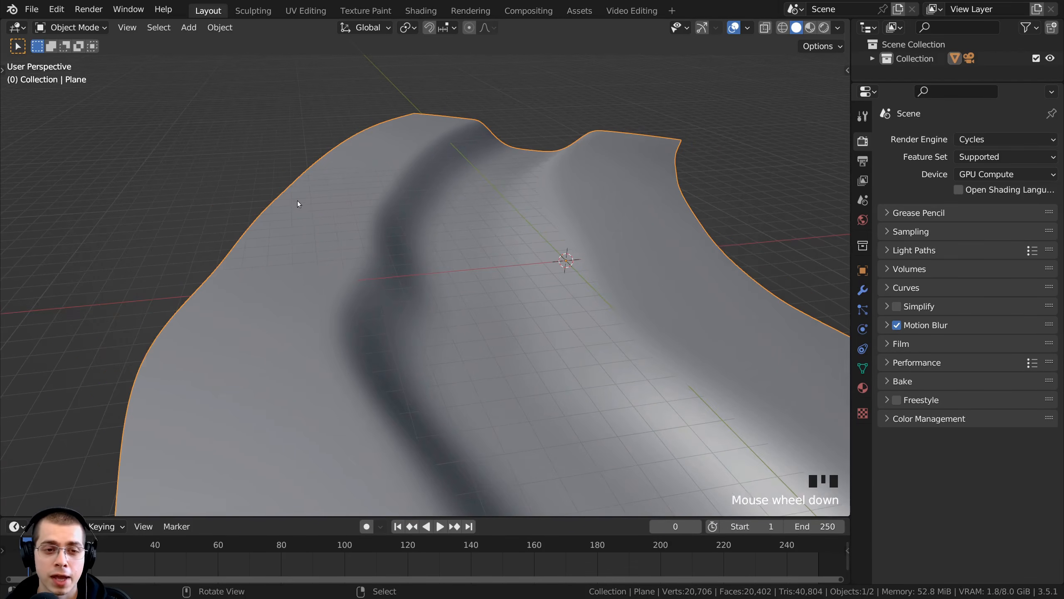
middle_click_drag(303, 181, 339, 302)
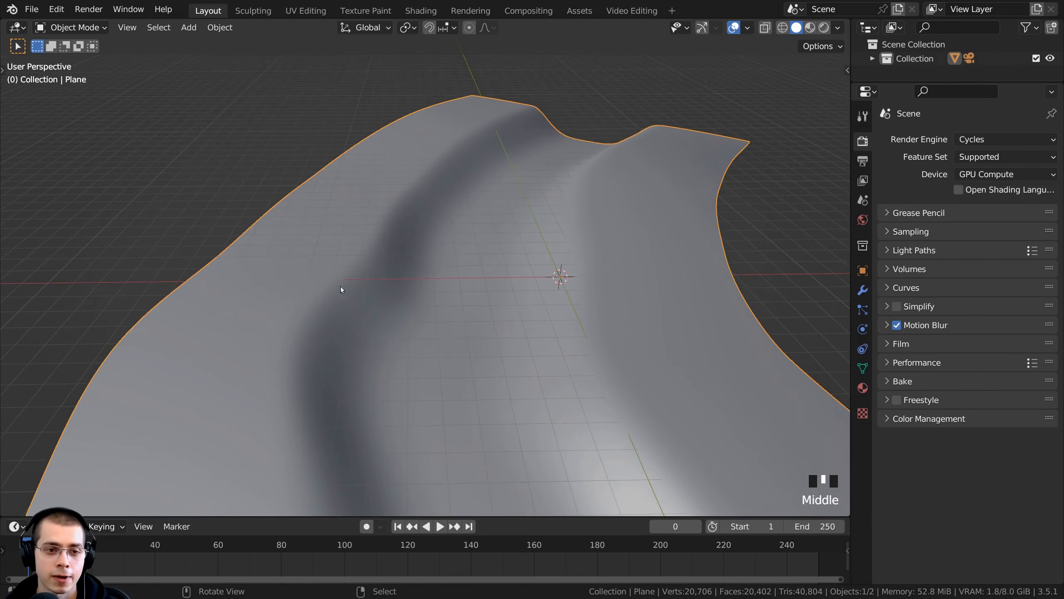
key("Tab")
- Select the lengthwise edge loop near the negative-X border and raise it along Z with an enlarged proportional radius, forming a high ridge
scroll(278, 266, "down", 3)
scroll(334, 259, "up", 2)
middle_click_drag(334, 259, 334, 276)
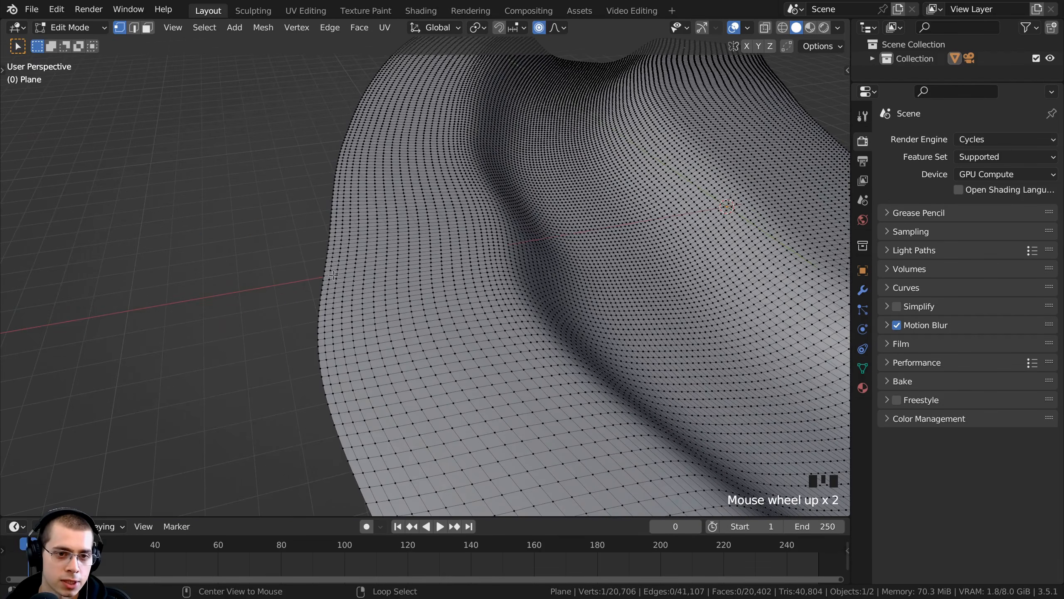
left_click(338, 260, "alt")
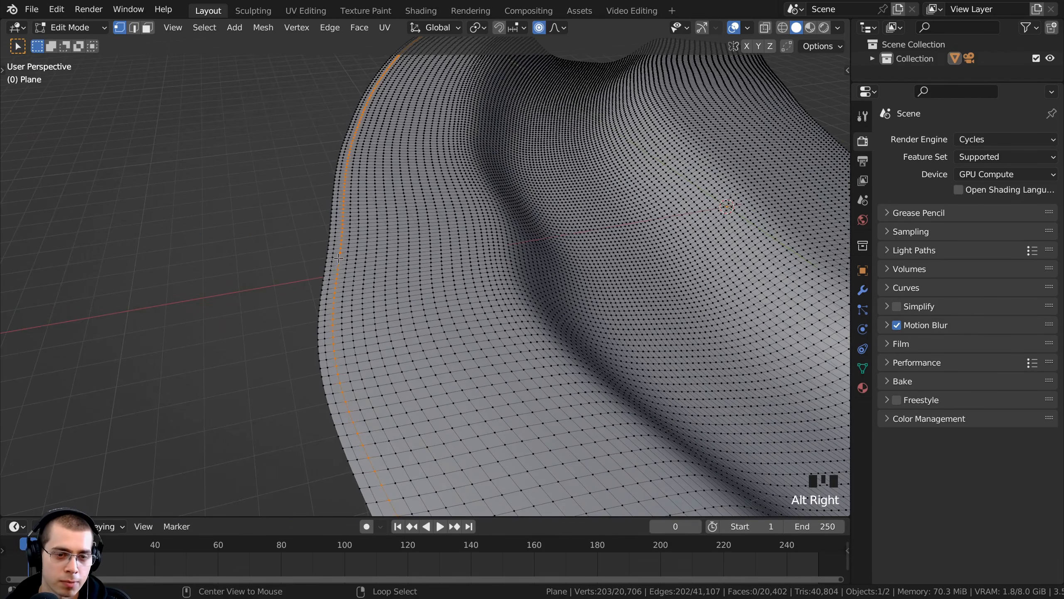
scroll(339, 261, "down", 2)
key("g")
key("z")
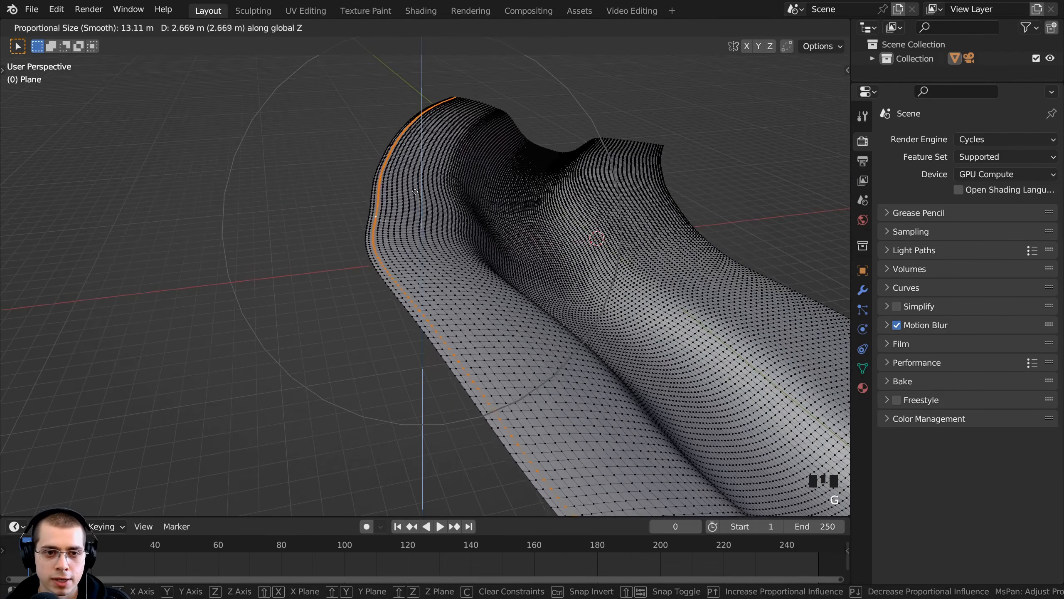
scroll(415, 193, "down", 3)
left_click(414, 163)
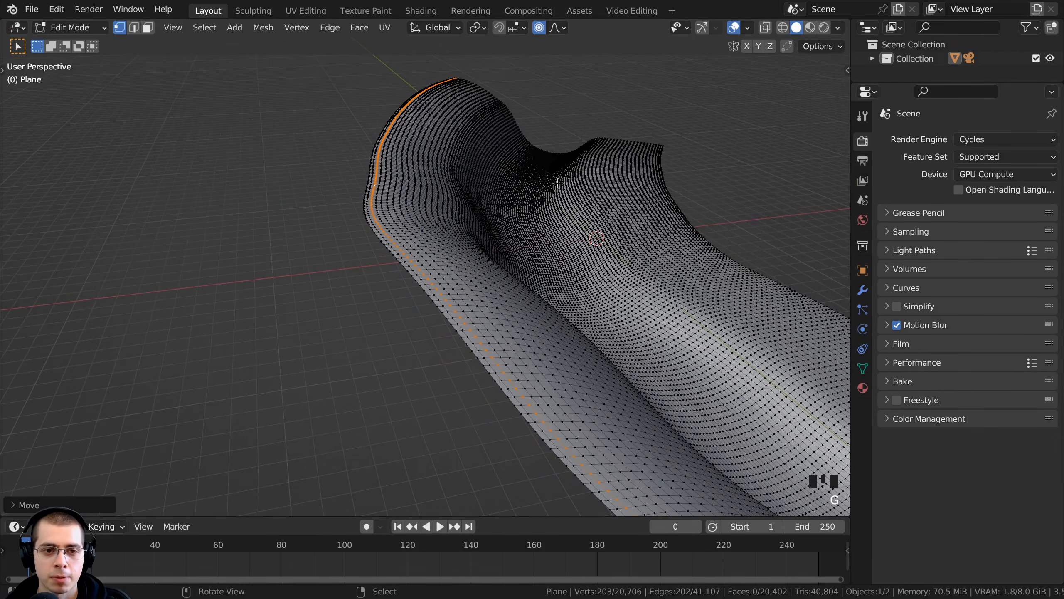
- From the camera view, pull a vertex on the far end of the raised ridge downward to slope its skyline
key("KP_0")
scroll(500, 305, "down", 4)
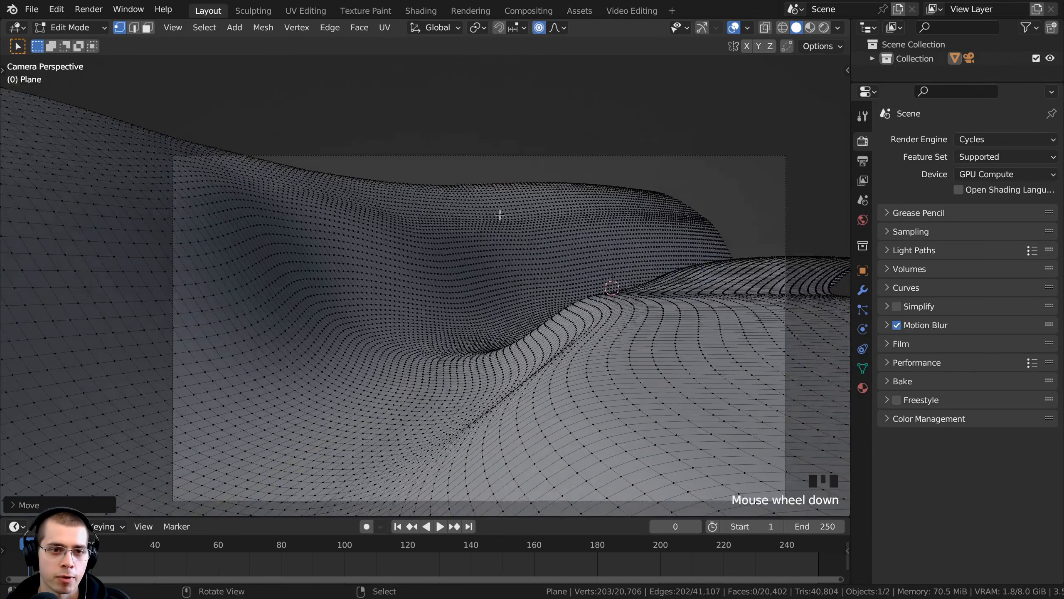
key("g")
key("Escape")
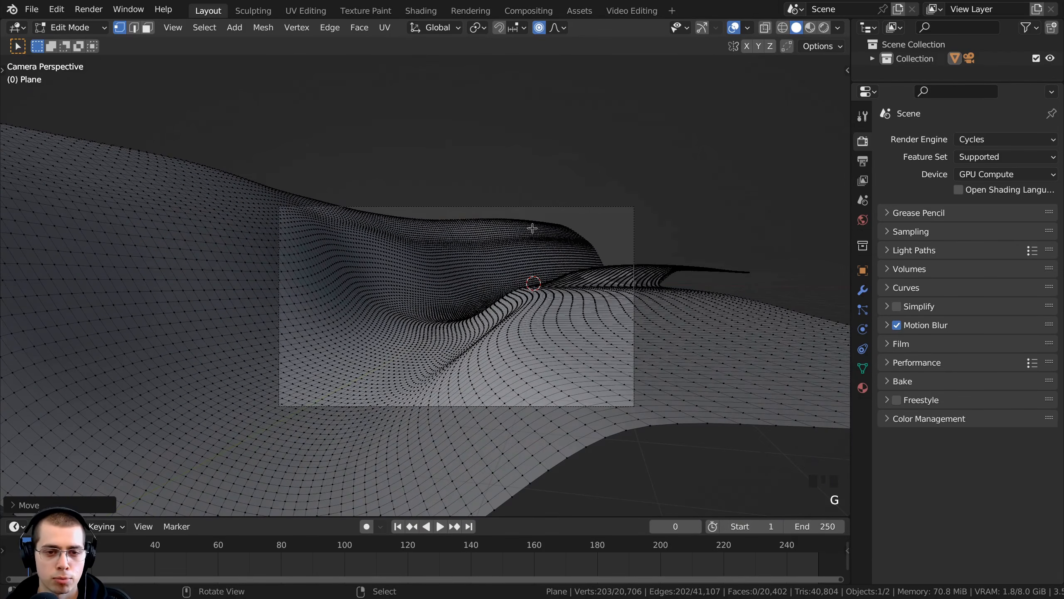
scroll(448, 152, "up", 4)
right_click(449, 153)
scroll(461, 145, "down", 1)
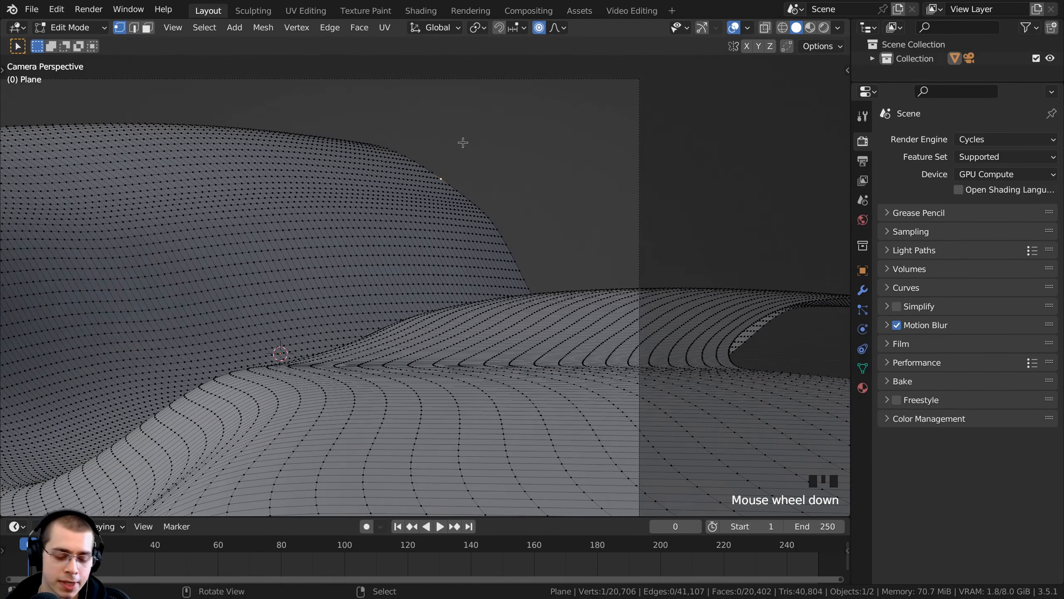
key("g")
left_click(487, 179)
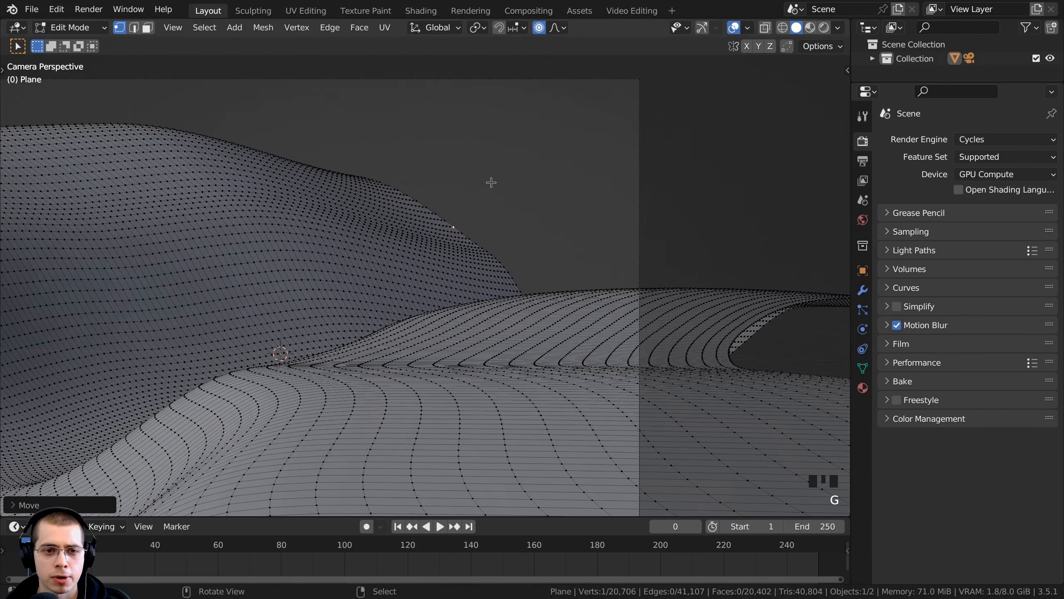
- Reshape the ridge's descending skyline by moving several vertices so it slopes gradually down to the opposite bank
key("r")
left_click(506, 200)
key("g")
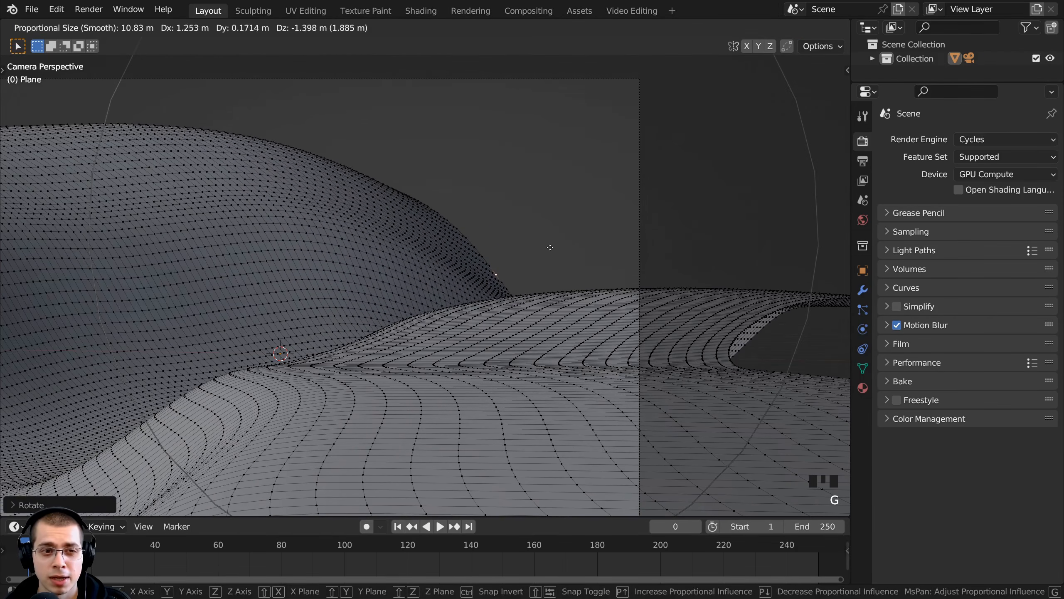
left_click(548, 247)
scroll(321, 154, "down", 1)
key("g")
left_click(329, 189)
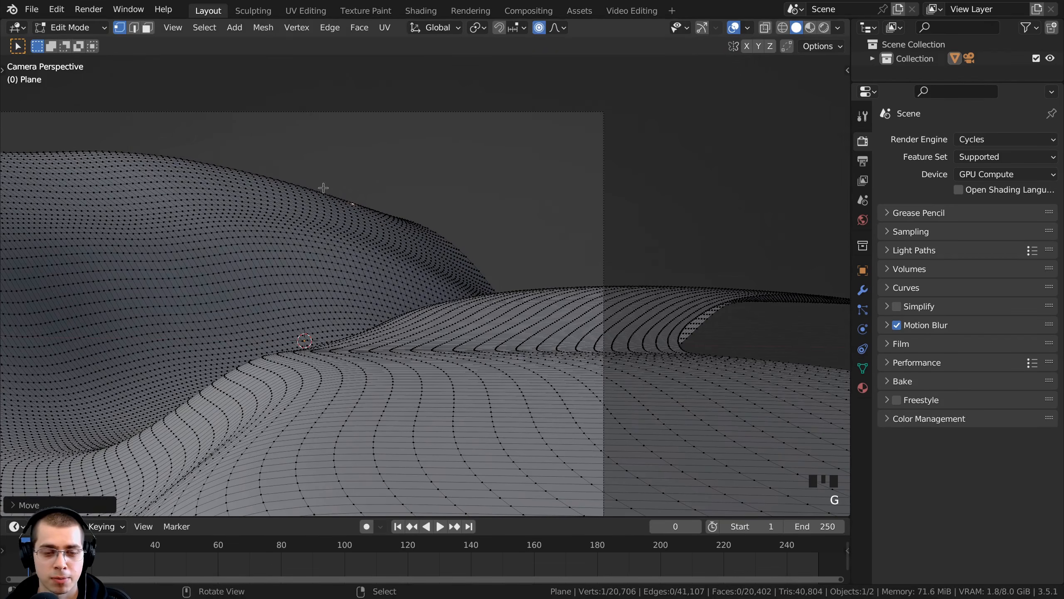
key("g")
left_click(645, 214)
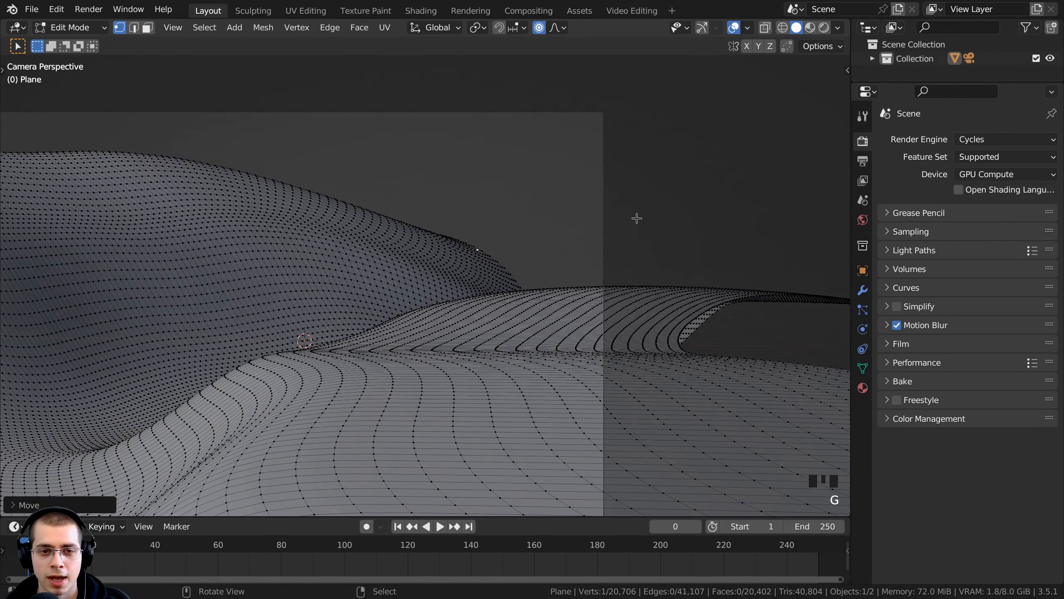
- Select the edge at the valley's far end and rotate it about 7 degrees clockwise with proportional editing
scroll(459, 231, "down", 4)
key("g")
middle_click_drag(463, 244, 543, 221)
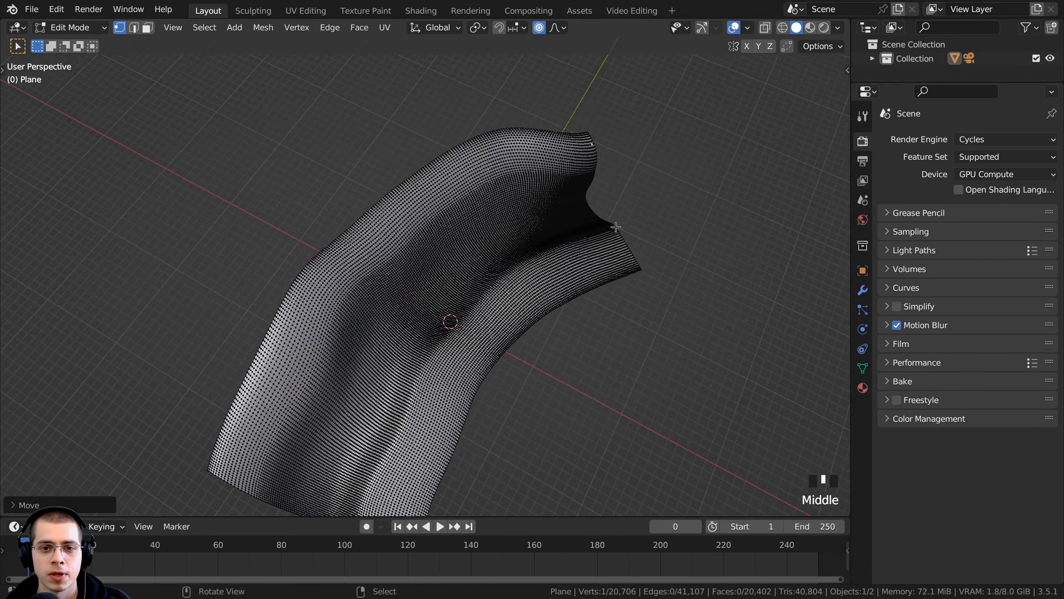
scroll(561, 190, "up", 3)
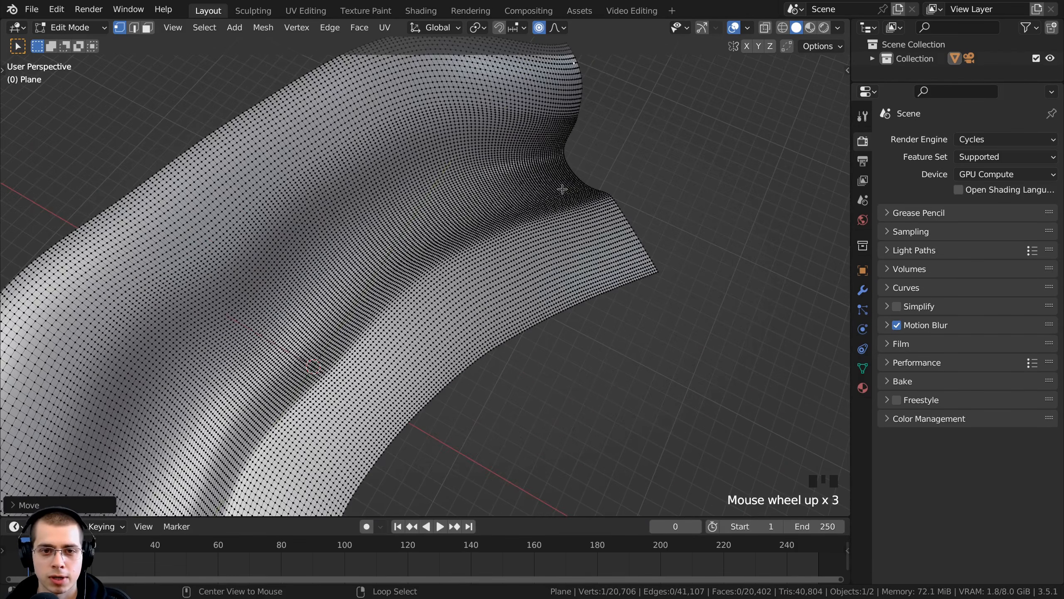
left_click(581, 169, "alt")
scroll(585, 169, "down", 3)
middle_click_drag(585, 170, 442, 250, "shift")
key("r")
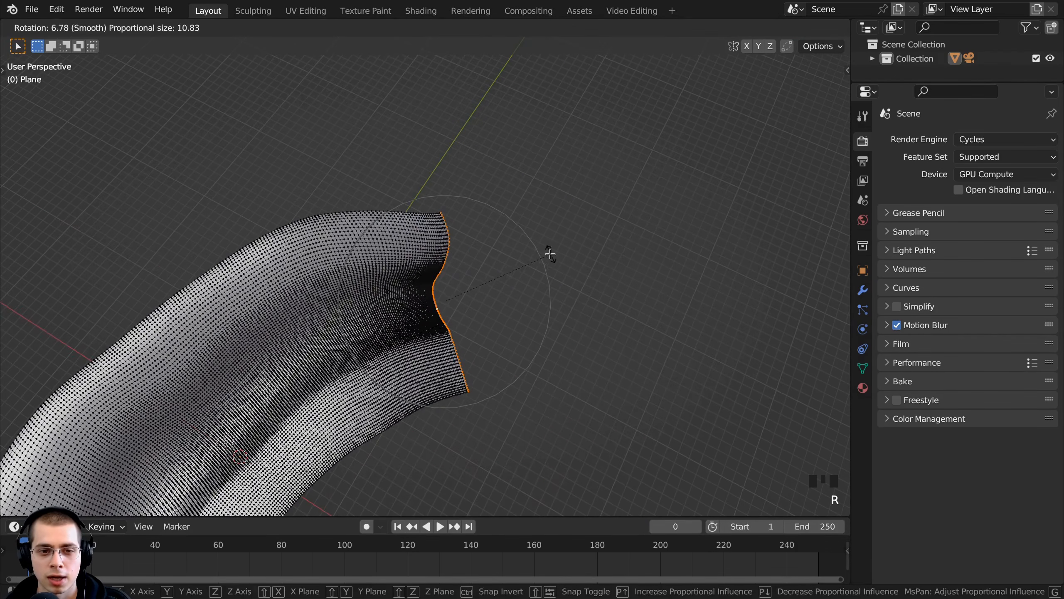
left_click(553, 253)
- Move the far end edge outward with a proportional radius of about 5 m, extending the valley
key("g")
left_click(567, 253)
key("r")
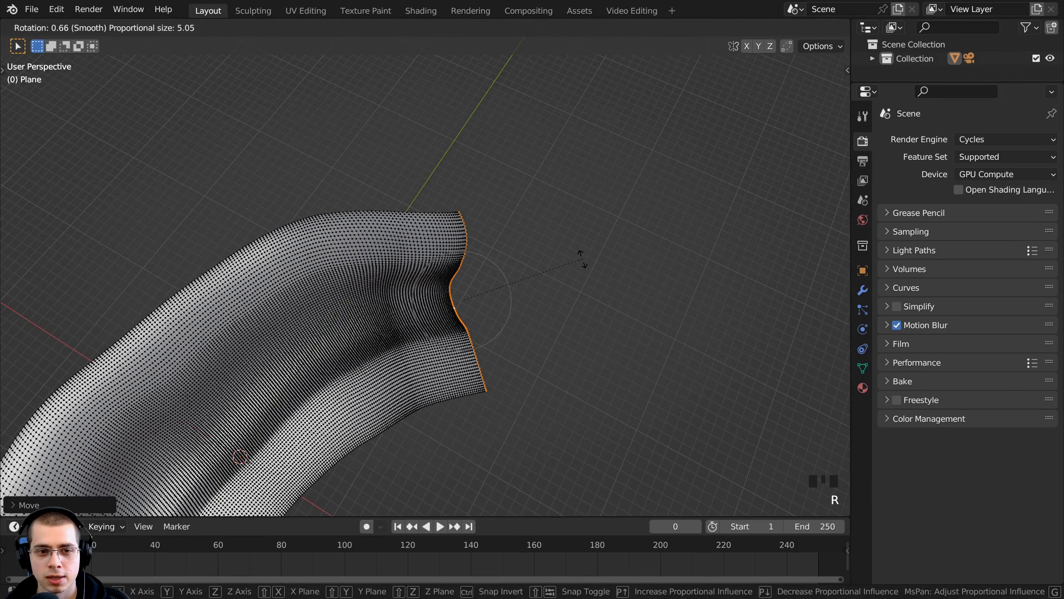
key("Escape")
- From the camera view, move a vertex on the far ridge's skyline slightly to smooth its descent
key("KP_0")
middle_click_drag(464, 261, 329, 259, "shift")
key("g")
left_click(340, 265)
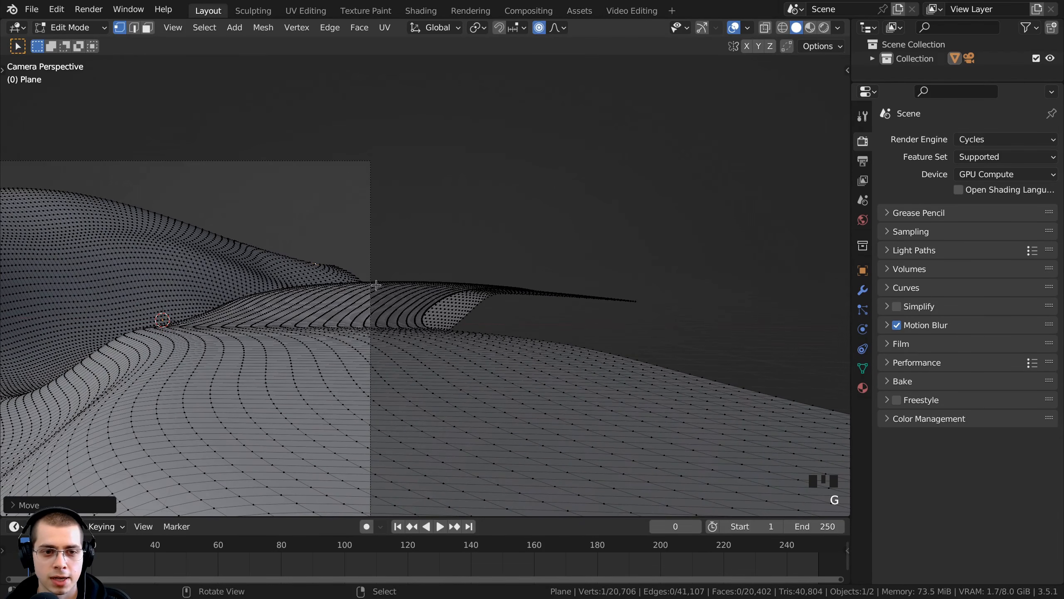
- Raise several vertices along the far bank's crest using proportional radii of about 9 to 11 m
key("g")
scroll(361, 275, "down", 10)
left_click(285, 269)
middle_click_drag(285, 269, 288, 269, "shift")
scroll(288, 269, "down", 3)
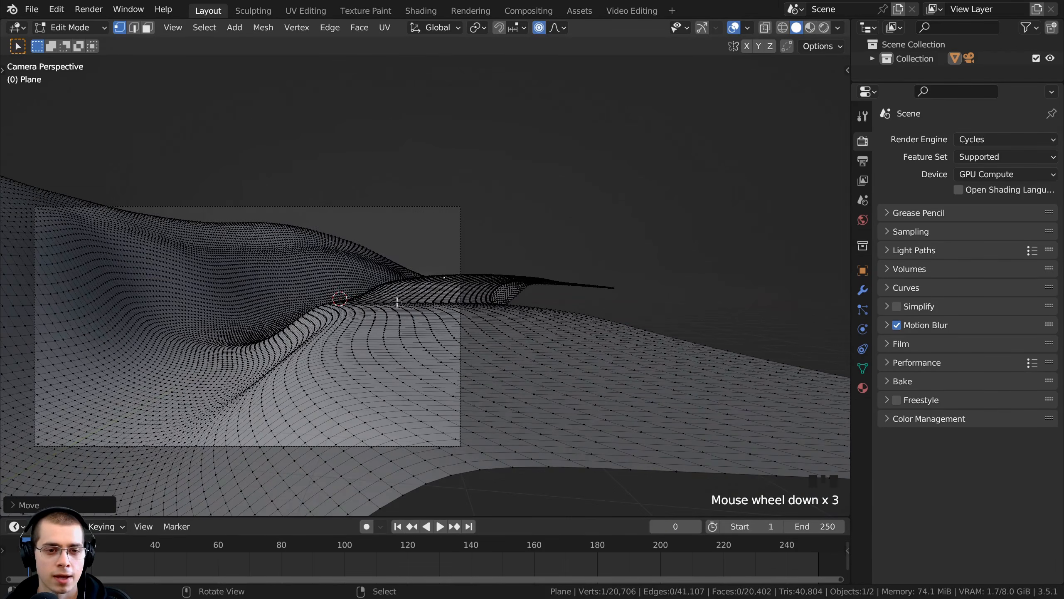
scroll(447, 285, "up", 5)
key("g")
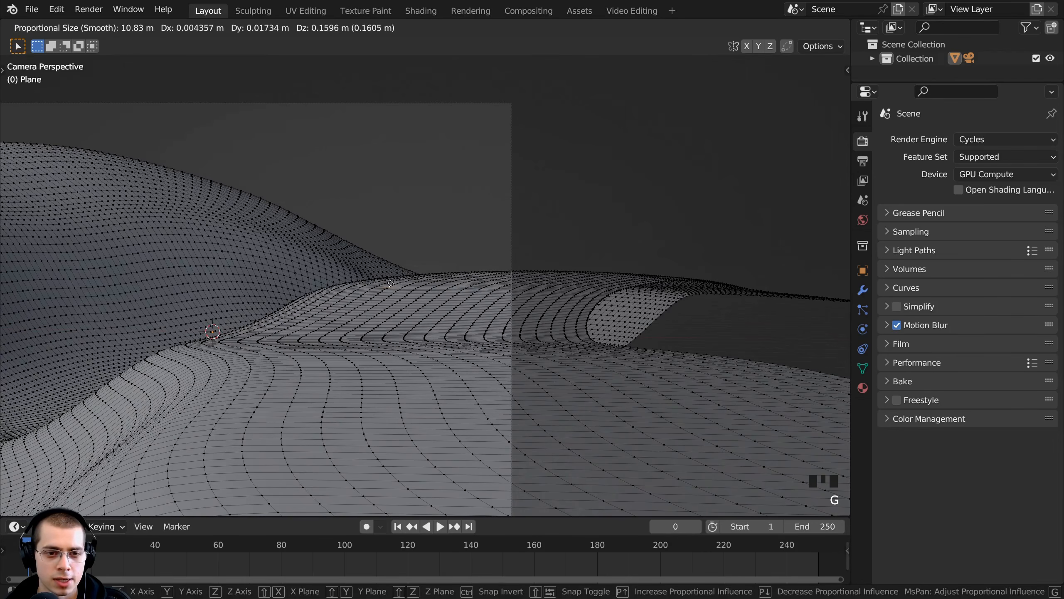
left_click(428, 282)
key("g")
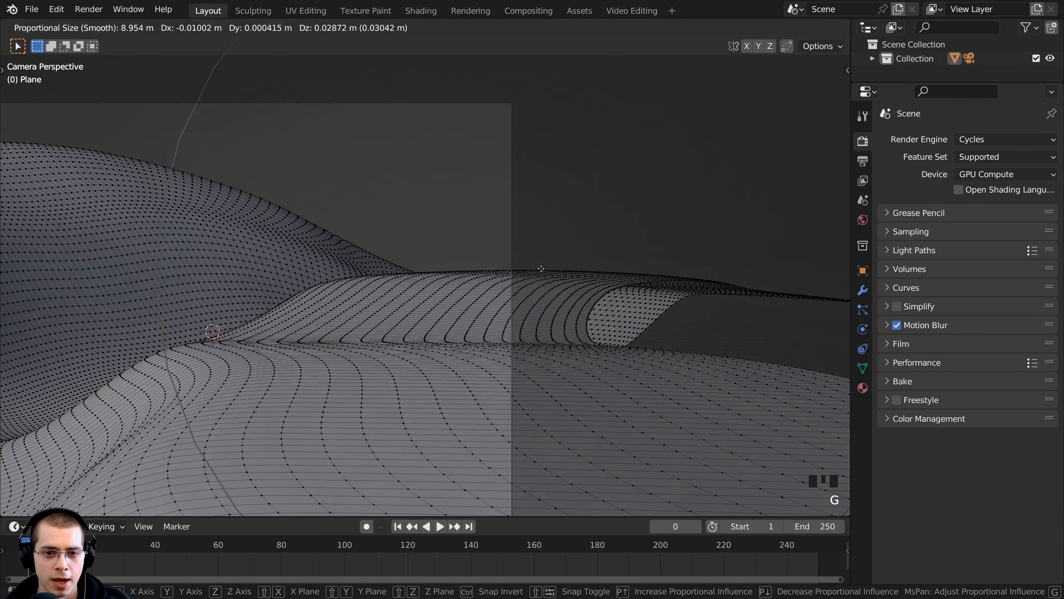
left_click(314, 282)
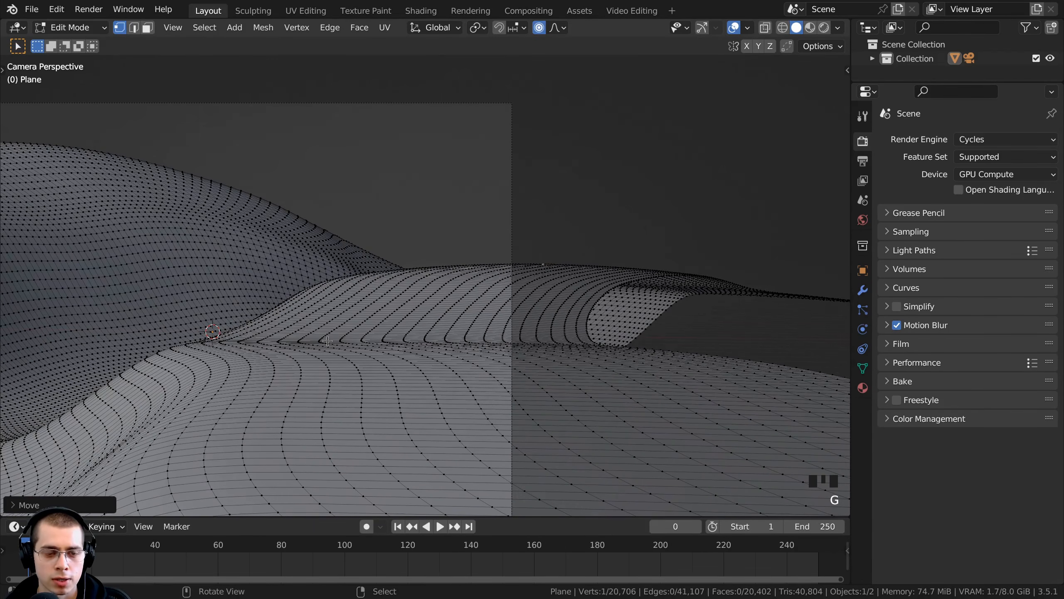
- Move vertices on the bank opposite the ridge with proportional editing to vary its slope above the valley floor
middle_click_drag(339, 287, 329, 188, "shift")
key("g")
left_click(328, 187)
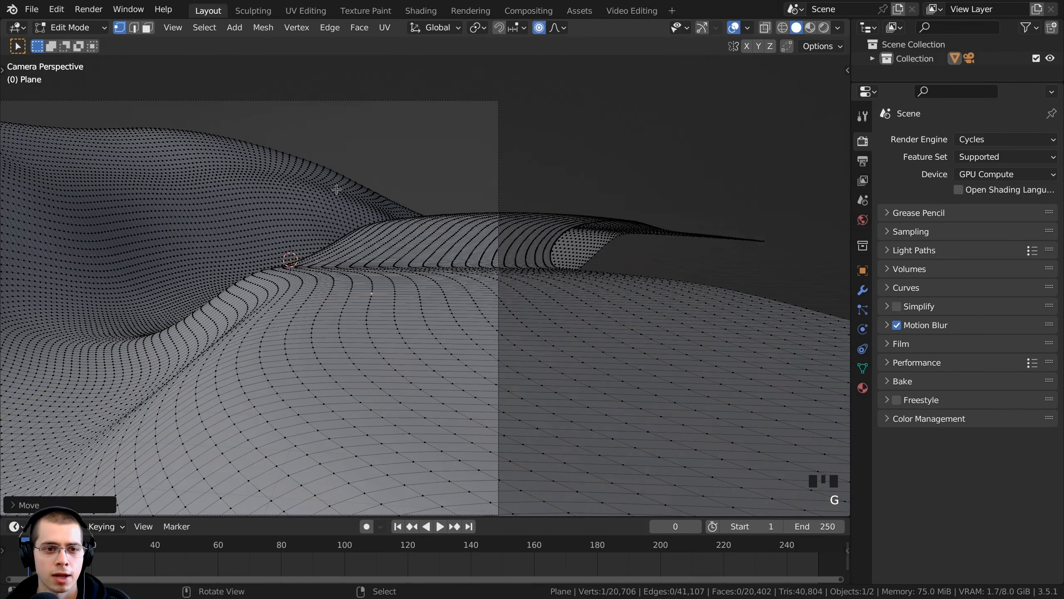
key("g")
left_click(356, 293)
scroll(293, 251, "down", 1)
scroll(197, 118, "up", 6)
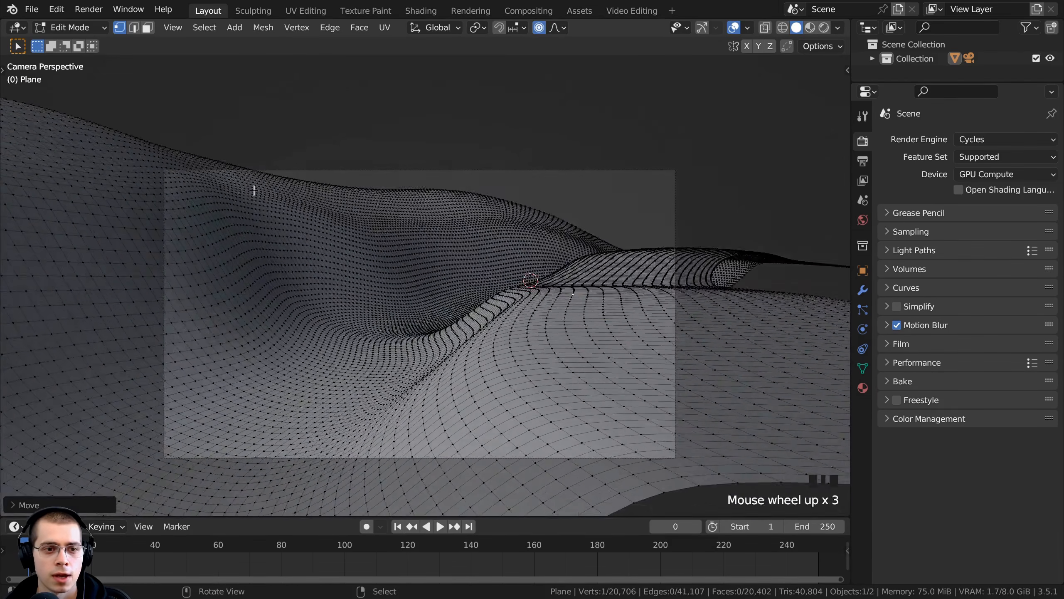
- Reshape the nearer part of the ridge's skyline by moving vertices along its crest with proportional editing
key("g")
left_click(200, 100)
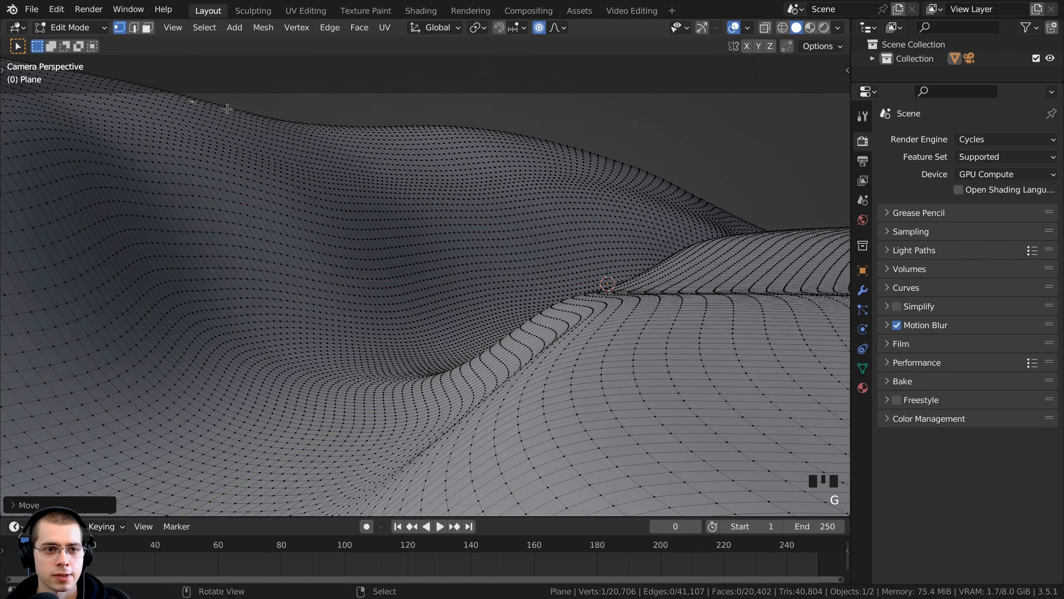
key("g")
left_click(379, 131)
mouse_move(379, 130)
middle_mouse_down("shift")
mouse_move(461, 268)
mouse_move(495, 237)
middle_mouse_up("shift")
scroll(465, 273, "down", 2)
key("c")
mouse_move(503, 212)
left_mouse_down()
mouse_move(464, 268)
mouse_move(431, 445)
mouse_move(447, 457)
left_mouse_up()
mouse_move(537, 225)
left_mouse_down()
mouse_move(519, 247)
mouse_move(514, 510)
left_mouse_up()
mouse_move(419, 256)
left_mouse_down()
mouse_move(371, 304)
mouse_move(340, 496)
left_mouse_up()
mouse_move(526, 169)
left_mouse_down()
mouse_move(457, 164)
mouse_move(356, 209)
mouse_move(264, 348)
mouse_move(263, 378)
left_mouse_up()
right_click(262, 379)
key("alt+a")
- Select the lengthwise edge loop on the ridge and lower it about 1.7 m along Z with a 3.45 m proportional radius
middle_click_drag(472, 353, 352, 86)
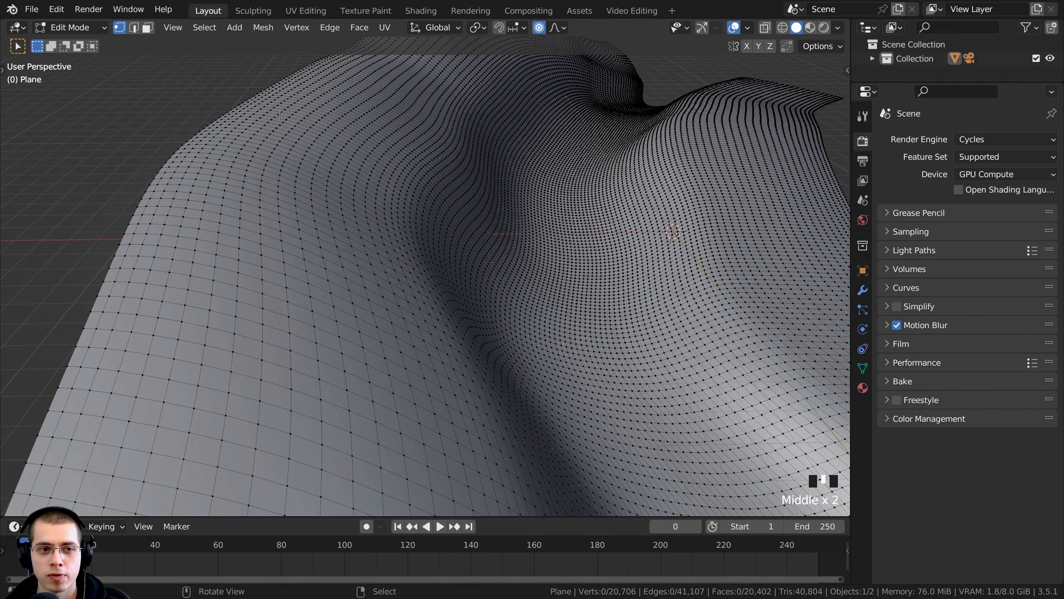
middle_click_drag(282, 107, 280, 168)
scroll(280, 168, "up", 2)
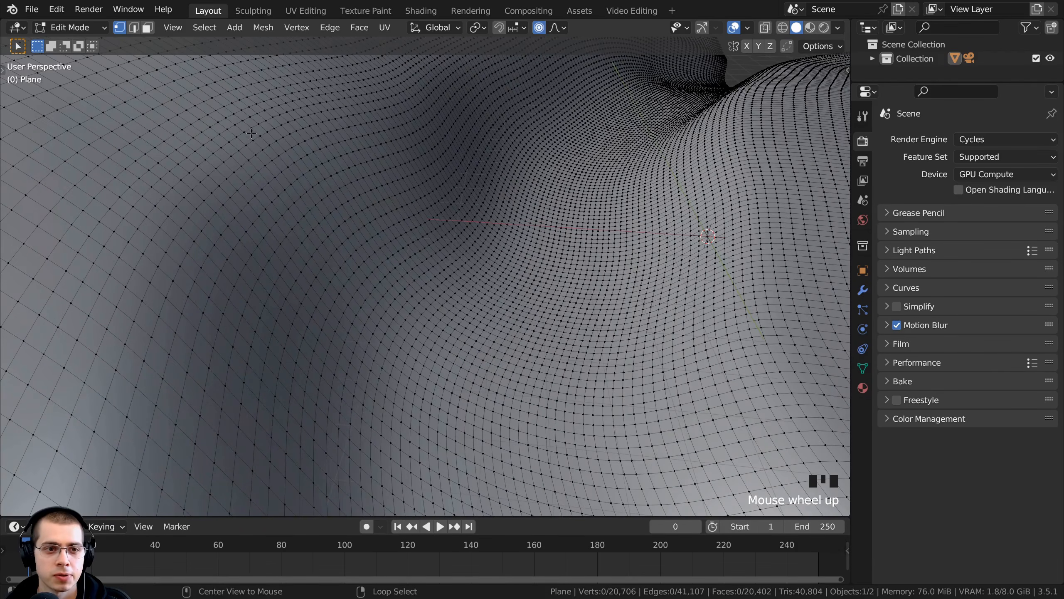
left_click(237, 122, "alt")
scroll(236, 122, "down", 2)
middle_click_drag(237, 121, 336, 126)
key("g")
key("z")
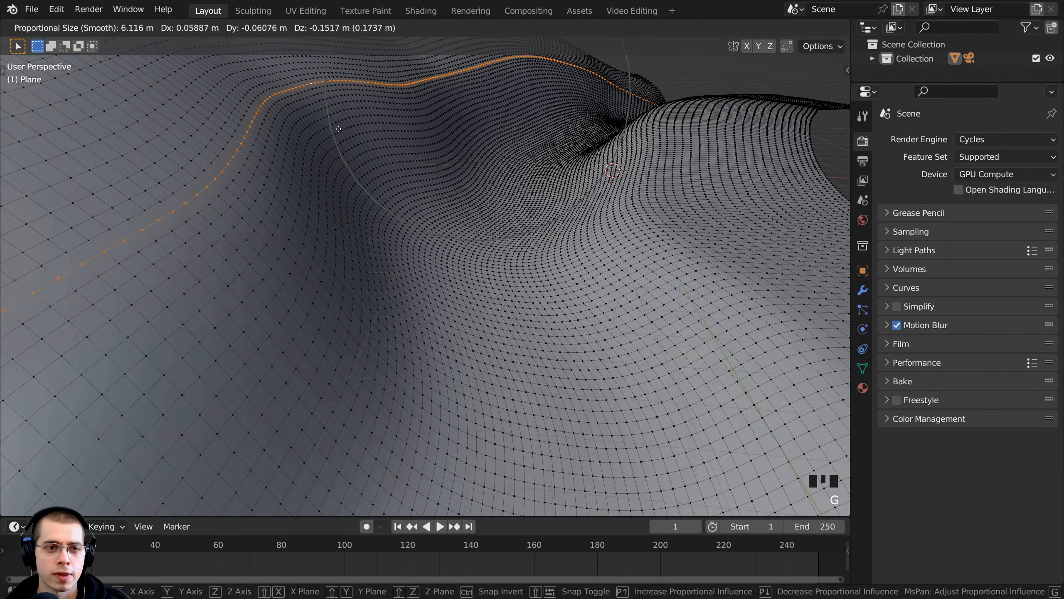
scroll(341, 156, "up", 6)
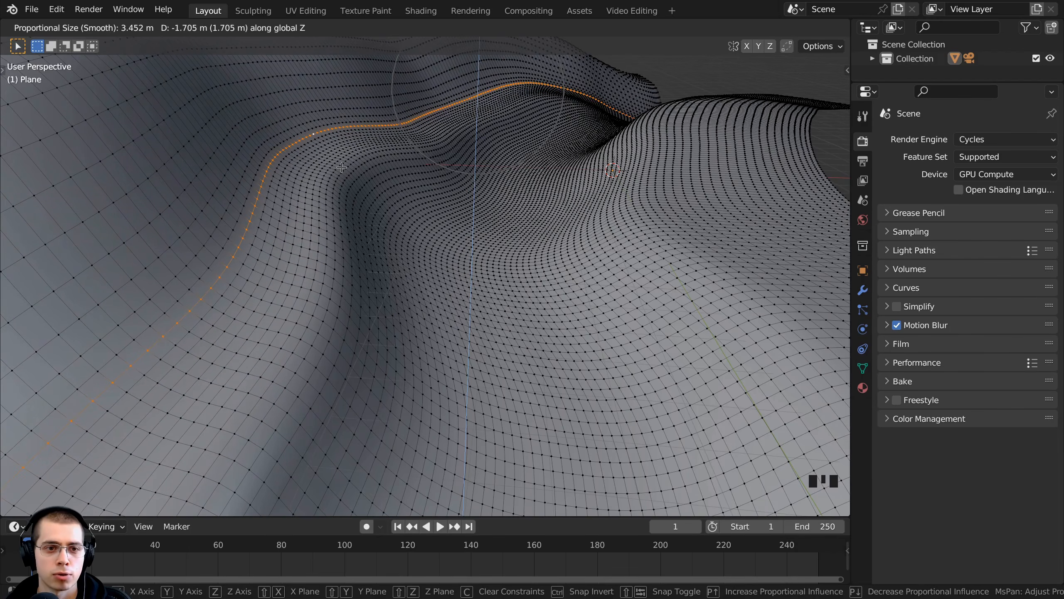
left_click(620, 231)
- Select the lengthwise edge loop along the opposite bank's crest and lower it slightly along Z with proportional editing
scroll(621, 233, "down", 2)
scroll(624, 225, "up", 2)
right_click(594, 197, "alt")
right_click(595, 192, "alt")
key("g")
key("z")
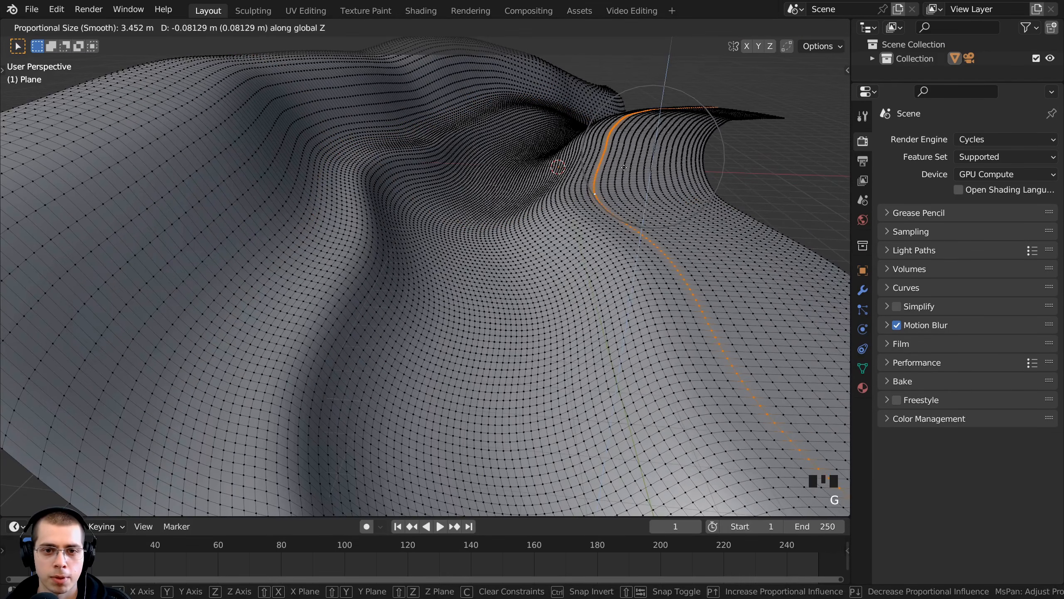
scroll(624, 171, "down", 2)
left_click(624, 171)
scroll(764, 162, "down", 2)
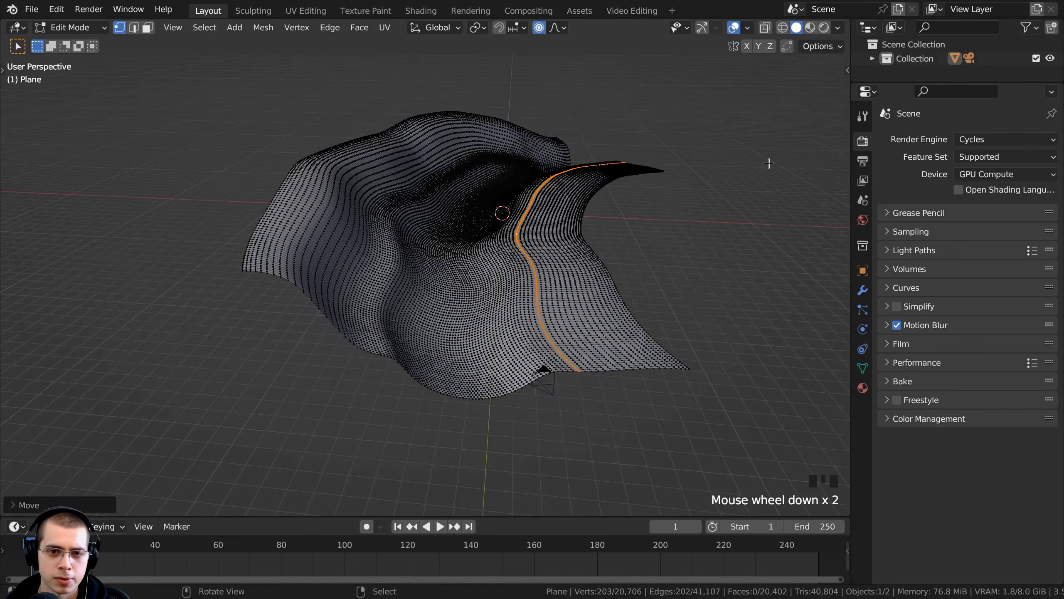
- Flatten the opposite bank's edge loop by scaling it to about 0.77 along Z with a proportional size of 4.18
key("s")
key("z")
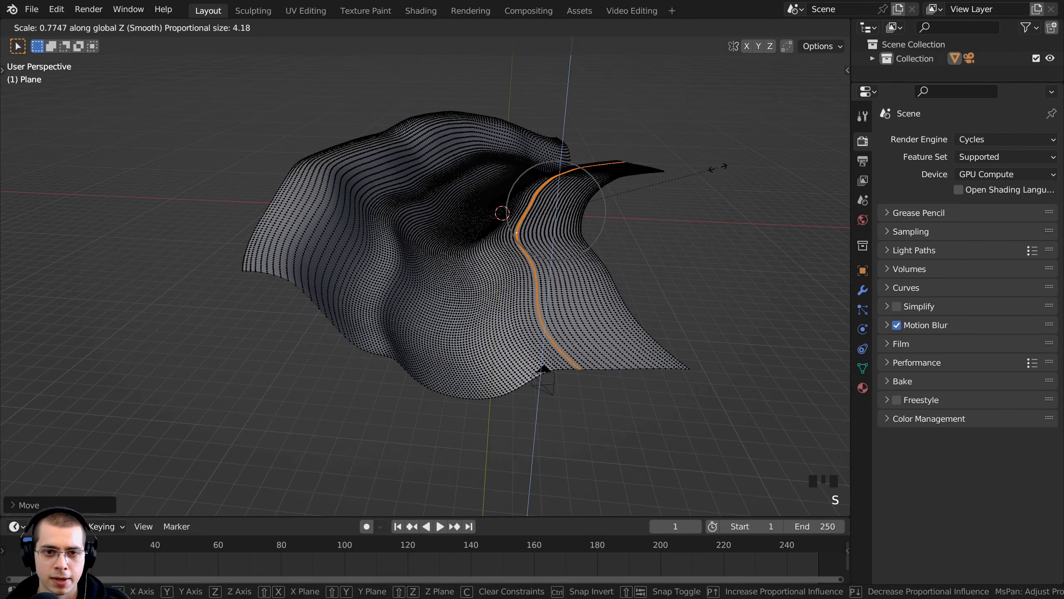
left_click(718, 167)
- Move vertices on the nearer stretch of the ridge to break up its straight ledge with proportional editing
middle_click_drag(587, 210, 409, 355)
scroll(404, 267, "up", 2)
right_click(398, 270)
key("g")
left_click(390, 381)
key("g")
left_click(444, 264)
- Shift several vertices along the ledge's valley-side edge to make it wavy, using a proportional radius of about 4.18 m
right_click(464, 269)
key("g")
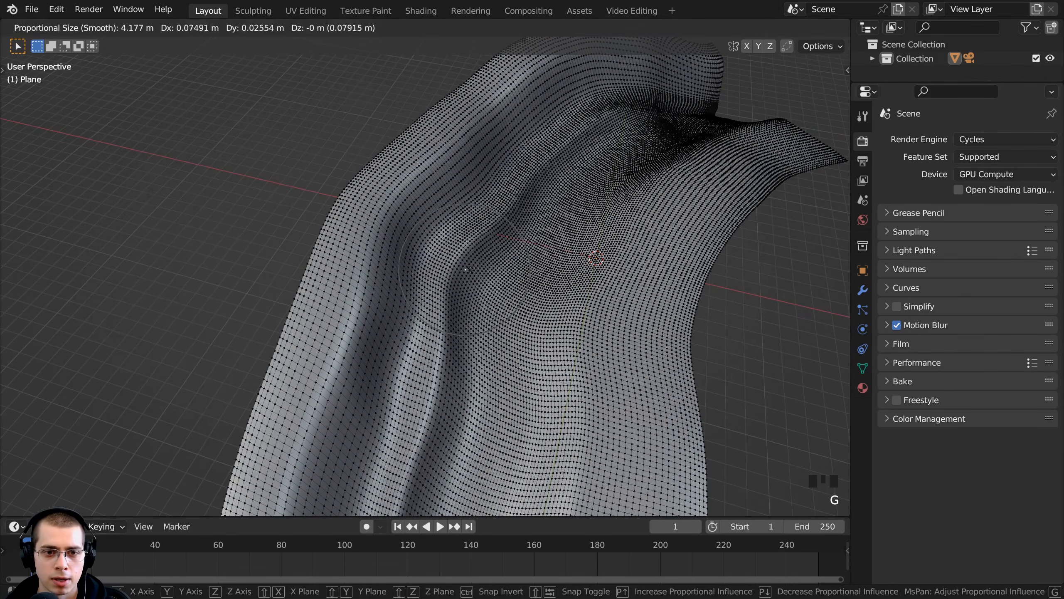
left_click(473, 269)
key("g")
left_click(539, 204)
right_click(570, 164)
key("g")
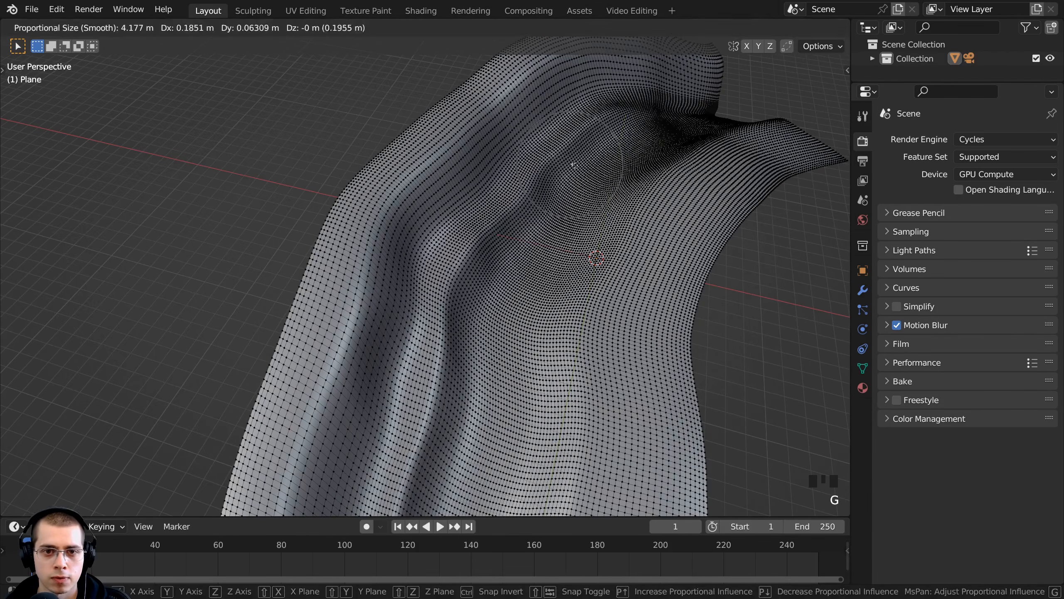
left_click(574, 163)
- Return to Object Mode, deselect everything and inspect the valley's shape from the camera view
key("Tab")
key("KP_0")
scroll(456, 283, "up", 1)
scroll(456, 282, "up", 1)
key("alt+a")
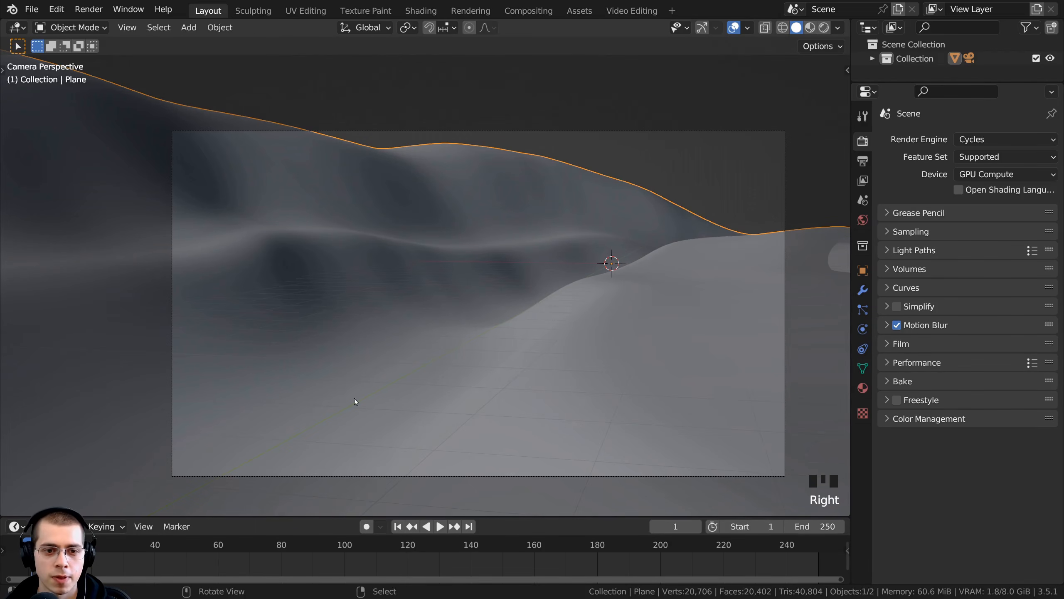
key("alt+a")
middle_click_drag(501, 318, 503, 338, "shift")
scroll(423, 339, "down", 1)
scroll(423, 339, "up", 1)
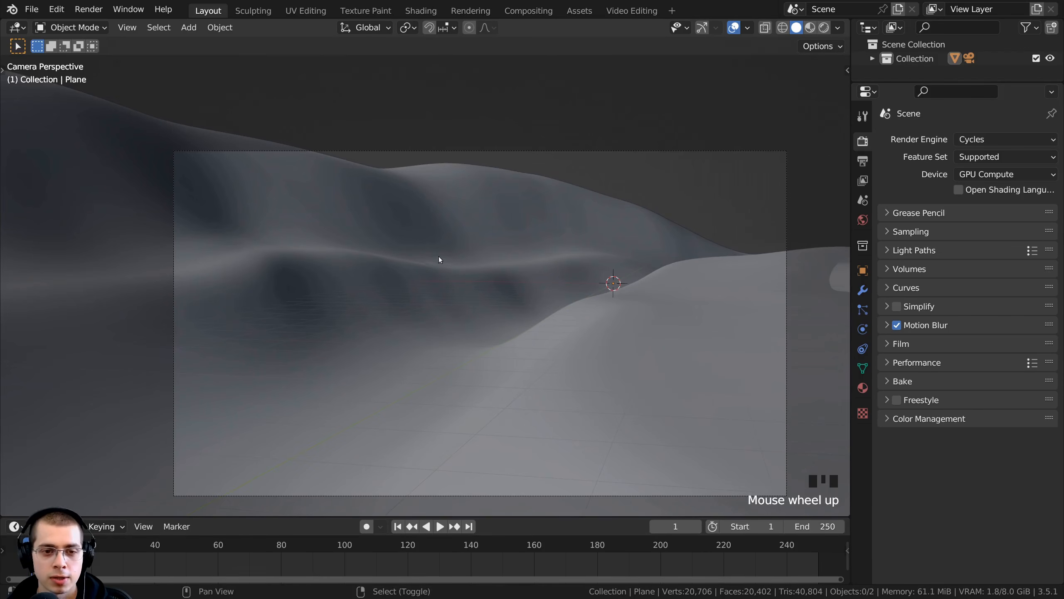
- Add a plane for the water surface and scale it up until it spans the whole valley
key("shift+a")
mouse_move(365, 47)
left_click(513, 49)
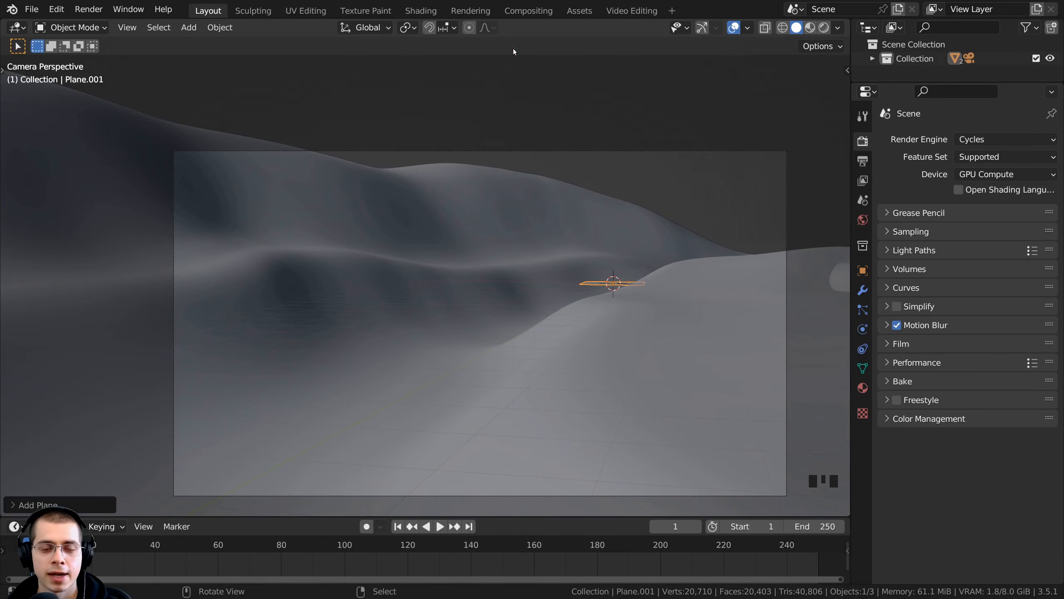
scroll(564, 356, "down", 2)
key("s")
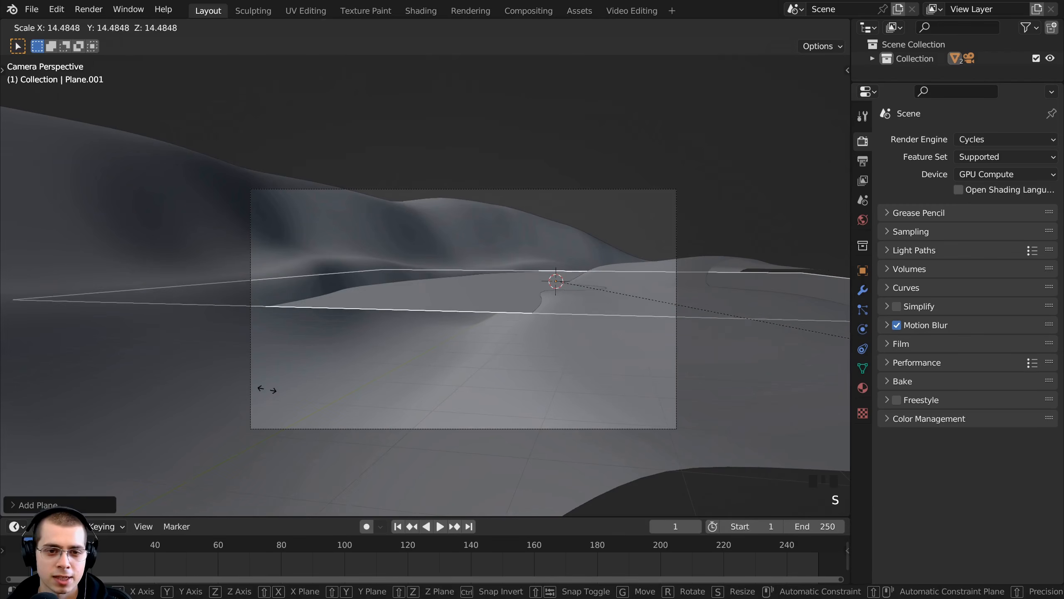
left_click(801, 400)
scroll(550, 210, "up", 2)
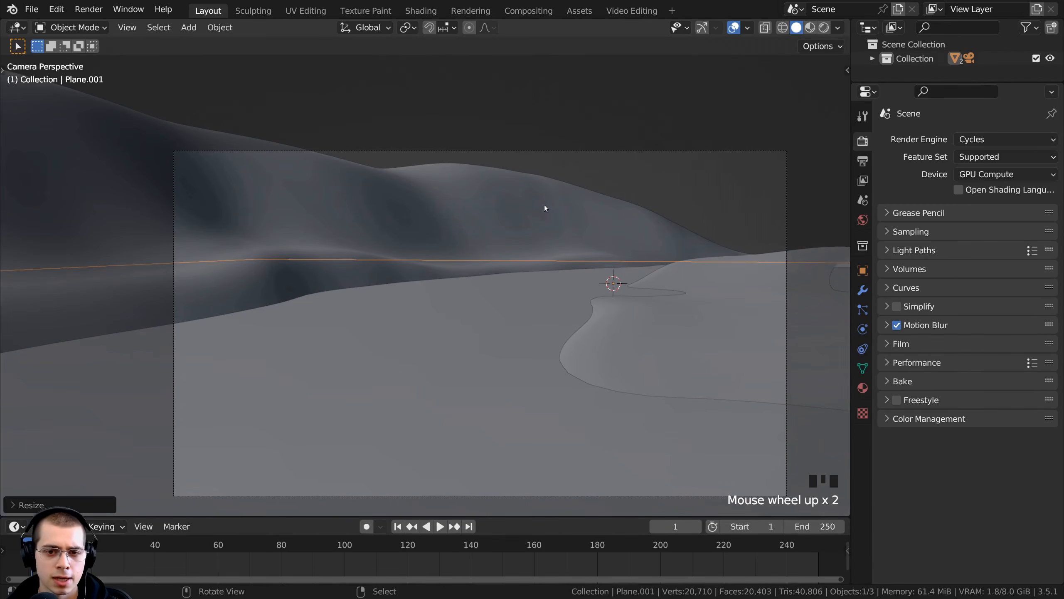
- Lower the water plane by about 0.22 m and a further 0.055 m along Z so more shoreline shows
key("g")
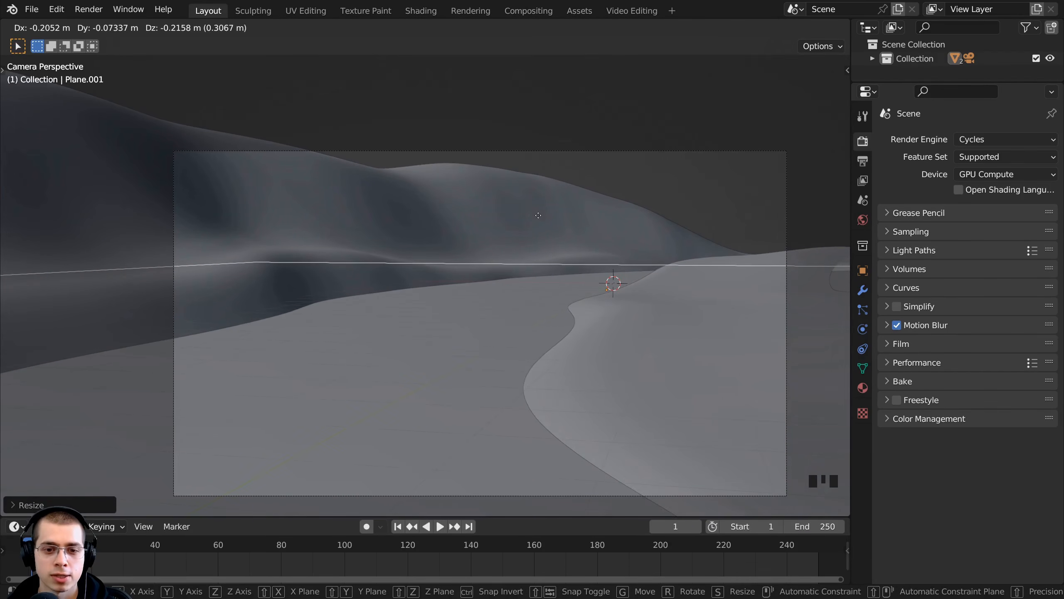
left_click(538, 215)
scroll(556, 228, "down", 3)
key("g")
key("z")
middle_click_drag(556, 229, 484, 241)
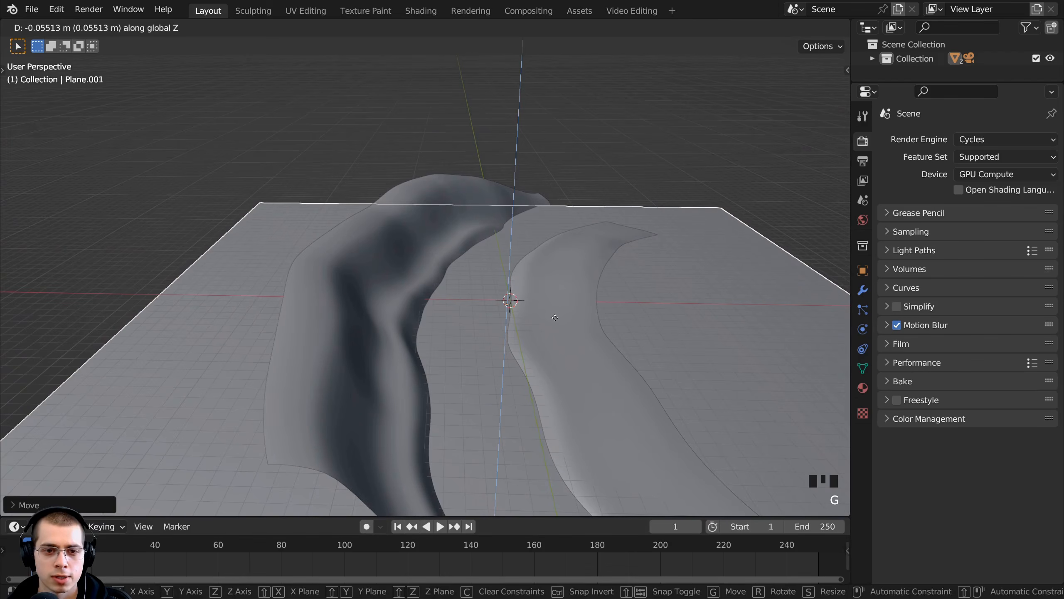
left_click(555, 317)
- Select the terrain, enter Edit Mode and move a vertex on the ridge side with an enlarged proportional radius
scroll(611, 318, "up", 2)
right_click(487, 202)
scroll(453, 204, "up", 2)
key("Tab")
right_click(509, 240)
key("g")
scroll(520, 253, "down", 5)
left_click(520, 253)
- Move two more vertices on the ridge side with proportional editing to make its form more irregular
right_click(301, 328)
key("g")
left_click(305, 339)
right_click(415, 275)
key("g")
left_click(427, 292)
- Push and pull vertices along the ridge's shoreline to form small coves, using a proportional radius of about 5.56 m
middle_click_drag(436, 302, 530, 292)
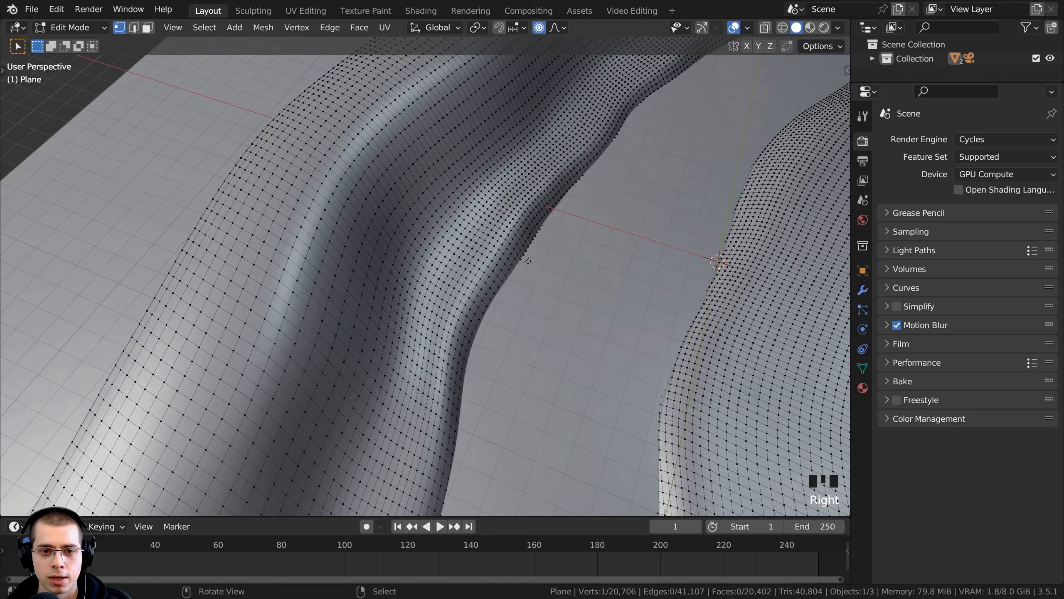
key("g")
left_click(577, 201)
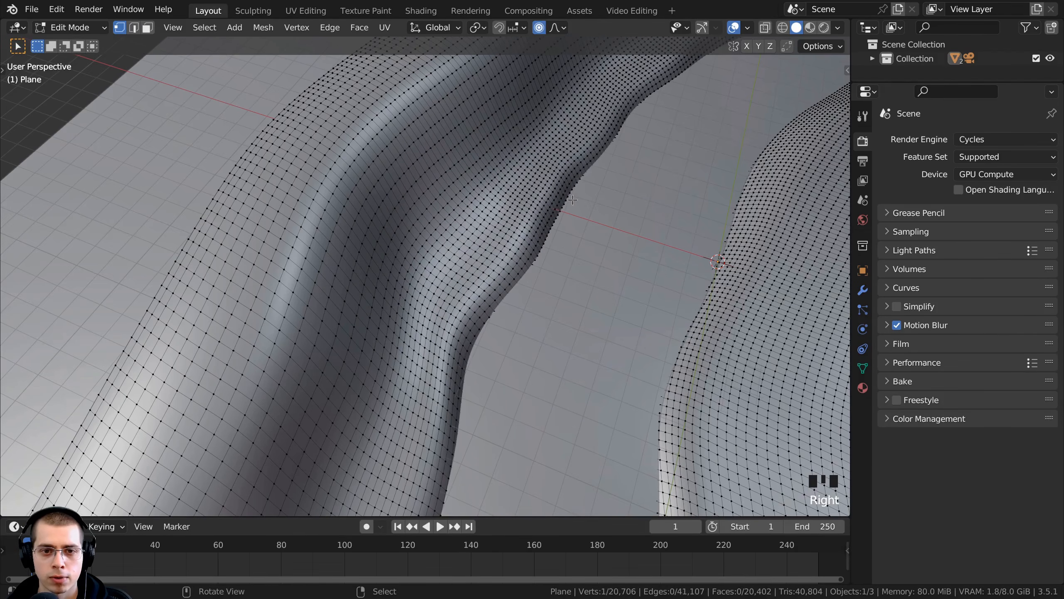
key("g")
left_click(554, 197)
right_click(587, 154)
key("g")
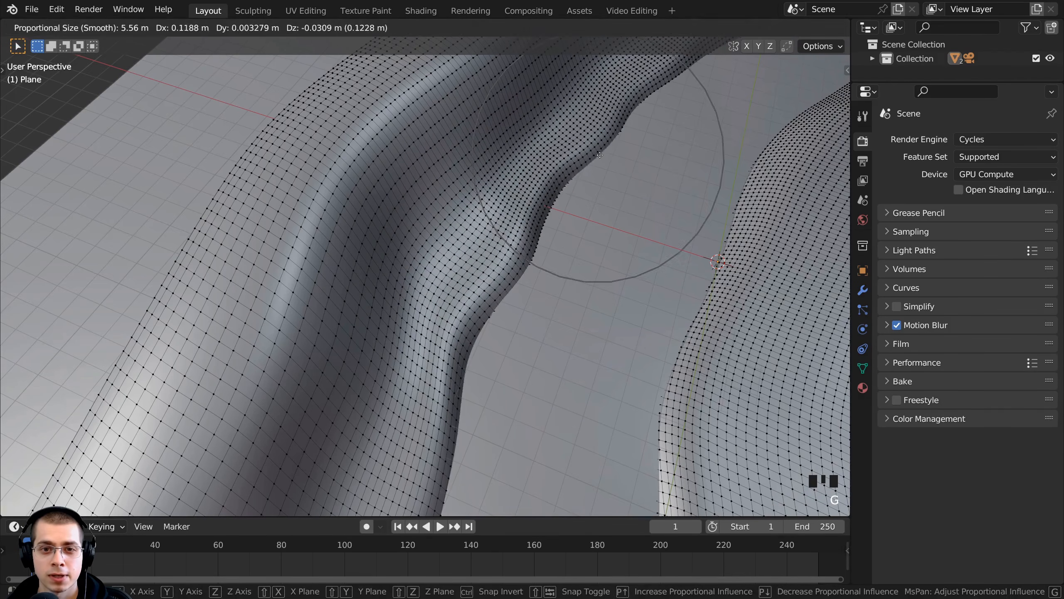
left_click(600, 155)
- Move two vertices along the opposite bank's shoreline with proportional editing to curve its water edge
scroll(678, 260, "down", 1)
right_click(671, 249)
key("g")
left_click(687, 253)
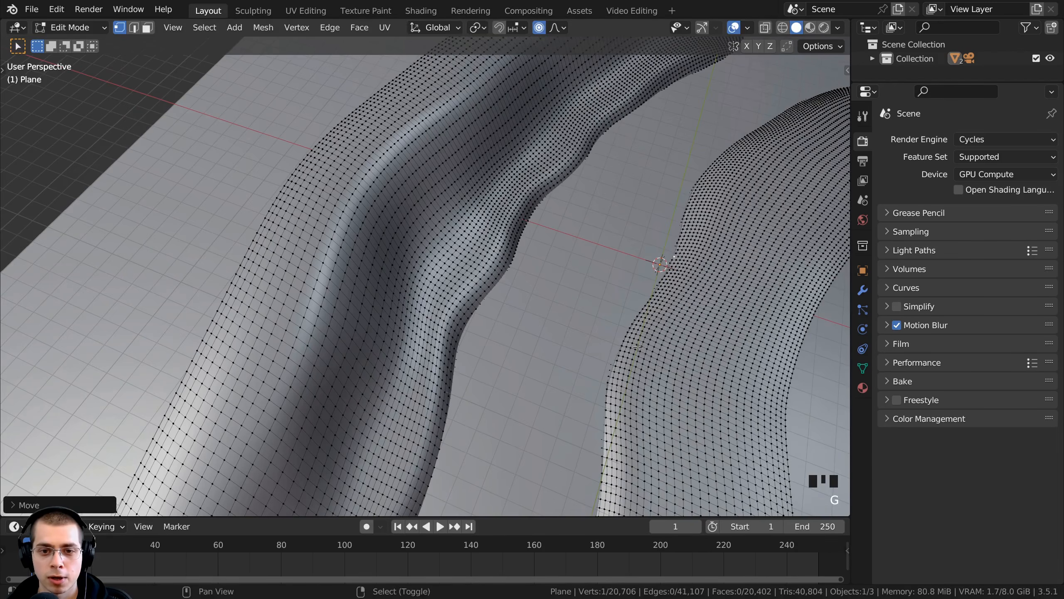
middle_click_drag(619, 372, 608, 288, "shift")
right_click(608, 289)
key("g")
left_click(603, 291)
- From the camera view, dip one skyline vertex of the ridge about 0.36 m and raise its neighbour, with a 3.8 m proportional radius
middle_click_drag(589, 370, 550, 243, "shift")
key("KP_0")
scroll(338, 243, "up", 2)
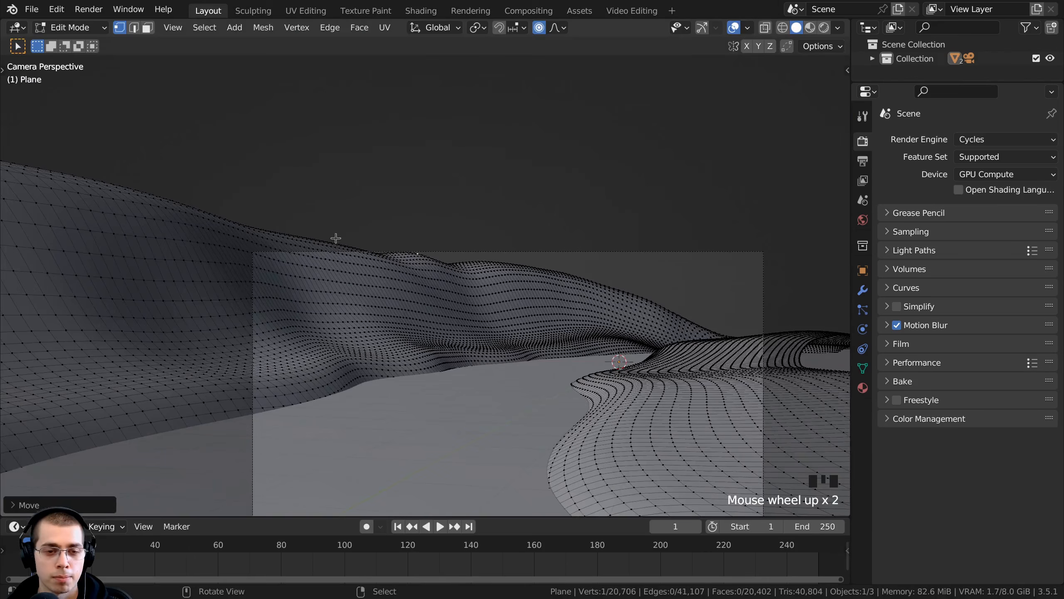
scroll(414, 210, "up", 1)
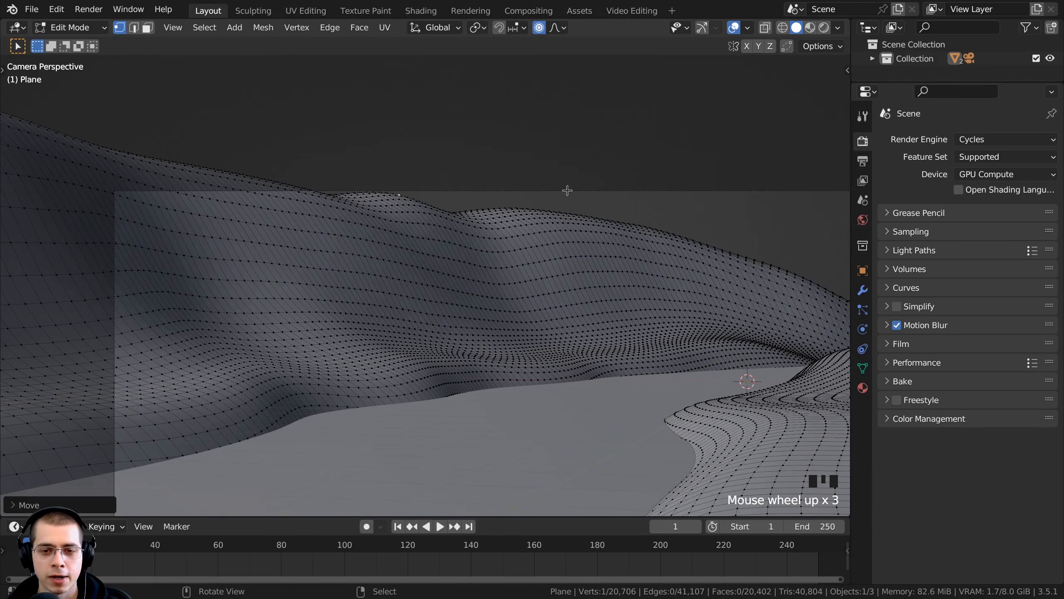
key("g")
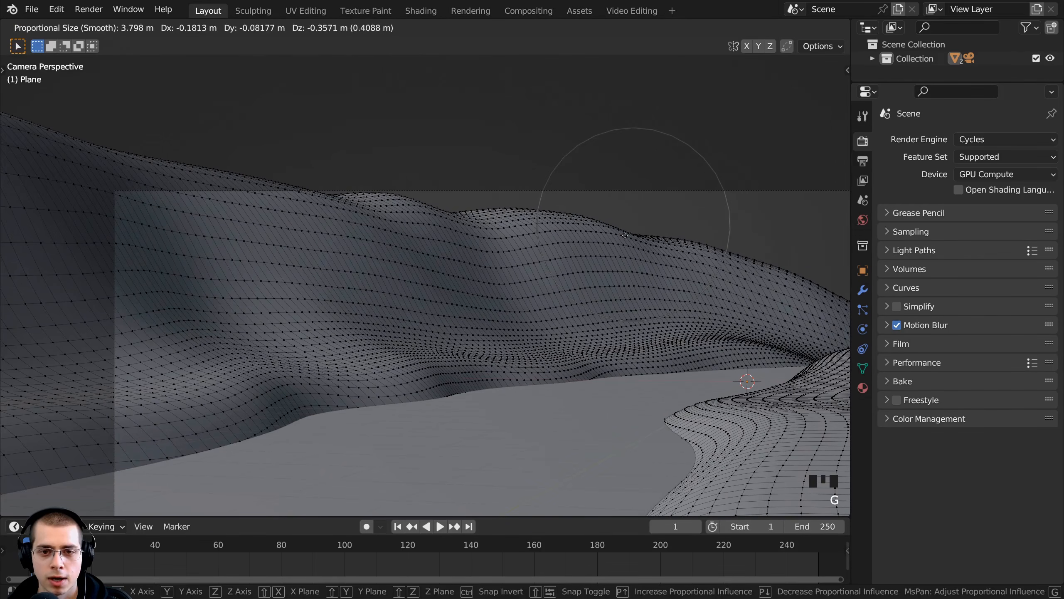
left_click(624, 235)
left_click(703, 244)
key("g")
left_click(699, 237)
- Move vertices on the ridge's slope face with proportional editing to add relief to the hillside
left_click(567, 310)
key("g")
left_click(569, 296)
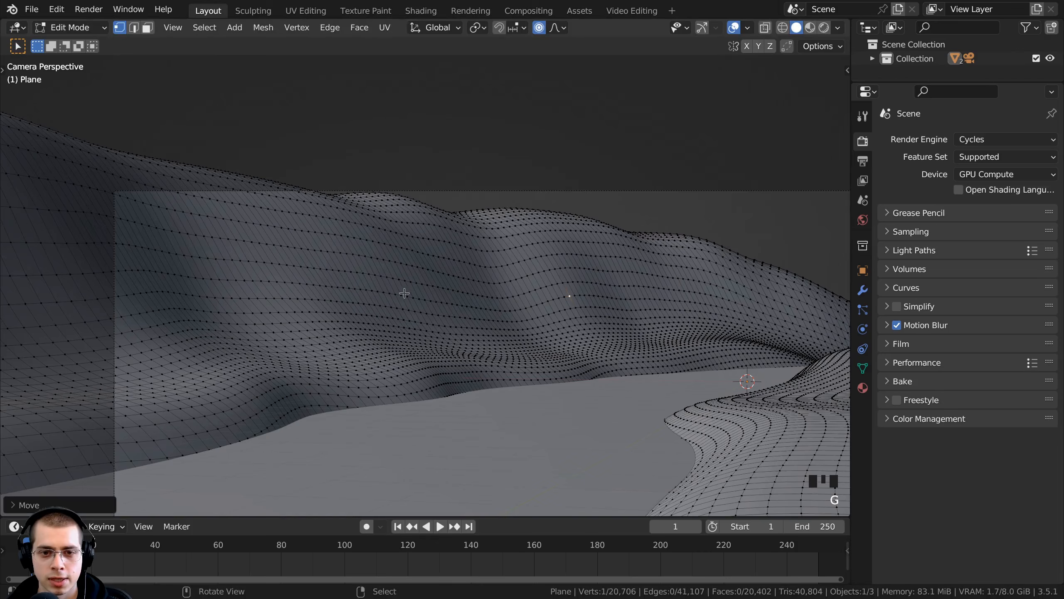
key("g")
- Add bumps and dips to the nearer end of the ridge's skyline by moving several vertices, and leave Edit Mode
right_click(236, 205)
key("g")
right_click(136, 162)
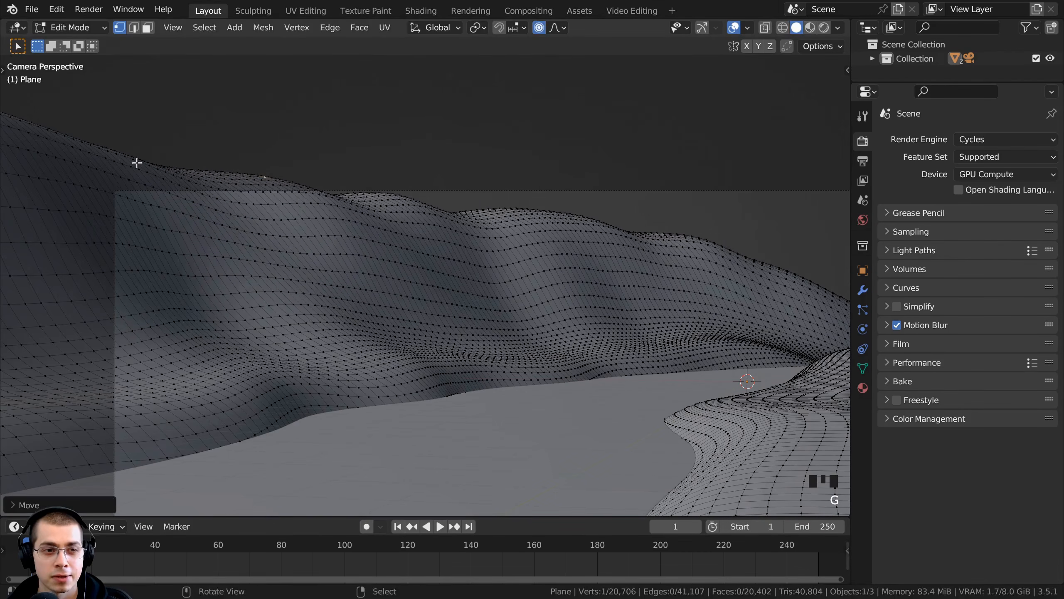
key("g")
right_click(176, 179)
key("g")
left_click(176, 189)
key("Tab")
- Move a vertex at the right bank's near corner up and out over the water with proportional editing, using a radius of about 2.9 m
scroll(373, 316, "down", 2)
middle_click_drag(463, 276, 413, 154, "shift")
scroll(410, 425, "up", 1)
scroll(410, 425, "down", 1)
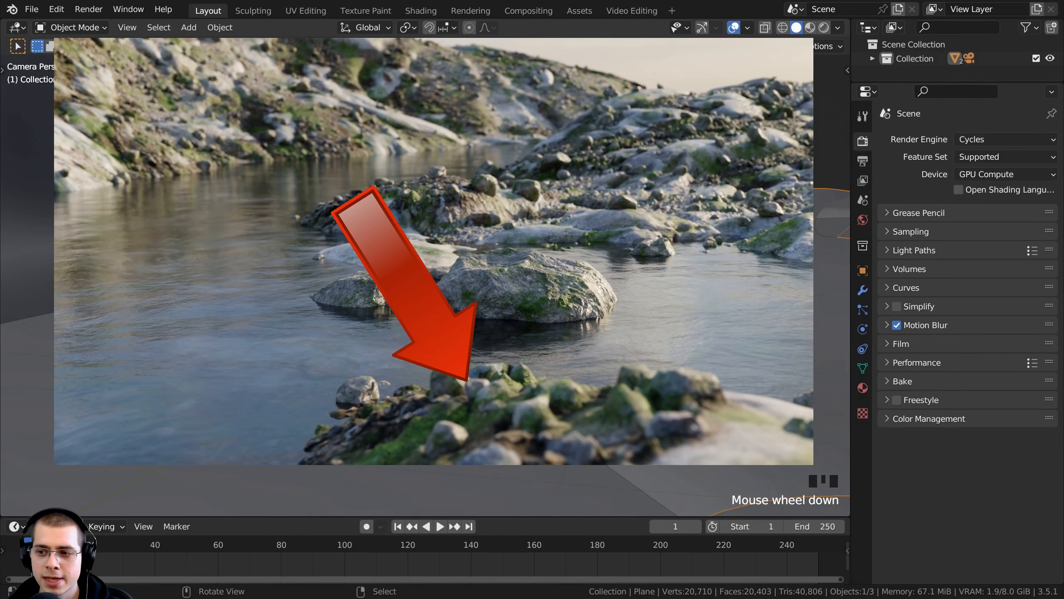
middle_click_drag(419, 315, 408, 283, "shift")
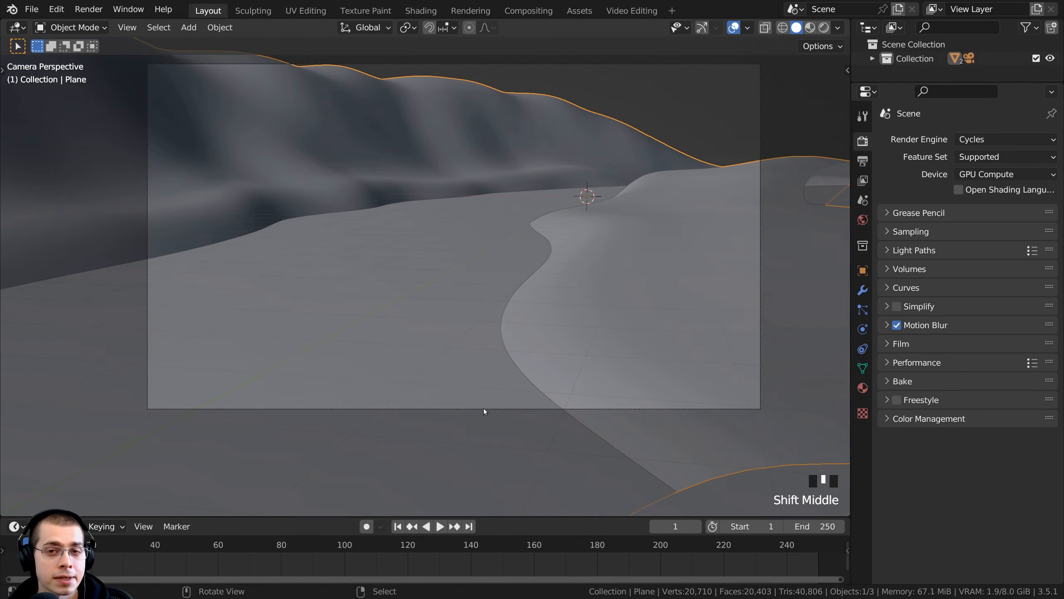
middle_click_drag(544, 412, 418, 393)
key("Tab")
middle_click_drag(352, 345, 394, 206)
key("g")
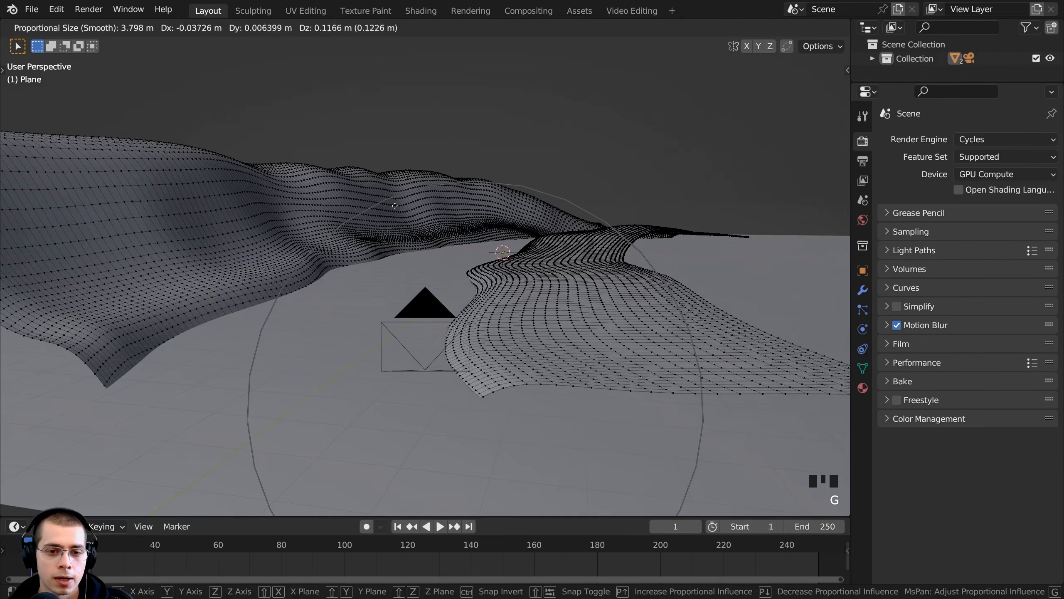
scroll(388, 198, "up", 3)
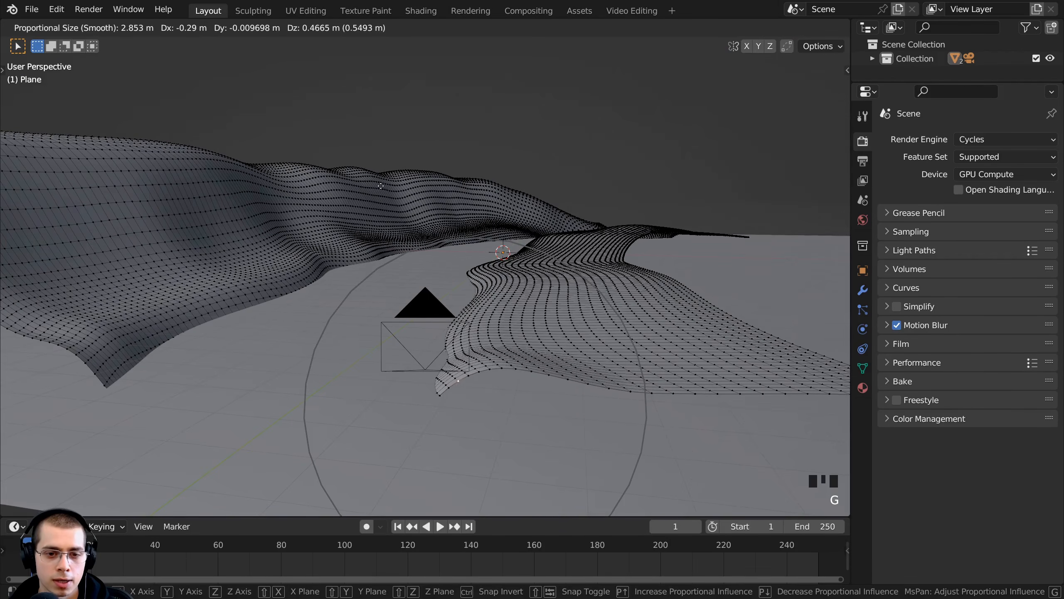
left_click(382, 205)
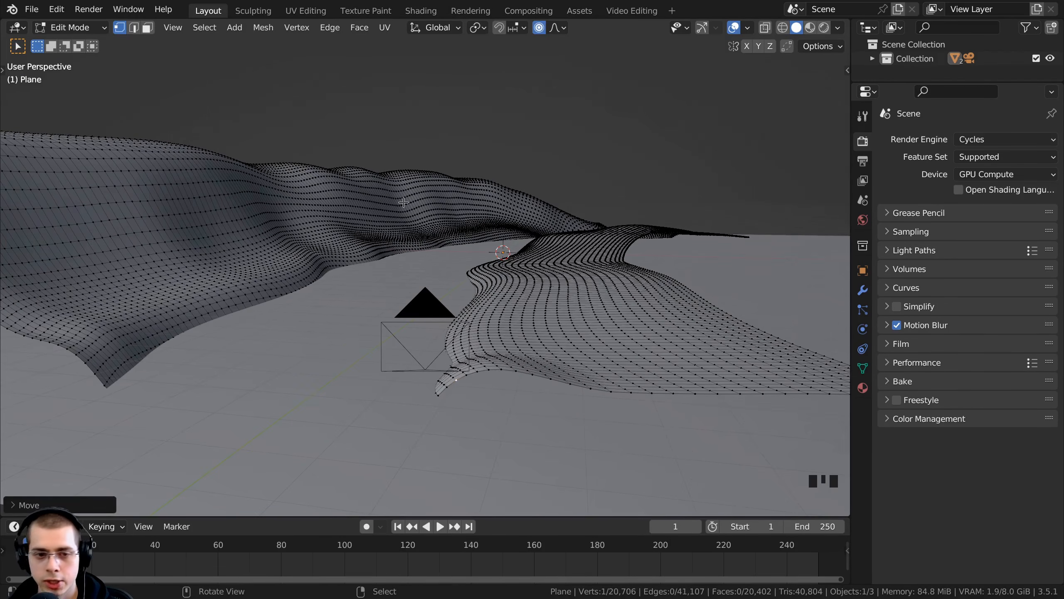
- From above, reposition the right bank's near corner beside the camera with two further proportional moves
key("KP_Decimal")
scroll(523, 197, "down", 14)
middle_click_drag(522, 197, 423, 212)
key("g")
scroll(293, 322, "up", 1)
left_click(293, 323)
key("g")
scroll(378, 390, "down", 5)
left_click(368, 380)
scroll(423, 212, "up", 2)
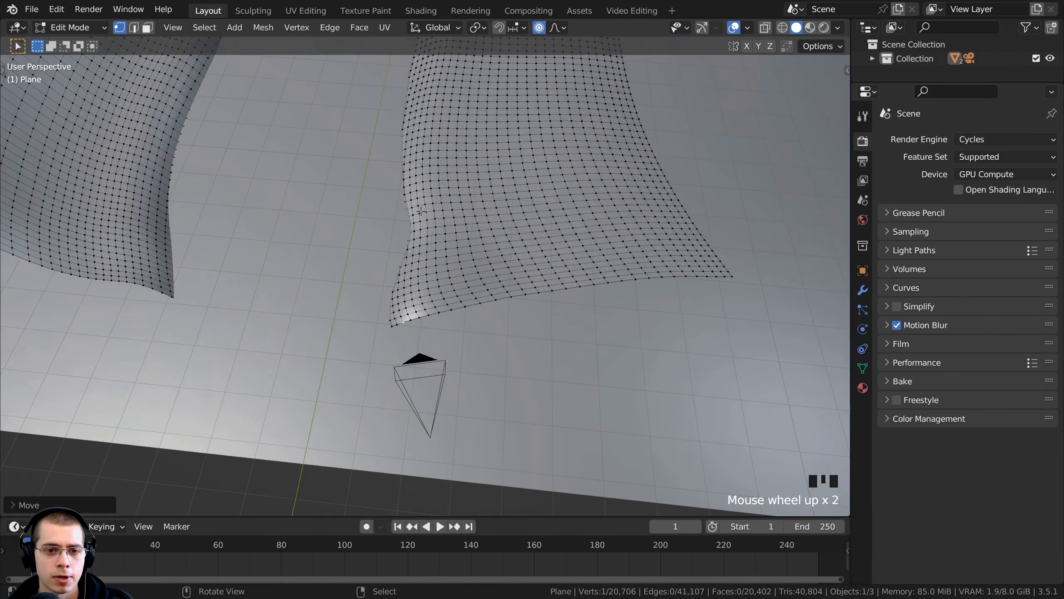
- Pull the right bank's shoreline inland just beyond the foreground corner with proportional editing to carve a cove
key("g")
scroll(419, 181, "down", 2)
scroll(439, 197, "up", 2)
left_click(441, 199)
key("g")
left_click(457, 170)
- Push a shoreline vertex beyond the cove out toward the water to form a rounded point, and deselect everything
mouse_move(413, 91)
middle_mouse_down("shift")
mouse_move(422, 193)
mouse_move(362, 162)
mouse_move(420, 84)
middle_mouse_up("shift")
right_click(422, 193)
key("g")
left_click(398, 180)
key("g")
left_click(375, 157)
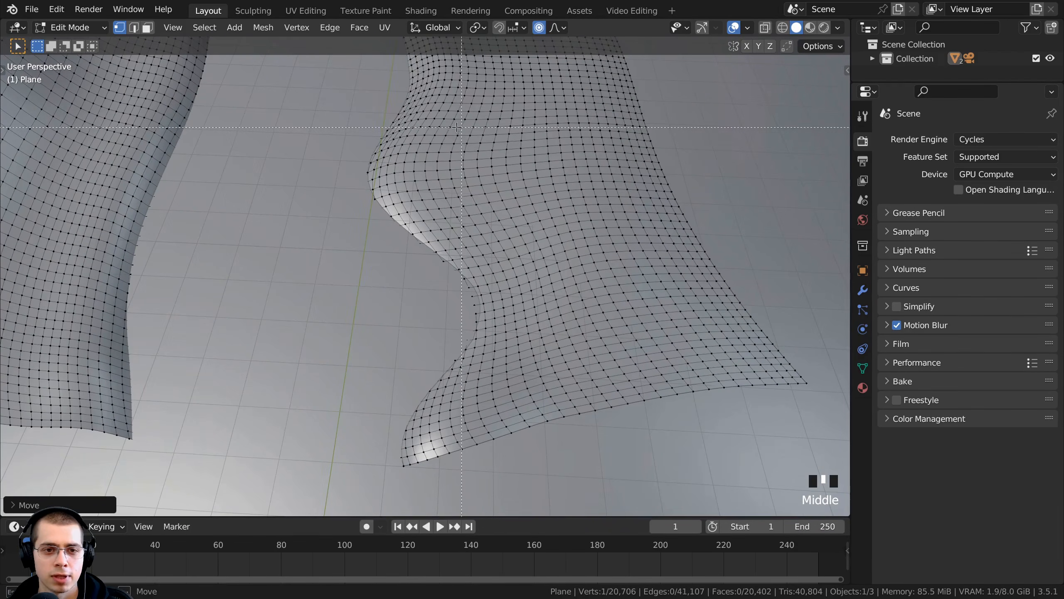
left_click_drag(357, 222, 356, 223)
mouse_move(399, 262)
middle_mouse_down()
mouse_move(405, 292)
mouse_move(405, 263)
middle_mouse_up()
key("a")
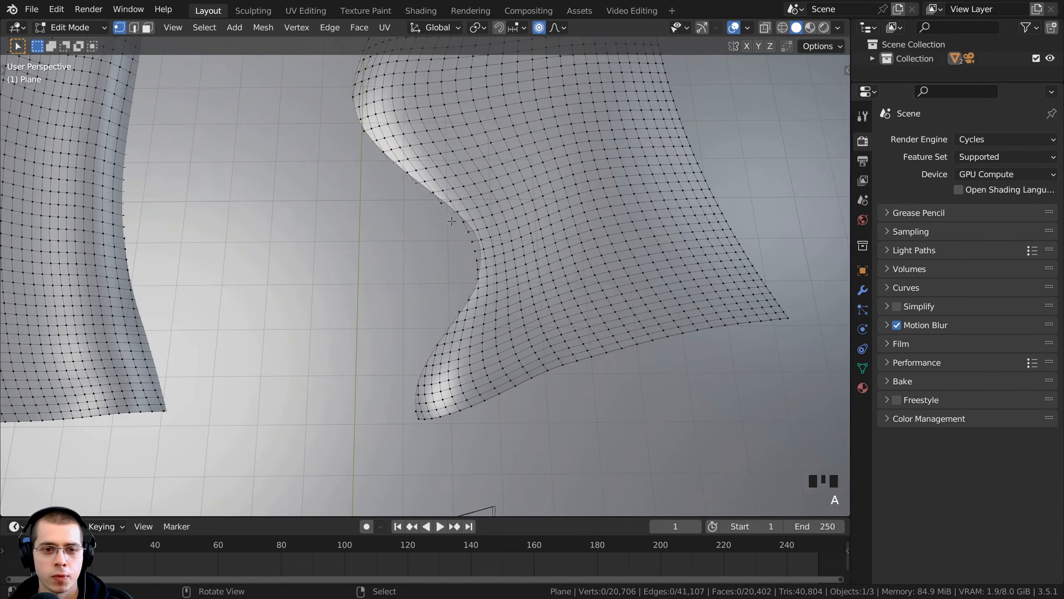
- Refine the foreground cove's curve by moving two of its shoreline vertices with adjusted proportional radii
middle_click_drag(445, 415, 437, 364, "shift")
right_click(451, 360)
key("g")
scroll(461, 369, "down", 1)
left_click(462, 369)
right_click(416, 317)
key("g")
scroll(405, 308, "up", 7)
left_click(401, 302)
- Make three more proportional moves along the near shoreline, then leave Edit Mode and return to the camera view
middle_click_drag(401, 303, 448, 209)
key("g")
left_click(447, 224)
key("g")
left_click(540, 181)
right_click(415, 307)
key("g")
left_click(416, 303)
key("Tab")
middle_click_drag(503, 288, 460, 230)
key("KP_0")
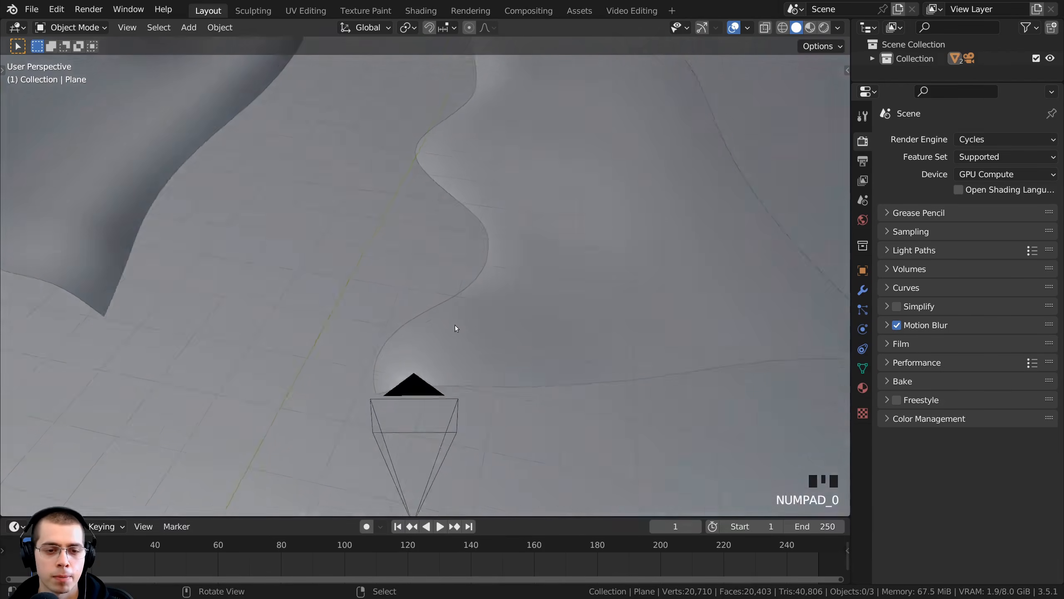
- Select the camera and lower it about 0.29 m along the global Z axis
scroll(461, 360, "down", 2)
middle_click_drag(459, 357, 425, 371, "shift")
right_click(391, 145)
key("a")
scroll(482, 158, "up", 1)
middle_click_drag(483, 158, 520, 212, "shift")
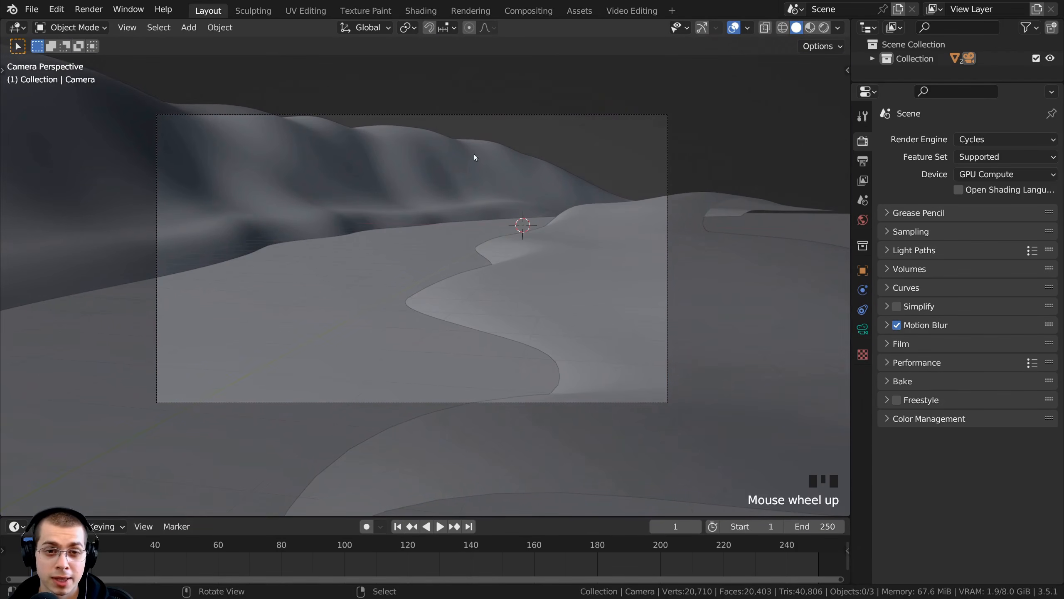
right_click(544, 139)
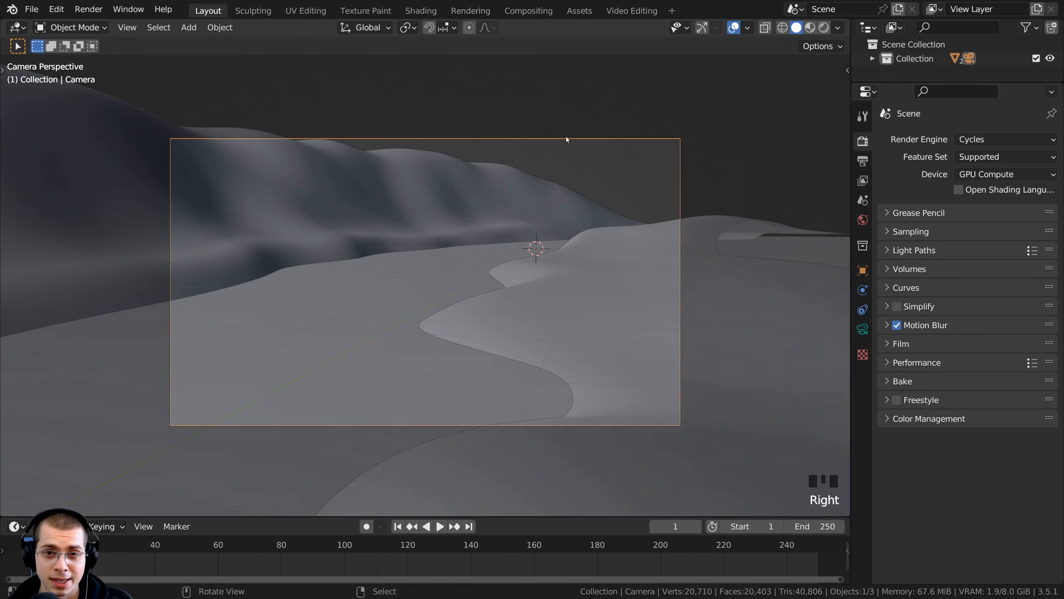
key("g")
key("z")
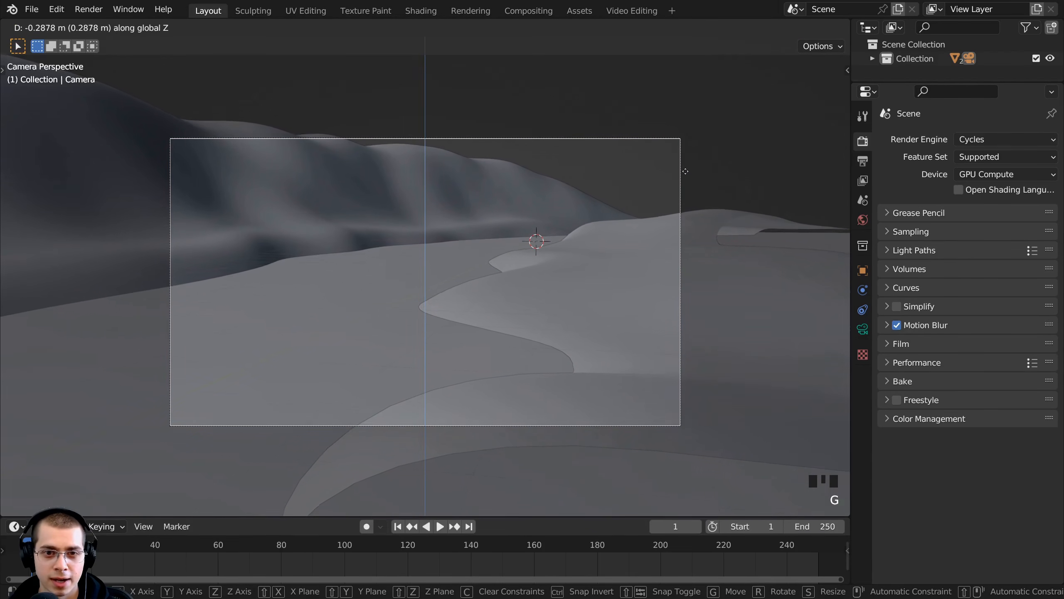
left_click(685, 175)
key("a")
- Pull the near cove's shoreline deeper inland with a proportional radius of about 3.5 m, checking through the camera, and leave Edit Mode
right_click(489, 395)
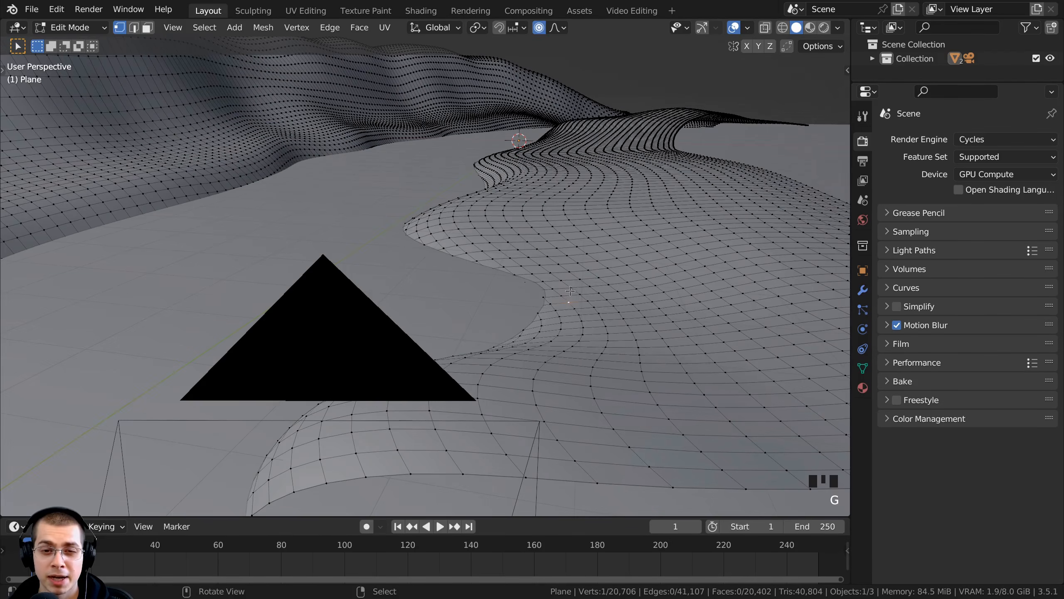
key("g")
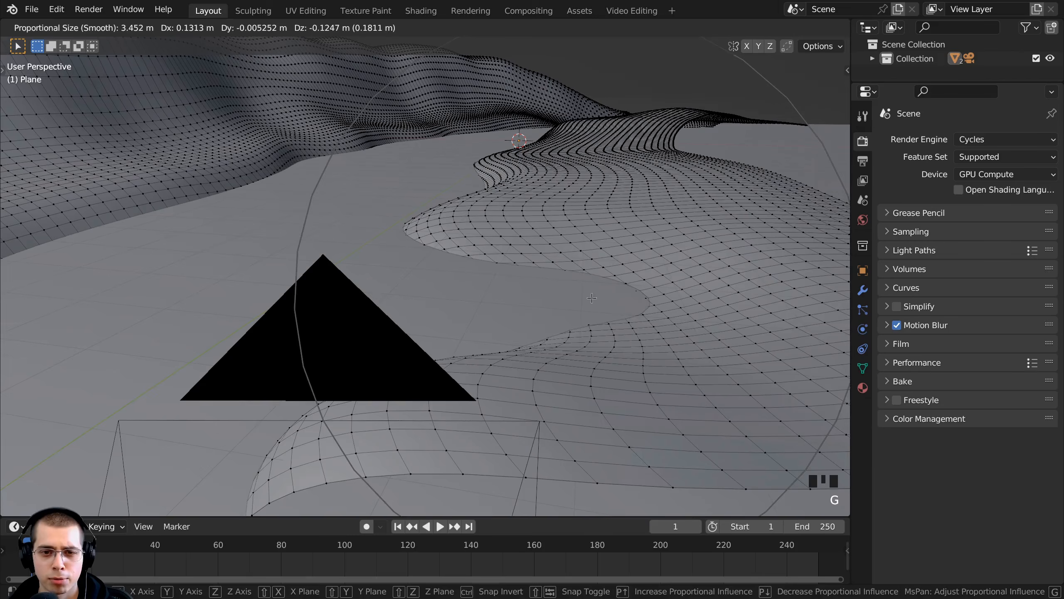
left_click(513, 262)
key("KP_0")
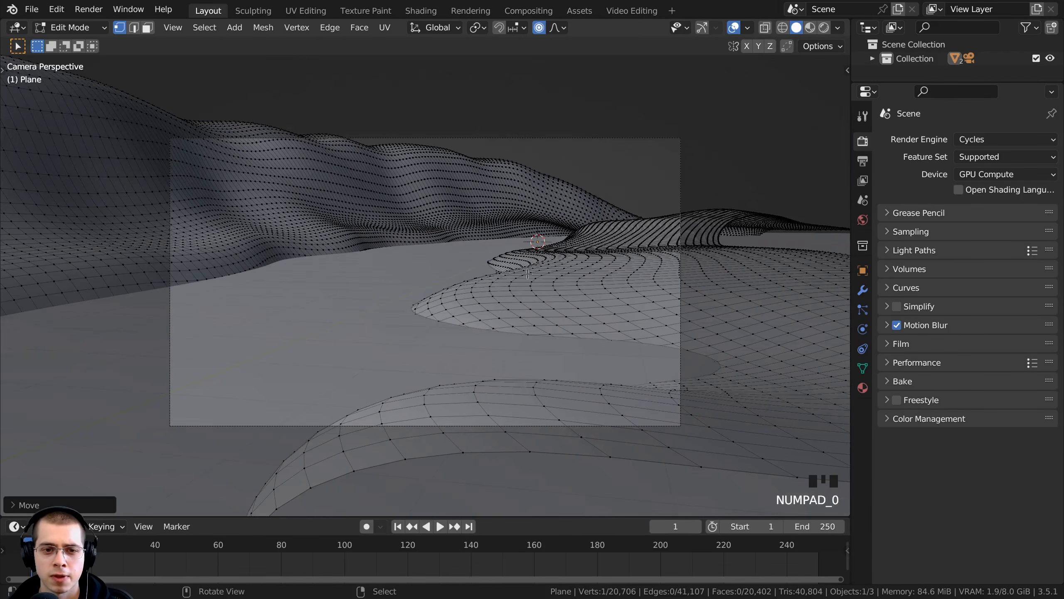
key("g")
left_click(742, 352)
scroll(442, 330, "up", 2)
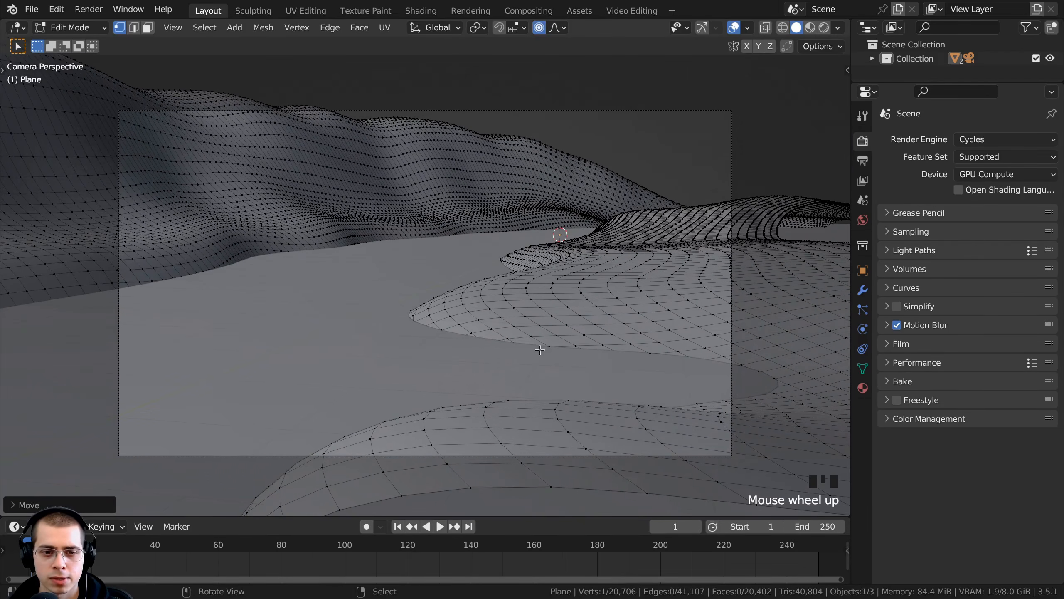
key("Tab")
- Save the scene file
scroll(403, 413, "down", 3)
scroll(505, 275, "up", 2)
middle_click_drag(505, 275, 521, 289, "shift")
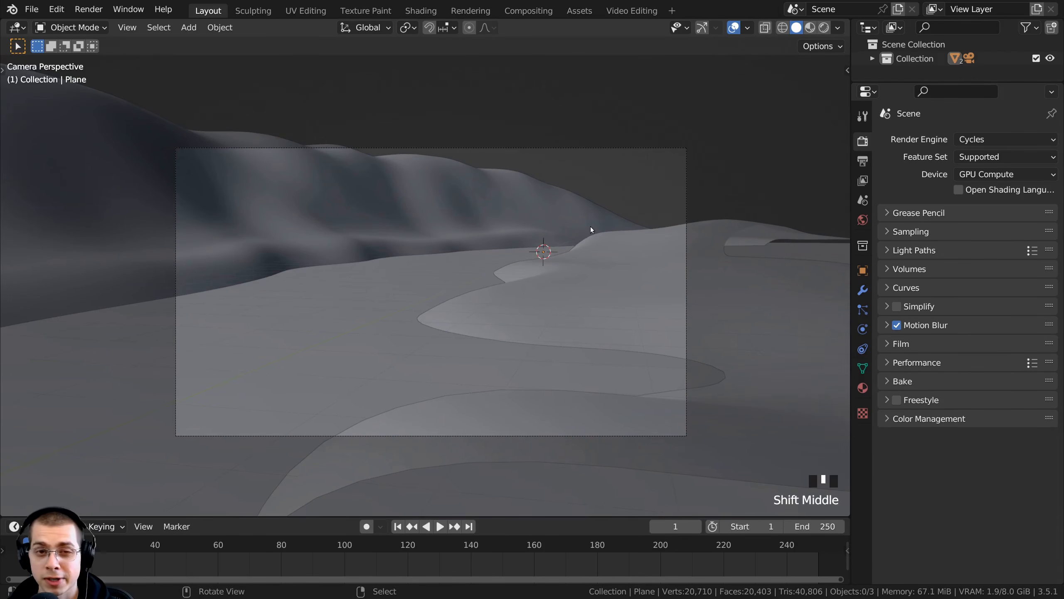
key("ctrl+s")
middle_click_drag(590, 229, 596, 242, "shift")
scroll(588, 239, "up", 1)
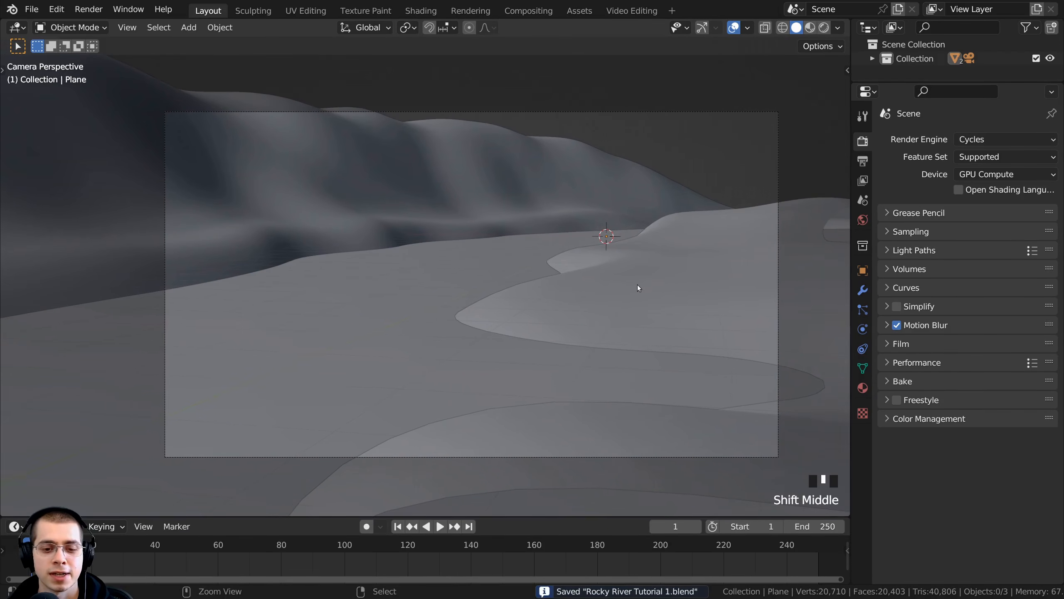
scroll(400, 150, "down", 1)
- Select the terrain and add a Subdivision Surface modifier to it
left_click(400, 150)
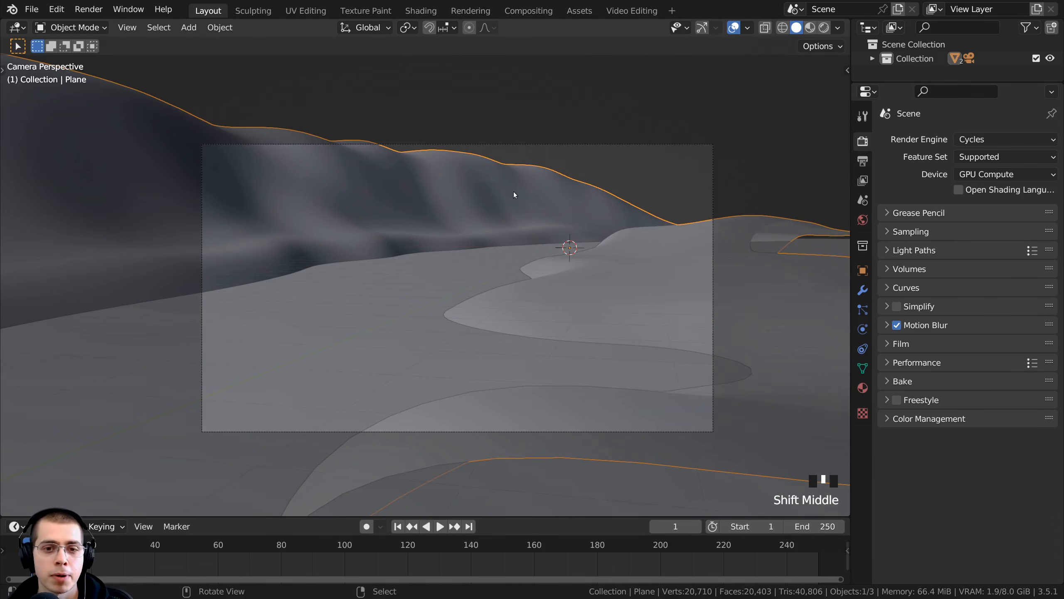
middle_click_drag(514, 194, 542, 216, "shift")
left_click(862, 291)
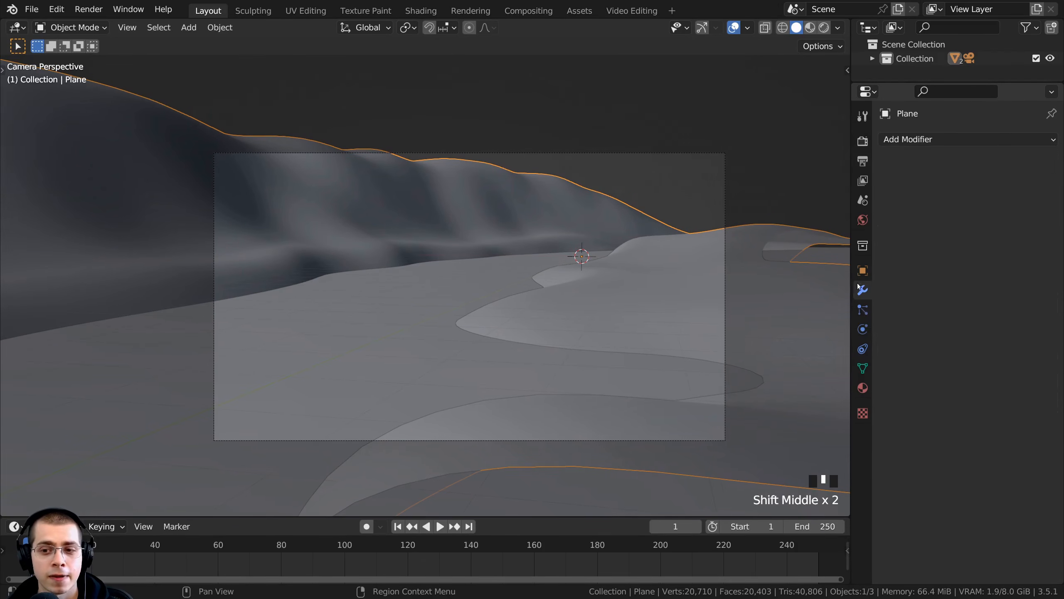
left_click(909, 141)
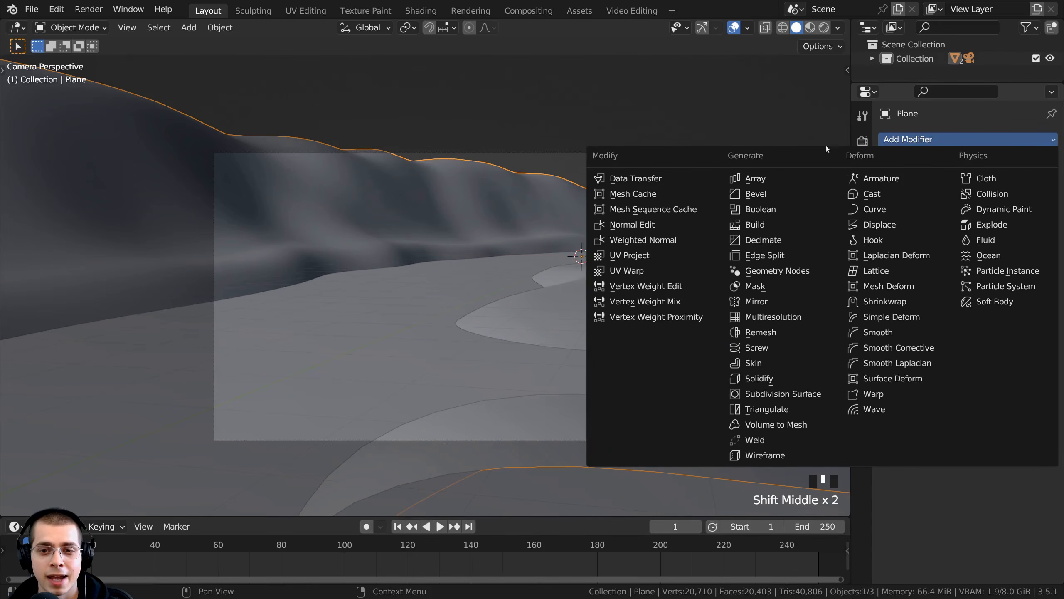
left_click(761, 395)
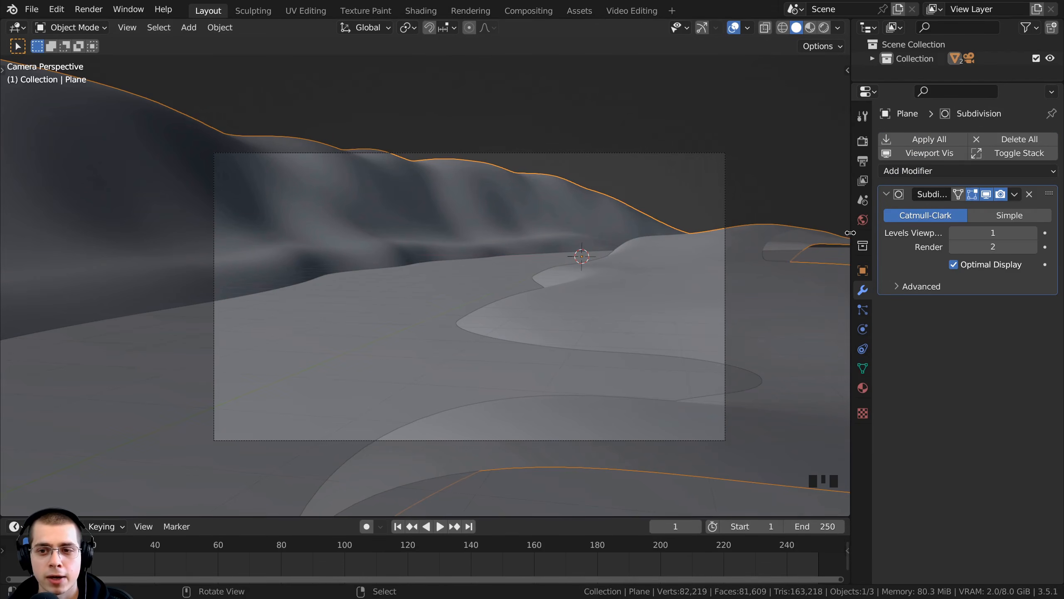
- Widen the properties editor and set the subdivision's render and viewport levels to 3
left_click_drag(851, 235, 783, 235)
left_click(1033, 246)
left_click(1033, 233)
left_click(1033, 233)
- Lower the viewport subdivision level to 1 for comparison and set it back to 3
scroll(689, 317, "up", 1)
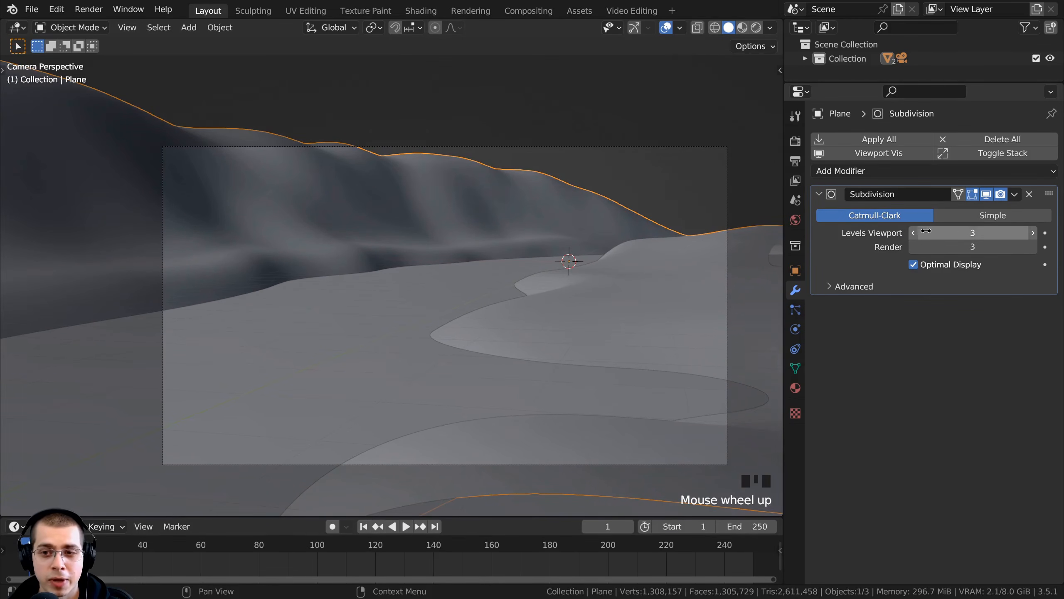
left_click(912, 233)
left_click(913, 233)
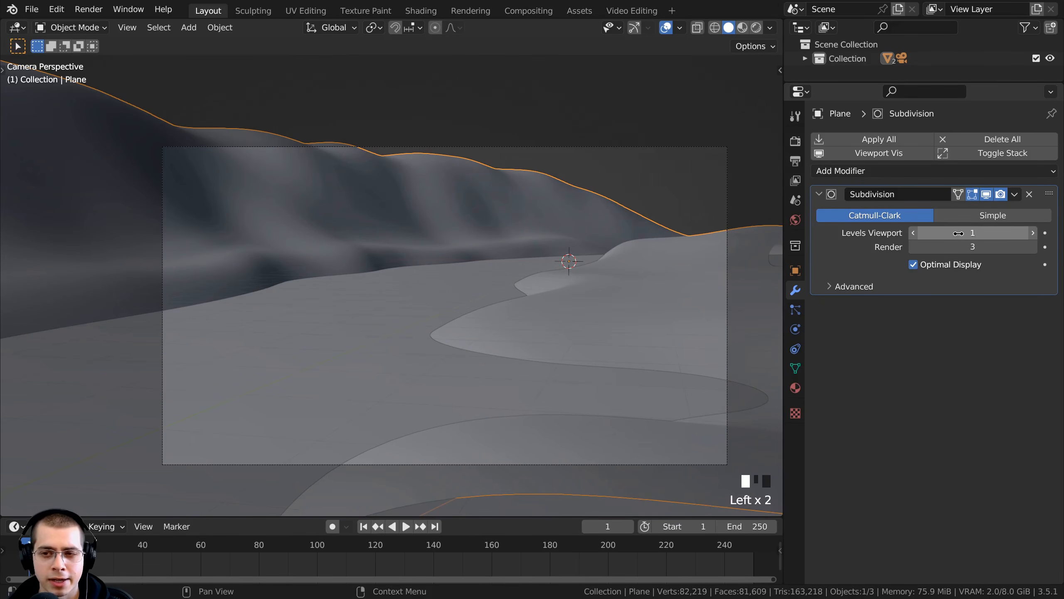
left_click(1033, 233)
left_click(1034, 233)
- Add a Displace modifier to the terrain, create a new texture for it, and open that texture's settings
scroll(277, 285, "down", 2)
middle_click_drag(277, 284, 444, 325)
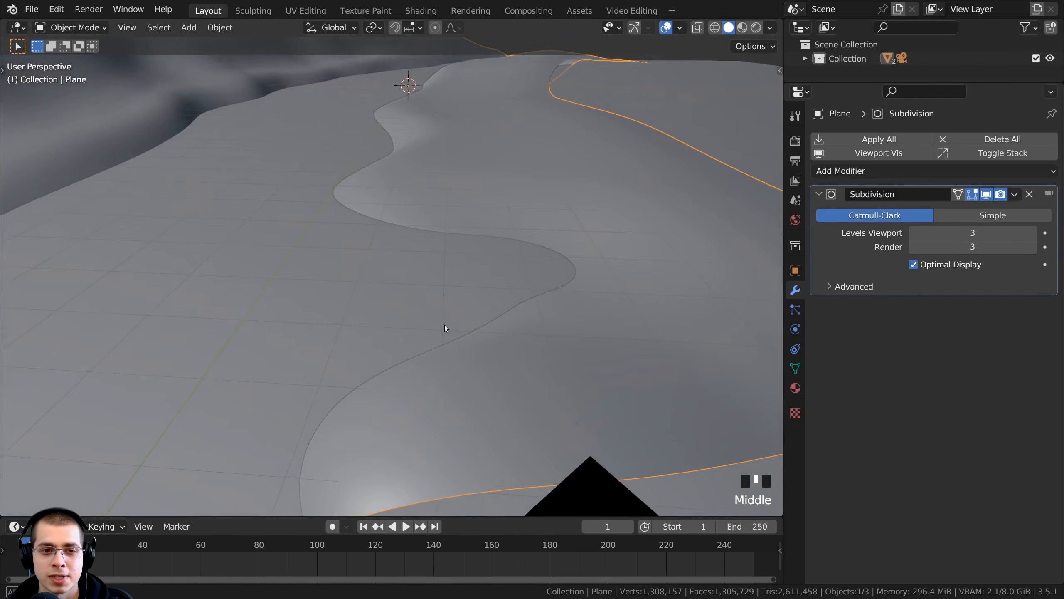
scroll(459, 171, "up", 3)
middle_click_drag(459, 171, 349, 291, "shift")
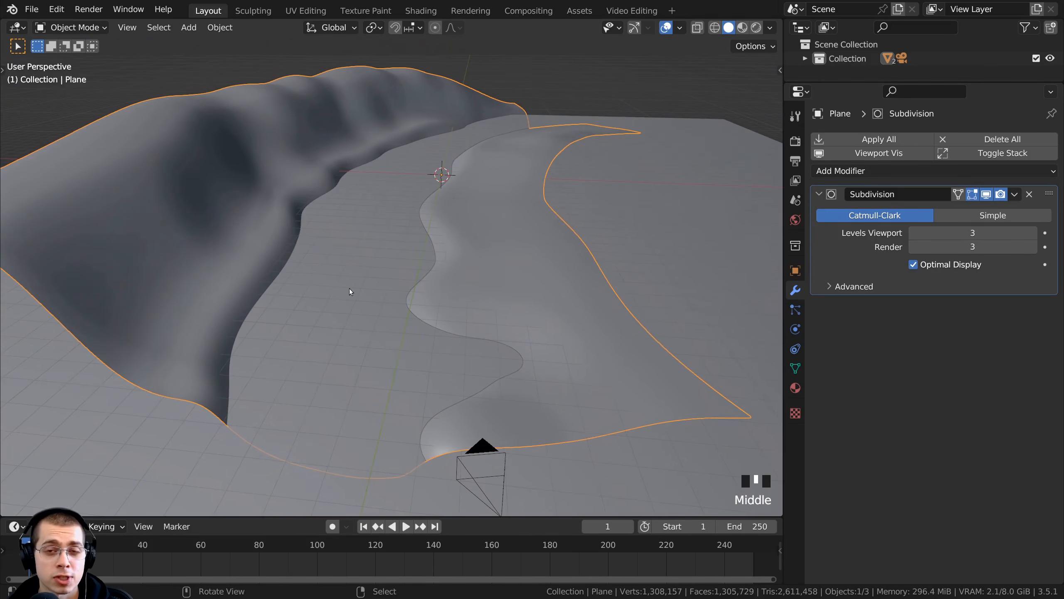
key("KP_0")
scroll(448, 226, "up", 1)
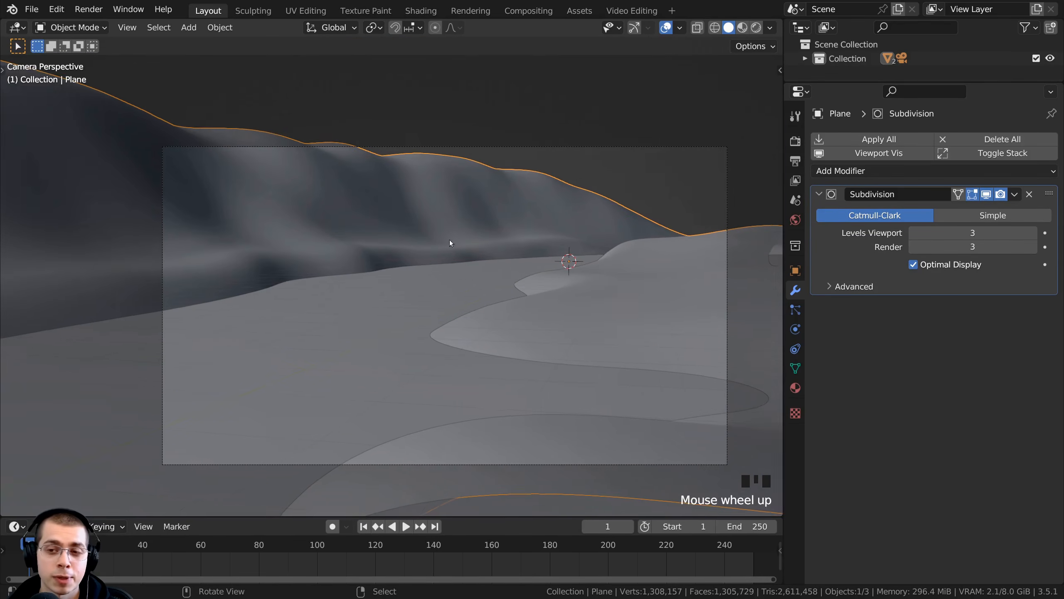
middle_click_drag(448, 226, 388, 166, "shift")
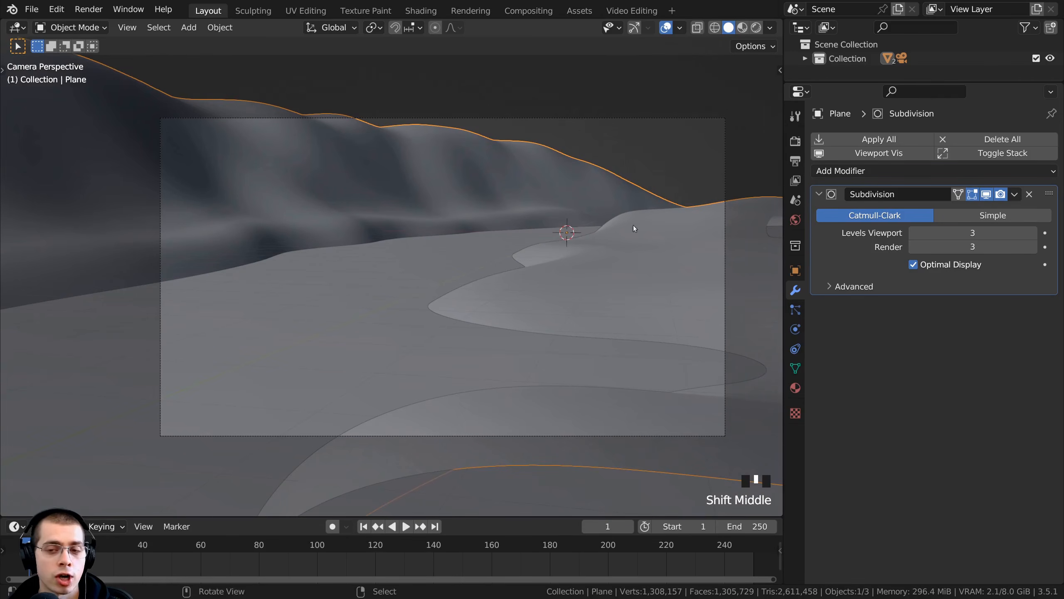
left_click(836, 171)
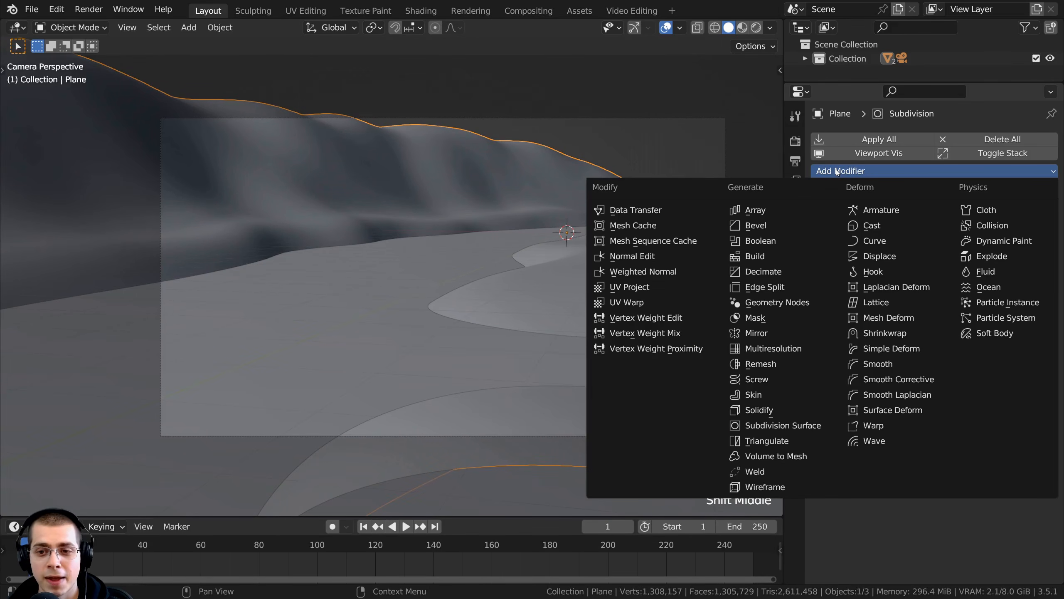
left_click(880, 256)
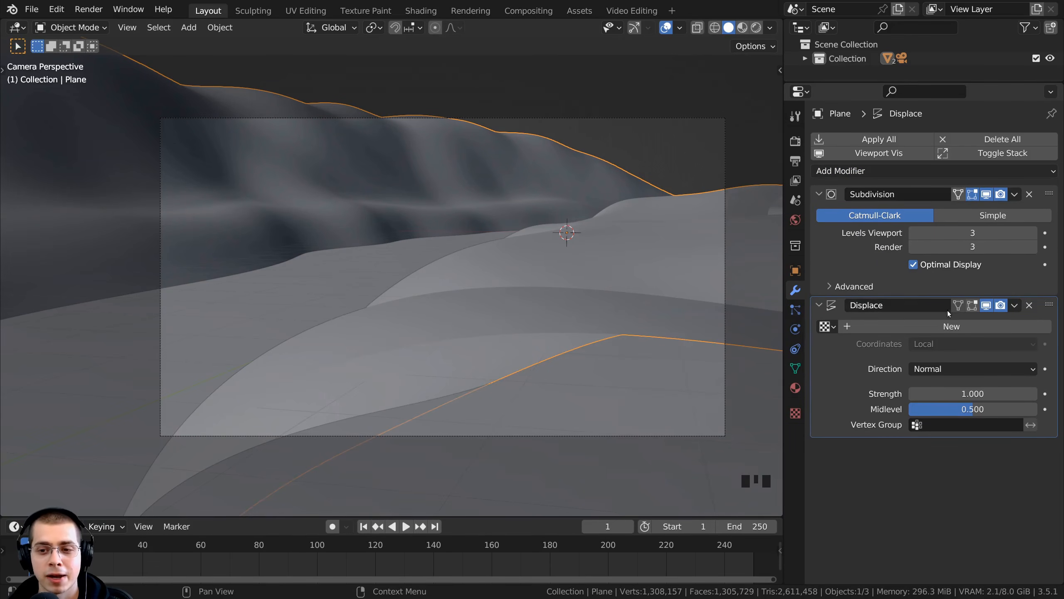
left_click(909, 328)
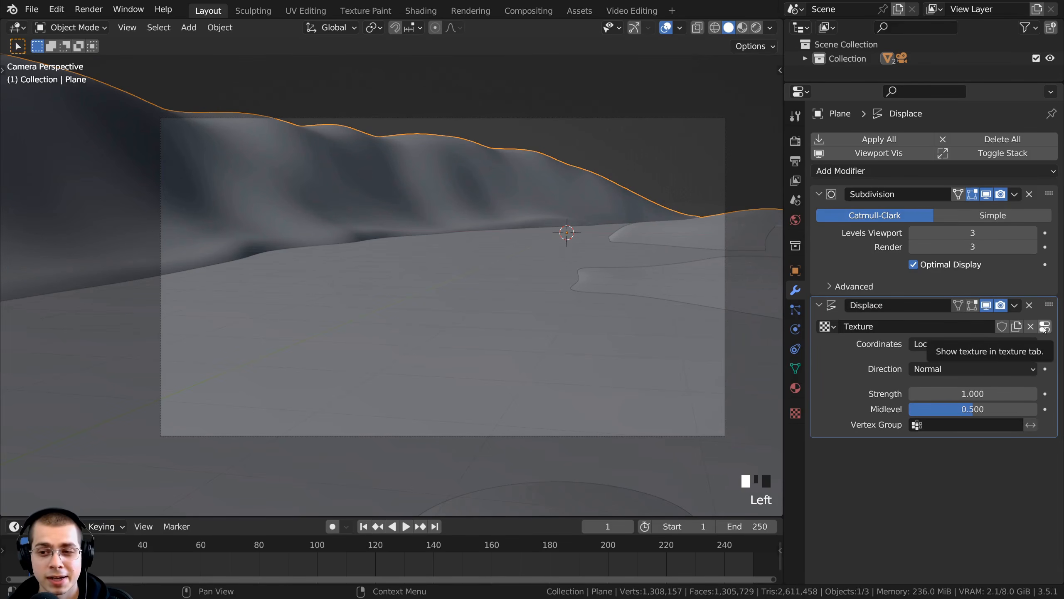
left_click(1045, 328)
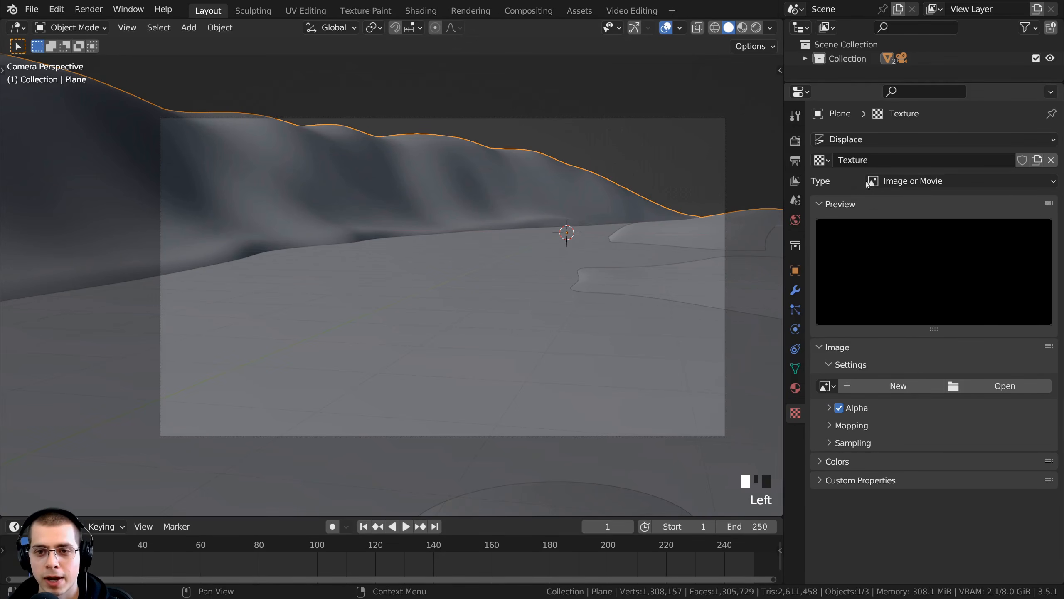
- Load rocks_ground_05_disp_4k.png from the rocks_ground_05_4k textures folder into the displacement texture and set its color space to Non-Color
left_click(898, 182)
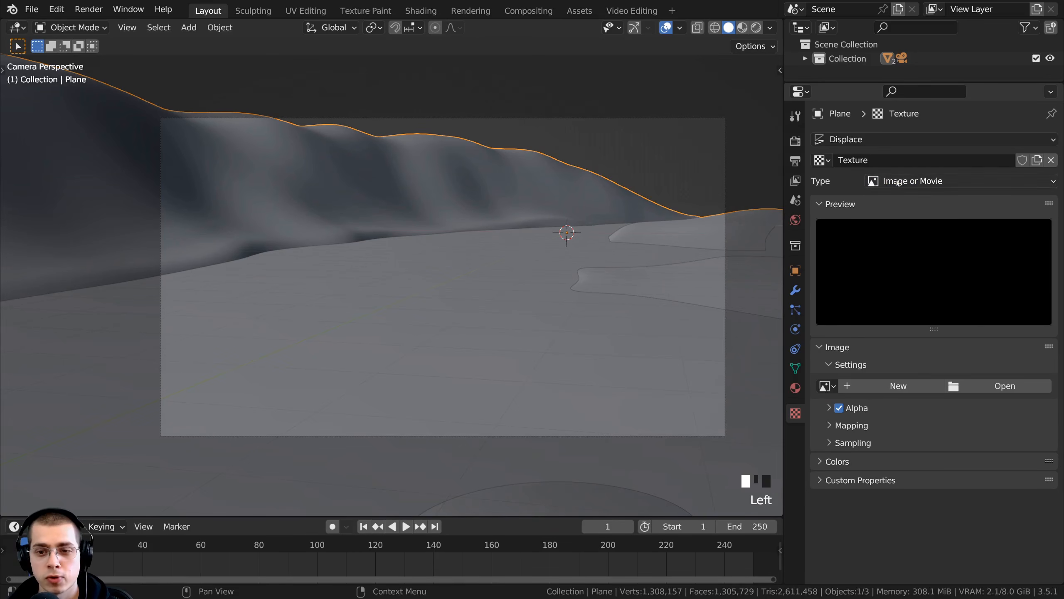
left_click(993, 387)
left_click(537, 33)
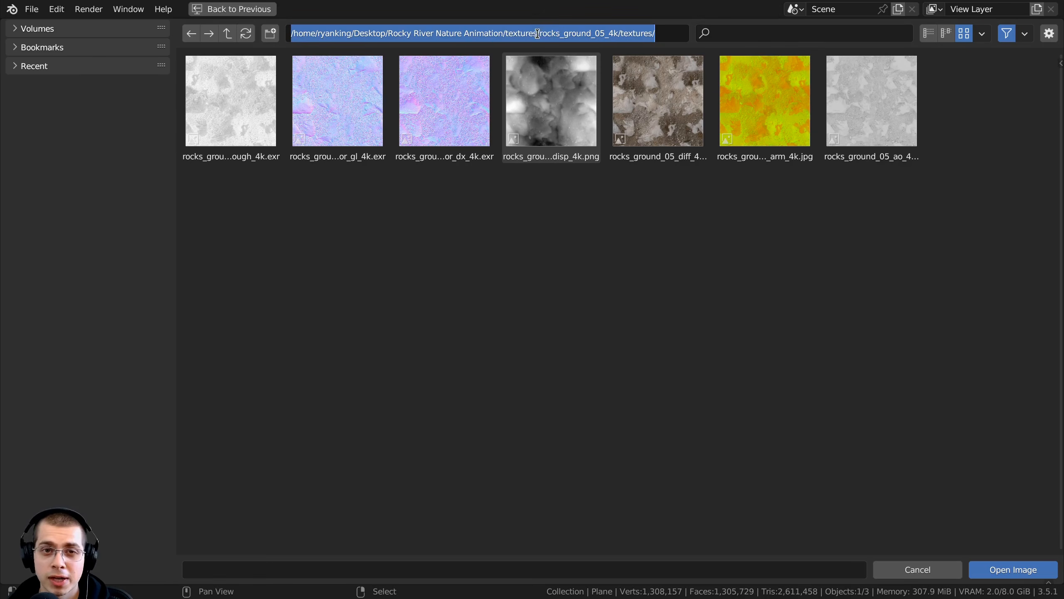
left_click_drag(541, 34, 615, 41)
left_click(621, 267)
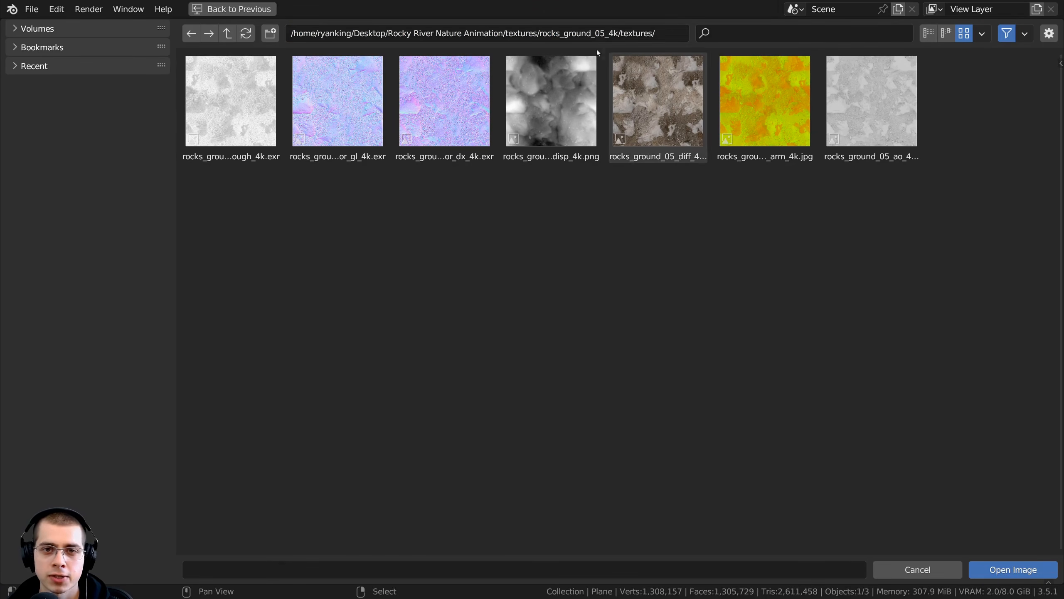
left_click(547, 103)
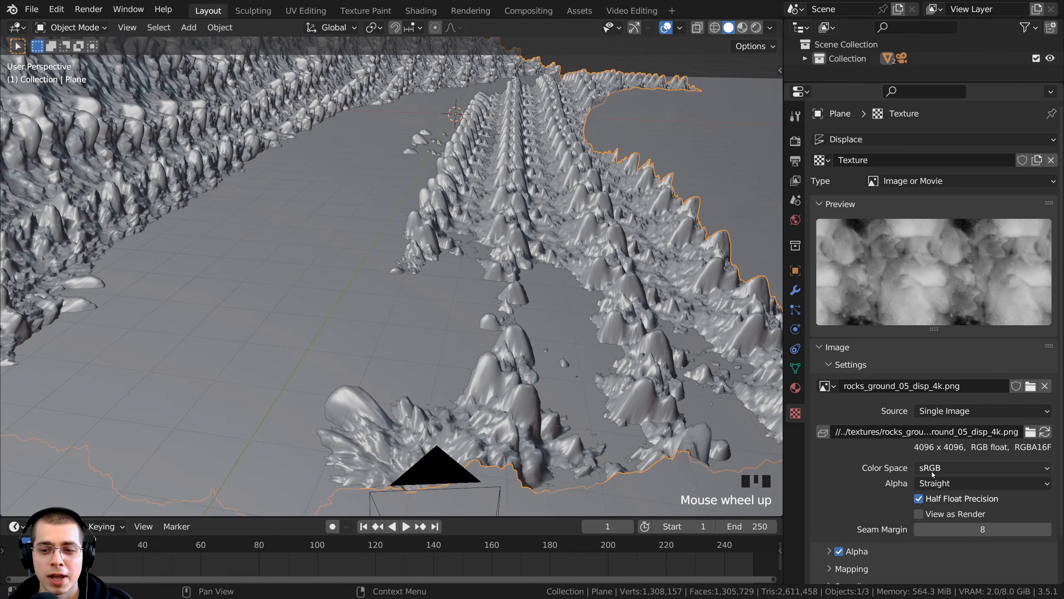
left_click(937, 467)
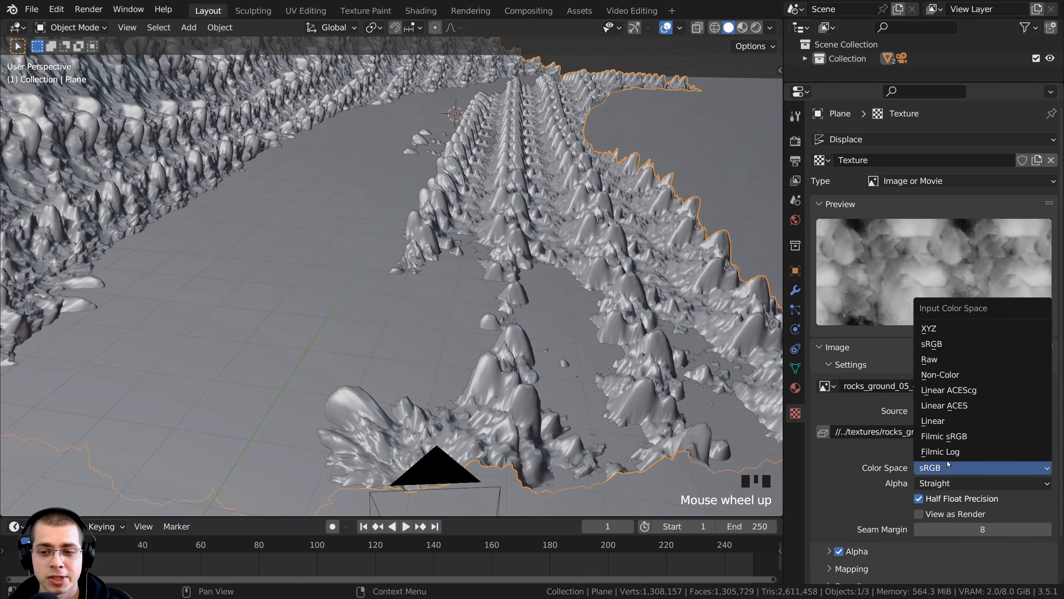
left_click(941, 375)
- Examine the displaced terrain on both river banks from several angles and distances
middle_click_drag(453, 272, 489, 250)
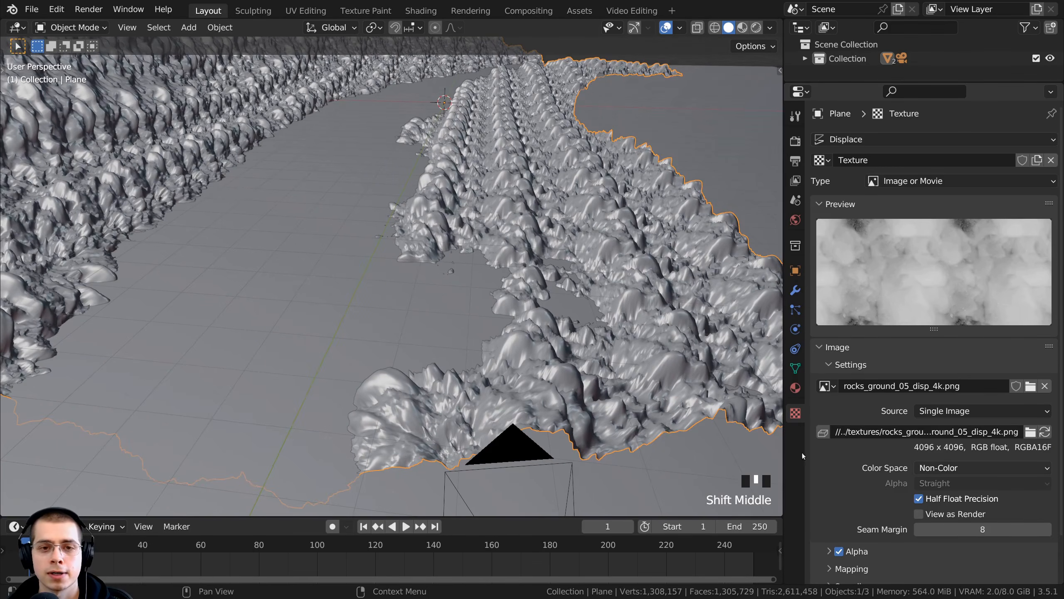
middle_click_drag(670, 378, 511, 357)
middle_click_drag(332, 228, 313, 230, "shift")
middle_click_drag(306, 230, 318, 229)
scroll(318, 229, "up", 1)
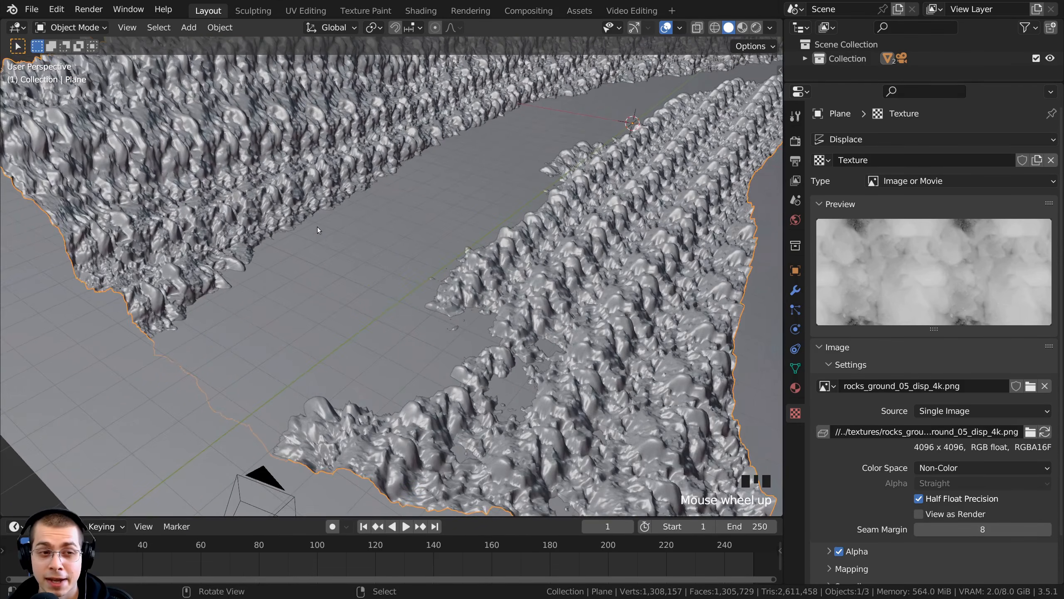
scroll(311, 197, "down", 1)
middle_click_drag(409, 202, 466, 286)
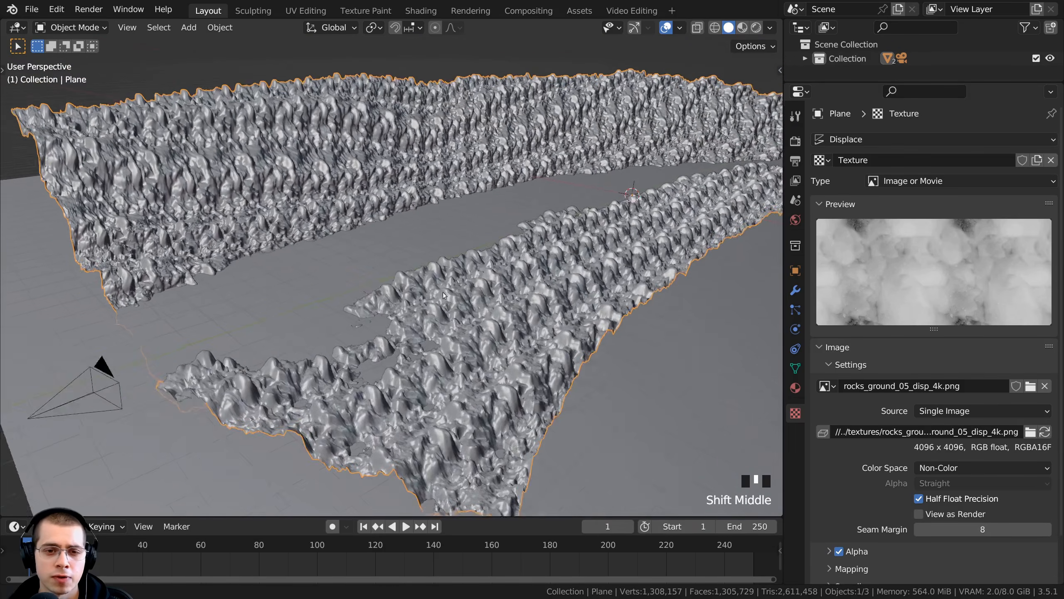
scroll(470, 292, "up", 4)
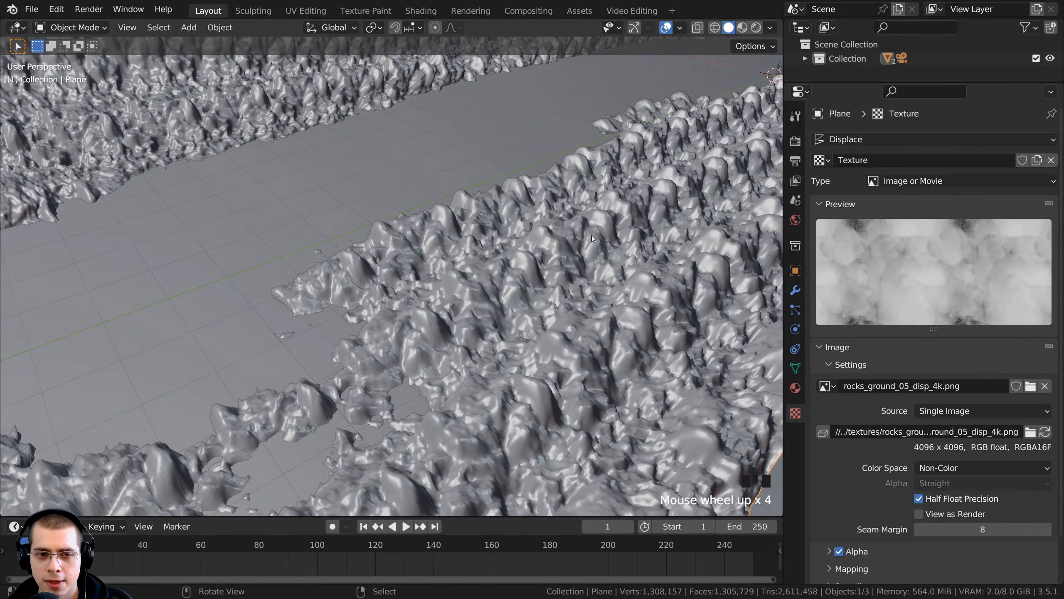
scroll(592, 238, "down", 3)
middle_click_drag(592, 239, 547, 368, "shift")
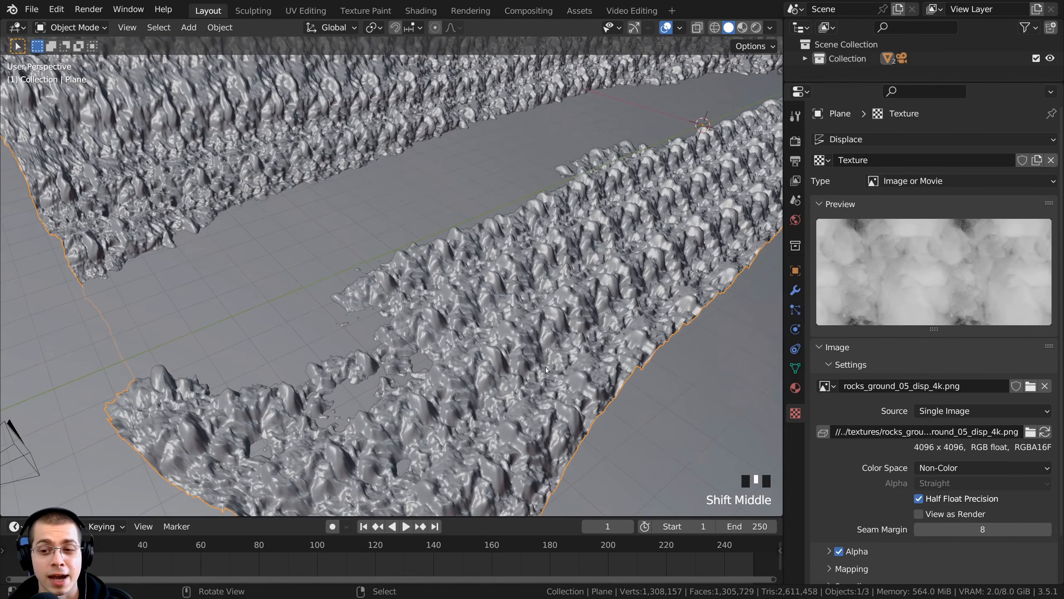
- Set the Displace modifier's texture coordinates to UV
left_click(795, 289)
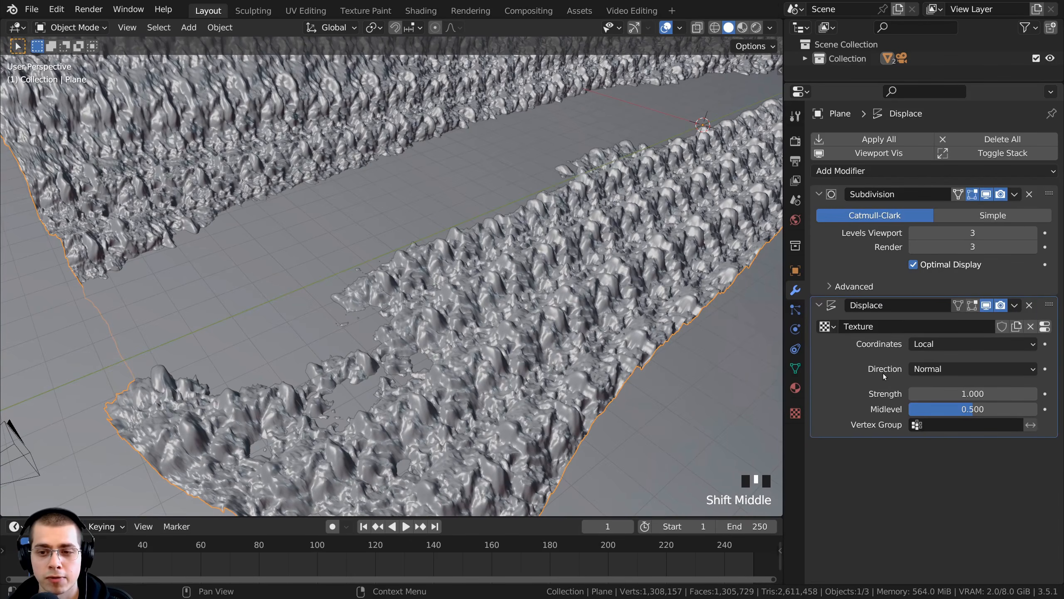
left_click(923, 344)
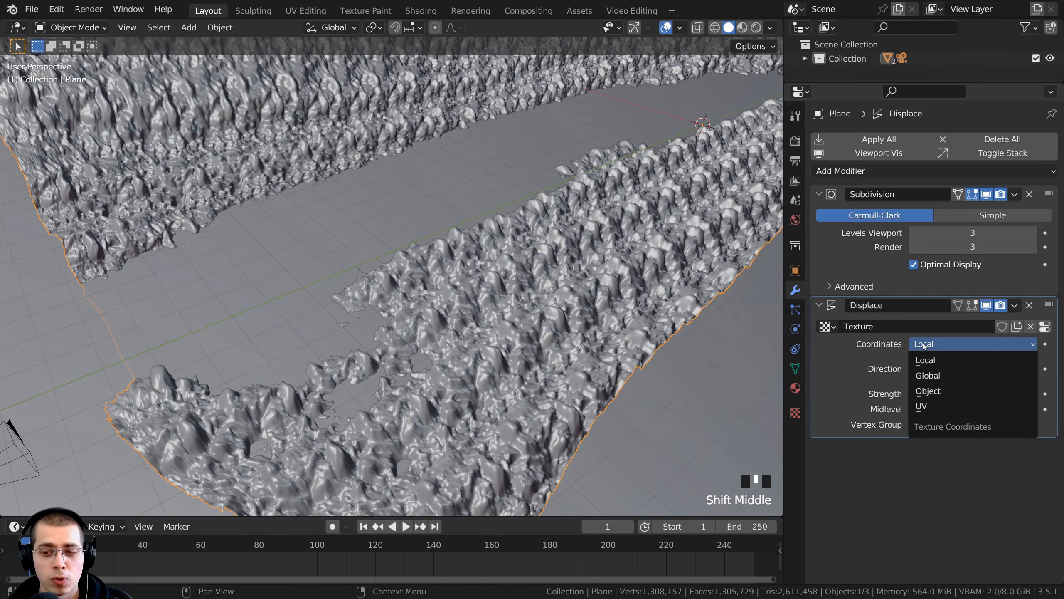
left_click(930, 406)
- Examine how the UV-based displacement stretches across the valley slopes and the river banks
middle_click_drag(578, 290, 625, 298)
middle_click_drag(472, 265, 448, 183)
middle_click_drag(500, 270, 642, 257, "shift")
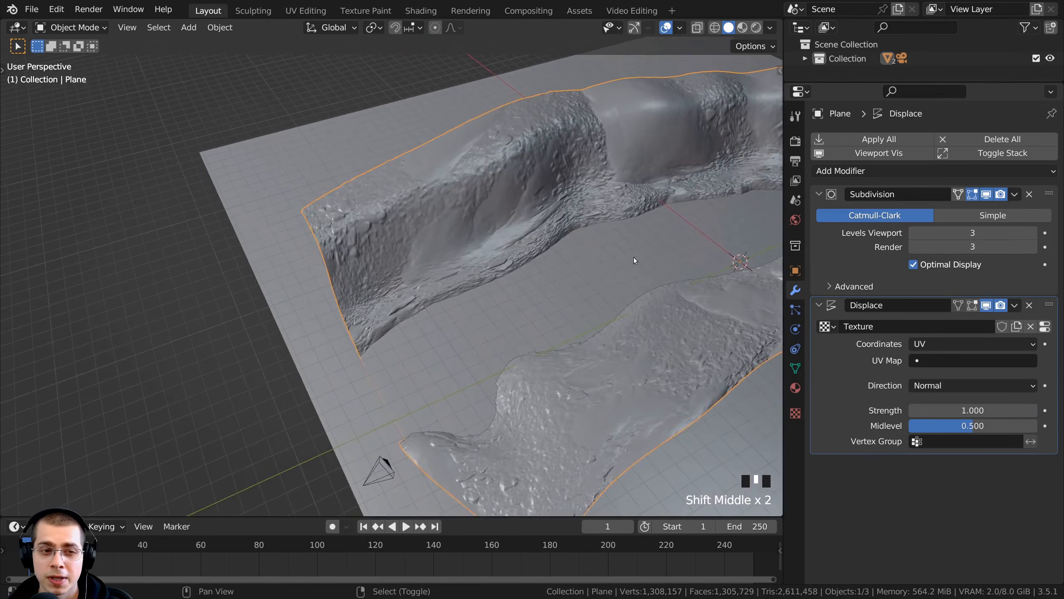
scroll(641, 257, "up", 7)
scroll(654, 296, "down", 2)
middle_click_drag(654, 296, 364, 372, "shift")
scroll(393, 186, "up", 6)
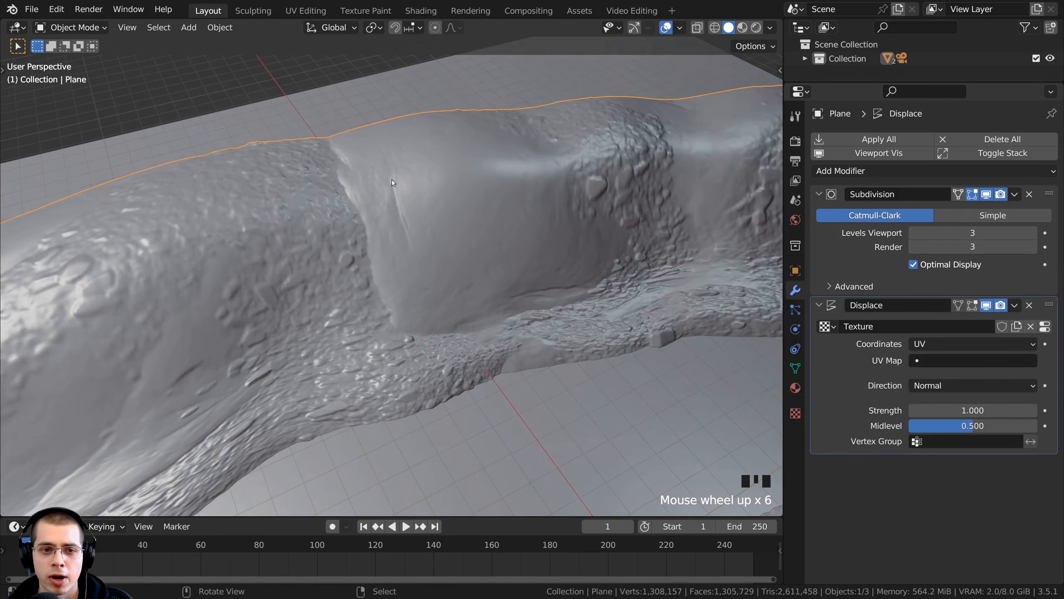
middle_click_drag(348, 252, 464, 137, "shift")
middle_click_drag(461, 222, 488, 301, "shift")
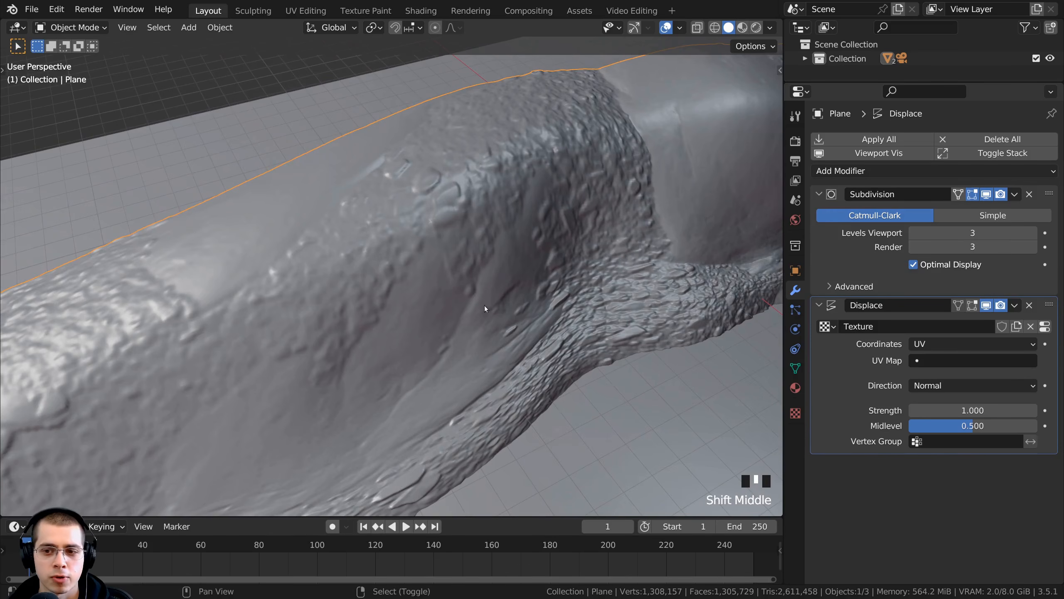
scroll(386, 355, "down", 4)
middle_click_drag(385, 355, 503, 285, "shift")
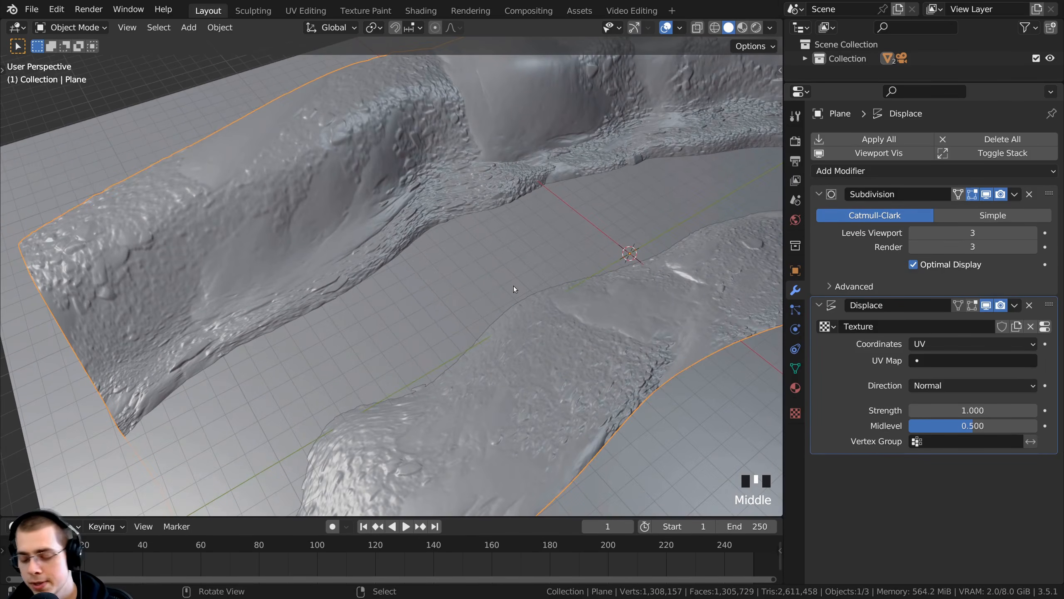
- Select all of the terrain's geometry and UV-map it with Project from View in the top orthographic view
key("KP_7")
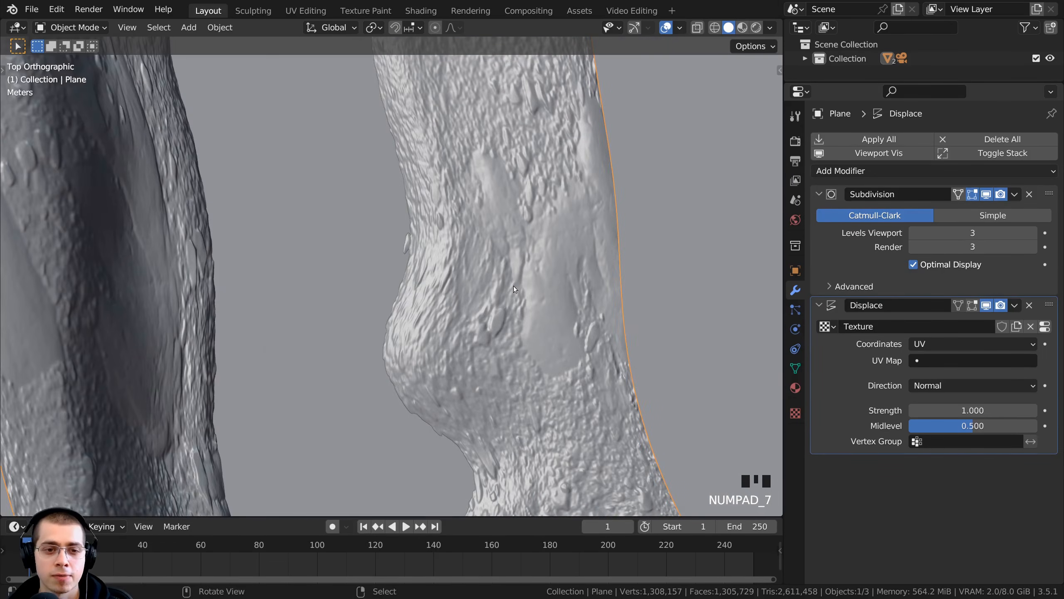
scroll(514, 286, "down", 2)
middle_click_drag(432, 239, 521, 268, "shift")
scroll(485, 282, "down", 1)
key("Tab")
key("a")
middle_click_drag(423, 100, 389, 183, "shift")
scroll(562, 216, "down", 3)
middle_click_drag(562, 216, 553, 207, "shift")
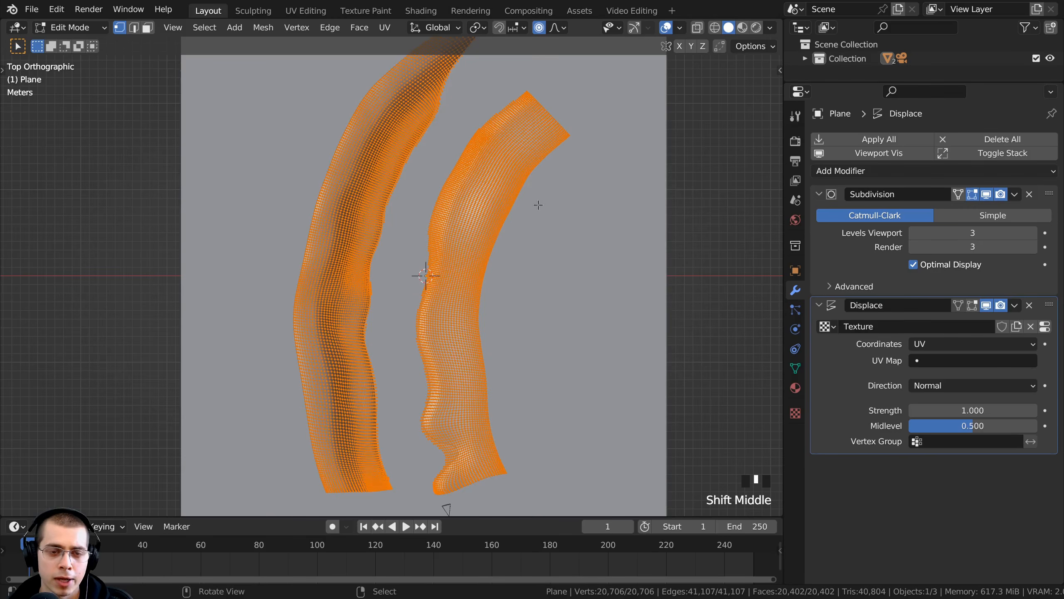
key("u")
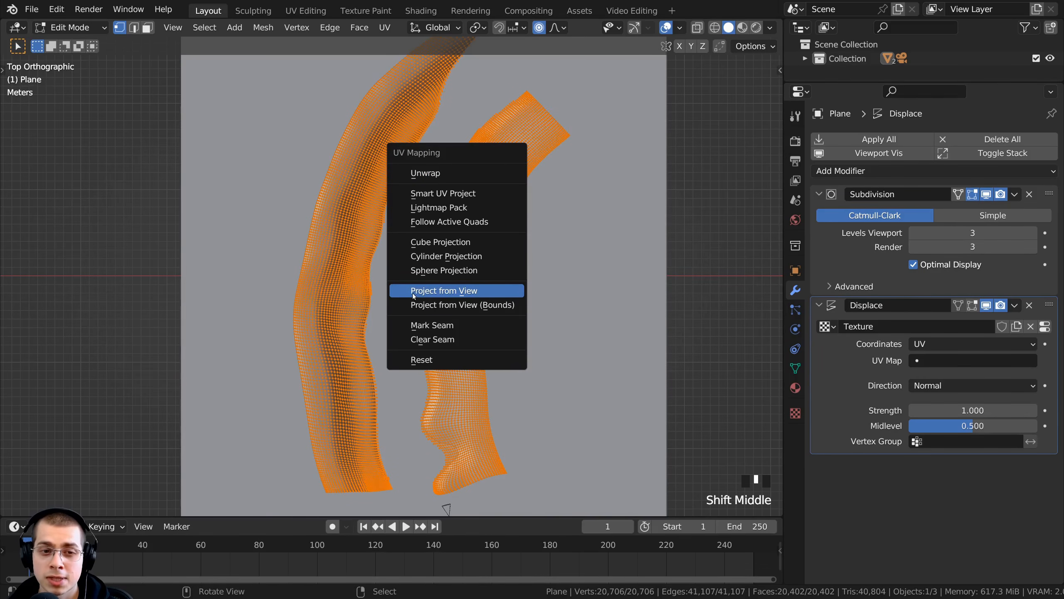
left_click(472, 291)
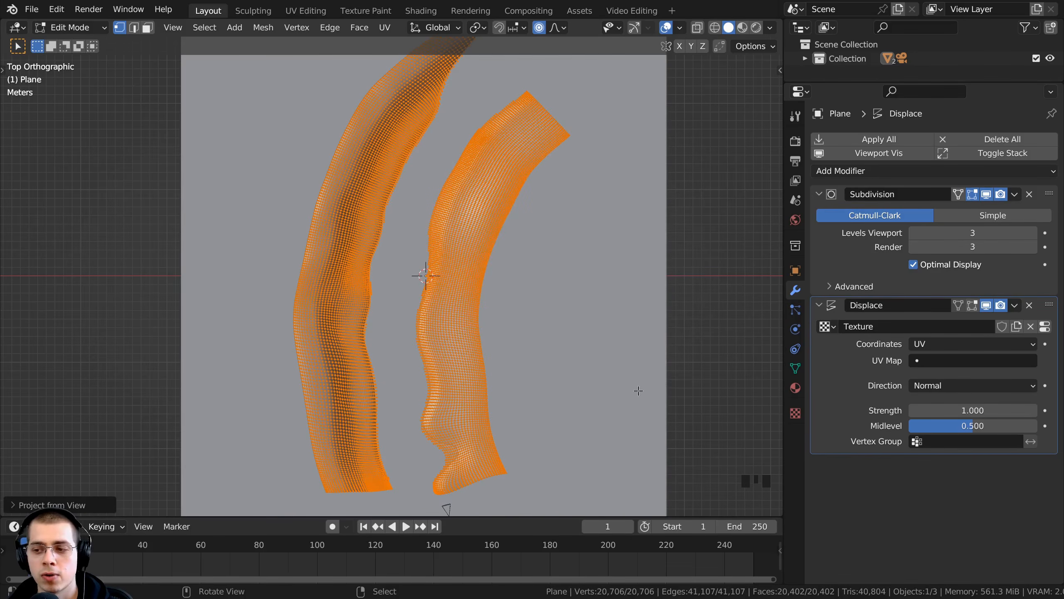
key("Tab")
- Assign the terrain's UVMap as the Displace modifier's UV map
middle_click_drag(491, 447, 366, 325)
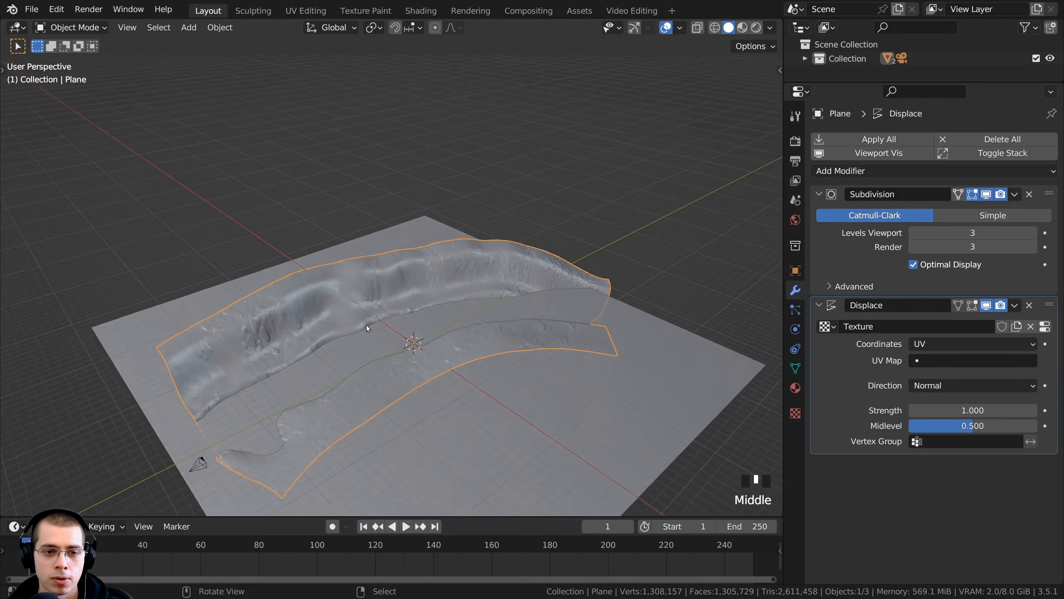
scroll(446, 228, "up", 4)
middle_click_drag(445, 228, 358, 388)
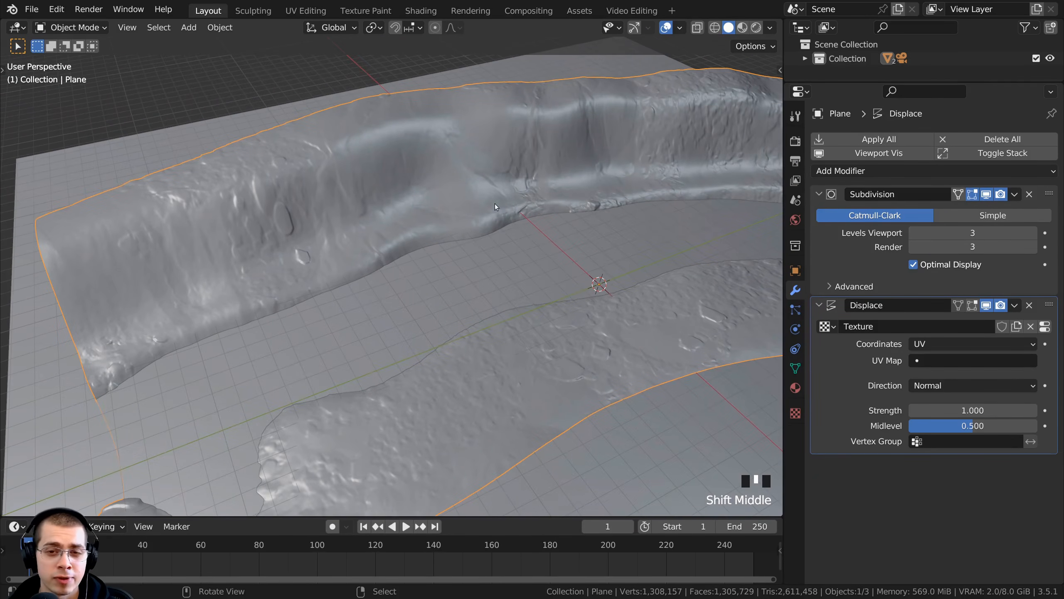
left_click(930, 361)
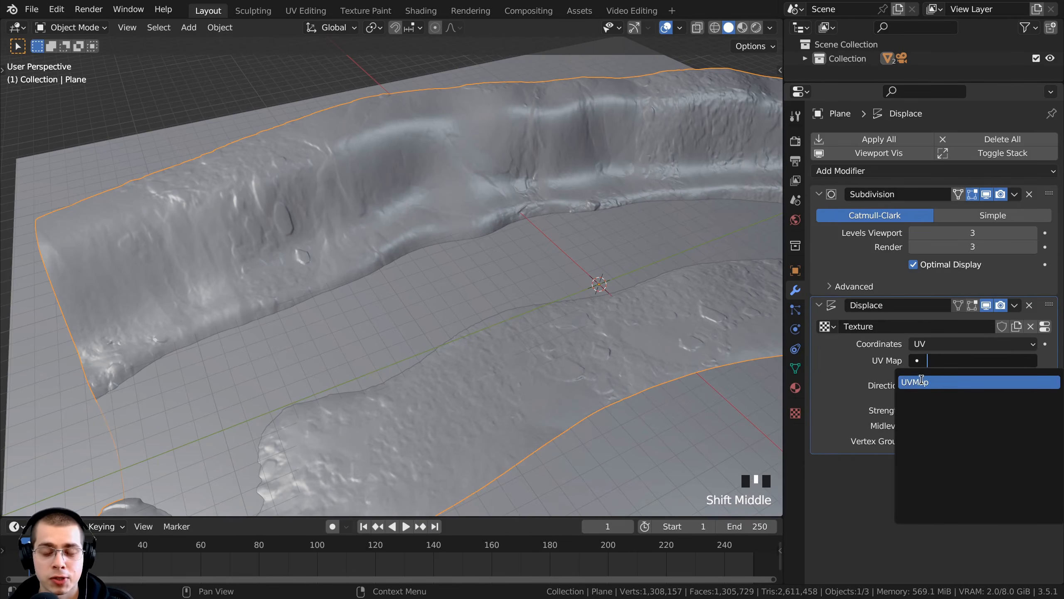
left_click(904, 381)
left_click(928, 363)
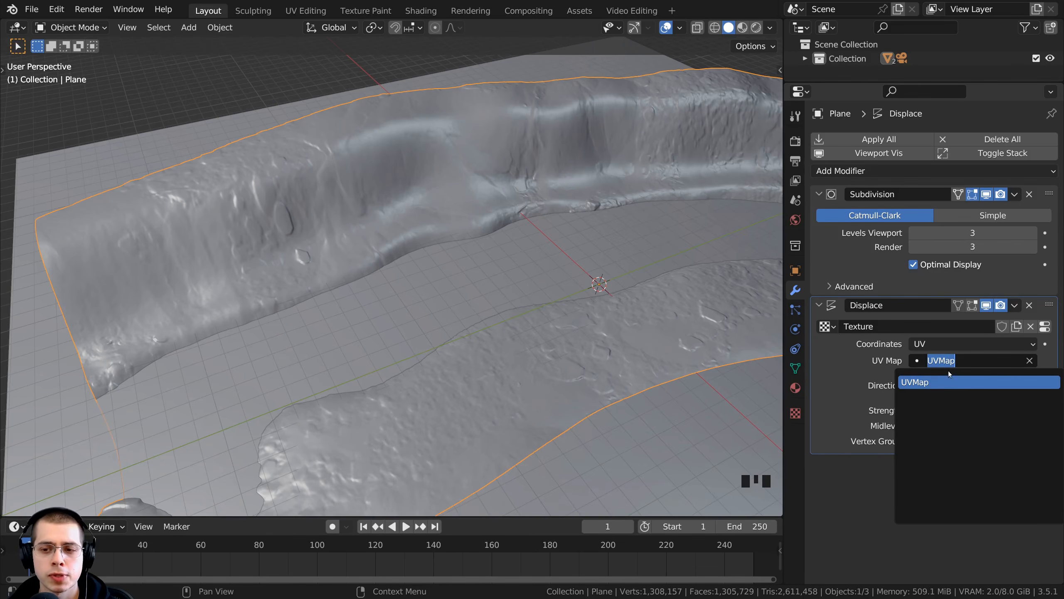
left_click(943, 380)
- Switch to the UV Editing workspace and select all of the terrain's UVs
middle_click_drag(712, 327, 364, 105)
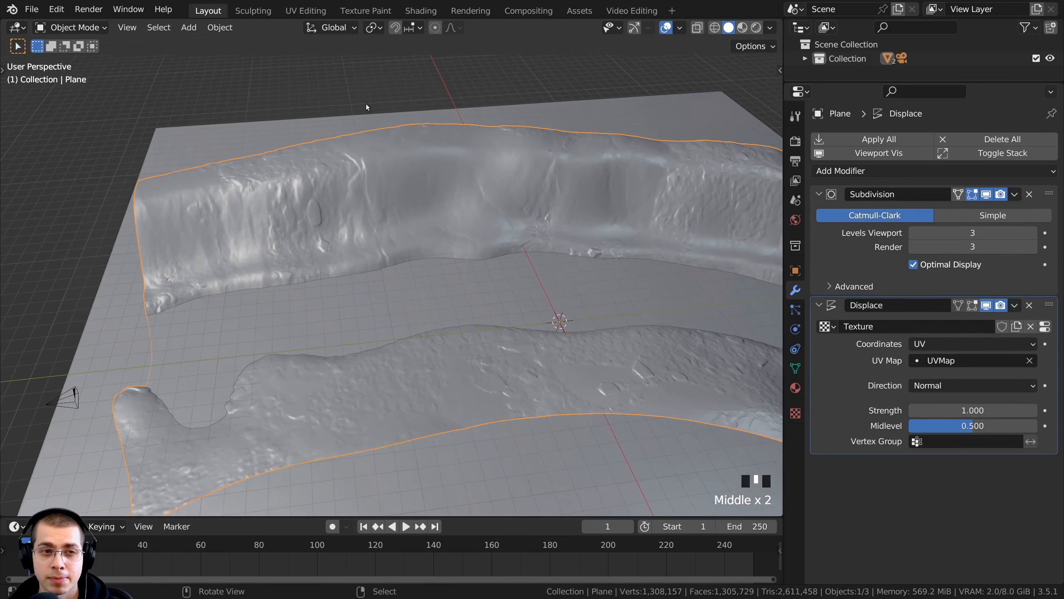
left_click(305, 12)
scroll(562, 285, "down", 2)
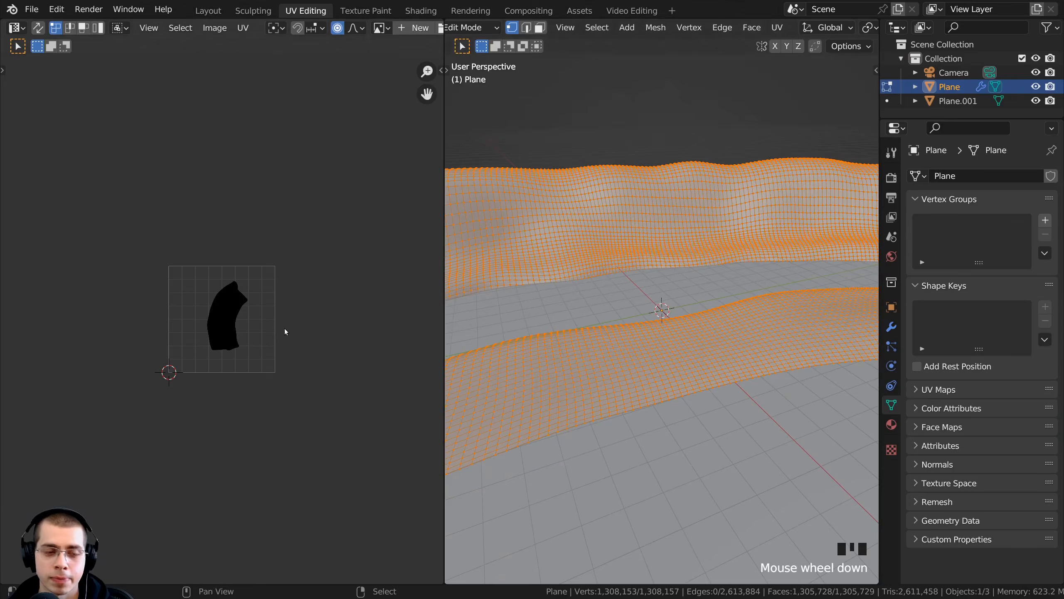
middle_click_drag(629, 187, 589, 284)
scroll(588, 284, "down", 4)
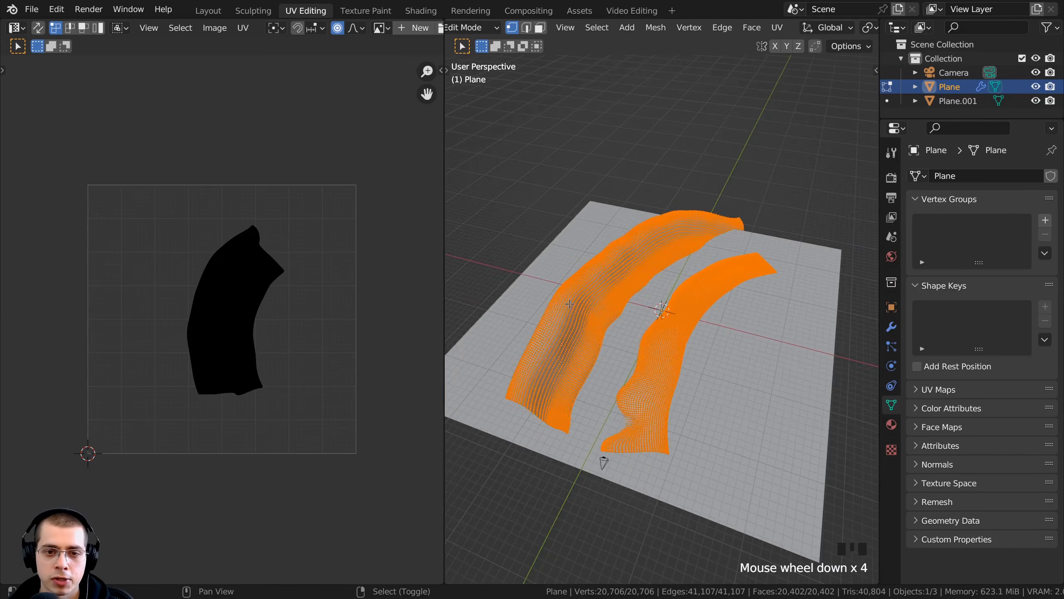
scroll(589, 284, "up", 3)
key("a")
scroll(168, 285, "up", 1)
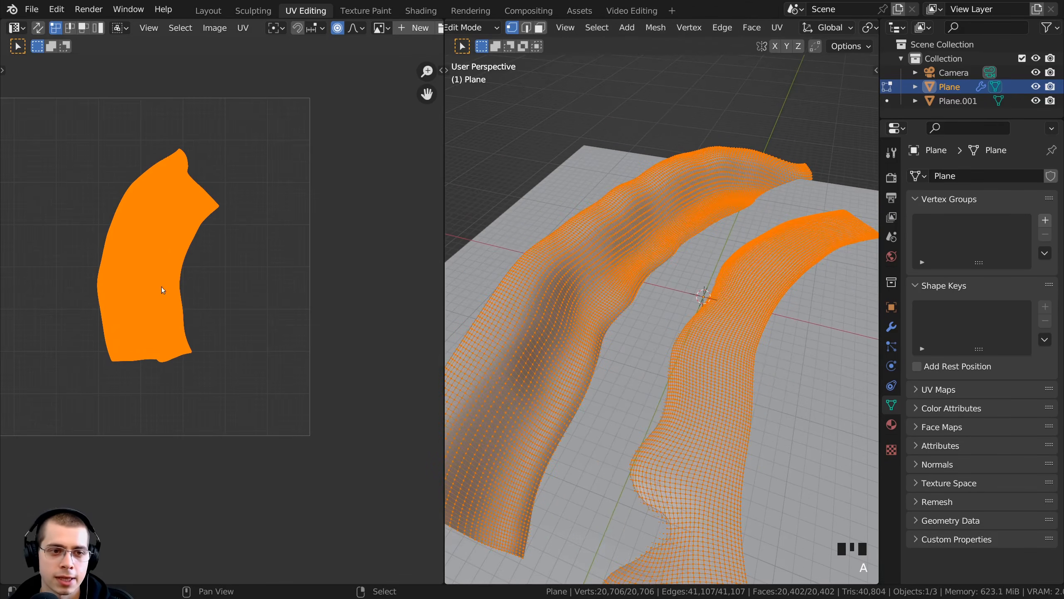
middle_click_drag(480, 321, 484, 302, "shift")
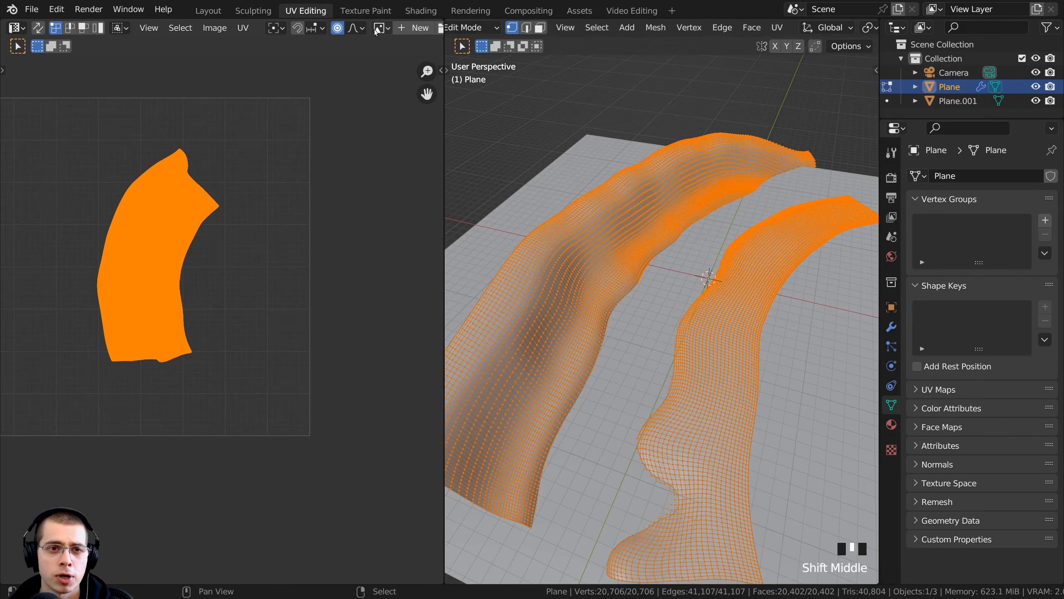
scroll(378, 30, "down", 2)
- Show rocks_ground_05_disp_4k.png behind the terrain's UVs in the UV editor
left_click(330, 30)
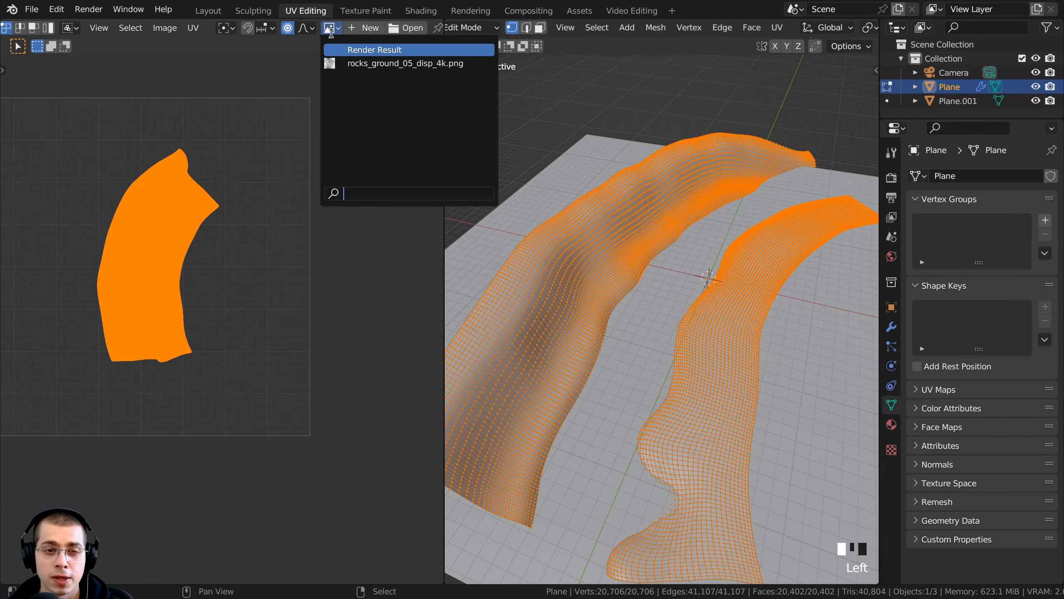
left_click(354, 63)
scroll(130, 396, "down", 5)
scroll(241, 261, "down", 2)
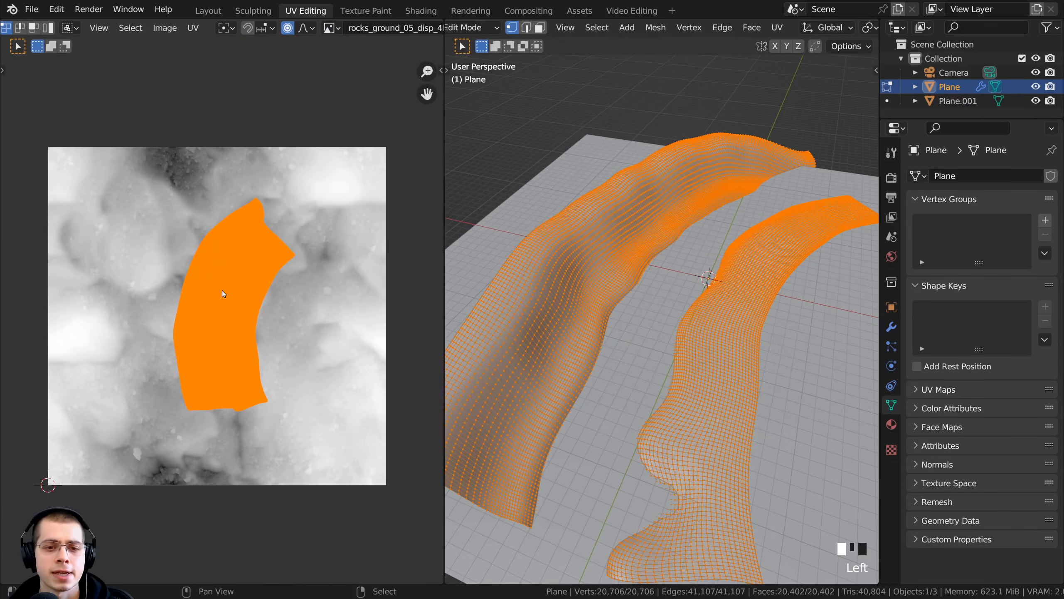
- Enlarge the terrain's UVs past the image's upper and lower edges and check the displacement through the camera
key("s")
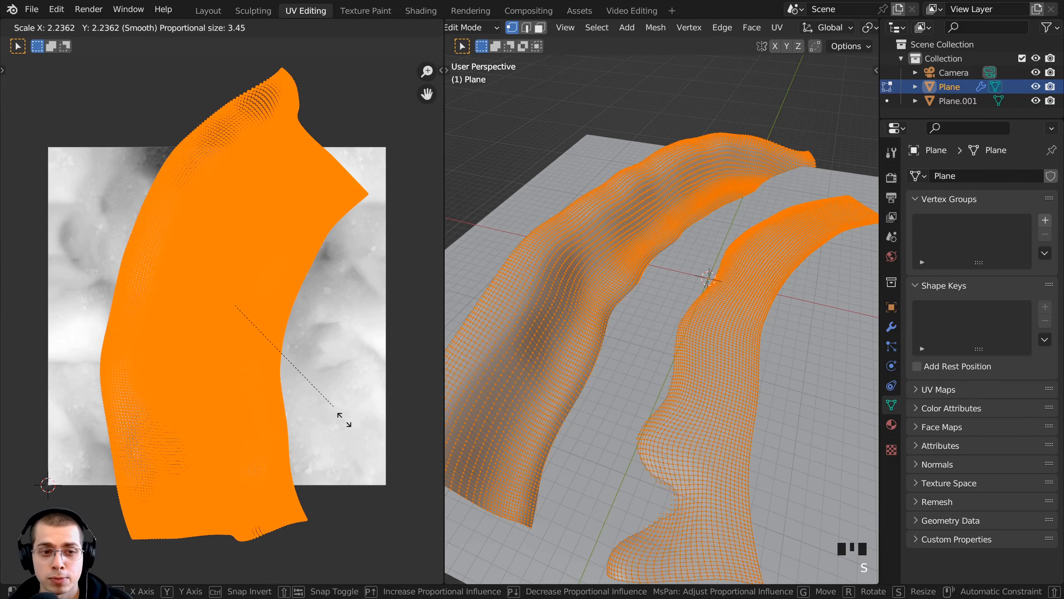
left_click(344, 419)
middle_click_drag(675, 362, 613, 260)
key("Tab")
key("KP_0")
- Scale the terrain's UVs up to about twice their size and check the finer displacement in Object Mode
key("Tab")
scroll(337, 309, "down", 1)
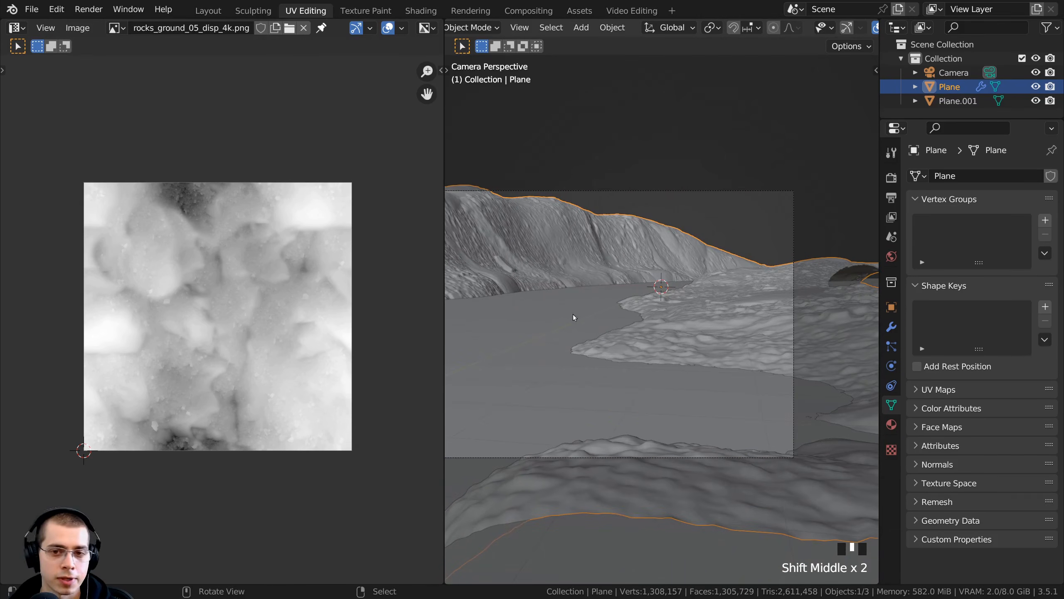
scroll(350, 309, "down", 4)
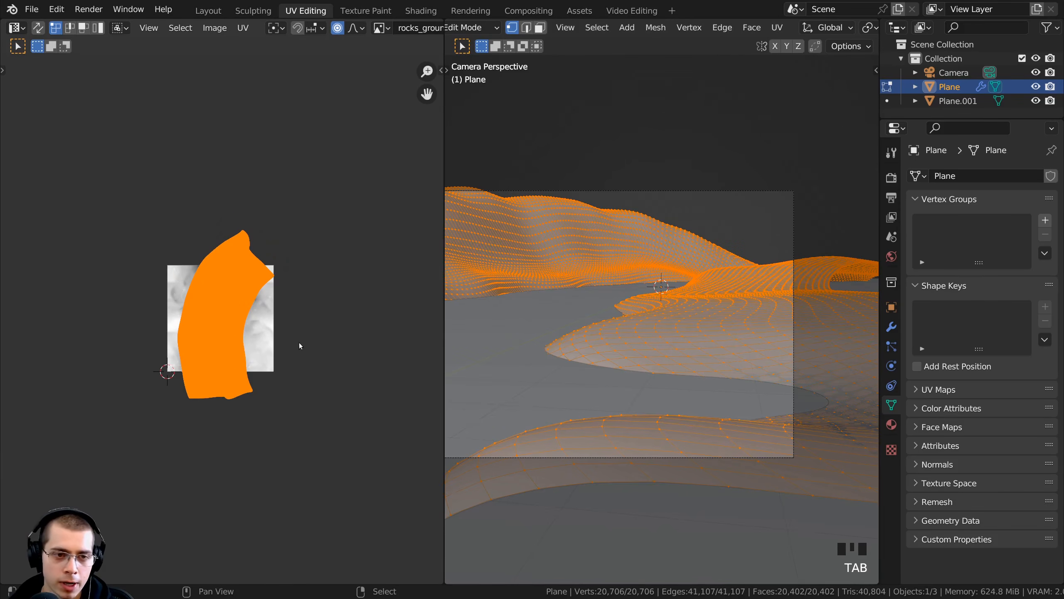
key("s")
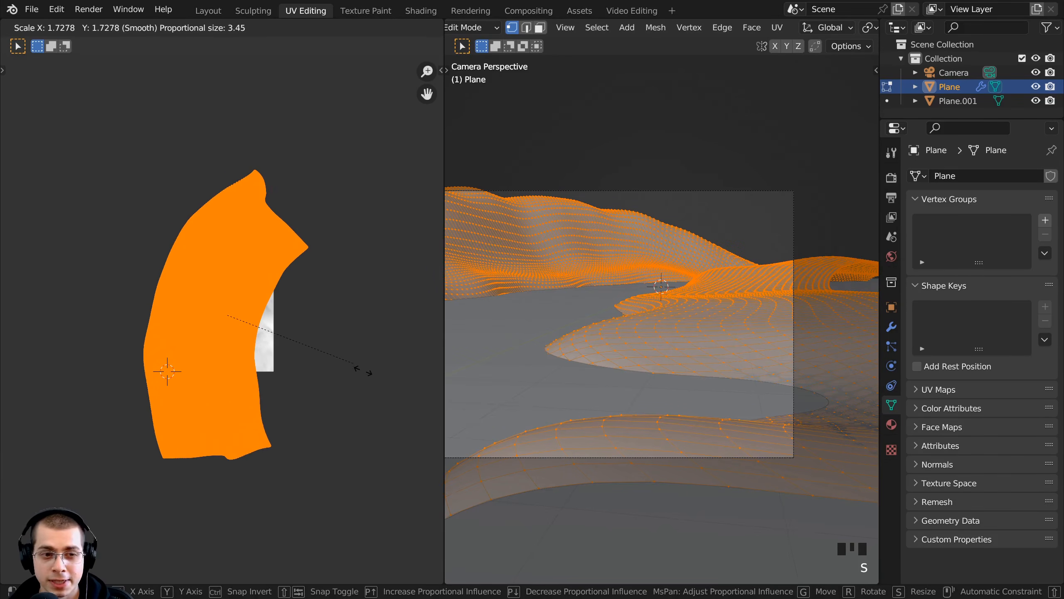
left_click(361, 373)
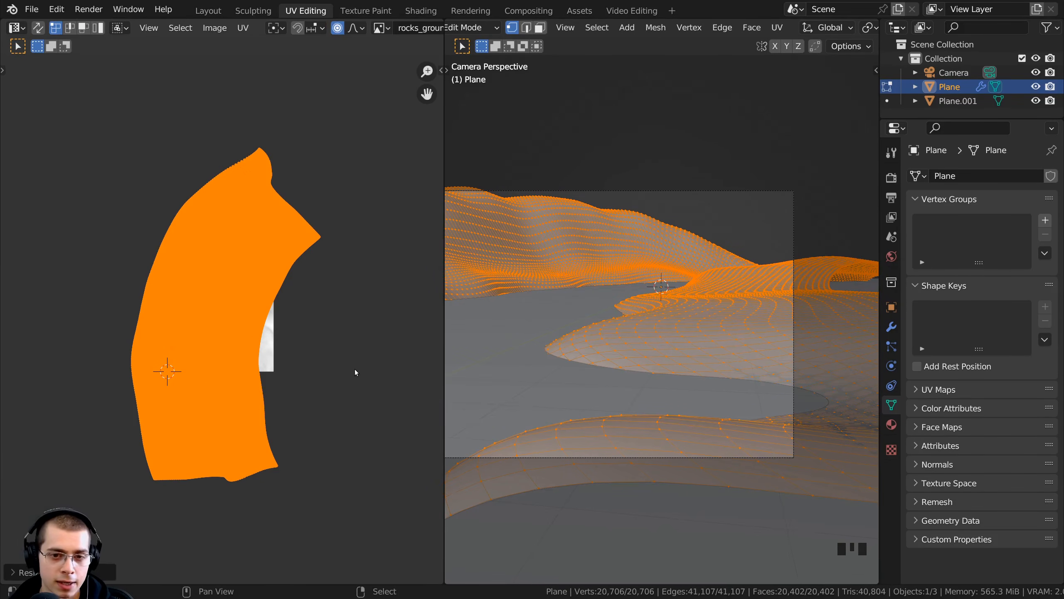
key("Tab")
middle_click_drag(652, 348, 622, 357, "shift")
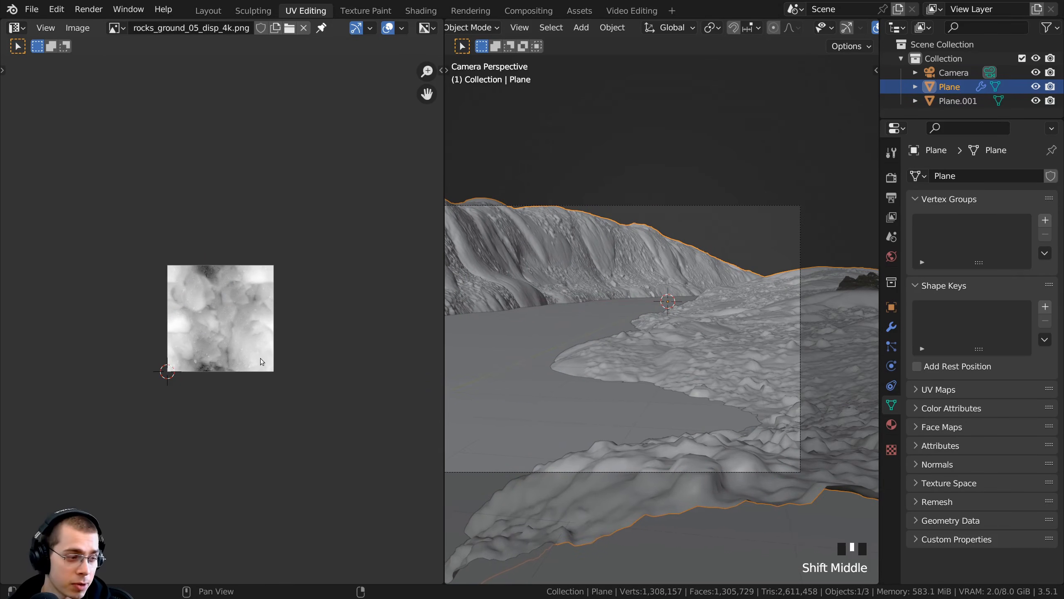
- Enlarge the terrain's UVs further beyond the rock image and return to Object Mode
key("Tab")
key("s")
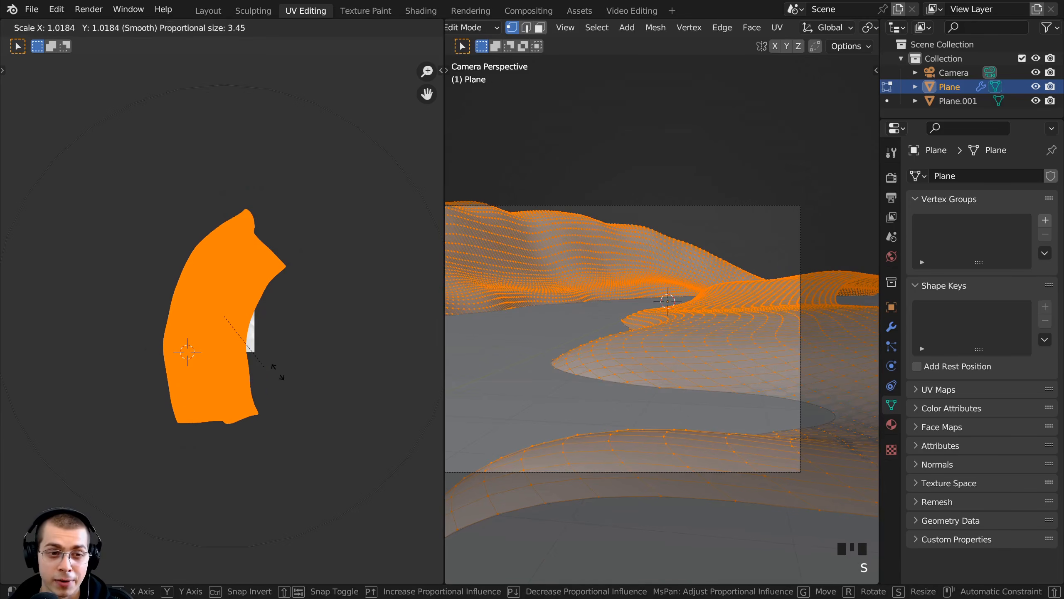
left_click(305, 391)
key("Tab")
- Examine the displaced rock detail on the river bank and the far cliff through the camera view
middle_click_drag(514, 342, 765, 463, "shift")
scroll(686, 404, "up", 3)
middle_click_drag(687, 404, 793, 129, "shift")
middle_click_drag(805, 195, 558, 238, "shift")
scroll(560, 240, "up", 2)
scroll(577, 291, "down", 2)
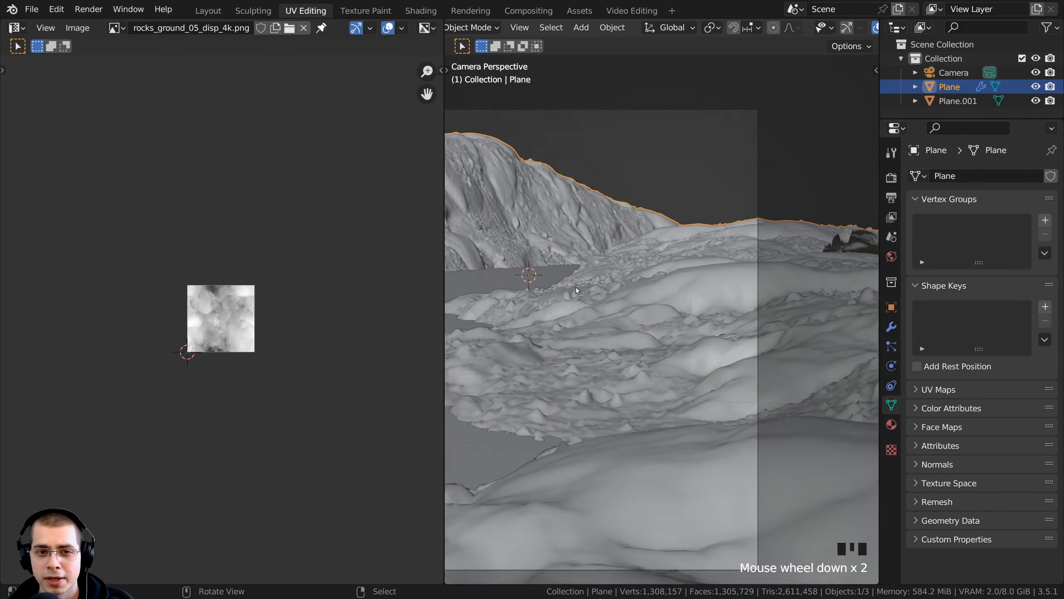
middle_click_drag(576, 290, 792, 296, "shift")
scroll(792, 295, "up", 3)
scroll(658, 193, "up", 2, "shift")
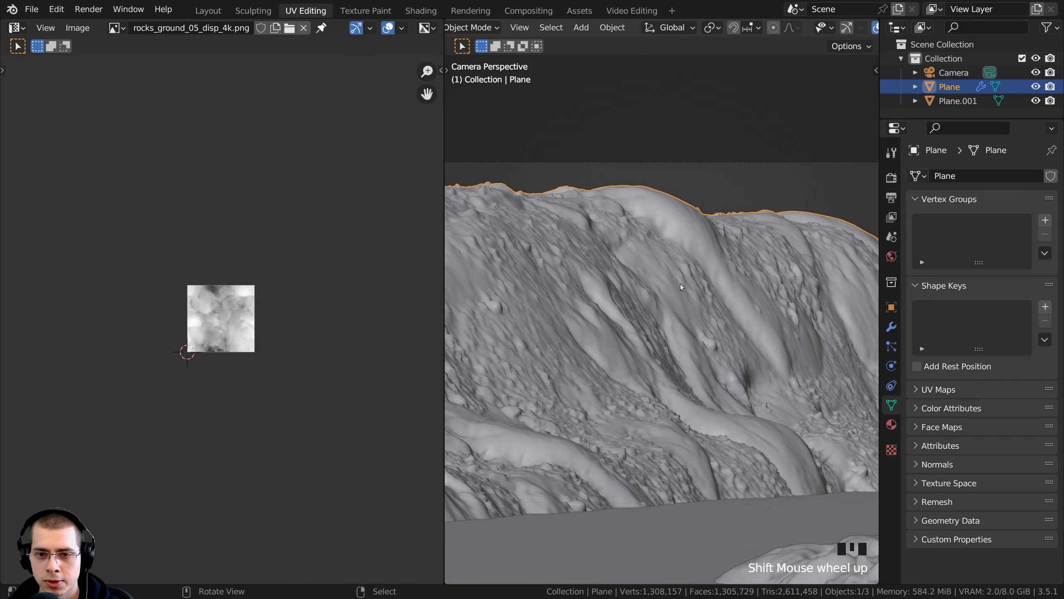
middle_click_drag(600, 325, 622, 322, "shift")
scroll(622, 321, "down", 6)
middle_click_drag(624, 428, 716, 364, "shift")
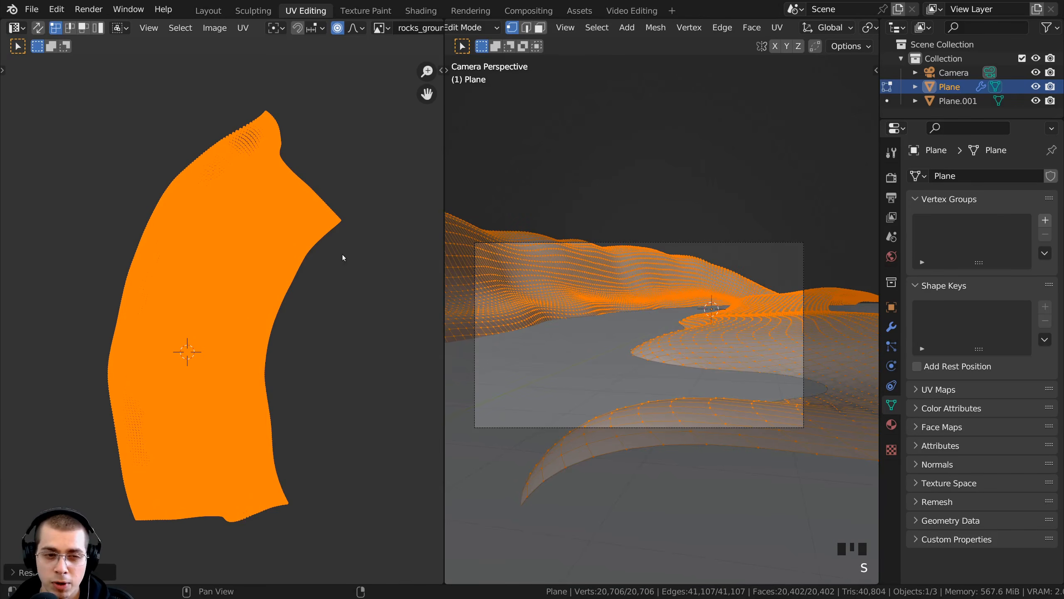
- Rotate the terrain's UVs slightly clockwise and inspect the displaced river bank in Object Mode
key("r")
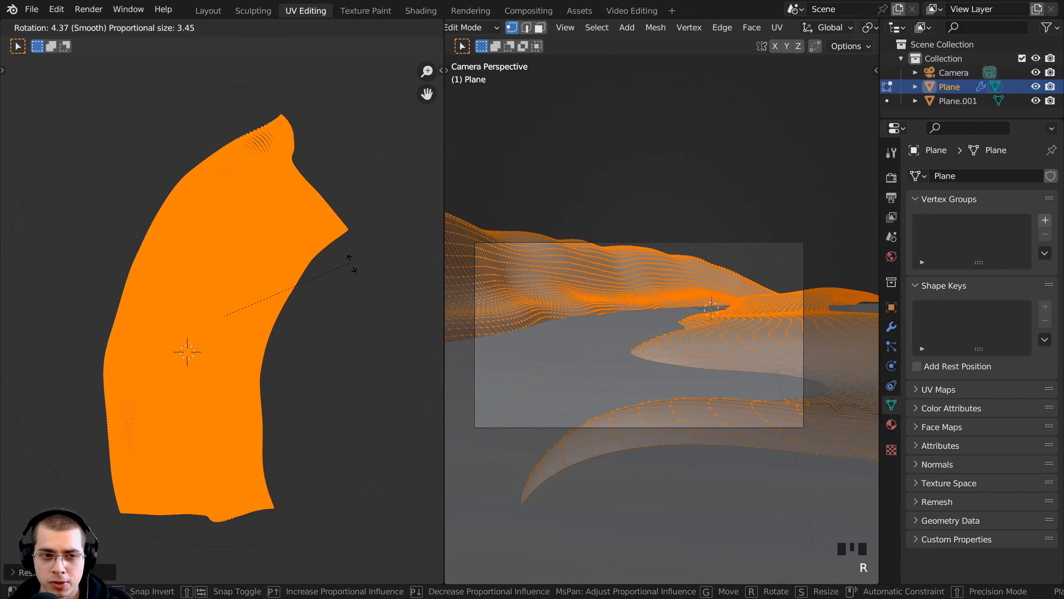
left_click(351, 267)
key("Tab")
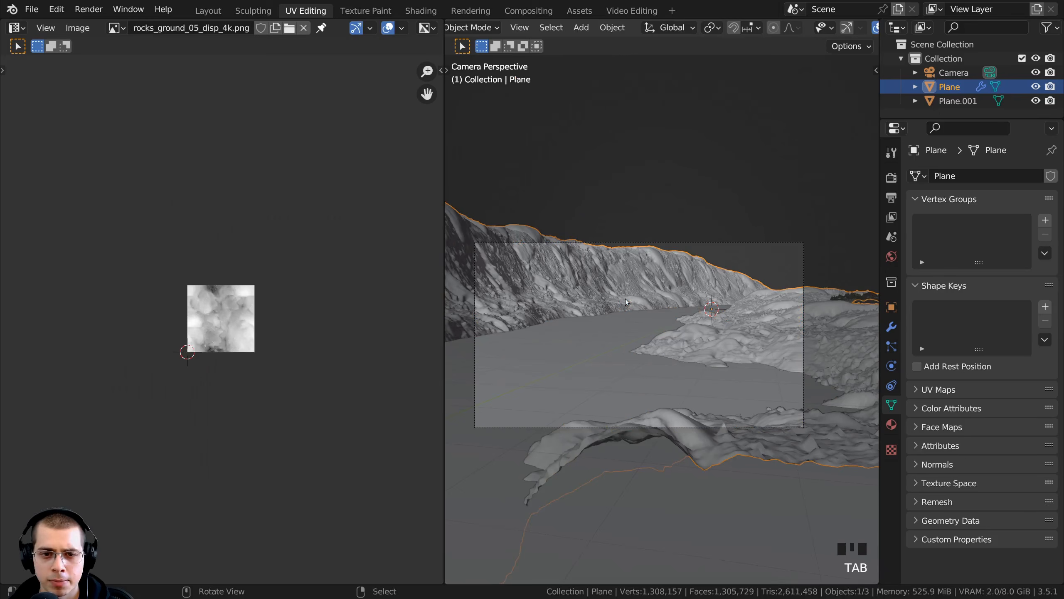
middle_click_drag(625, 300, 666, 345, "shift")
scroll(371, 340, "up", 2)
middle_click_drag(595, 307, 646, 272, "shift")
scroll(631, 360, "up", 1)
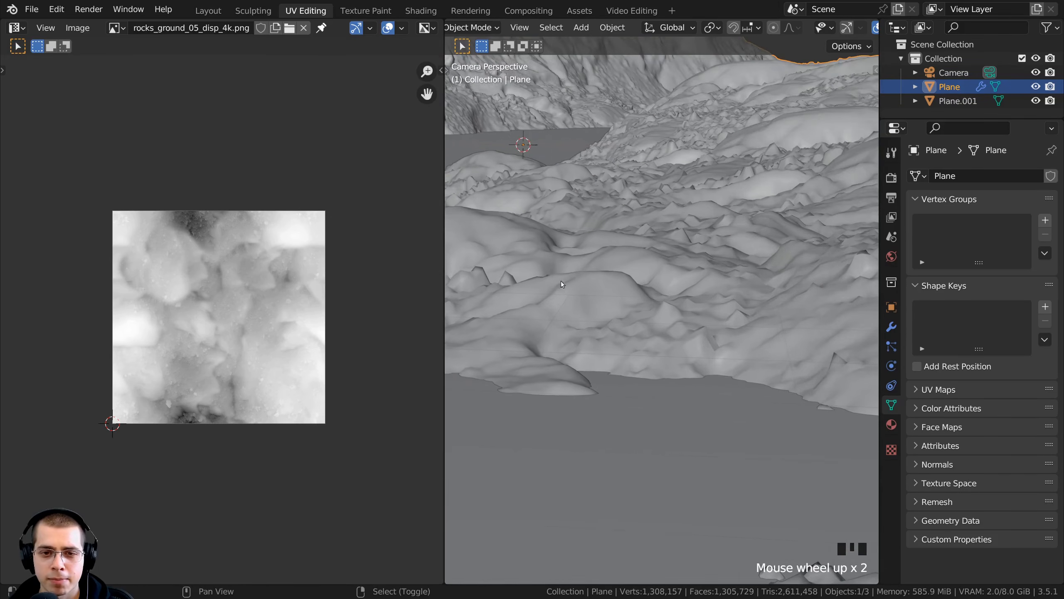
middle_click_drag(562, 285, 575, 296, "shift")
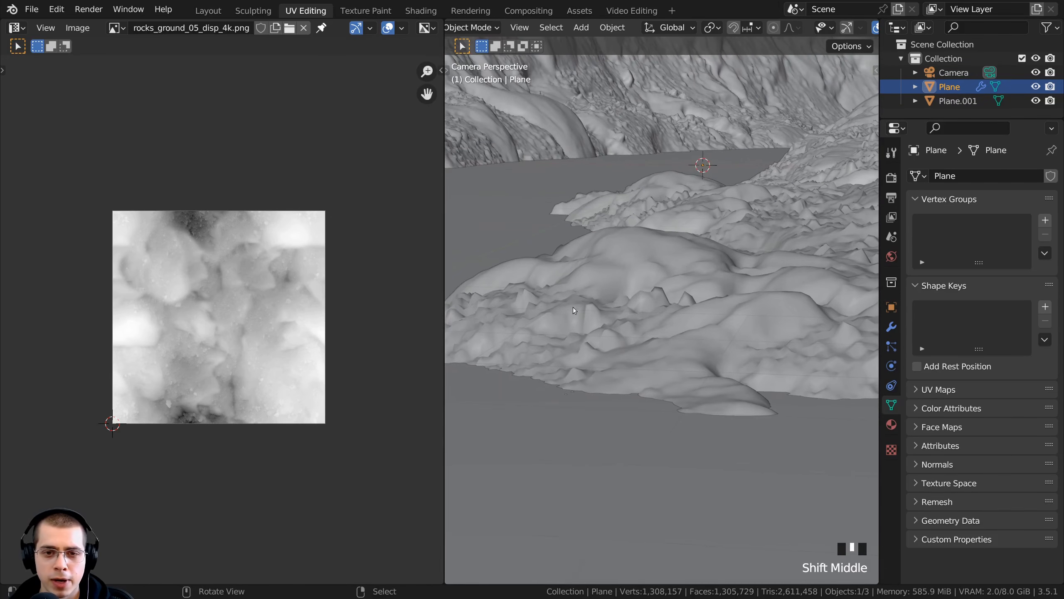
middle_click_drag(691, 285, 357, 308, "shift")
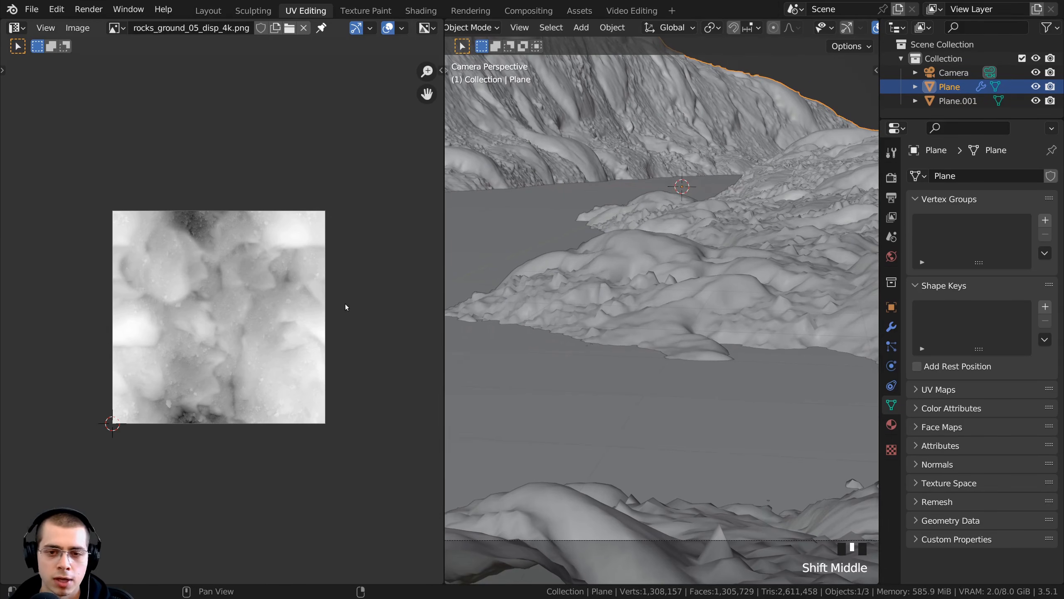
- Shift the terrain's UVs across the rock image in two small moves, checking the bank's displaced shape between them
key("Tab")
key("g")
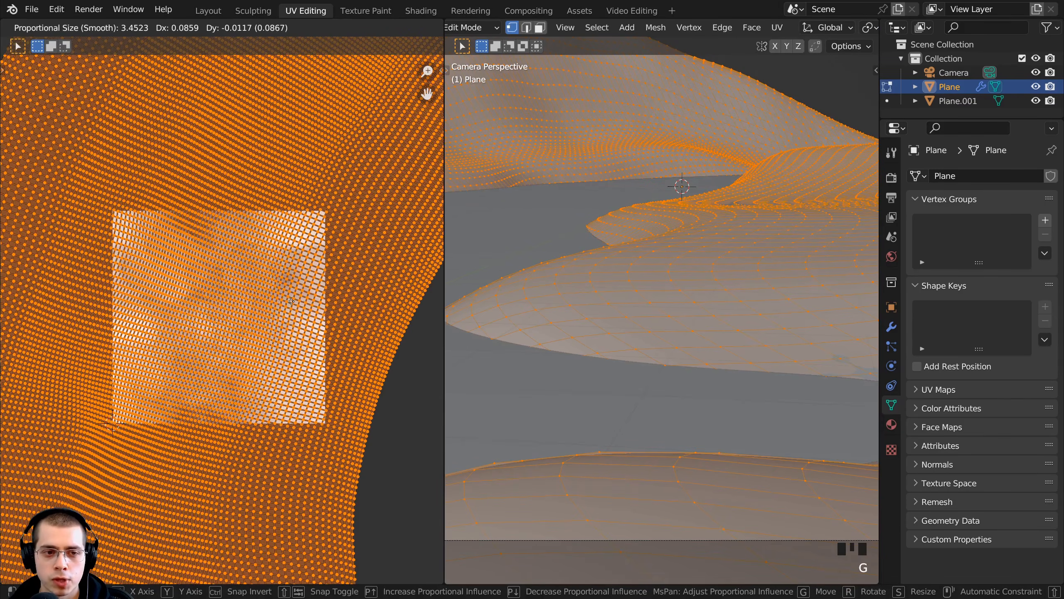
left_click(292, 304)
key("Tab")
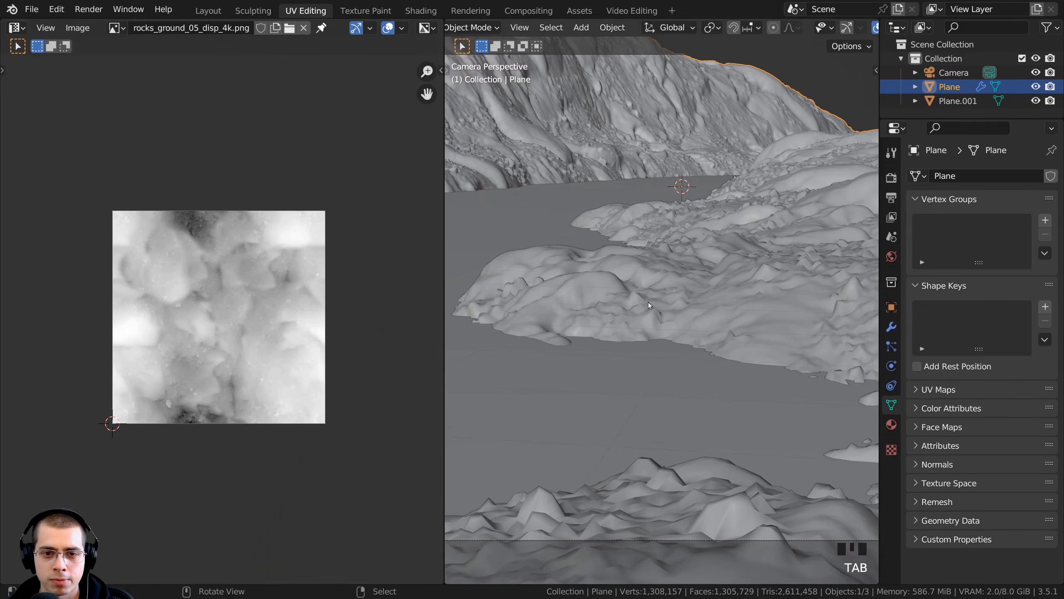
scroll(678, 283, "down", 4)
scroll(677, 283, "up", 2)
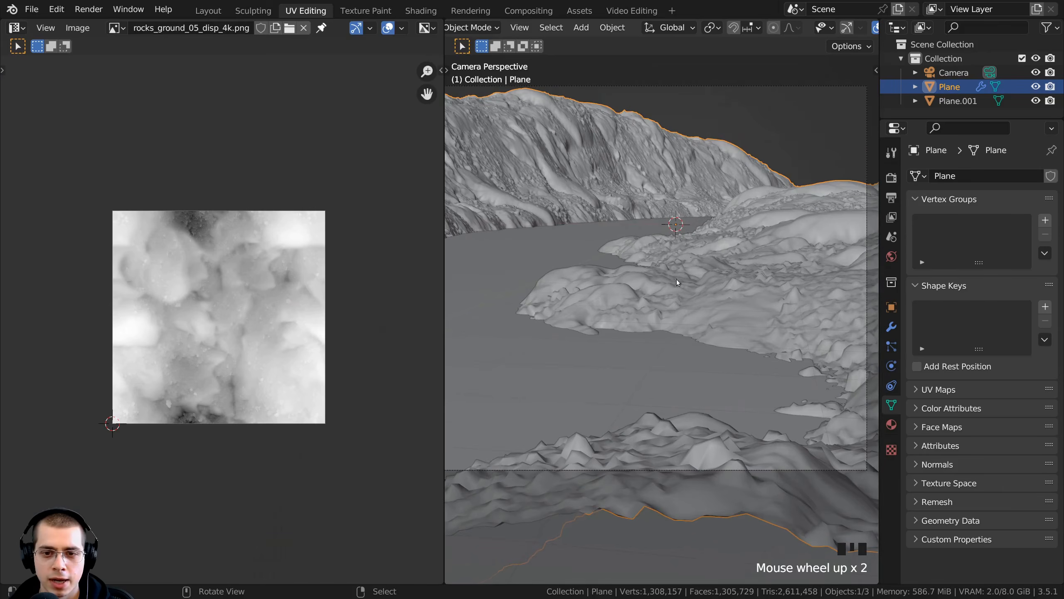
key("Tab")
key("g")
left_click(296, 308)
scroll(643, 272, "down", 3)
scroll(643, 271, "up", 2)
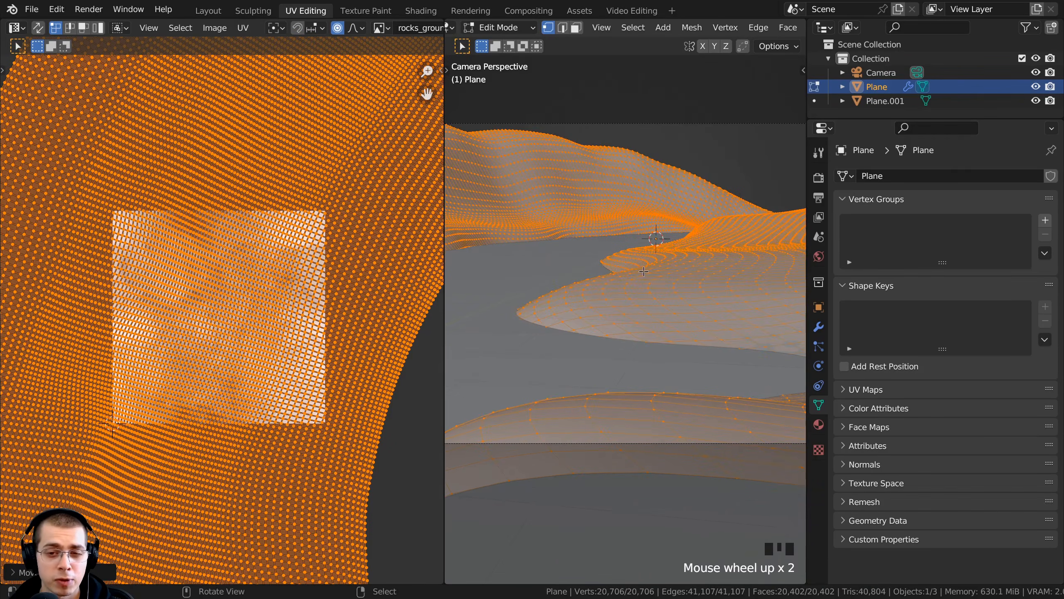
- Enable the Displace modifier's Edit Mode display and try moving the UVs to preview the displacement live
left_click(818, 328)
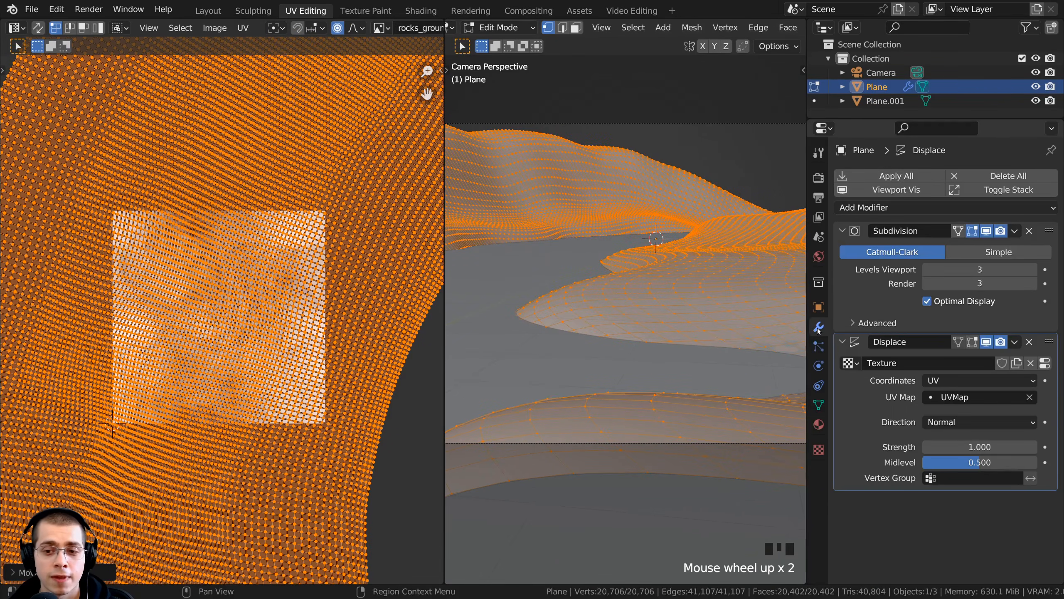
left_click(971, 342)
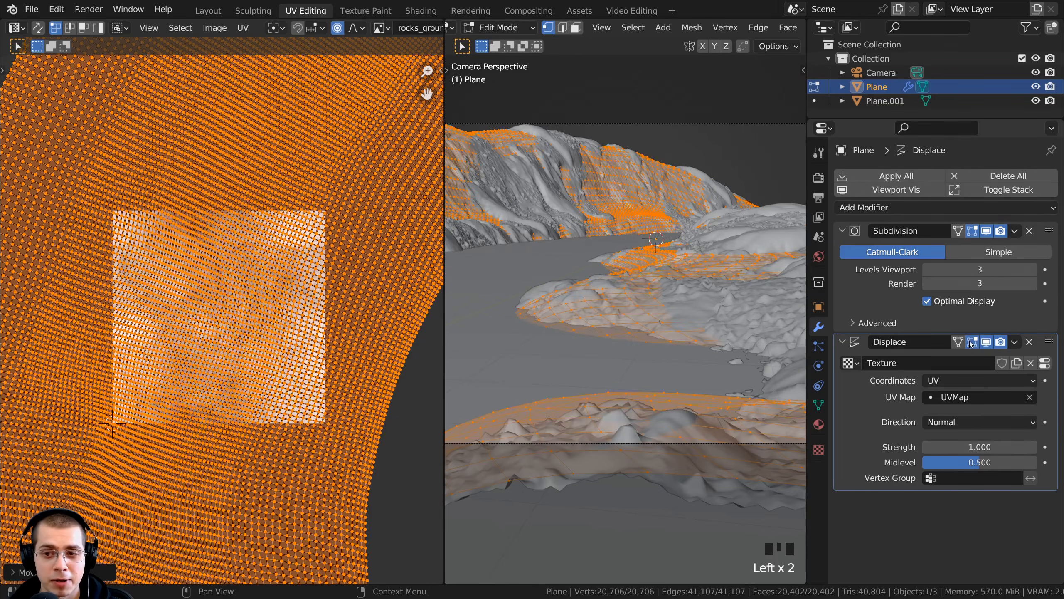
key("g")
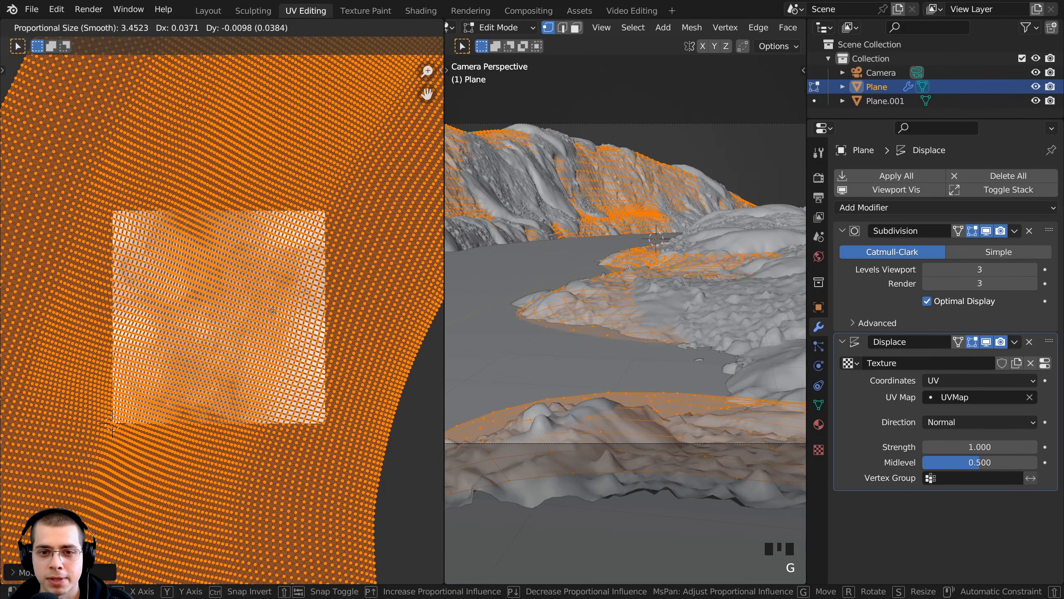
left_click(598, 236)
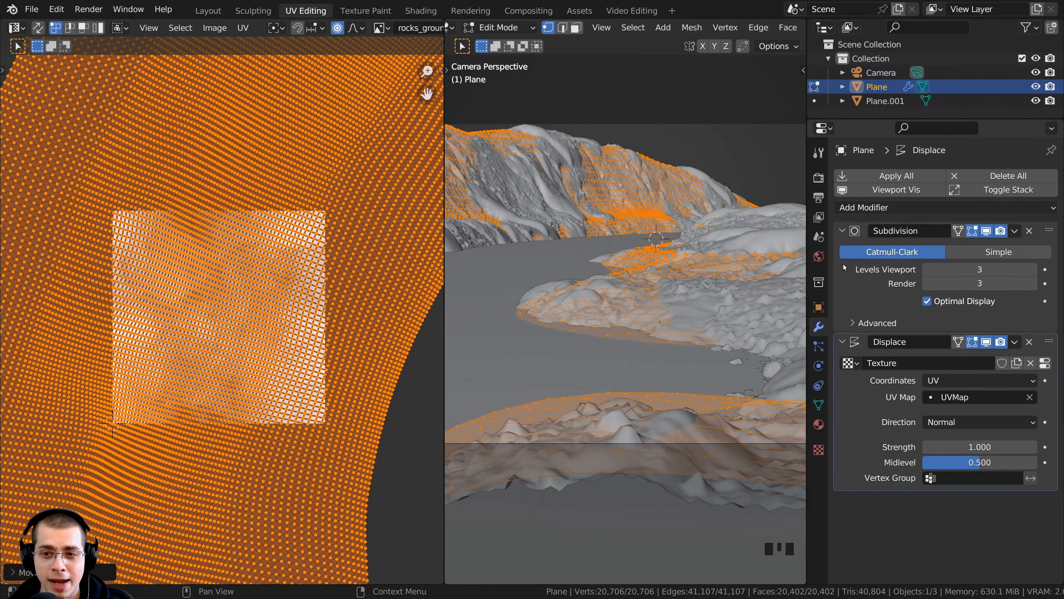
- Set the Subdivision modifier's viewport level to 1 and look over the whole terrain from outside the camera
left_click(930, 271)
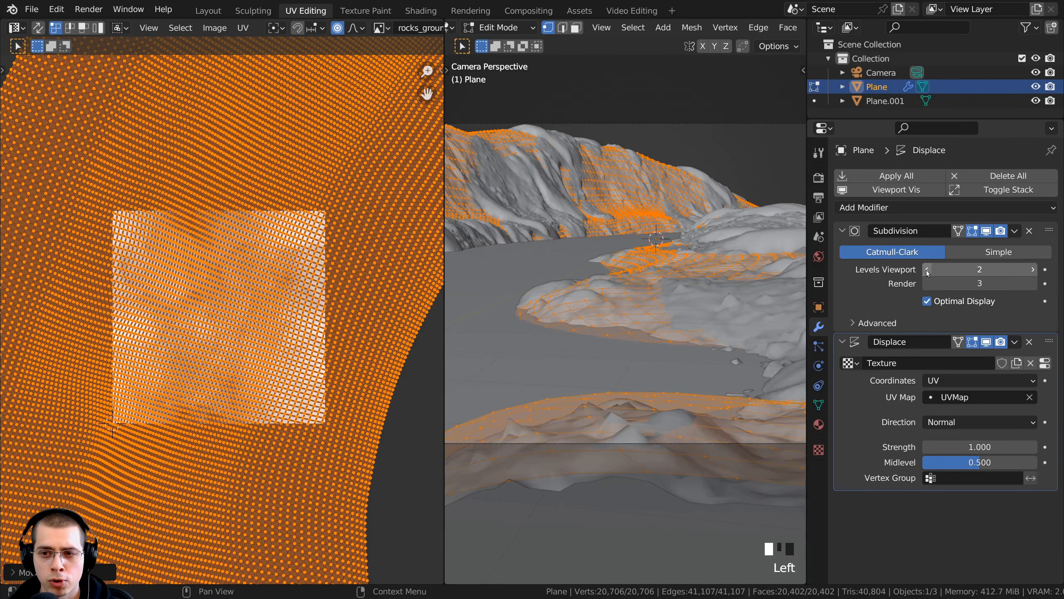
left_click(931, 270)
key("g")
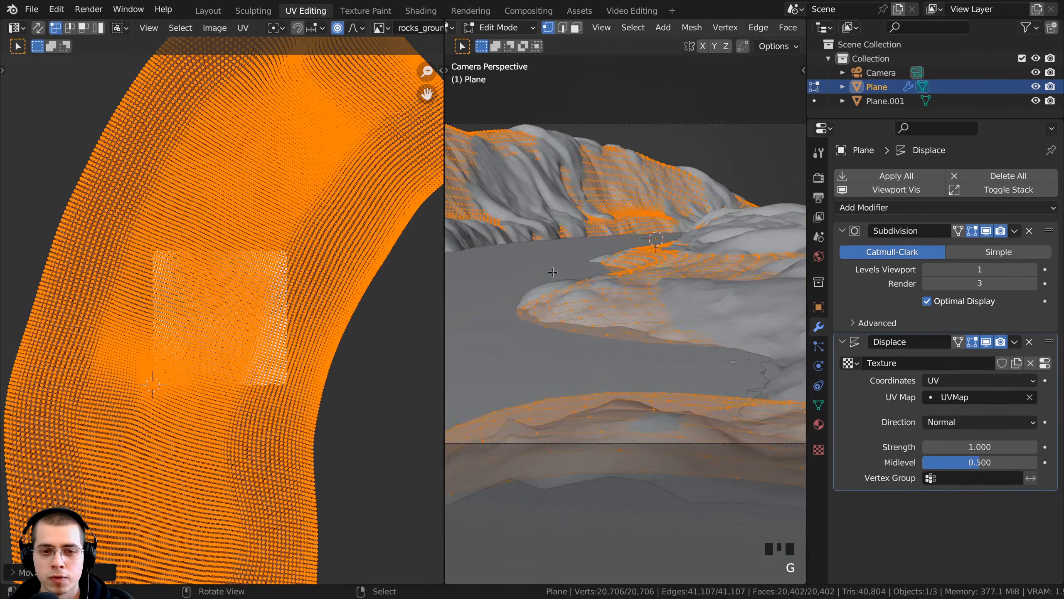
middle_click_drag(553, 272, 545, 293)
scroll(545, 293, "down", 2)
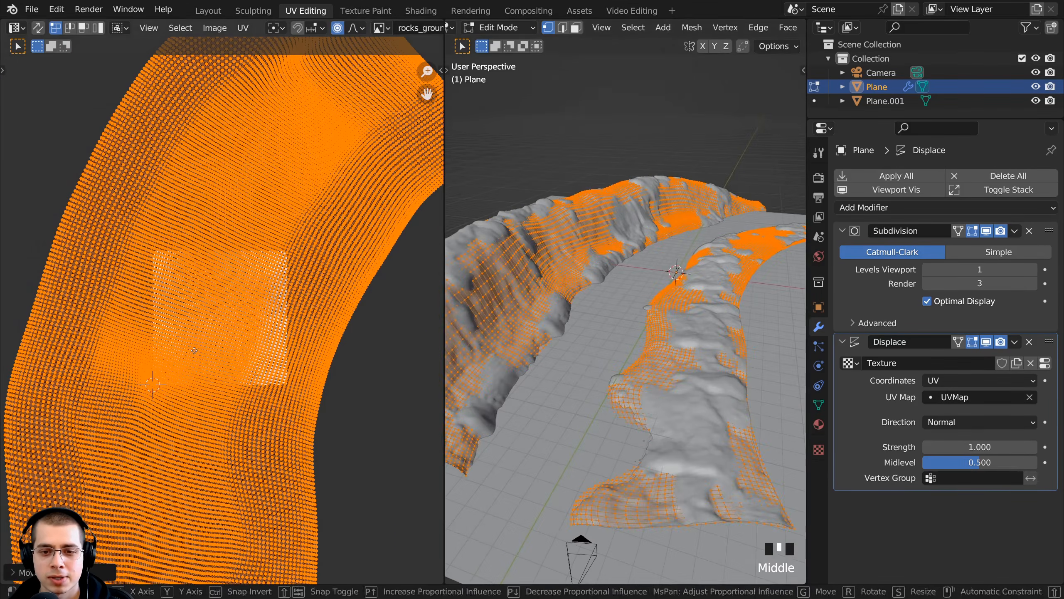
- Move and rescale the terrain's UVs while watching the displacement across both river banks
key("g")
left_click(252, 378)
scroll(252, 378, "down", 2)
key("s")
left_click(134, 394)
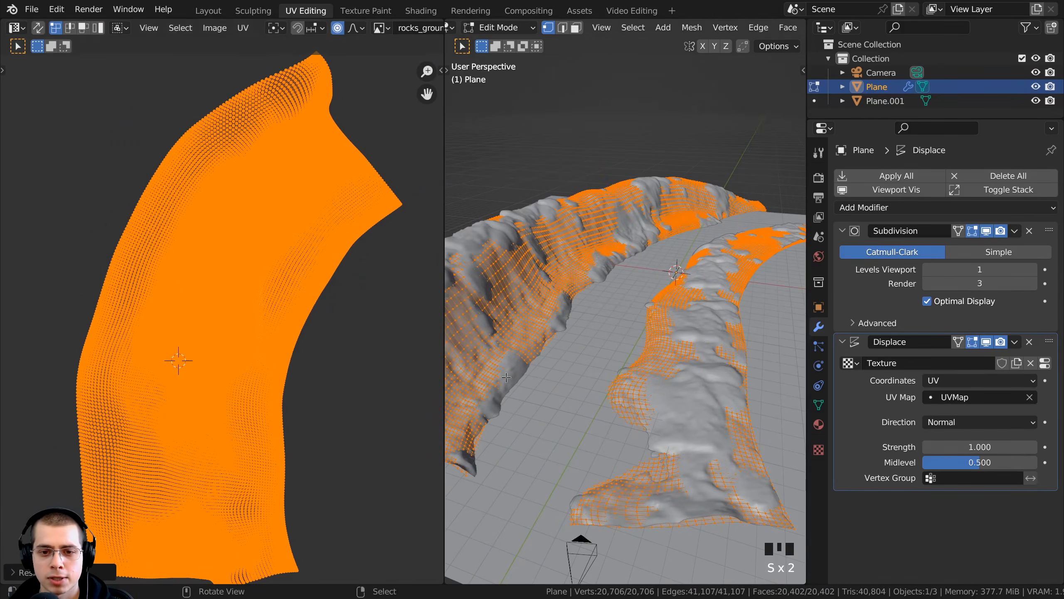
- Fine-tune the scale and rotation of the terrain's UVs while looking through the camera
key("KP_0")
key("s")
left_click(221, 393)
key("s")
left_click(268, 401)
key("r")
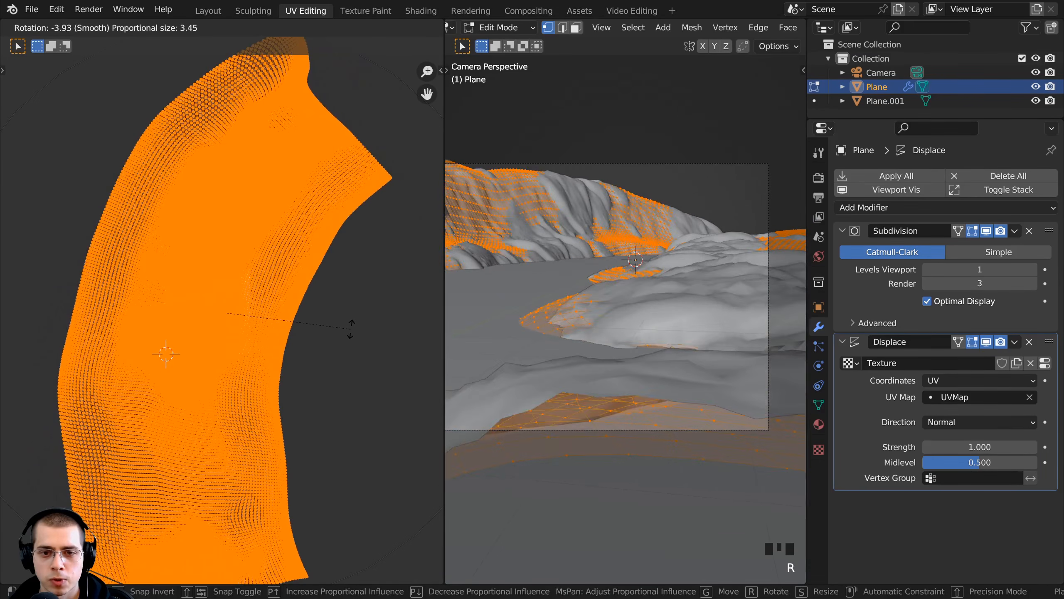
left_click(355, 344)
- Return to Object Mode and widen the 3D viewport by narrowing the image editor
key("Tab")
middle_click_drag(679, 268, 689, 276, "shift")
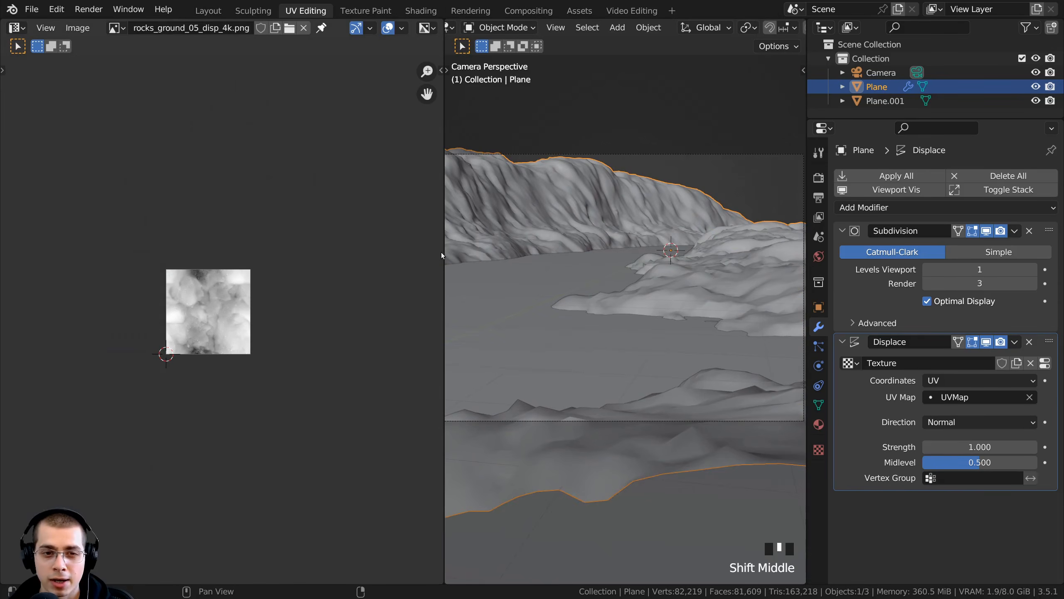
left_click_drag(419, 252, 329, 252)
middle_click_drag(587, 293, 626, 314, "shift")
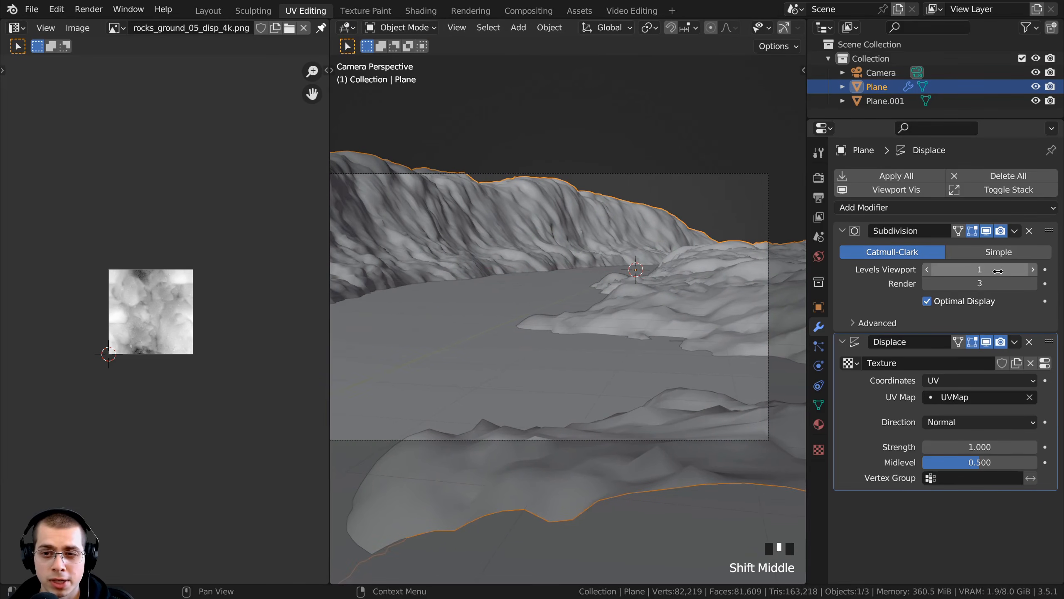
- Compare Subdivision viewport levels 3 and 2 on the terrain, leaving the level at 2
left_click_drag(981, 269, 991, 268)
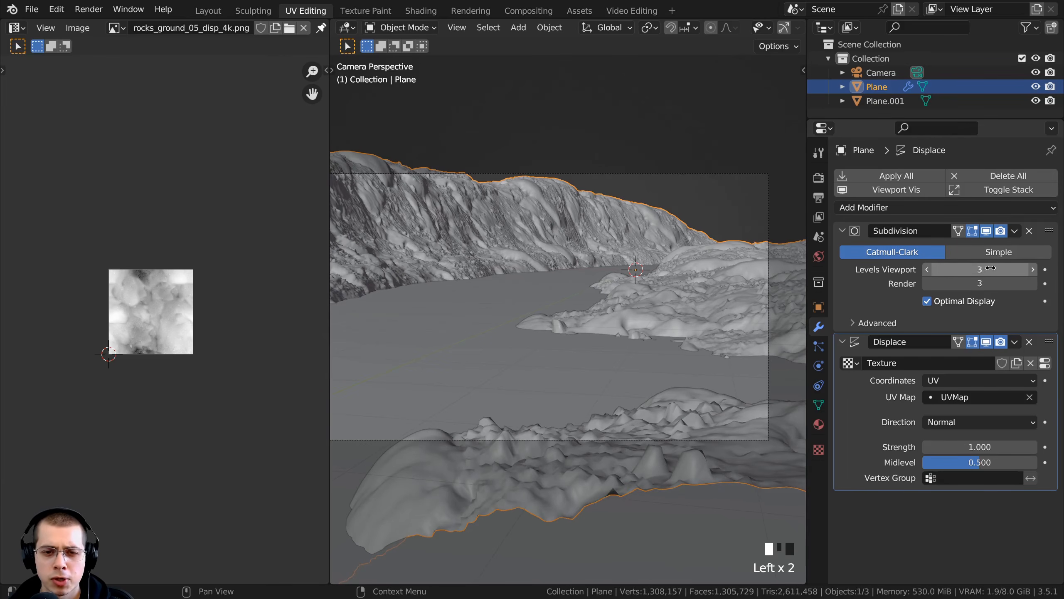
scroll(644, 297, "up", 2)
left_click_drag(978, 270, 963, 269)
scroll(578, 335, "down", 2)
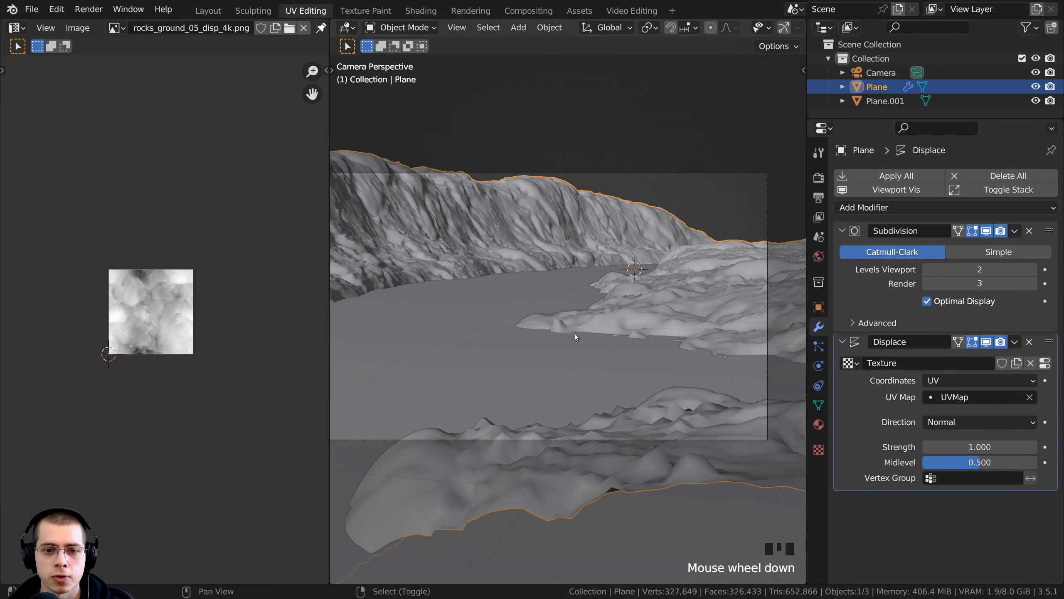
- Set the Displace modifier's strength to 0.8 and inspect the pointed rocks on the bank up close
middle_click_drag(578, 335, 601, 304, "shift")
scroll(498, 342, "up", 6)
middle_click_drag(498, 342, 587, 322, "shift")
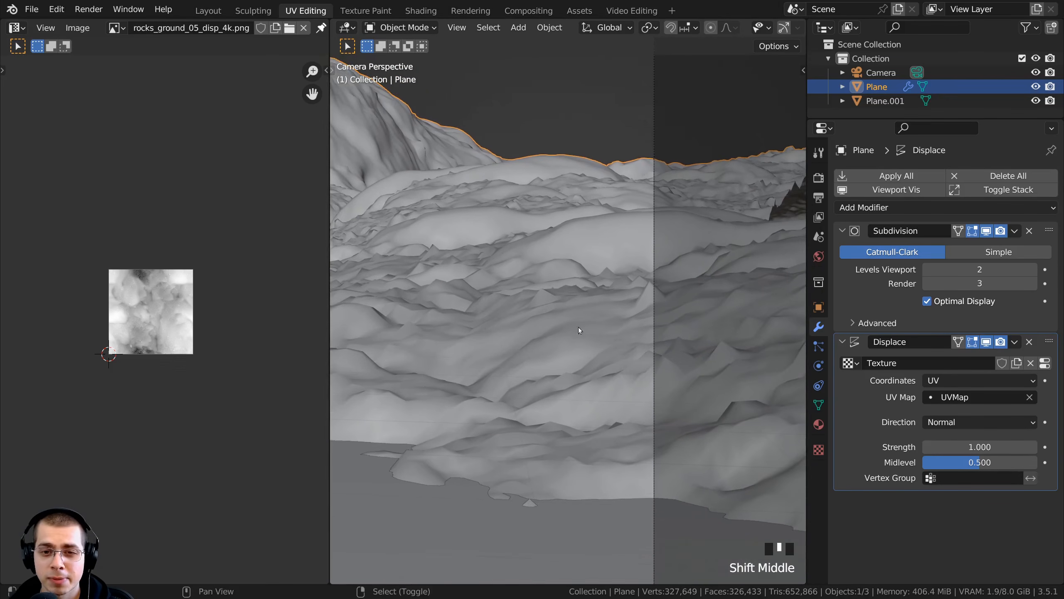
scroll(647, 322, "up", 7)
double_click(978, 447)
key("BackSpace")
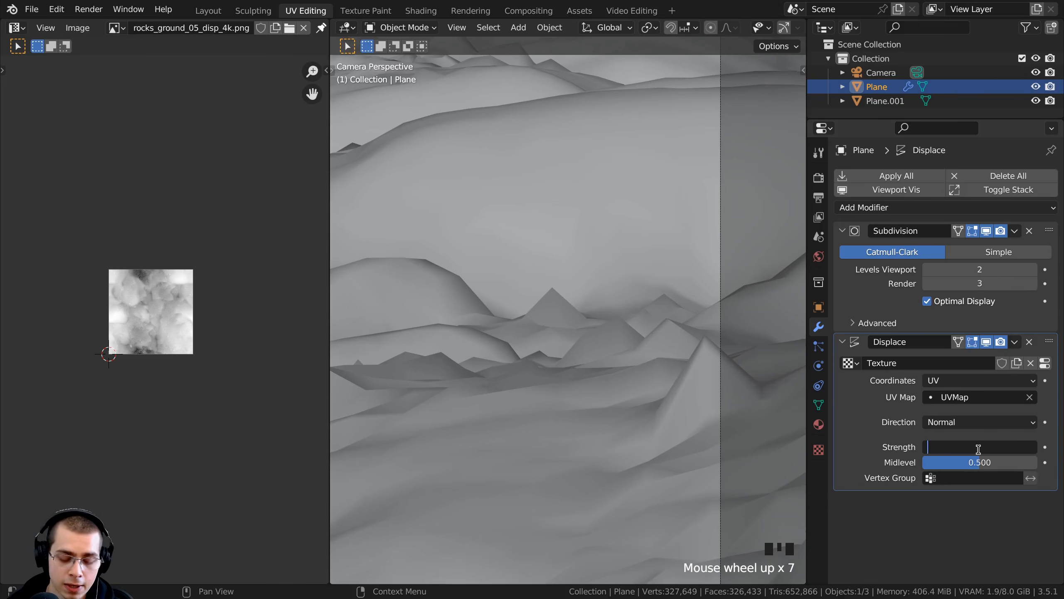
type(".8")
key("Return")
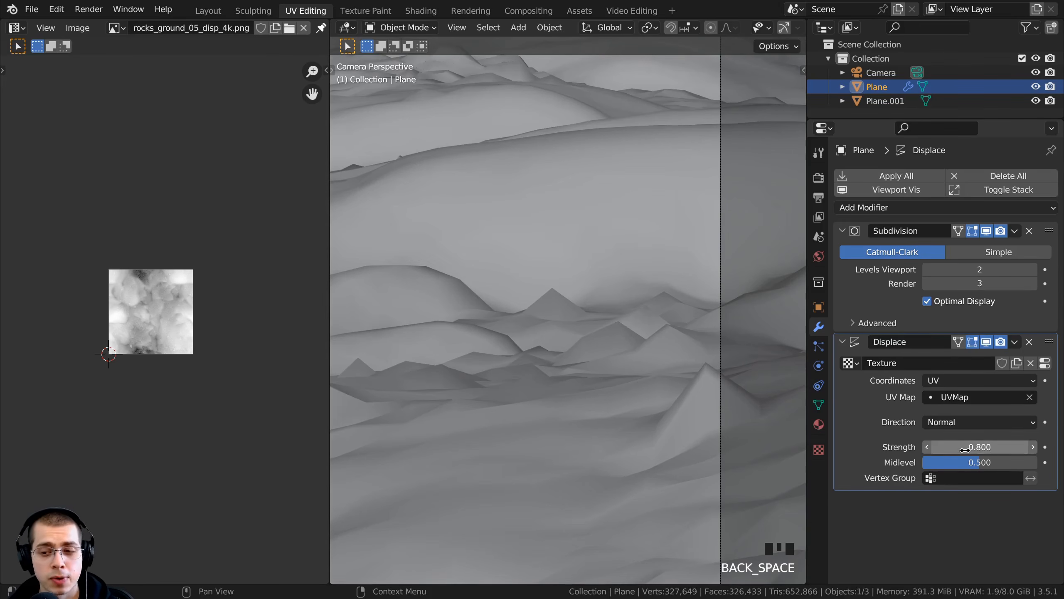
scroll(545, 398, "down", 7)
middle_click_drag(544, 398, 520, 424, "shift")
scroll(684, 363, "up", 1)
middle_click_drag(685, 363, 561, 359, "shift")
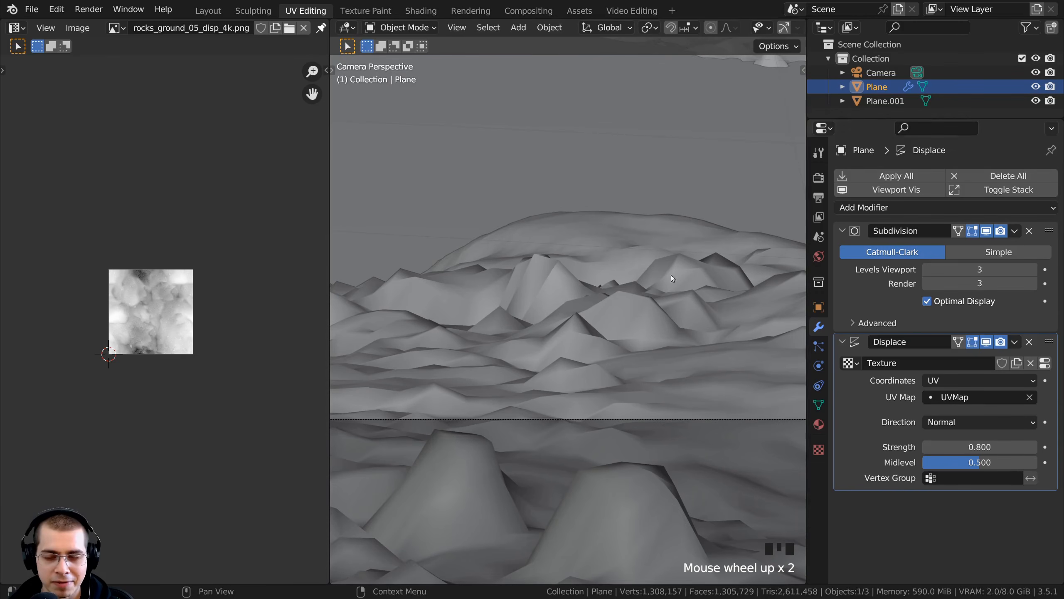
- Inspect the bank up close, then set the terrain's Subdivision viewport level to 2
scroll(511, 247, "up", 2)
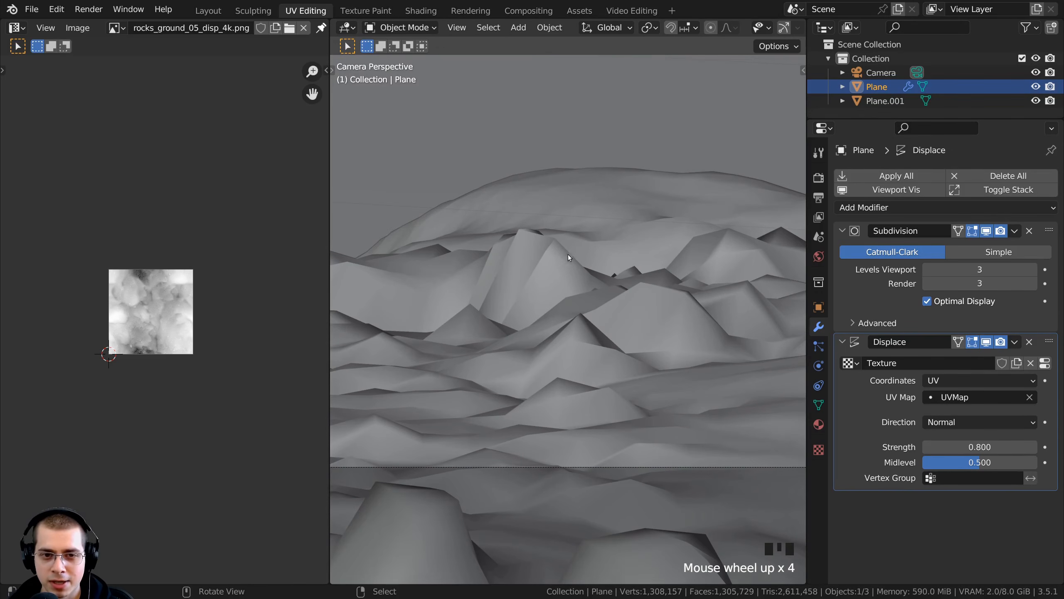
scroll(507, 259, "down", 7)
scroll(551, 384, "up", 4)
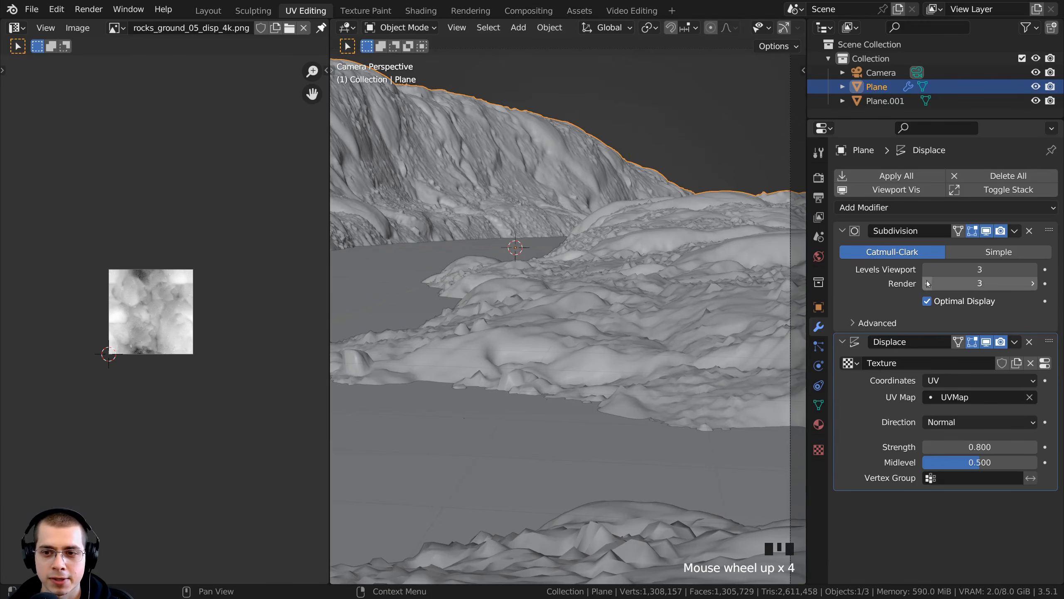
left_click(929, 271)
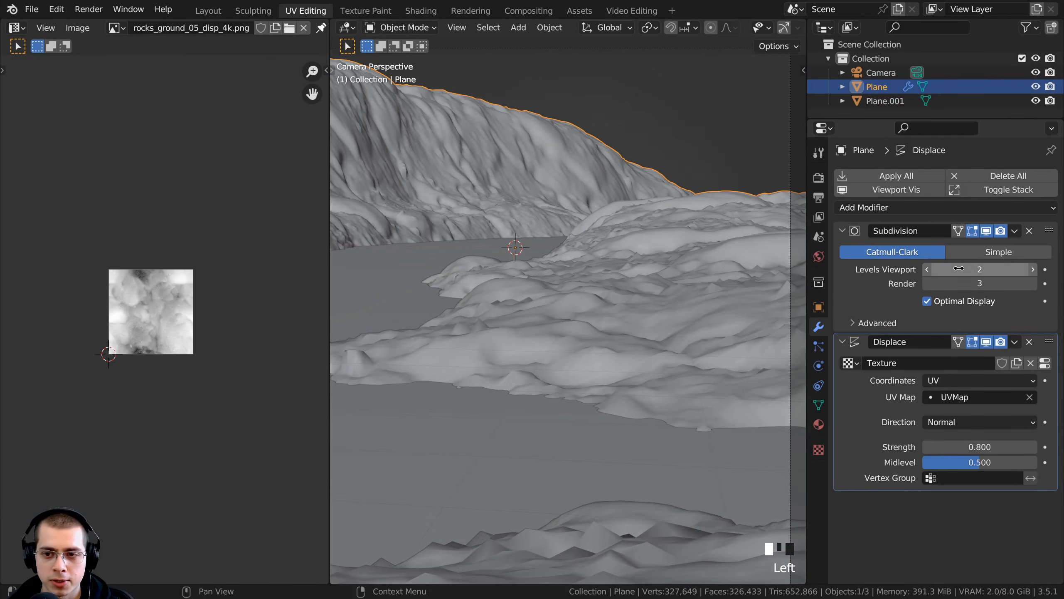
middle_click_drag(648, 357, 490, 204, "shift")
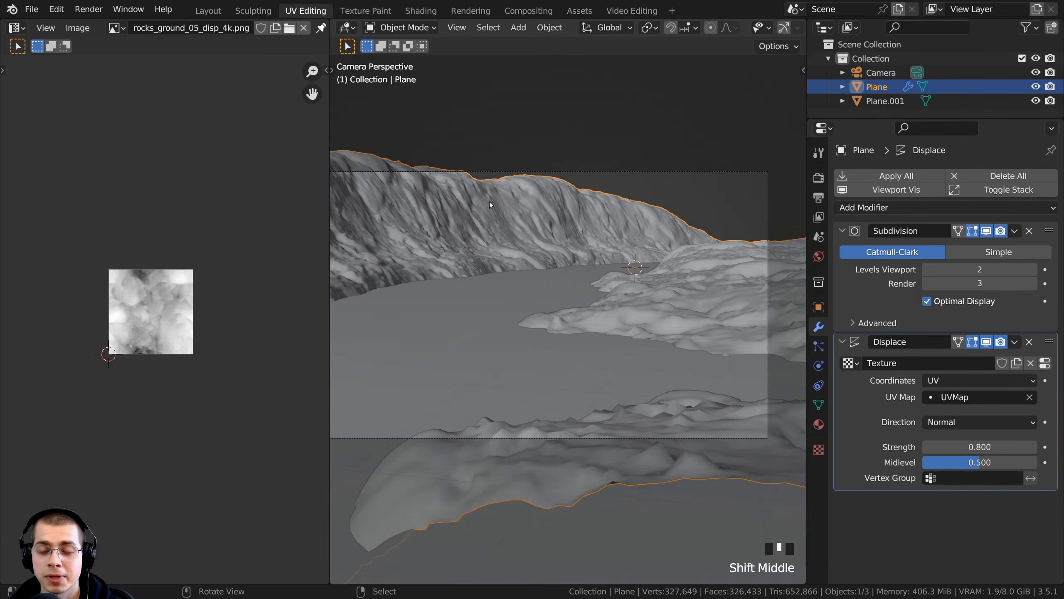
- Switch to the Layout workspace and look through the scene camera
left_click(209, 10)
scroll(464, 262, "down", 3)
middle_click_drag(464, 263, 493, 231)
key("KP_0")
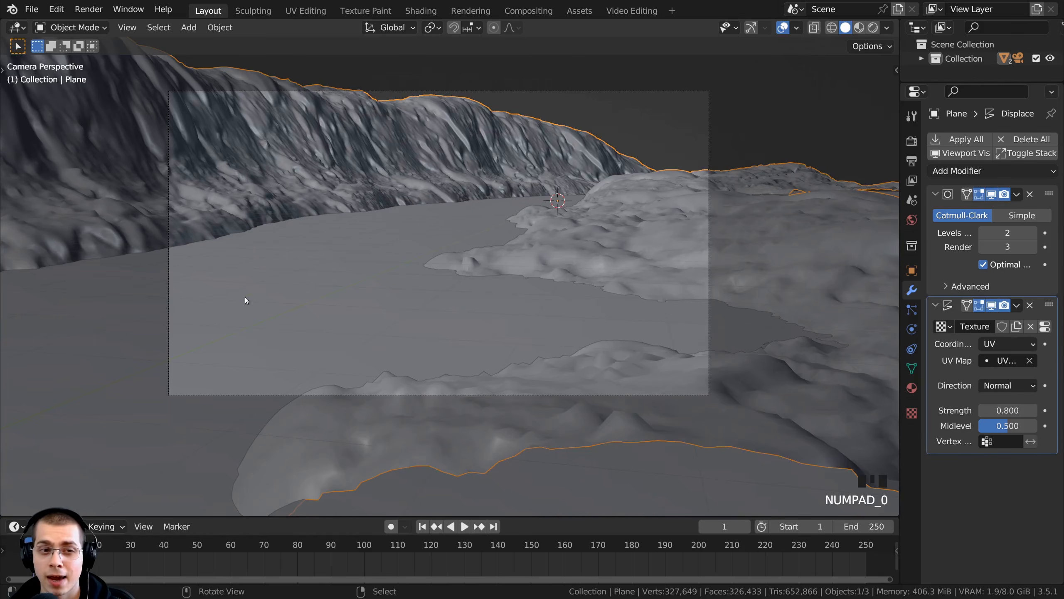
- In Edit Mode, move vertices on the middle spit and its tip with smooth proportional editing, extending the point into the river
key("Tab")
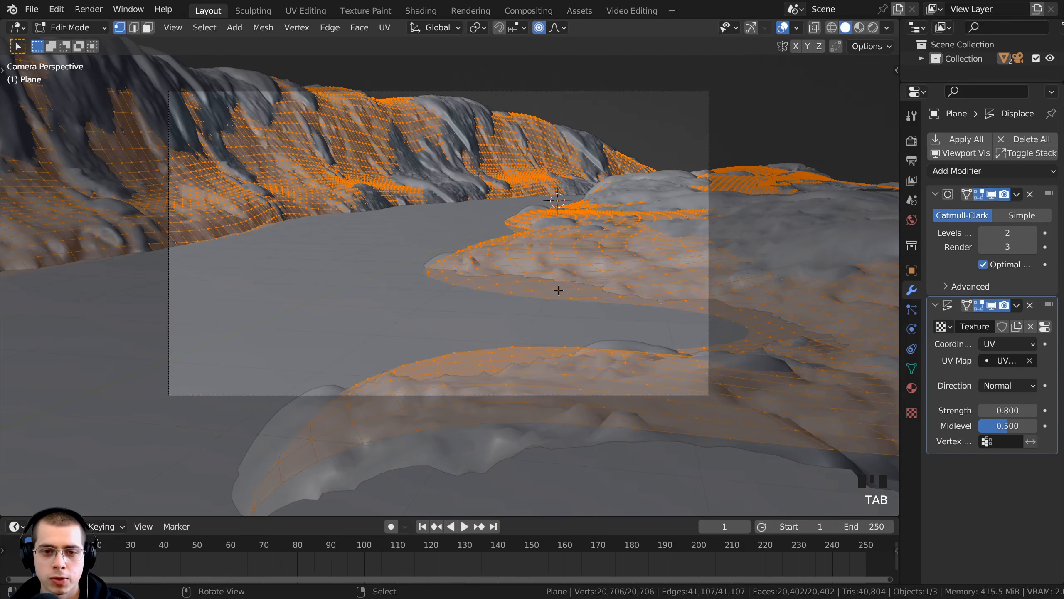
right_click(555, 288)
key("g")
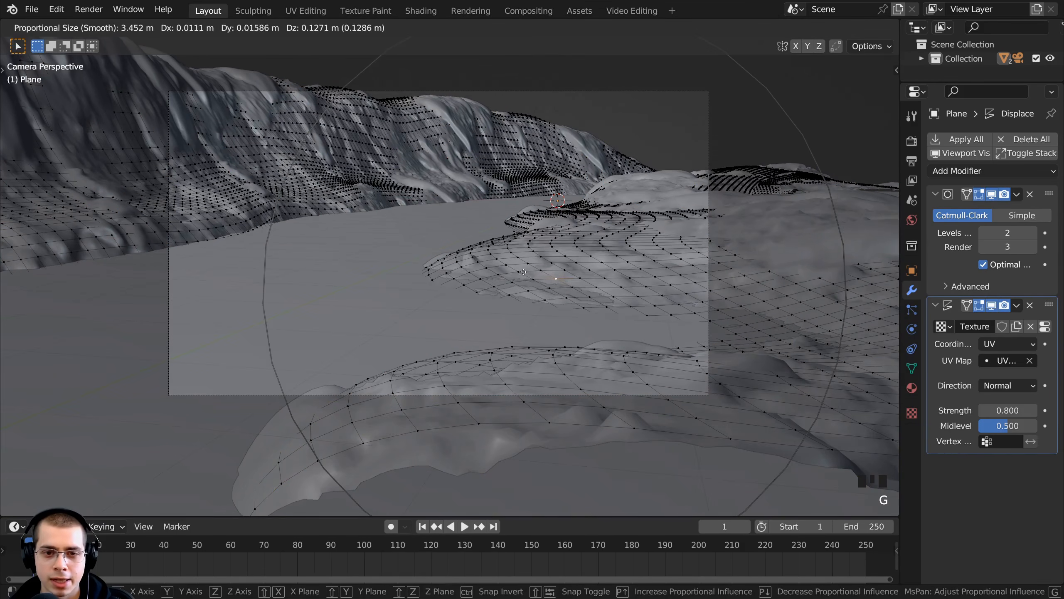
left_click(524, 281)
key("g")
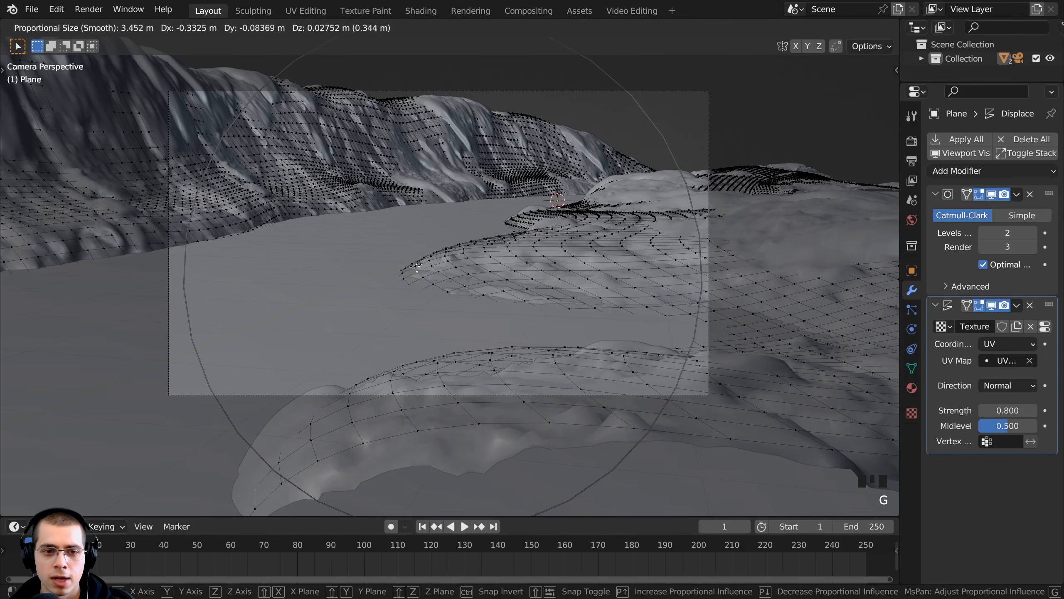
left_click(533, 353)
- Move vertices on the foreground bank and around the inlet behind it with proportional editing to reshape the near shoreline
key("g")
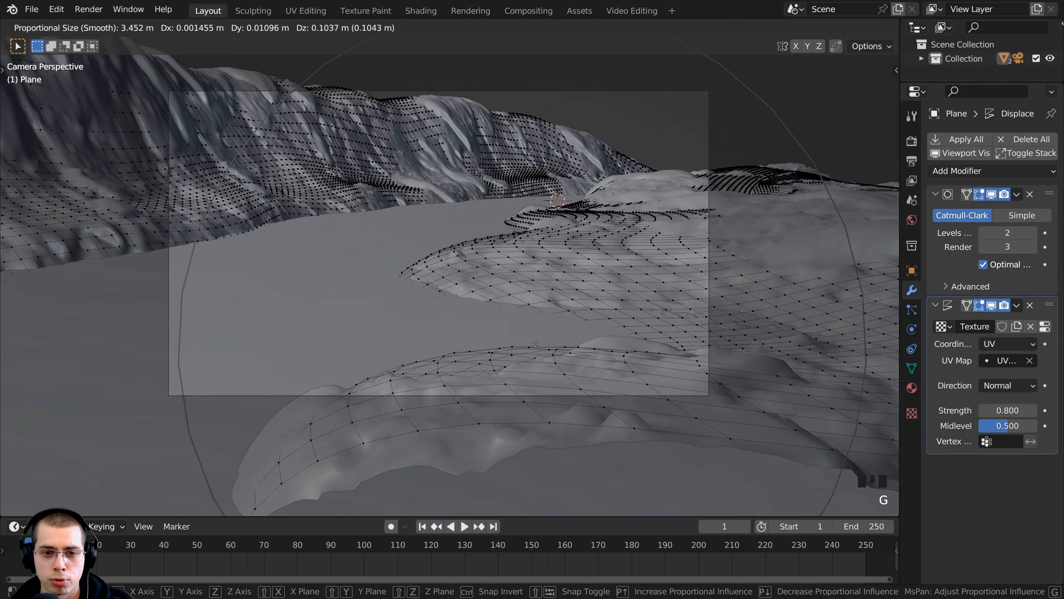
right_click(499, 371)
key("g")
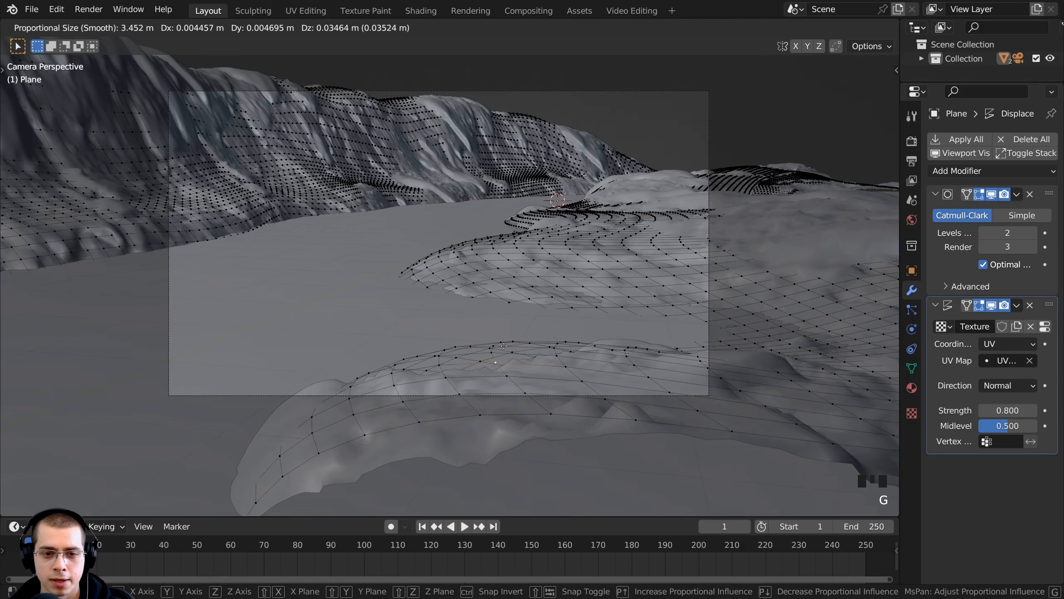
left_click(791, 324)
key("g")
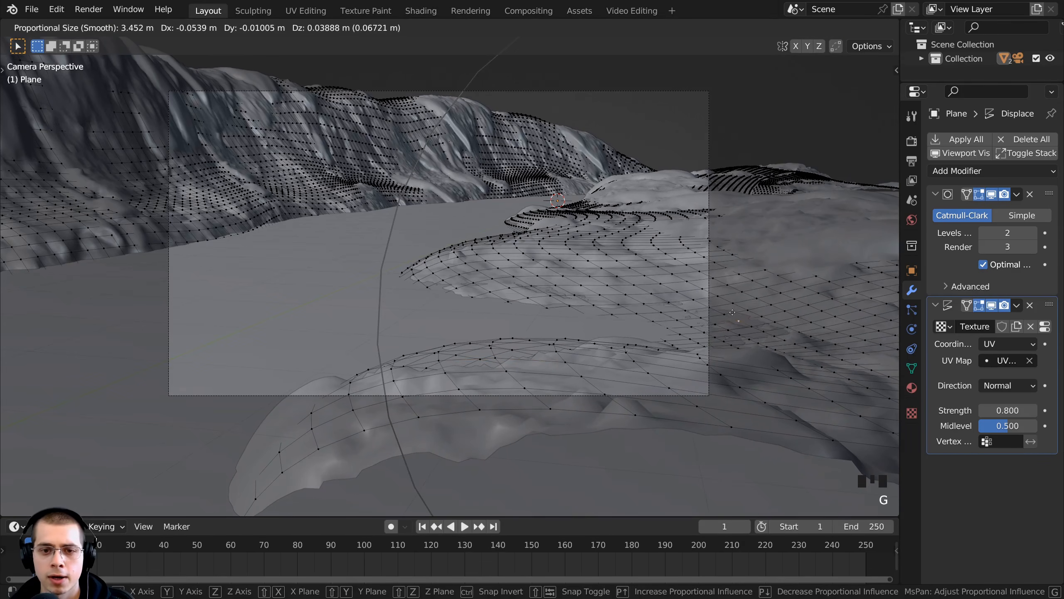
left_click(730, 315)
- Adjust the height of the middle spit by moving vertices at its water edge and near its tip
scroll(708, 318, "up", 3)
right_click(678, 320)
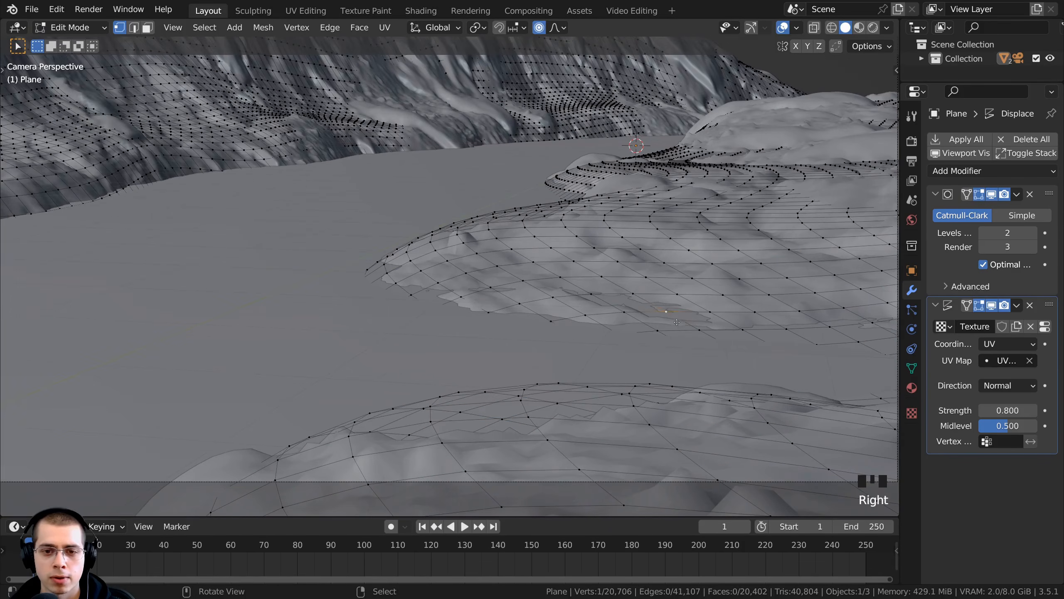
key("g")
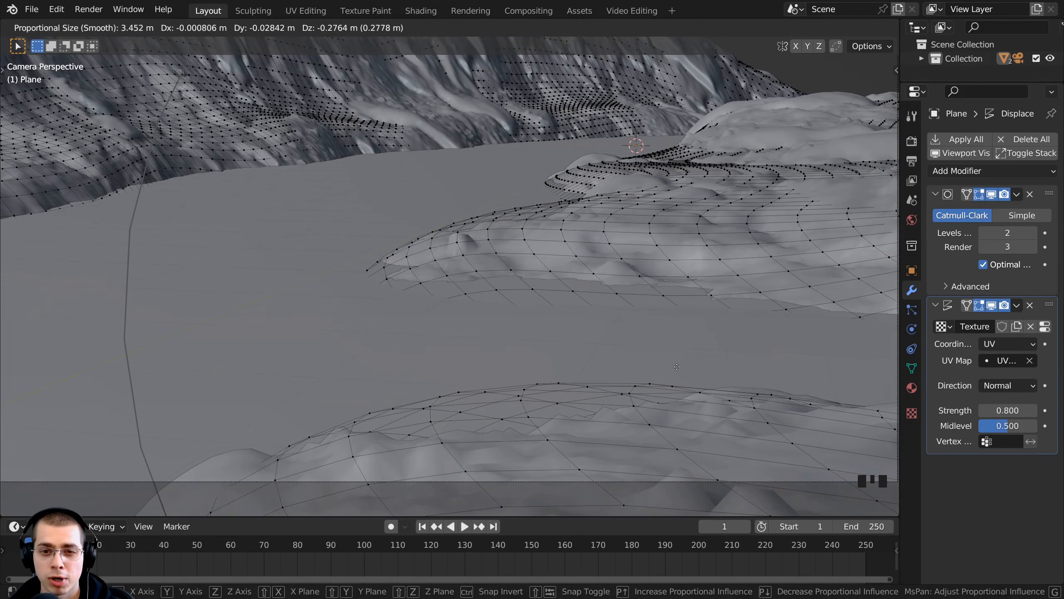
left_click(676, 315)
right_click(453, 243)
key("g")
left_click(450, 241)
- From above, move vertices along the cliff-side riverbank in and out with proportional editing to give that shoreline irregular curves
middle_click_drag(246, 168, 413, 331, "shift")
scroll(413, 331, "down", 5)
middle_click_drag(413, 332, 423, 186, "shift")
key("g")
scroll(489, 303, "down", 1)
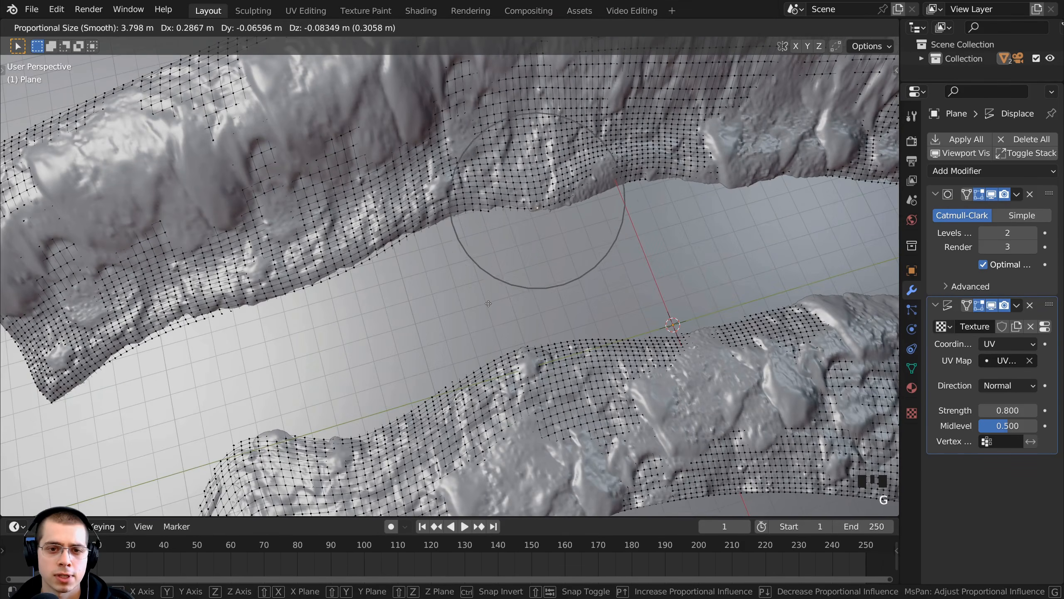
left_click(488, 303)
key("g")
scroll(432, 220, "down", 1)
left_click(425, 216)
key("g")
left_click(422, 180)
right_click(443, 206)
key("g")
left_click(443, 199)
right_click(334, 224)
key("g")
left_click(333, 235)
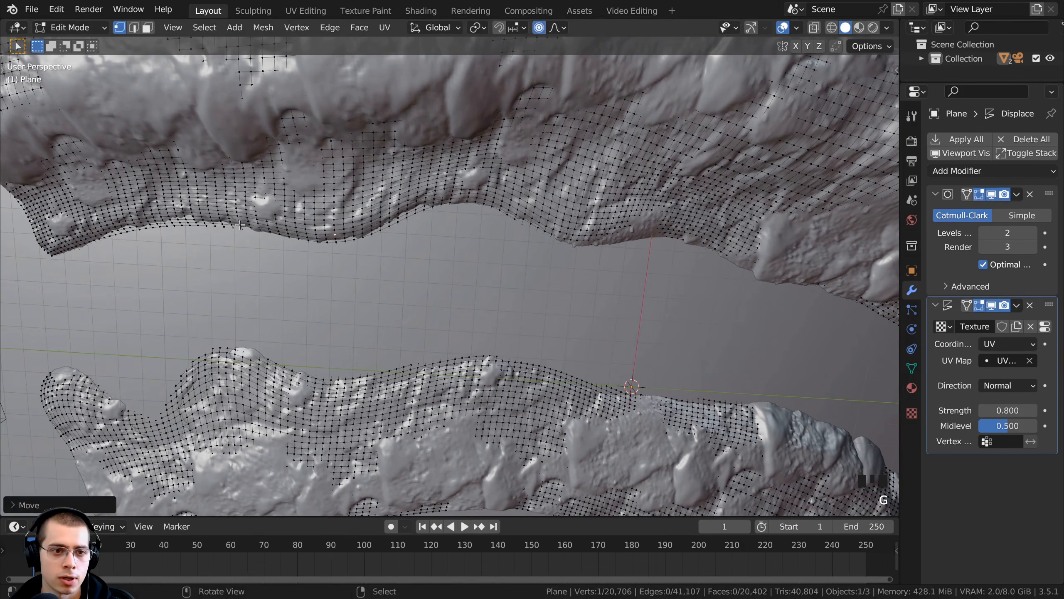
- Return to the camera view and move a terrain vertex beside the low strip of land off the middle spit in Edit Mode
key("KP_0")
middle_click_drag(333, 236, 461, 243, "shift")
key("Tab")
scroll(476, 241, "up", 2)
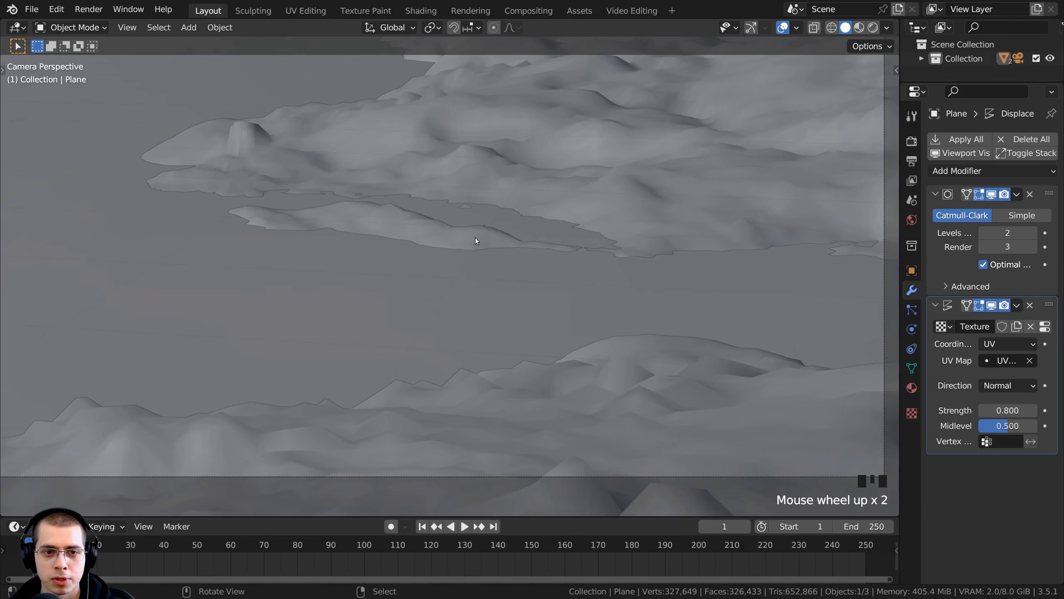
right_click(473, 239)
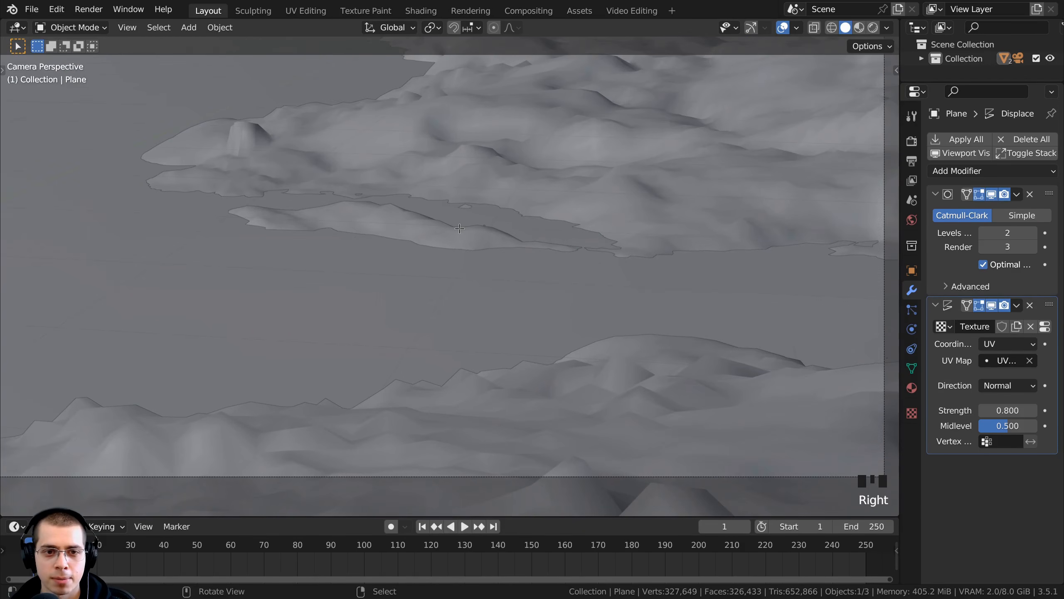
key("Tab")
key("g")
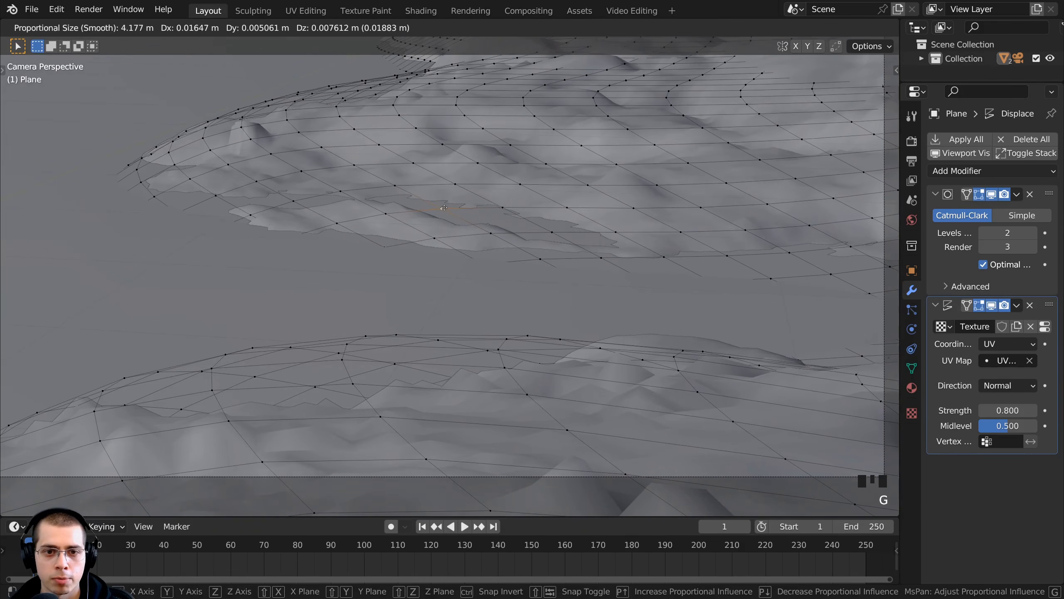
left_click(599, 209)
- Return to Object Mode and examine the reshaped shoreline and the low island through the camera
scroll(712, 257, "down", 3)
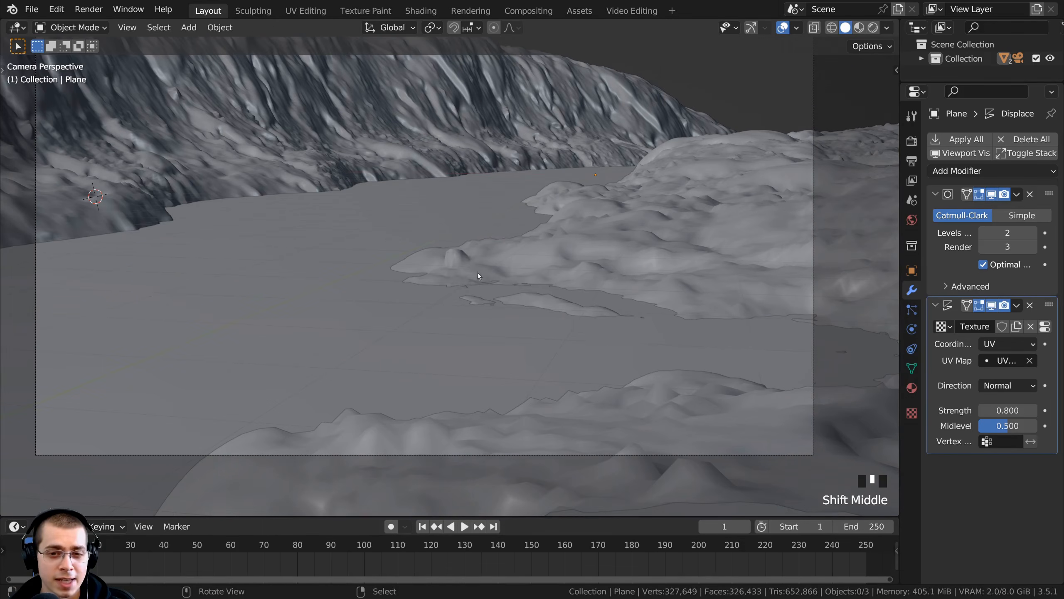
middle_click_drag(394, 350, 404, 334, "shift")
scroll(498, 288, "up", 2)
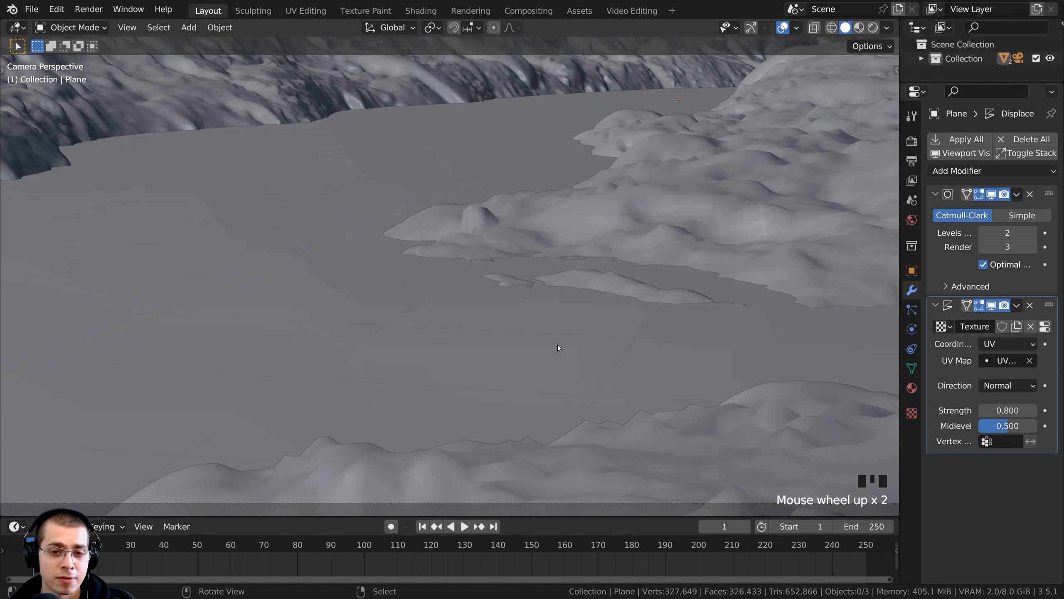
scroll(543, 282, "down", 2)
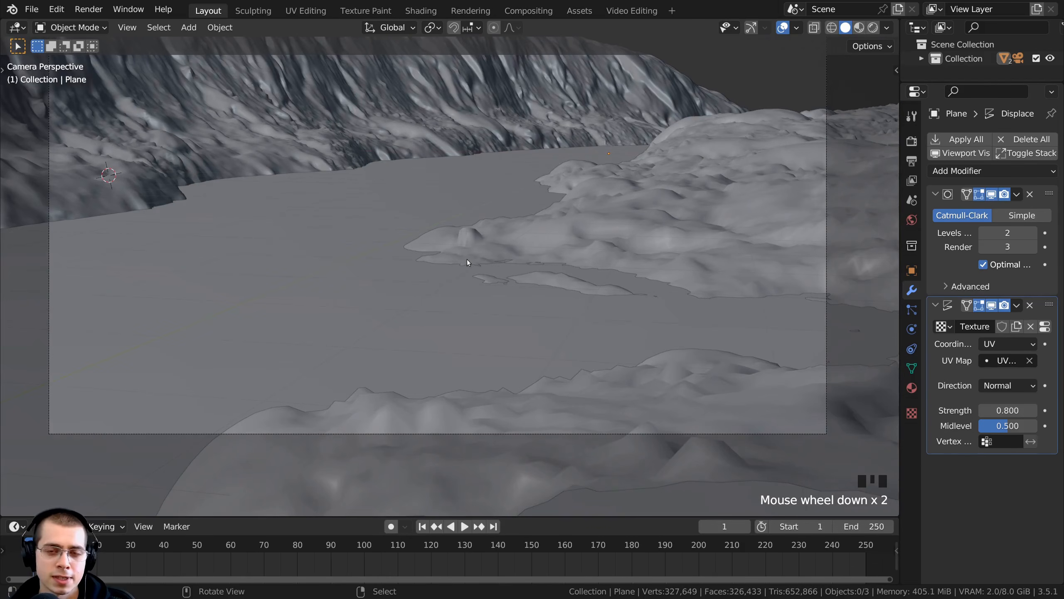
middle_click_drag(540, 176, 503, 368, "shift")
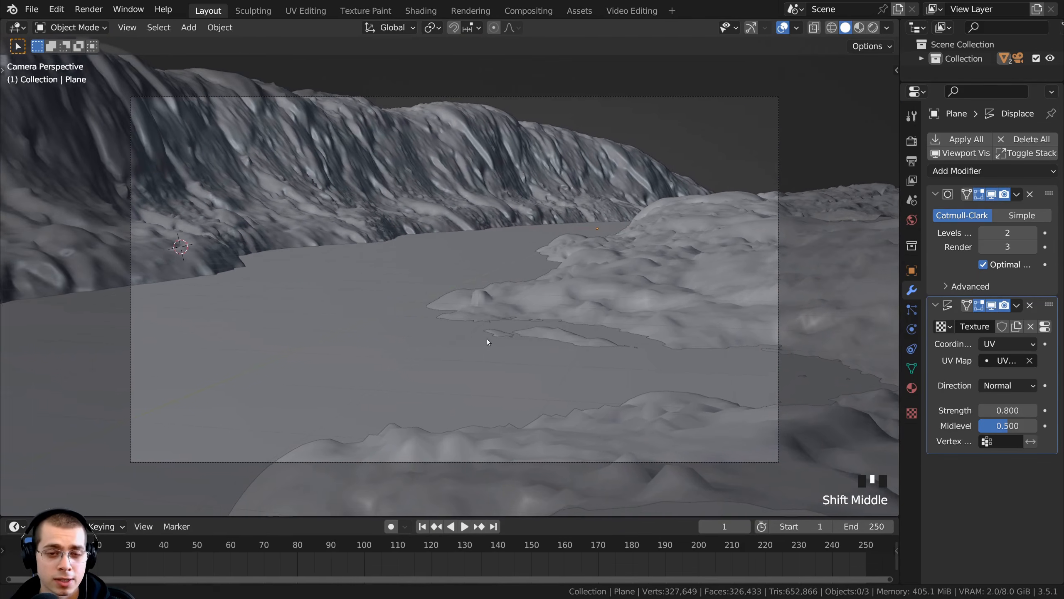
scroll(487, 339, "up", 1)
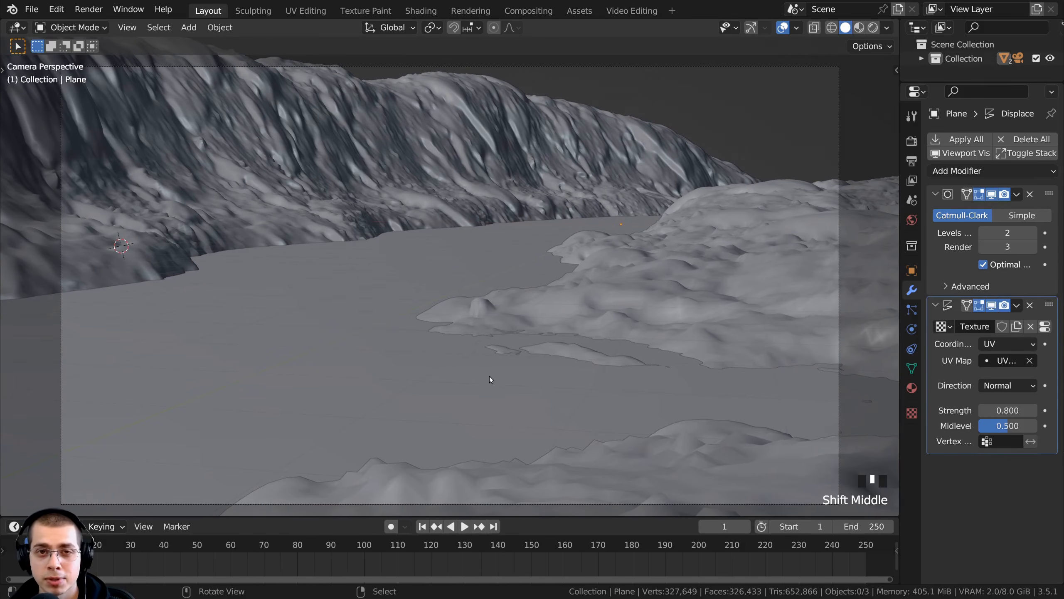
scroll(487, 392, "up", 1)
scroll(491, 398, "down", 1)
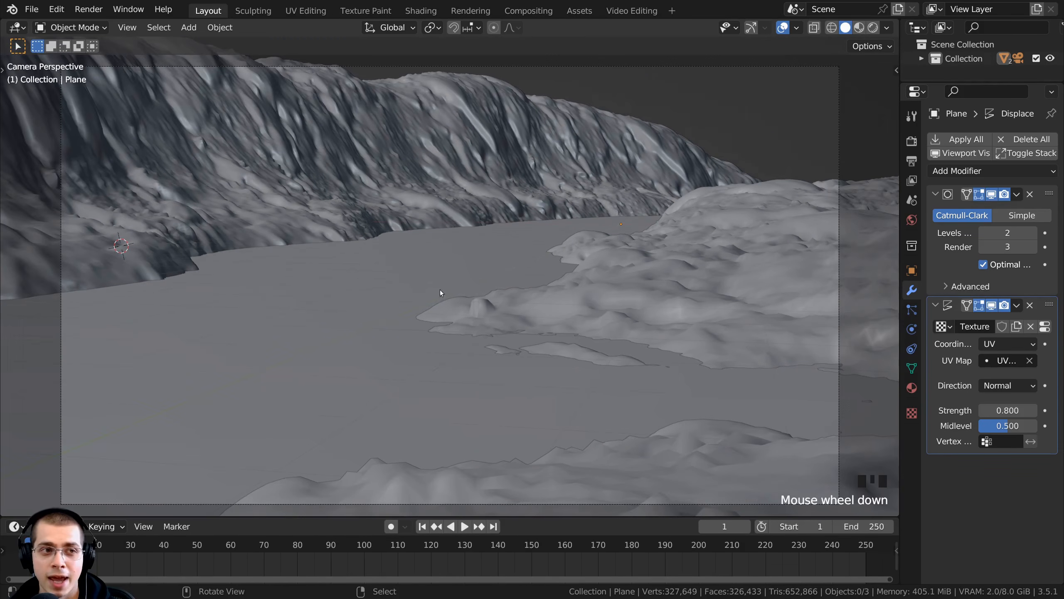
- Search the add-ons in the preferences for "extra" and expand the details of Add Mesh: Extra Objects
left_click(57, 10)
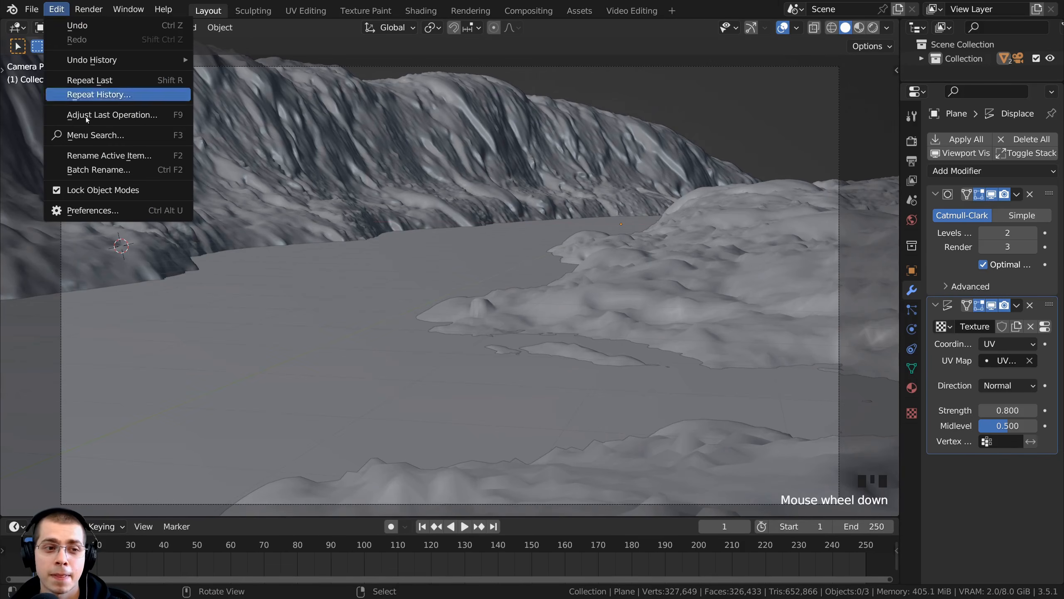
left_click(95, 210)
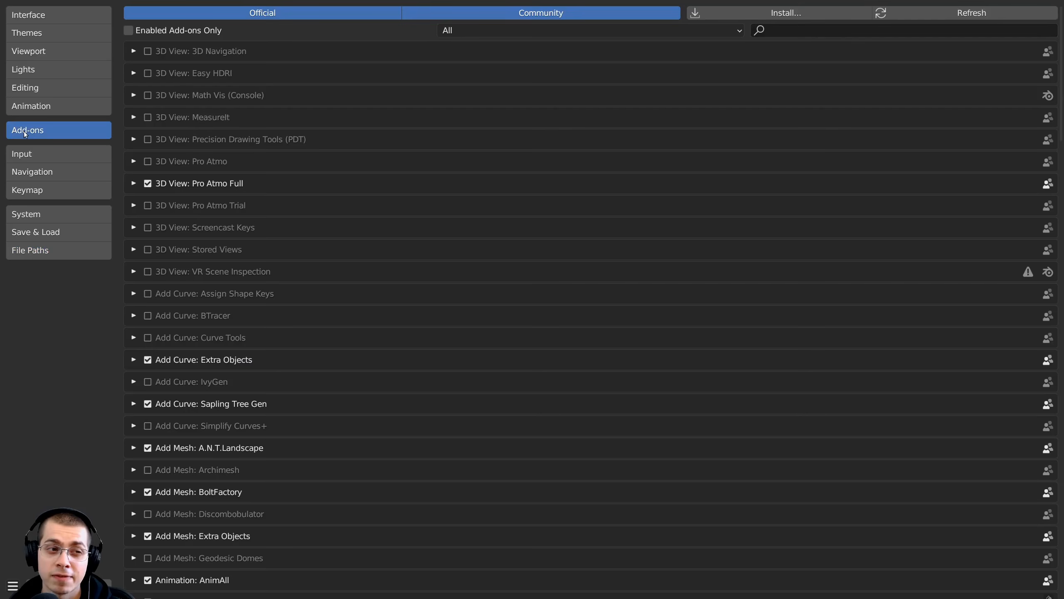
left_click(781, 30)
type("extra")
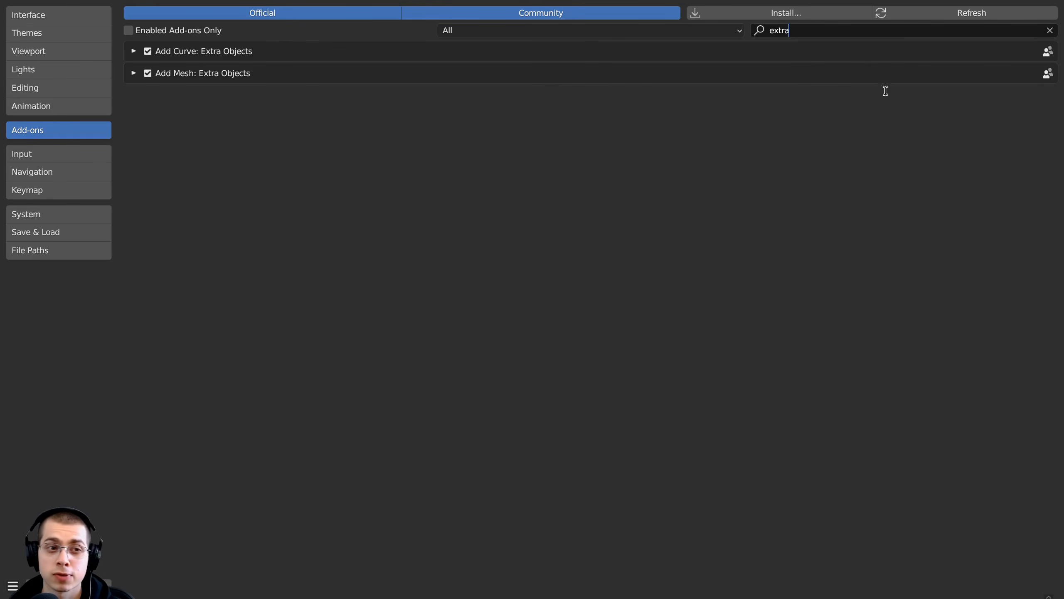
left_click(134, 74)
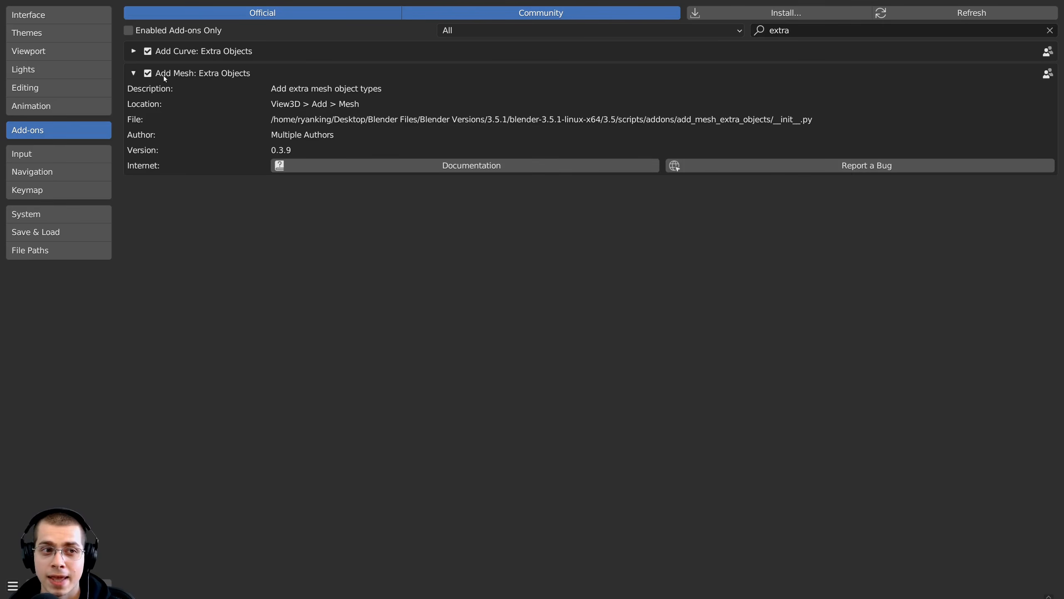
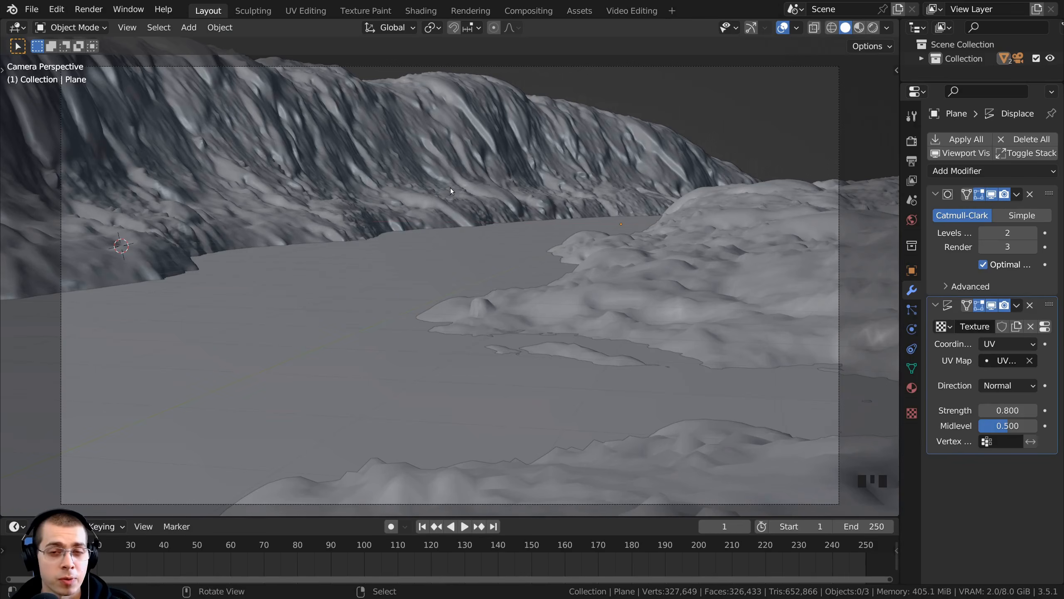
- Add a rock mesh with the Rock Generator and frame the view on it
key("shift+a")
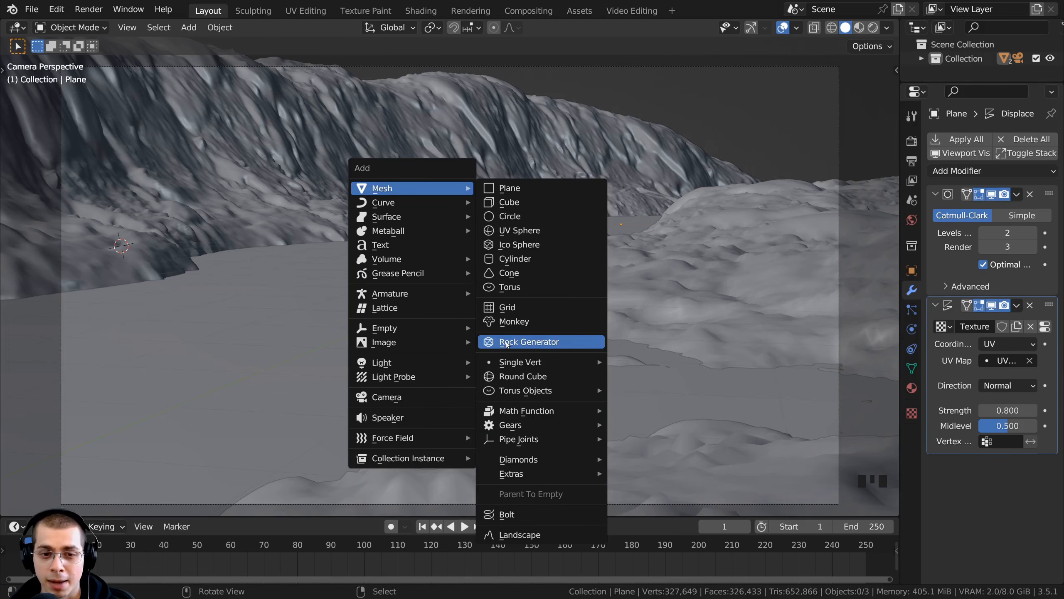
left_click(525, 342)
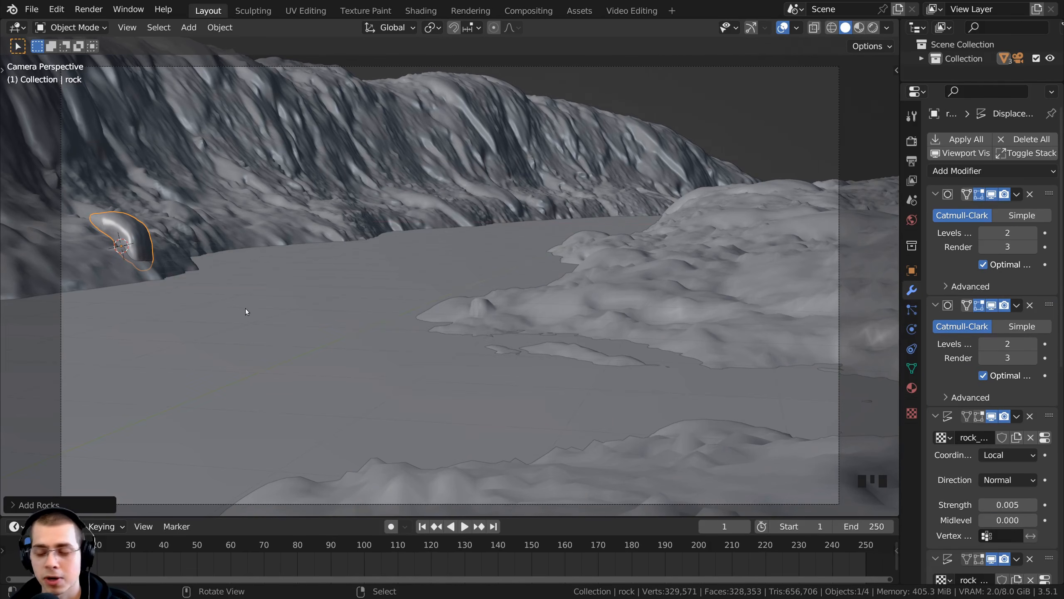
key("KP_Decimal")
middle_click_drag(246, 311, 510, 290)
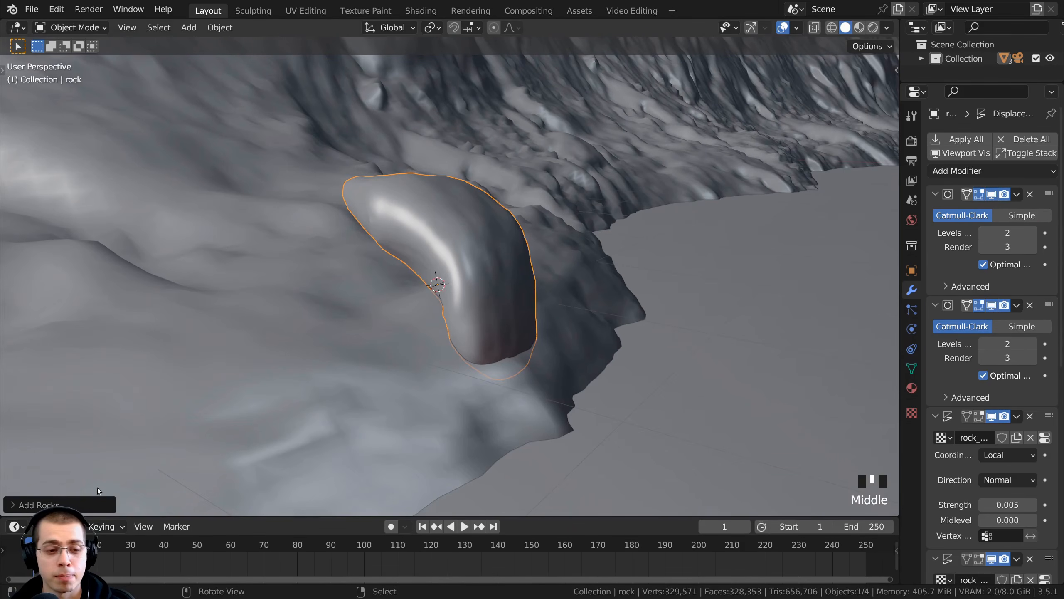
- In the Add Rocks settings, test the number of rocks and return it to 1, then turn off the random seed
left_click(13, 505)
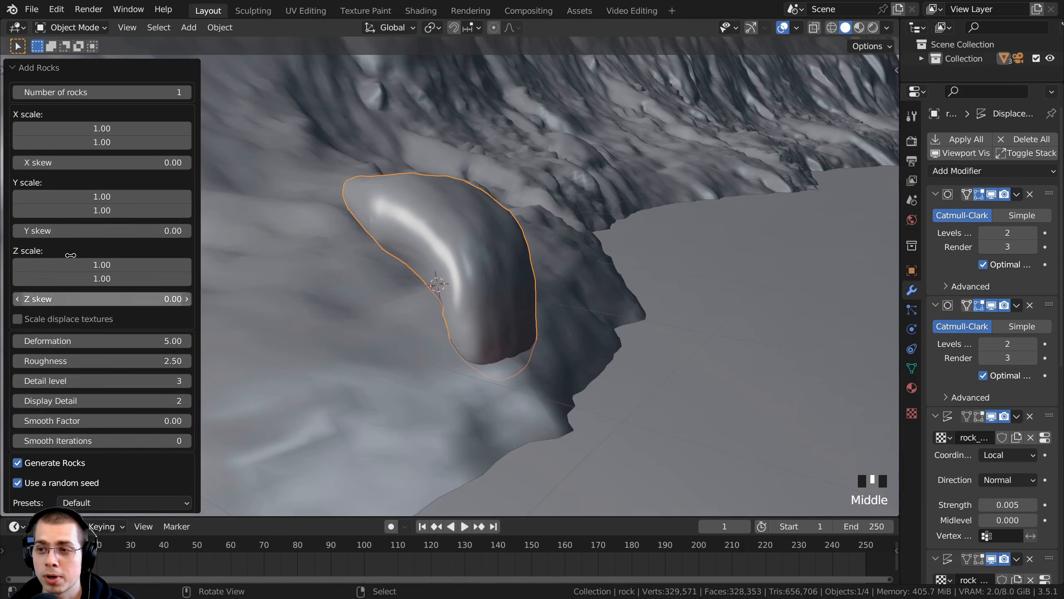
left_click(187, 93)
left_click(19, 92)
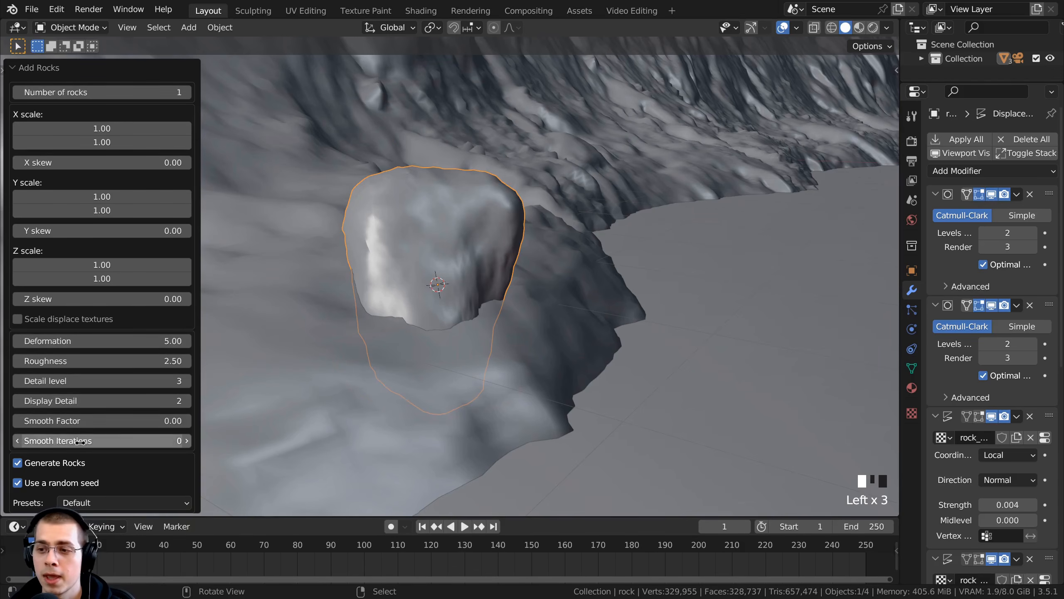
left_click(17, 483)
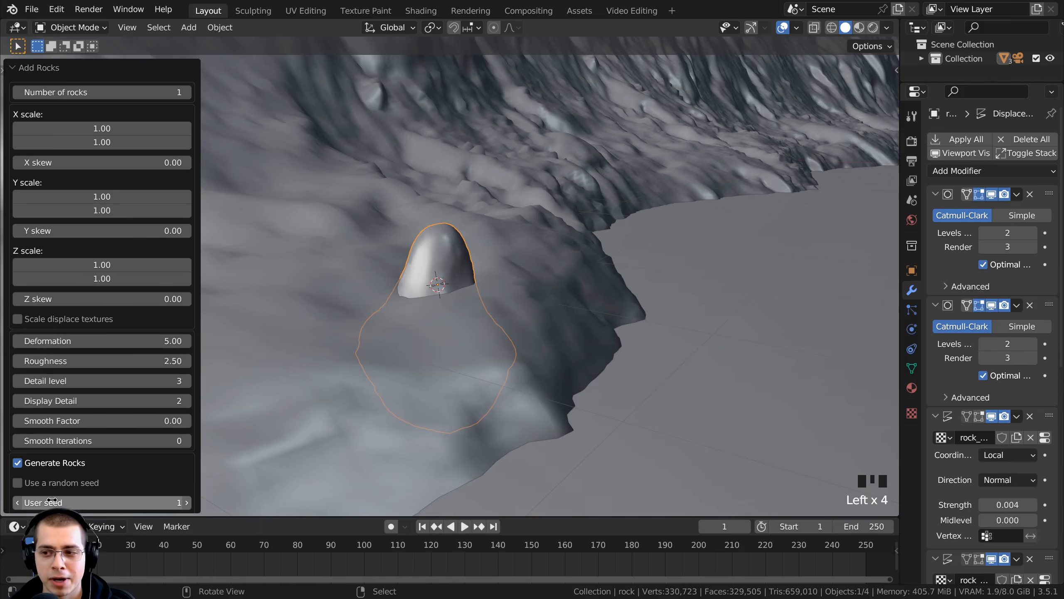
- Compare several user seeds for the generated rock, keep seed 3, and collapse the Add Rocks settings
left_click(186, 504)
left_click(186, 503)
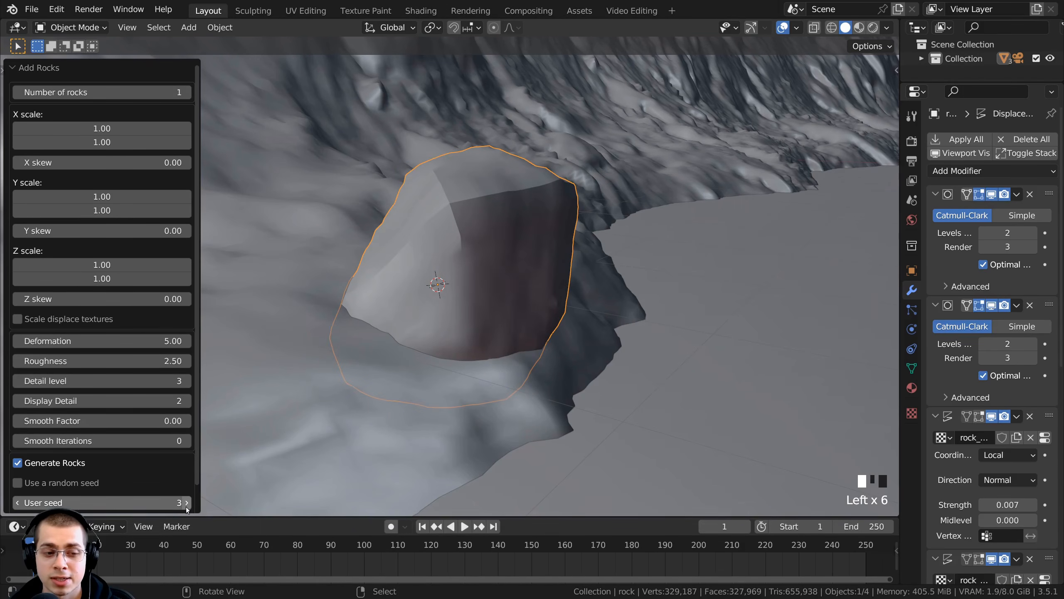
left_click(187, 507)
left_click(17, 503)
left_click(18, 503)
mouse_move(76, 506)
left_mouse_down()
mouse_move(435, 357)
mouse_move(76, 506)
left_mouse_up()
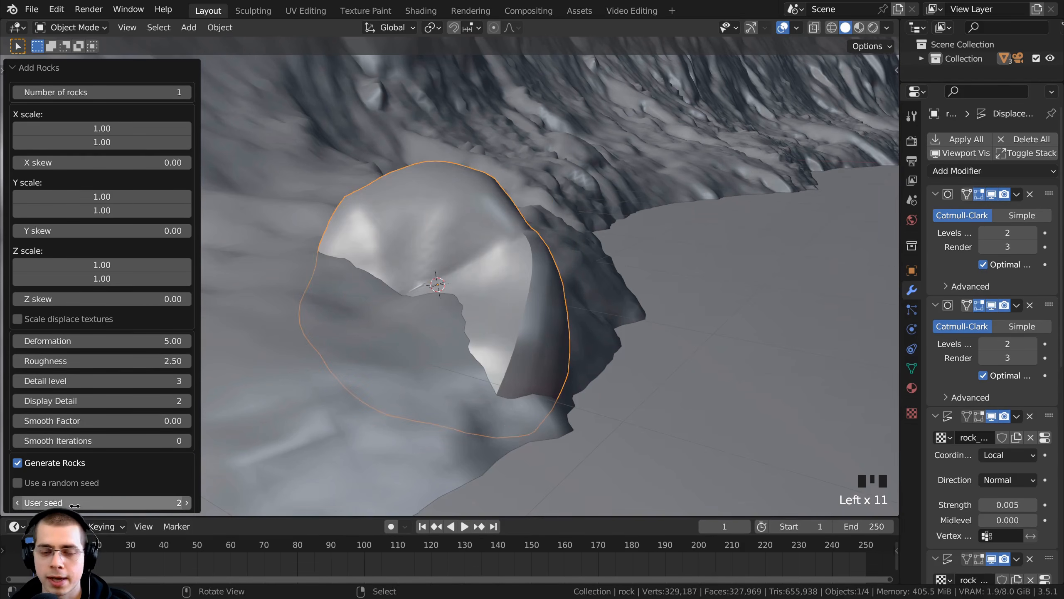
left_click(185, 503)
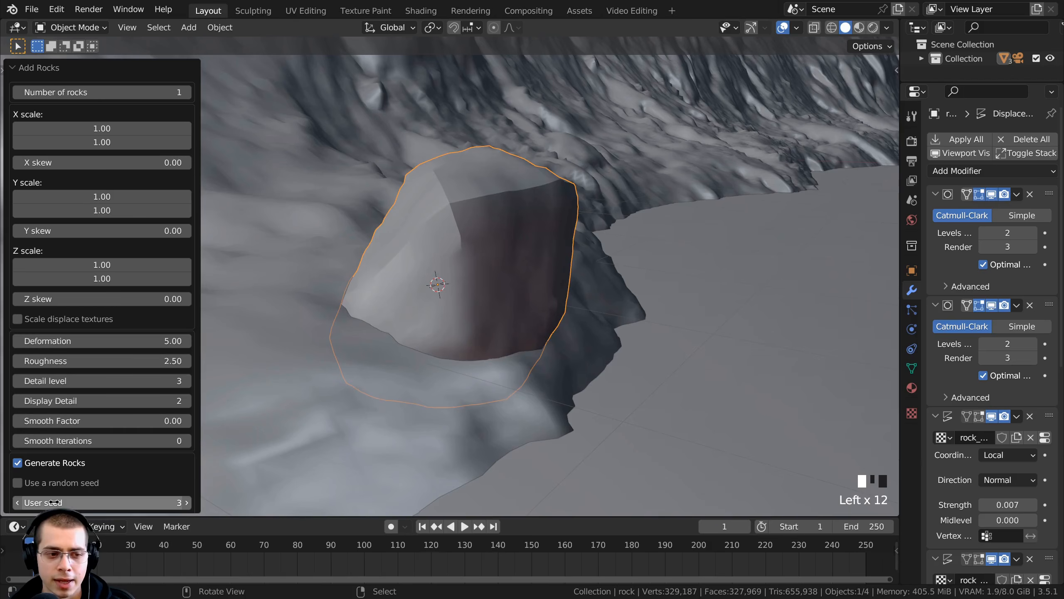
middle_click_drag(566, 235, 629, 294)
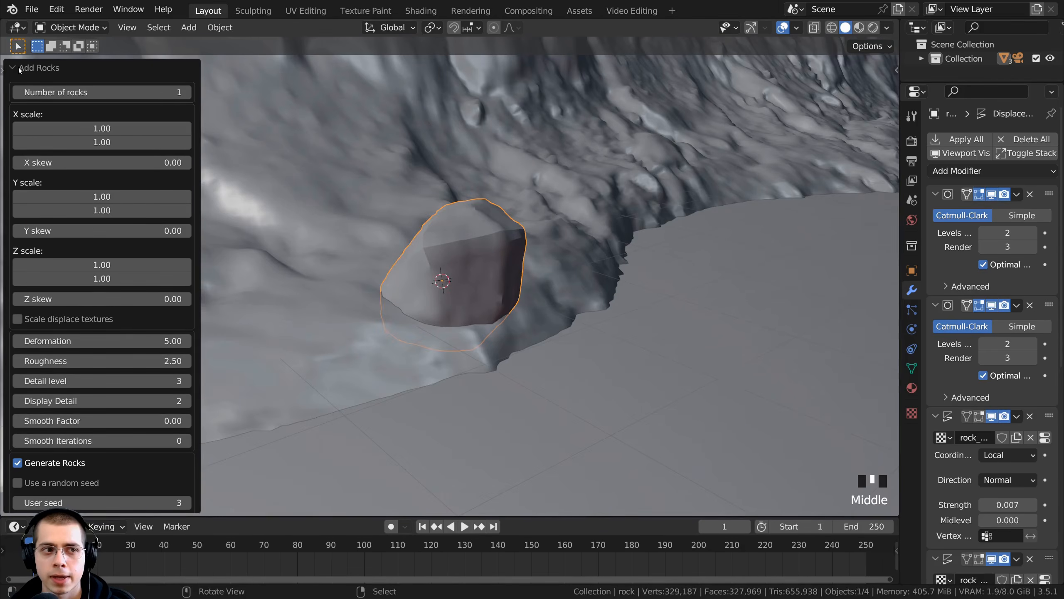
left_click(18, 70)
- Move the rock from the steep bank across the river to the water beside the low island
middle_click_drag(537, 251, 512, 329)
scroll(587, 289, "down", 5)
scroll(515, 294, "down", 3)
middle_click_drag(512, 329, 419, 319, "shift")
key("g")
left_click(747, 385)
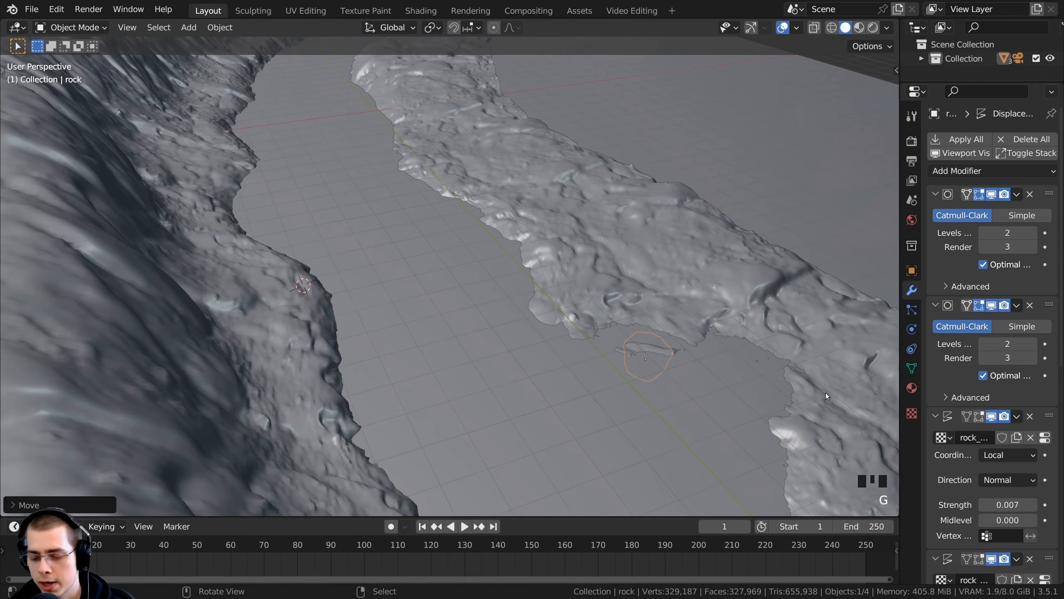
- Rotate the rock freely and shift it slightly in the water beside the island, then check it through the camera
key("KP_Decimal")
key("r")
key("r")
left_click(520, 242)
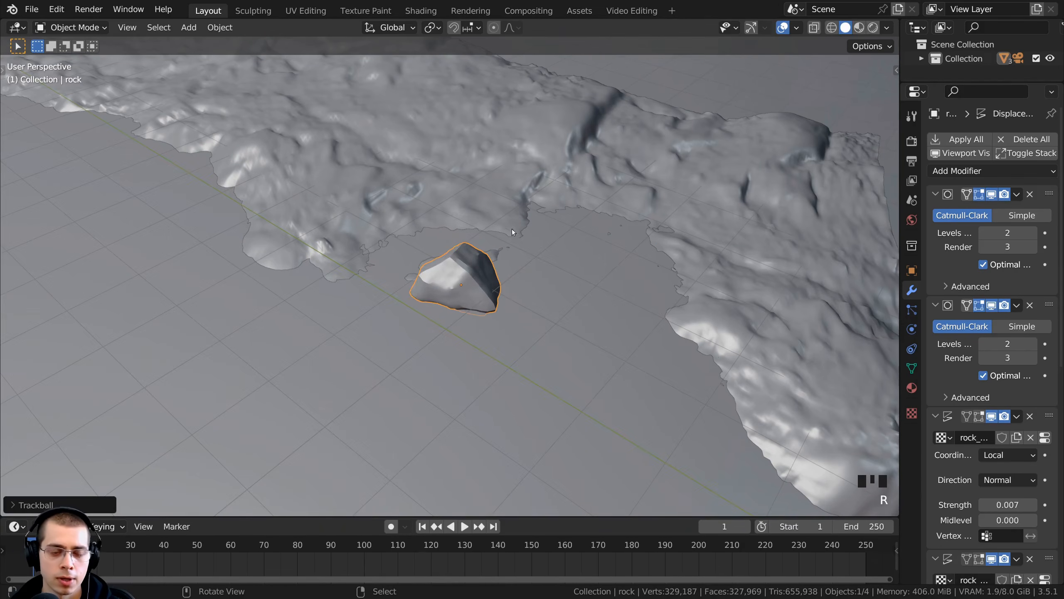
middle_click_drag(519, 242, 352, 248)
key("r")
left_click(335, 249)
key("g")
left_click(222, 251)
key("KP_0")
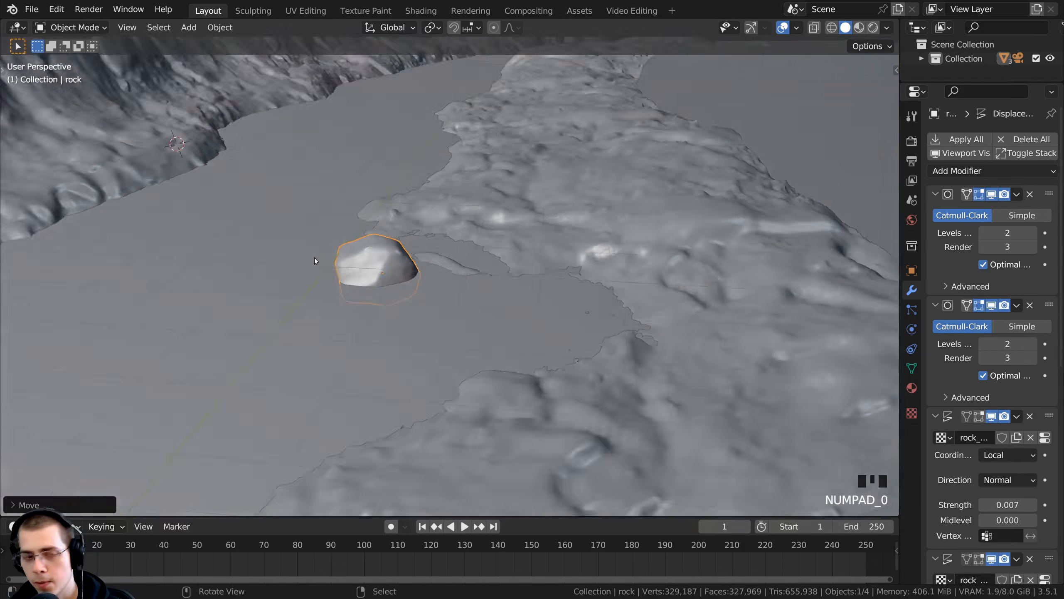
- In the camera view, reposition and turn the rock so that most of it stands above the water
scroll(498, 233, "up", 3)
scroll(444, 303, "down", 1)
scroll(444, 302, "down", 1)
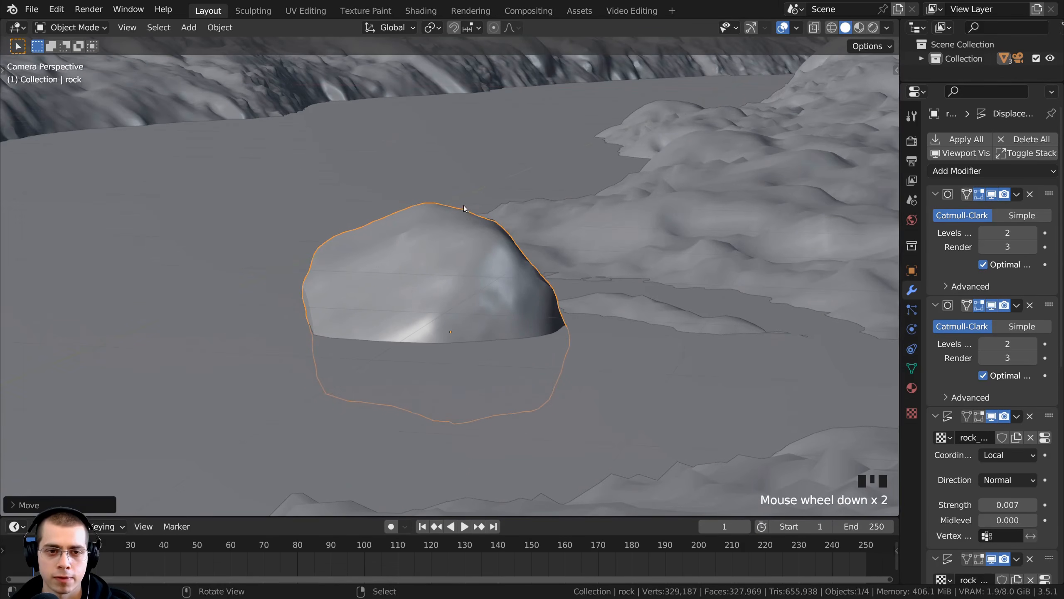
key("g")
left_click(357, 274)
key("r")
left_click(577, 218)
key("g")
left_click(579, 200)
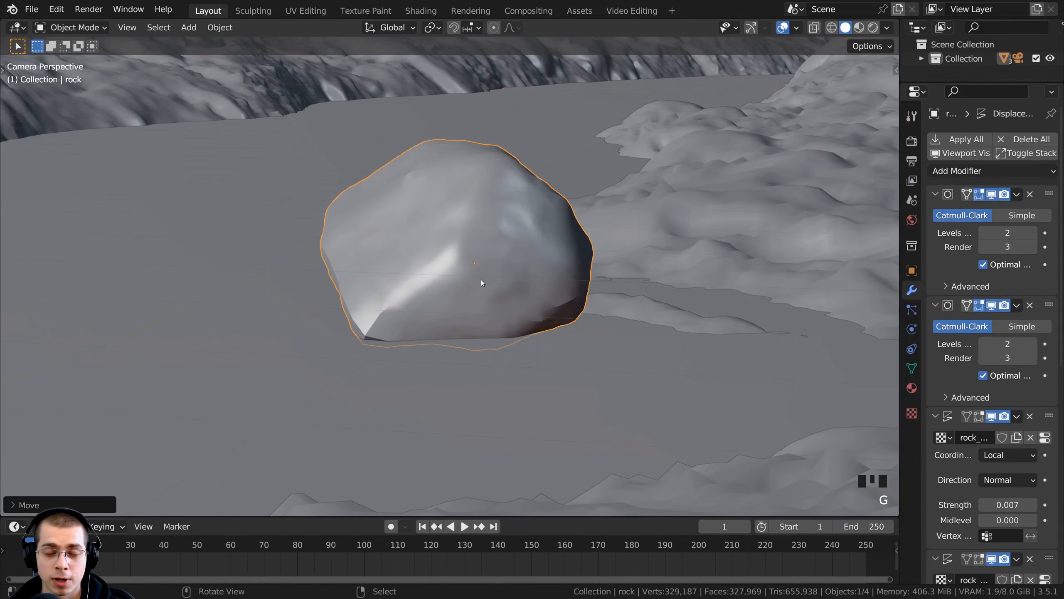
- Widen the properties editor and look through the rock's stack of Subsurf and Displace modifiers
scroll(449, 176, "down", 1)
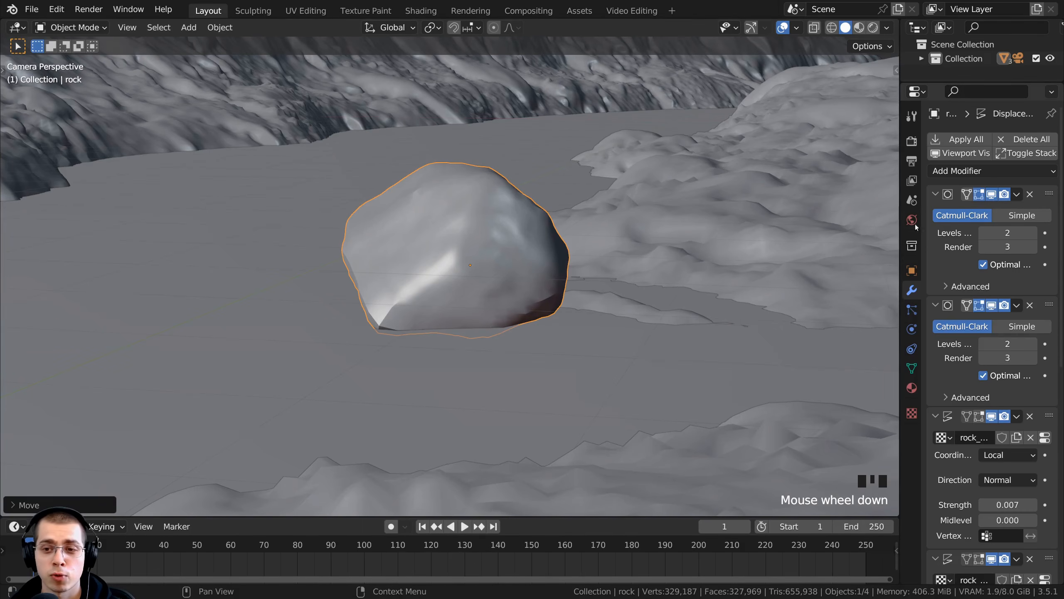
left_click_drag(901, 218, 743, 219)
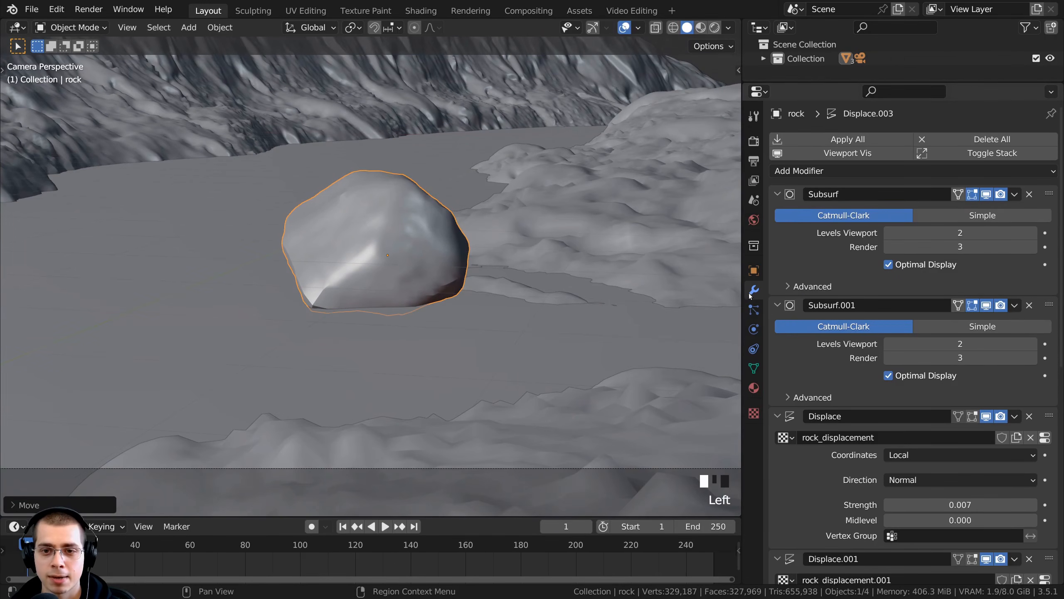
scroll(964, 252, "down", 4)
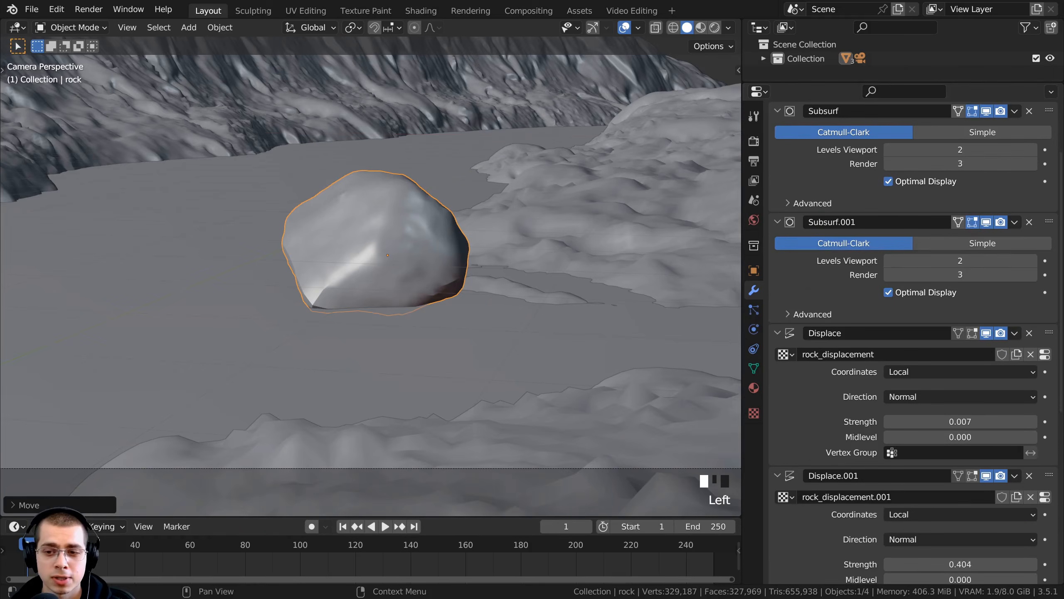
scroll(1061, 275, "down", 10)
scroll(879, 428, "up", 15)
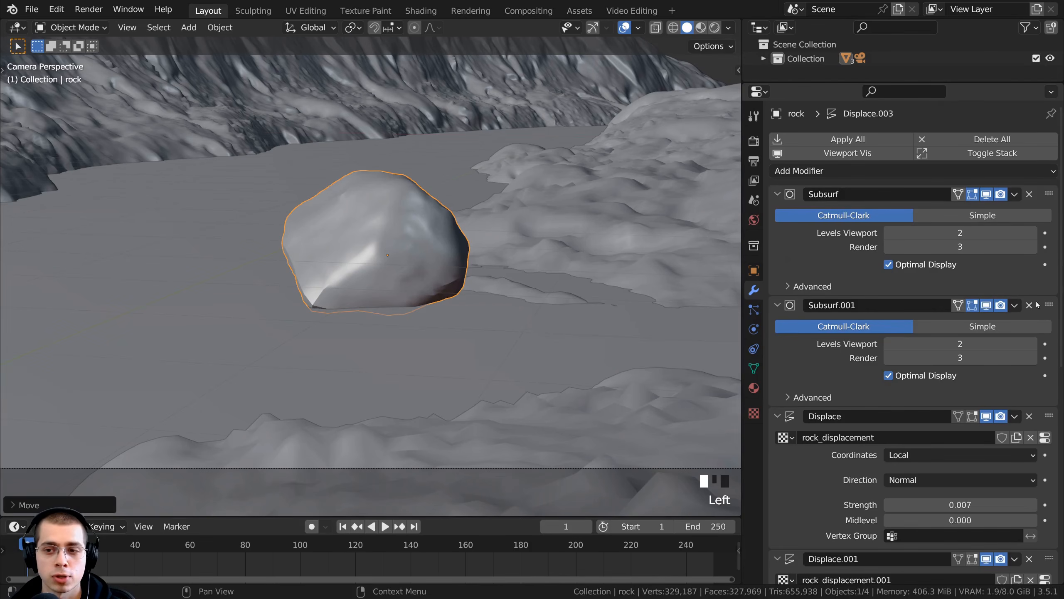
scroll(414, 214, "up", 4)
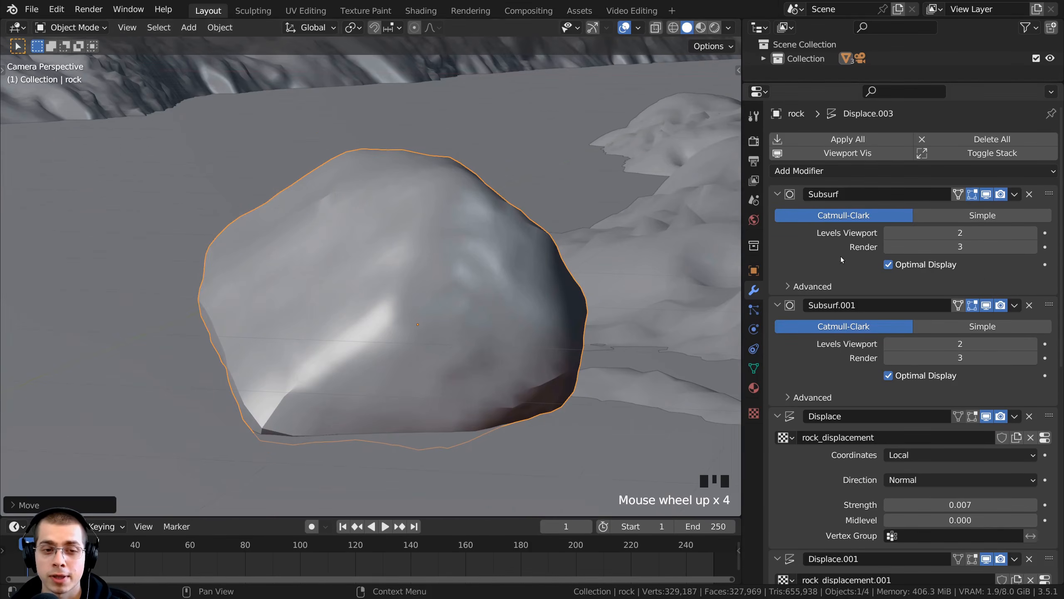
- Set the viewport and render levels of both the rock's Subsurf and Subsurf.001 modifiers to 4
left_click(1035, 248)
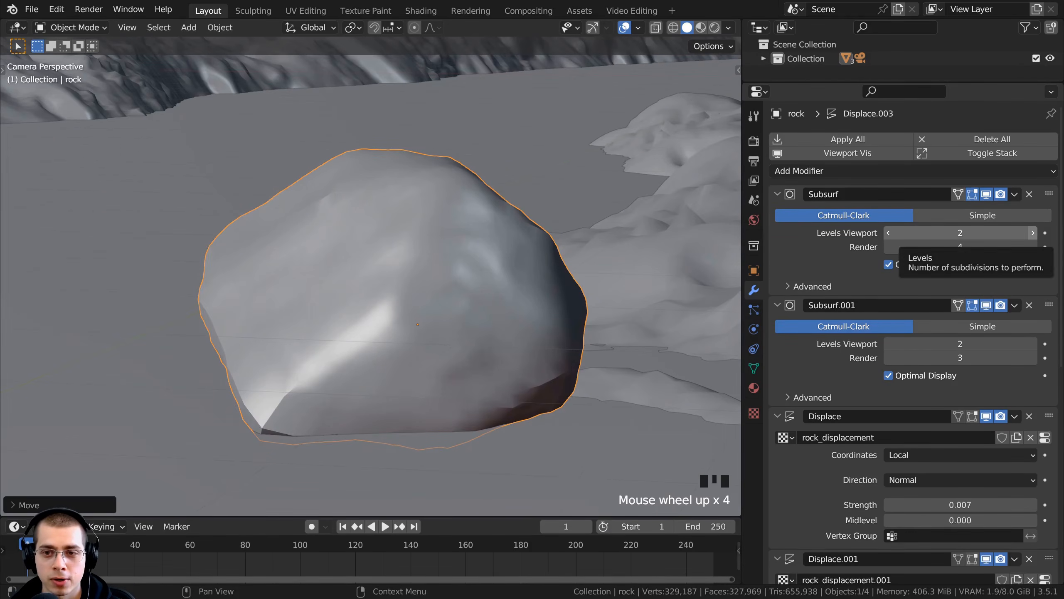
left_click(1034, 233)
left_click(1034, 234)
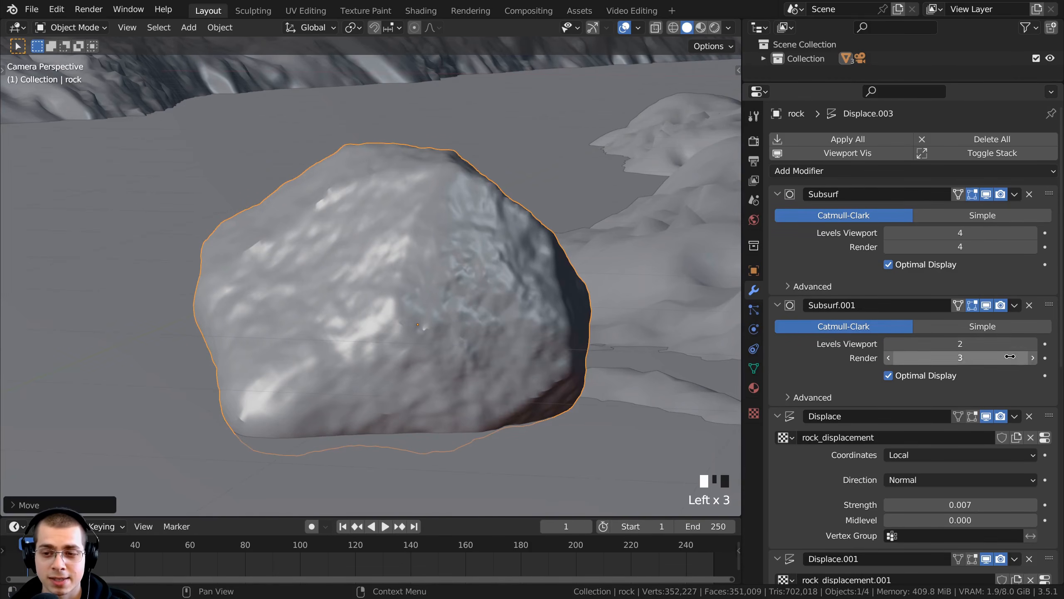
left_click(1033, 344)
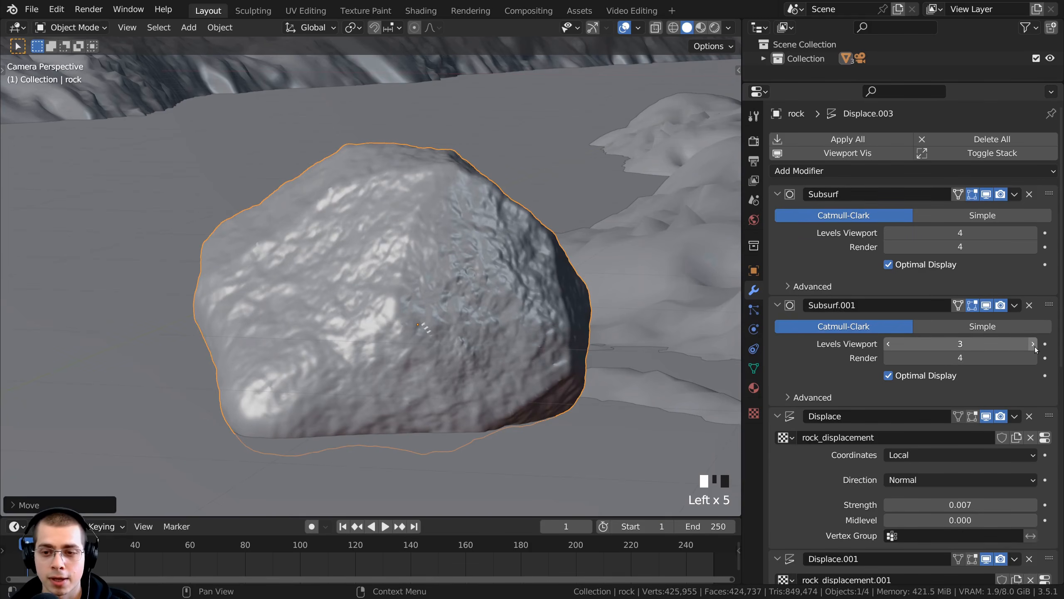
left_click(1033, 344)
- Examine the rock's displaced surface up close, from other angles and through the camera
scroll(556, 330, "down", 4)
scroll(495, 331, "up", 6)
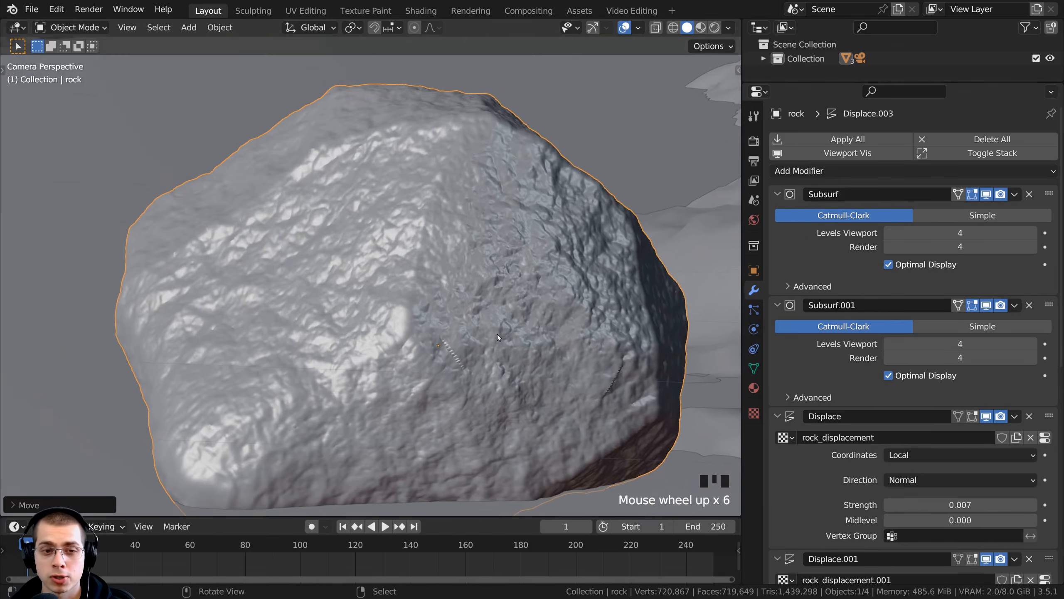
scroll(457, 275, "up", 5)
scroll(443, 251, "down", 6)
key("KP_Decimal")
middle_click_drag(483, 248, 595, 261)
scroll(411, 278, "up", 2)
middle_click_drag(412, 277, 390, 241)
scroll(567, 316, "up", 1)
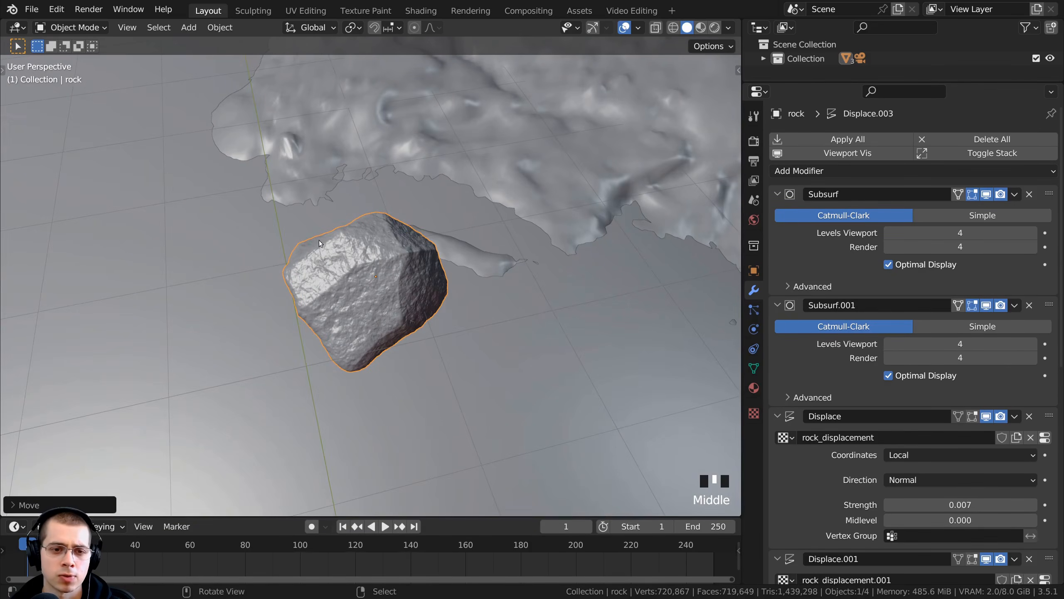
key("KP_0")
scroll(449, 274, "down", 6)
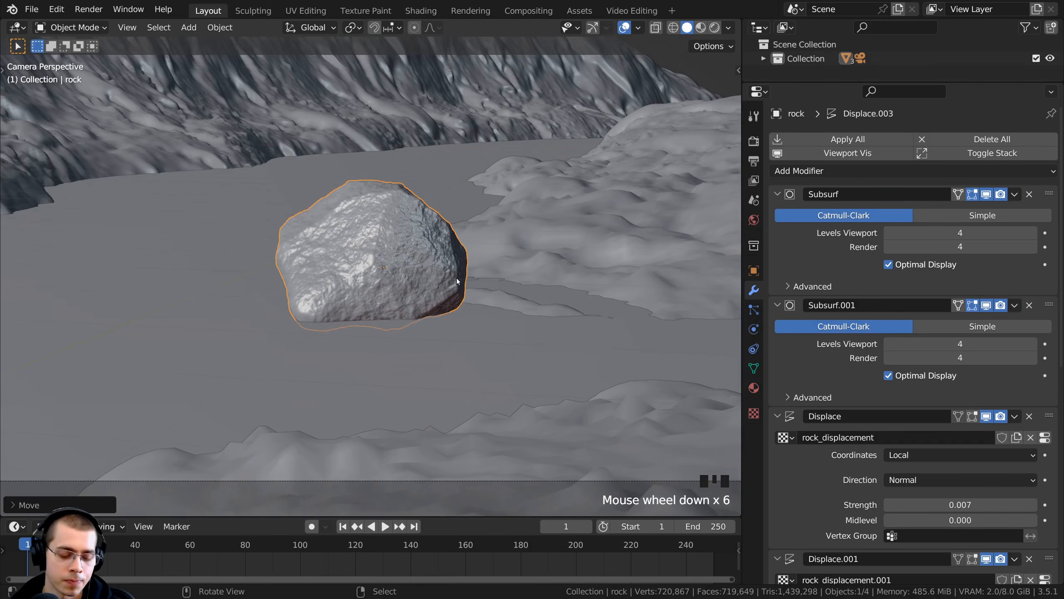
- Scale the rock up slightly, rotate it freely and around Z, and move it lower into the water
key("s")
left_click(448, 257)
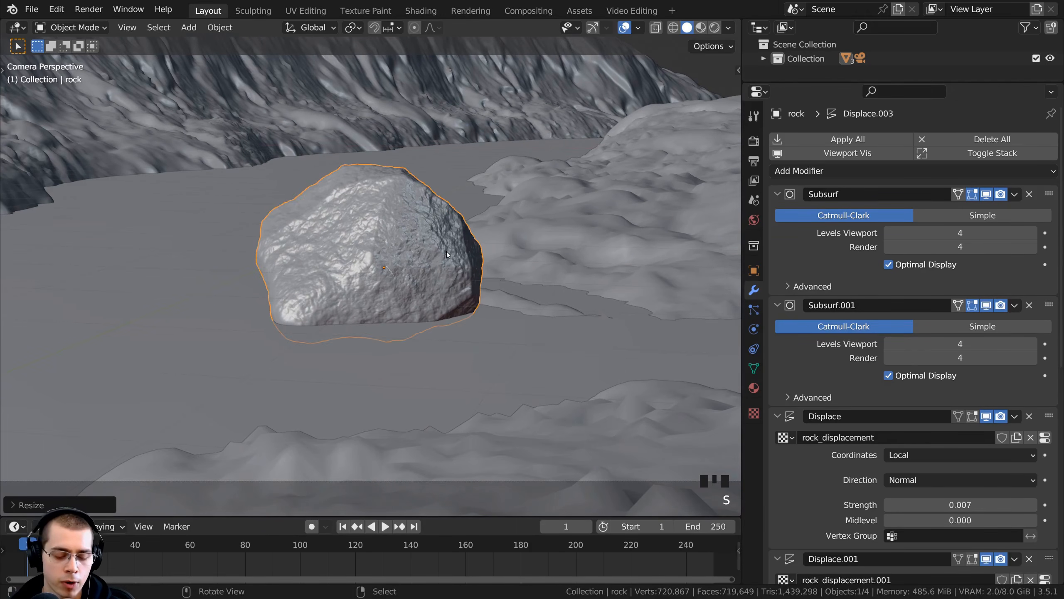
key("r")
key("r")
left_click(450, 268)
key("g")
left_click(450, 289)
key("r")
key("z")
left_click(473, 309)
- Turn the partly submerged rock freely and around Z until a long, flat top faces the camera
key("r")
key("r")
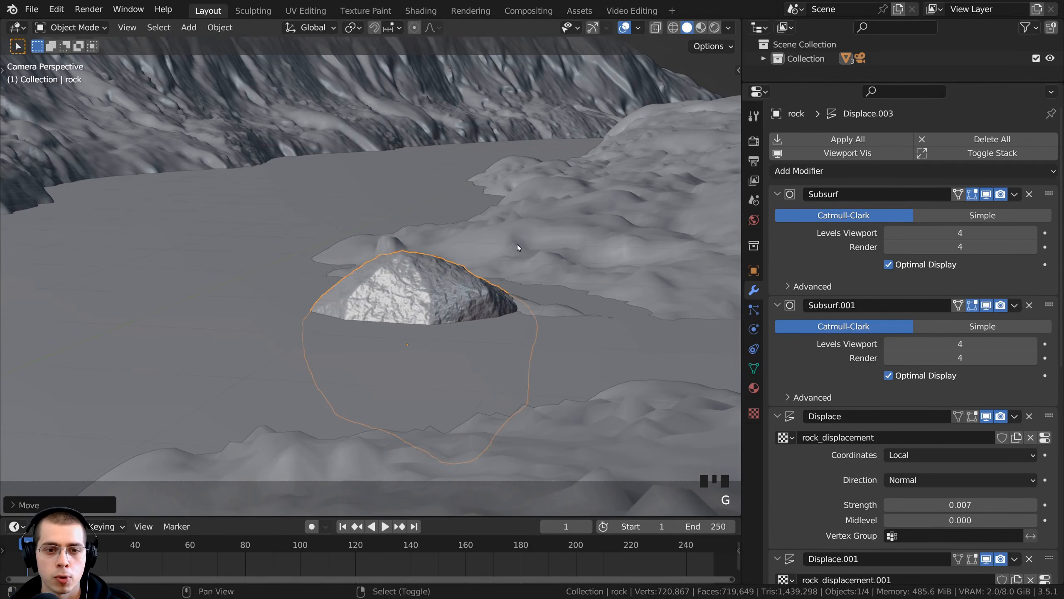
key("r")
key("z")
left_click(488, 265)
middle_click_drag(488, 268, 486, 315)
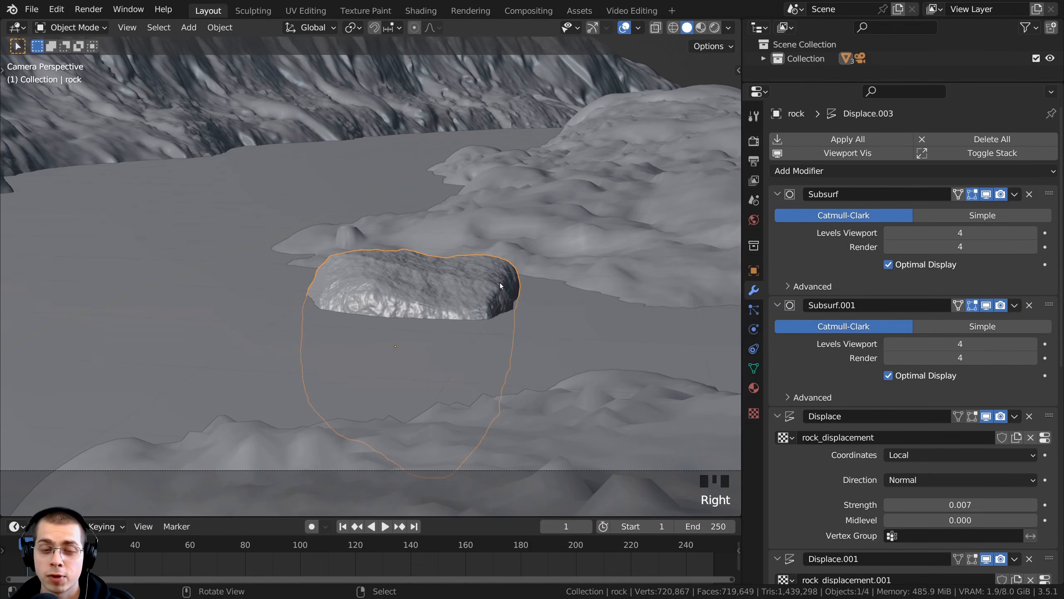
- In Edit Mode, lower the rock's upper vertex nearest the shore about 0.15 m with proportional editing of about 1.46 m, then return to Object Mode
key("Tab")
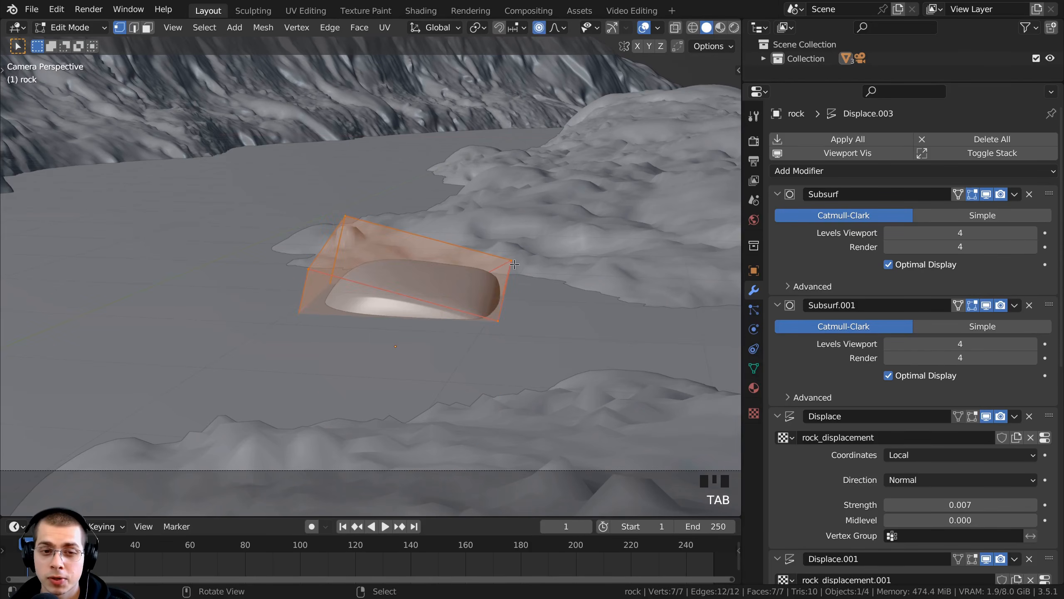
right_click(509, 256)
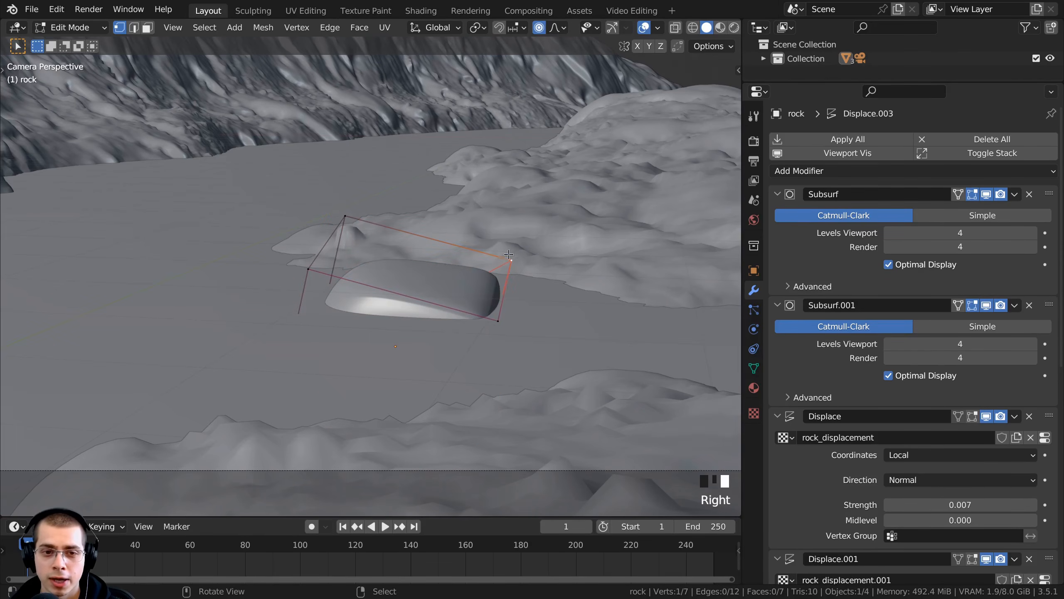
key("g")
scroll(509, 277, "up", 9)
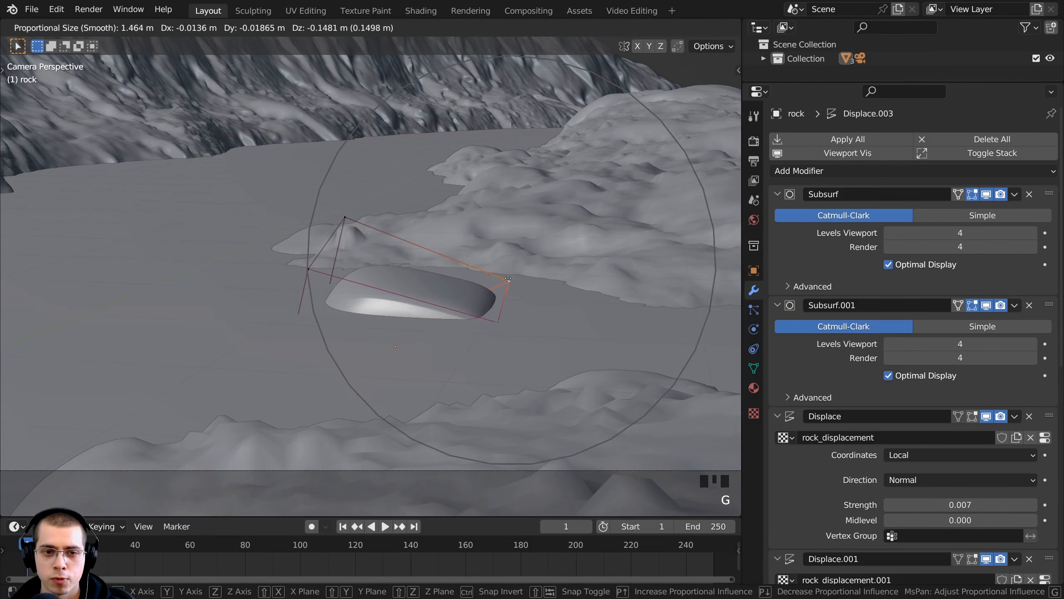
left_click(508, 278)
key("Tab")
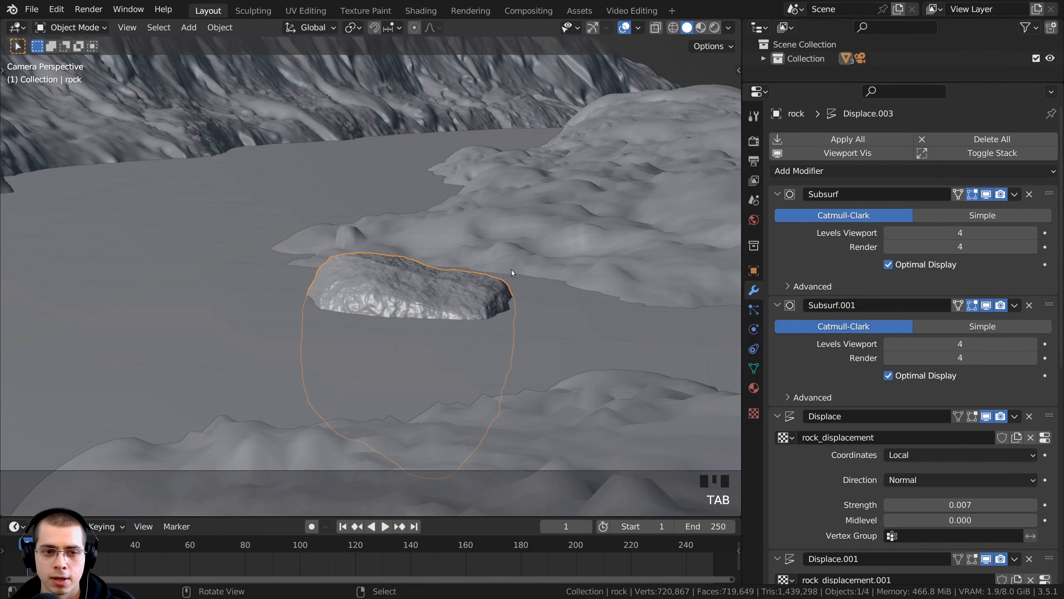
- Rotate the reshaped rock again so that a sloped, angular side faces the camera above the water
key("r")
key("g")
key("Escape")
scroll(366, 269, "up", 2)
key("r")
left_click(534, 258)
key("g")
key("r")
left_click(550, 238)
key("alt+a")
middle_click_drag(458, 297, 463, 274, "shift")
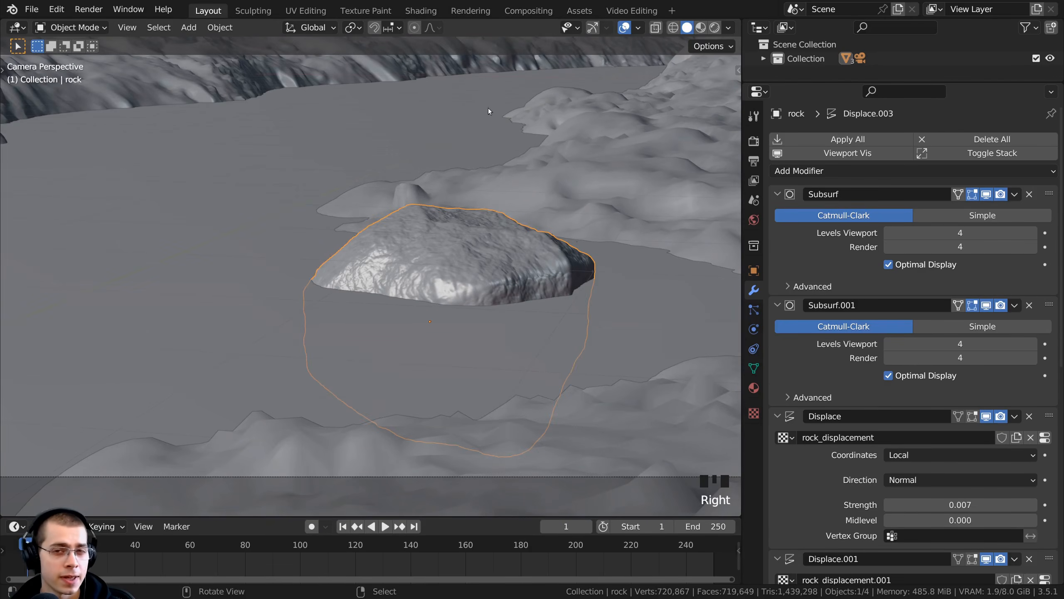
mouse_move(445, 225)
middle_mouse_down("shift")
mouse_move(457, 237)
mouse_move(439, 222)
middle_mouse_up("shift")
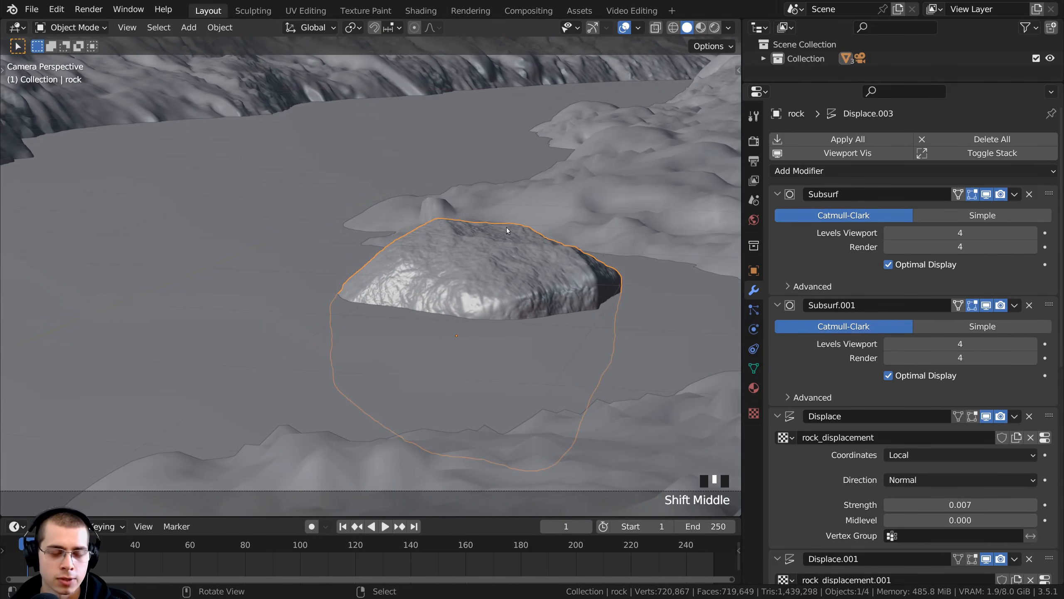
- Make a linked duplicate of the rock and place it in the river beside the original, away from the island
key("alt+d")
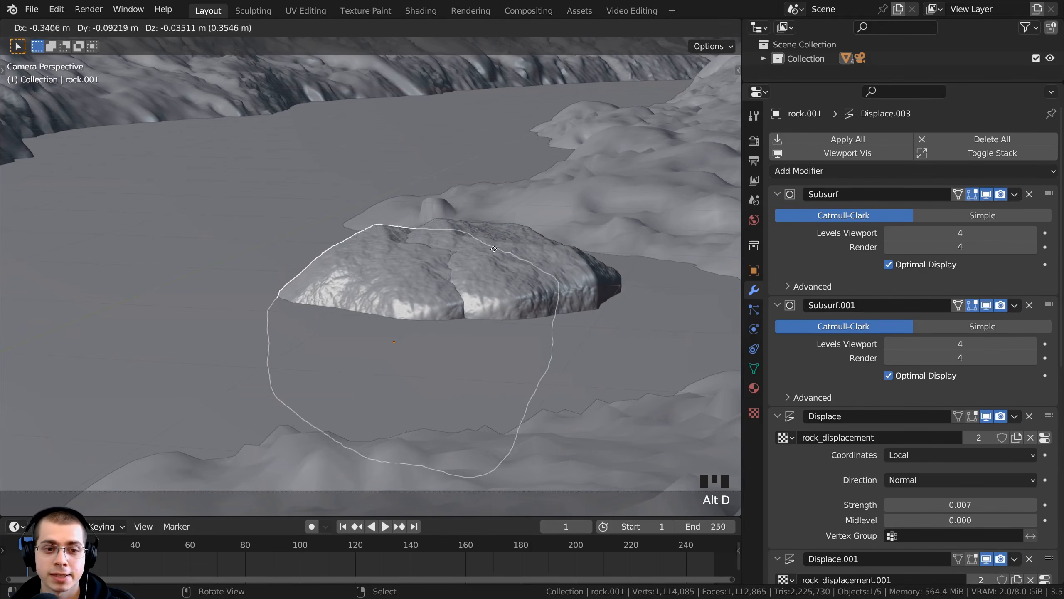
left_click(318, 242)
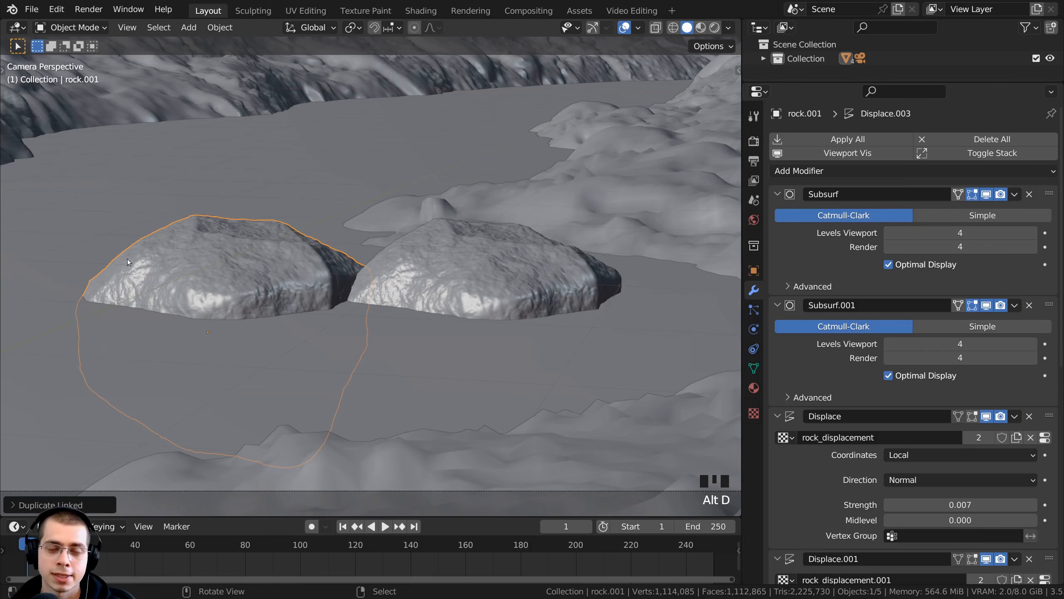
middle_click_drag(424, 228, 441, 232, "shift")
scroll(472, 465, "up", 2)
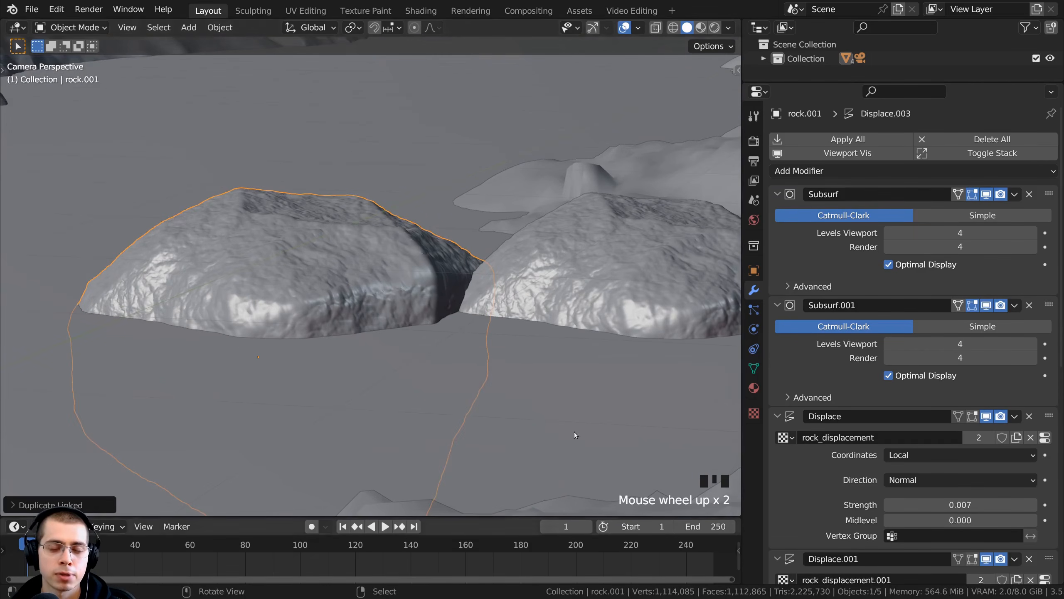
scroll(505, 278, "down", 1)
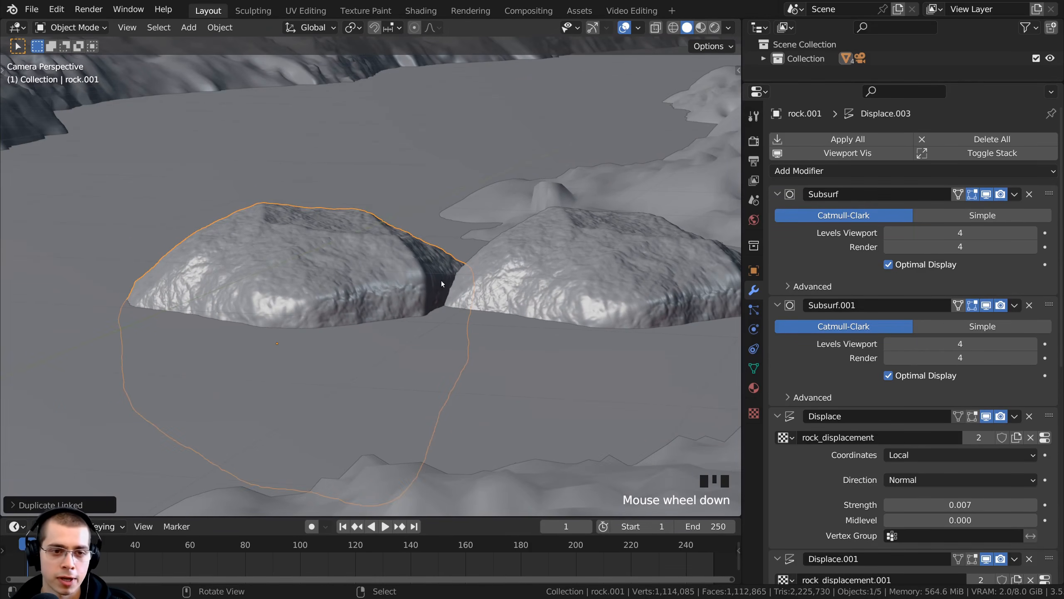
- Rotate the duplicated rock, scale it down, and move it against the side of the larger rock
key("r")
key("r")
left_click(451, 188)
key("r")
left_click(418, 199)
key("s")
left_click(337, 234)
key("g")
left_click(396, 202)
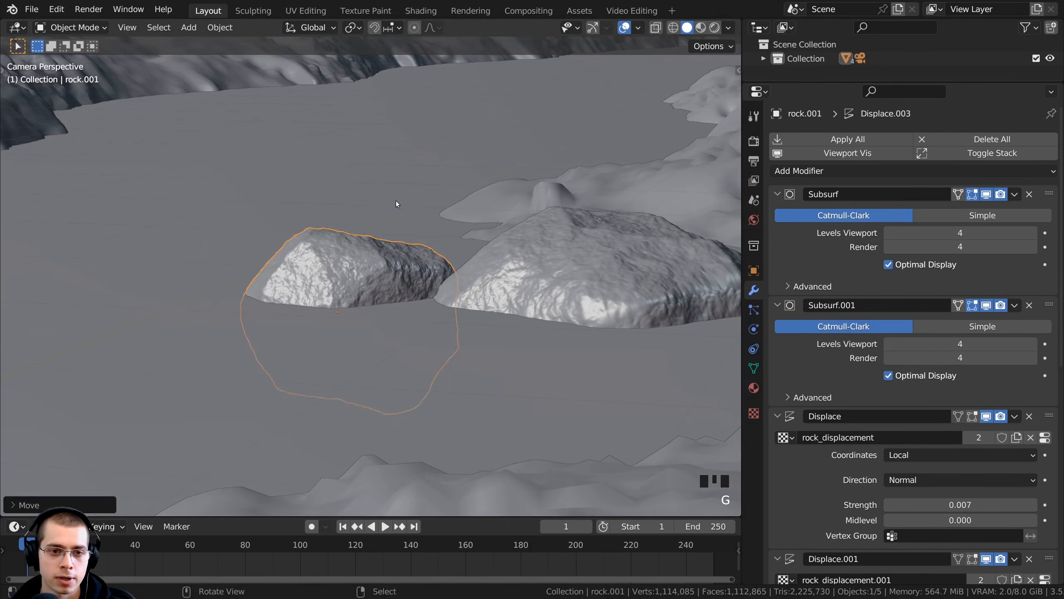
middle_click_drag(396, 201, 436, 310)
key("KP_0")
key("g")
right_click(447, 327)
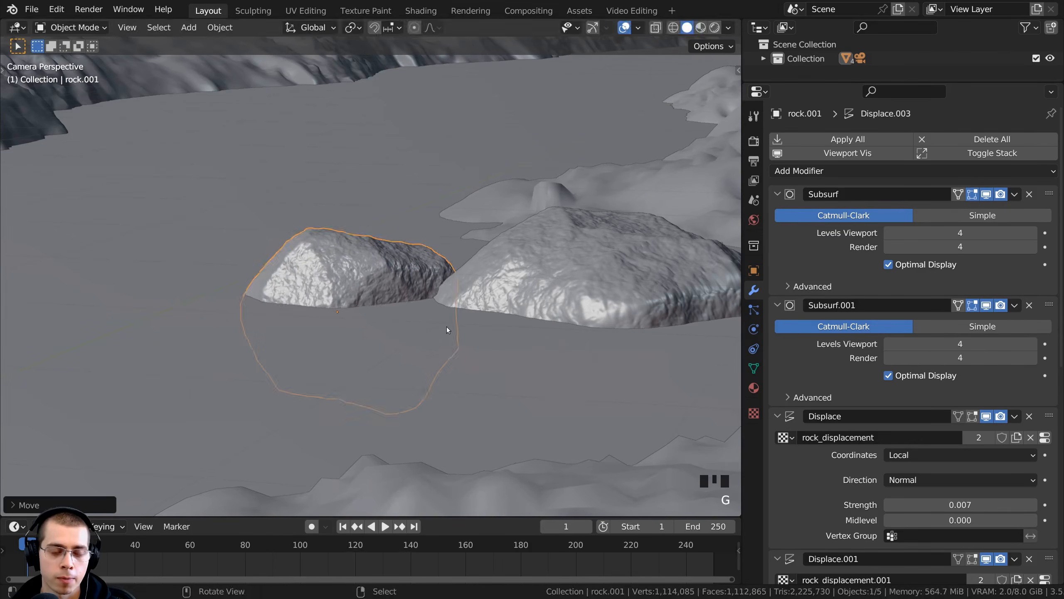
- Move the smaller rock horizontally at constant height, placing it farther back beside the larger rock
scroll(358, 375, "down", 2)
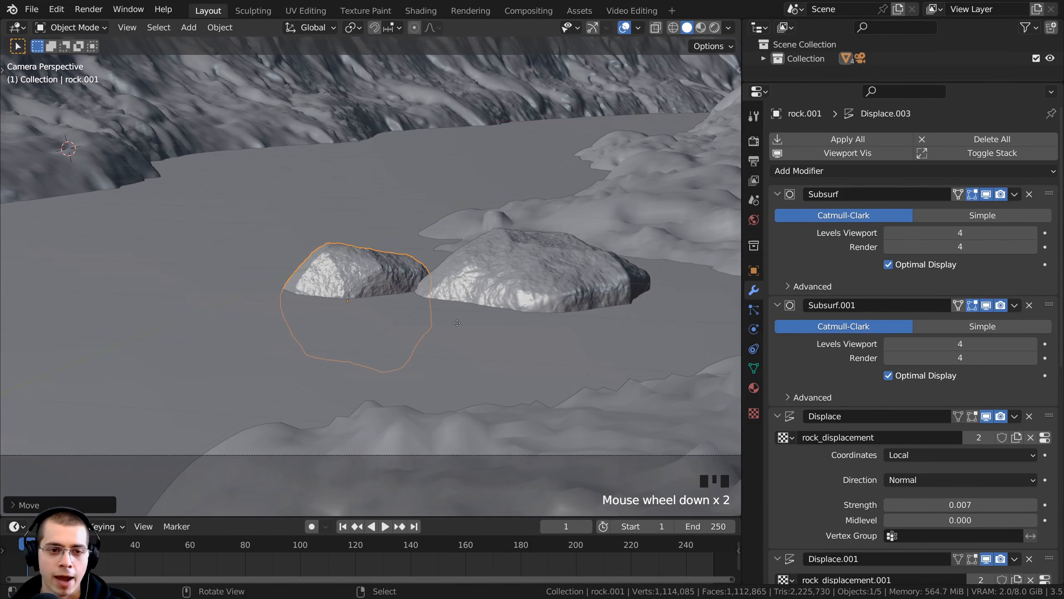
key("g")
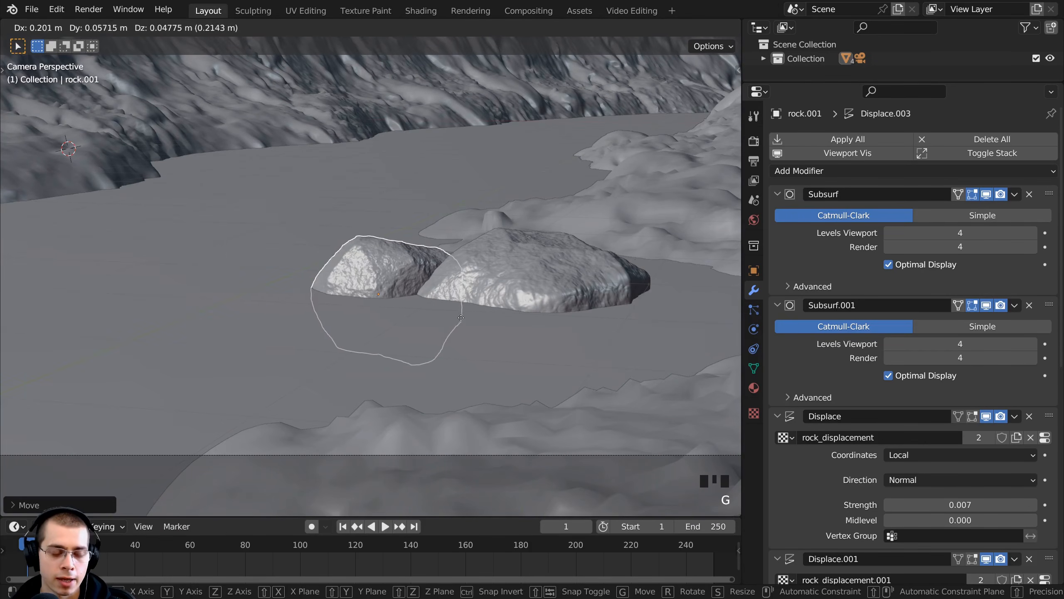
key("shift+z")
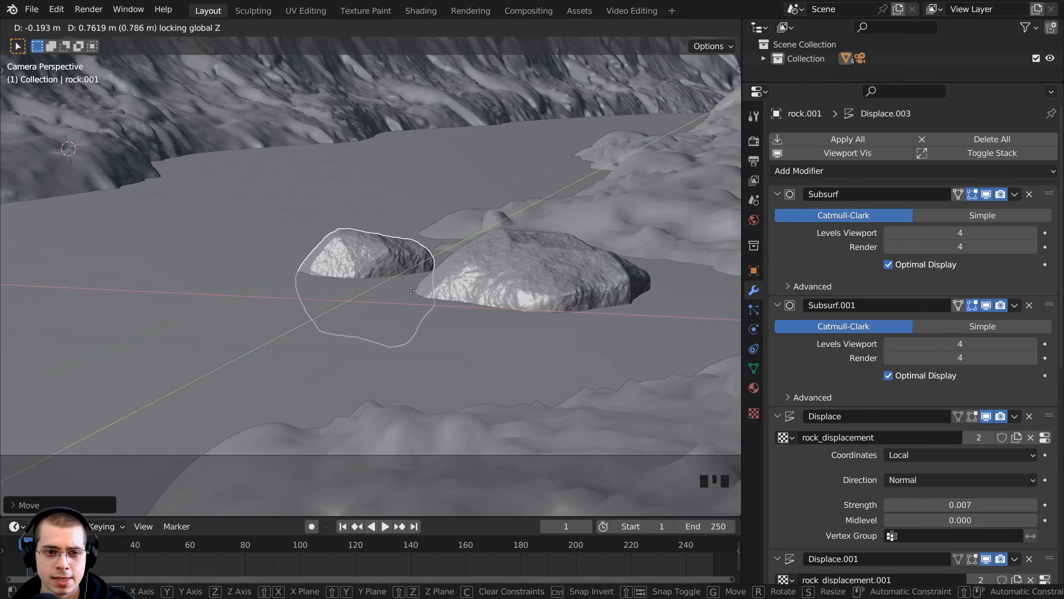
left_click(399, 298)
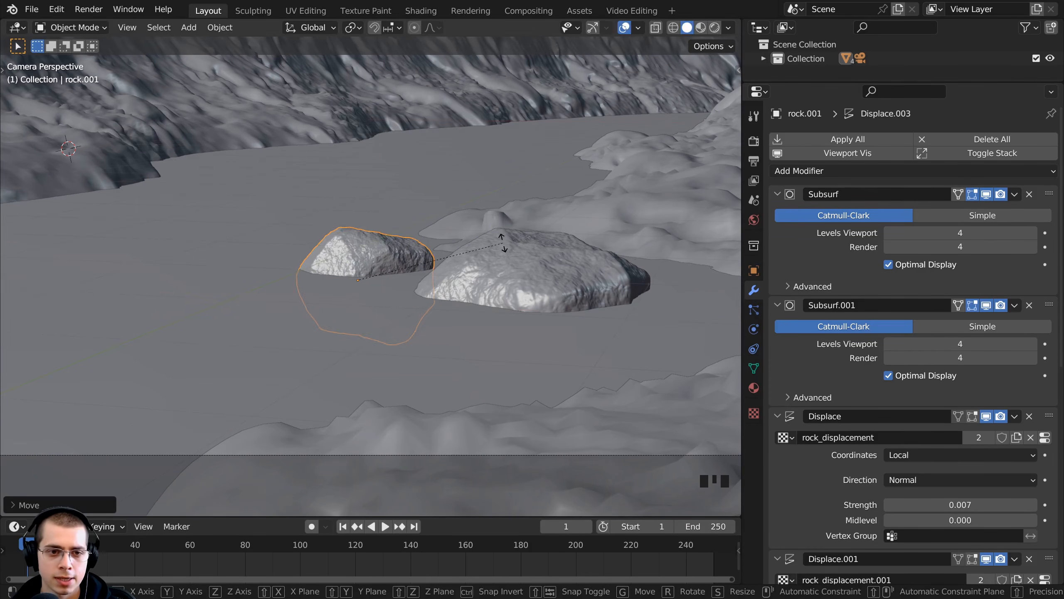
- Rotate the smaller rock about Z and freely so a lower, smoother side stays above water, then shift it against the larger rock
key("r")
key("z")
left_click(339, 396)
key("r")
key("g")
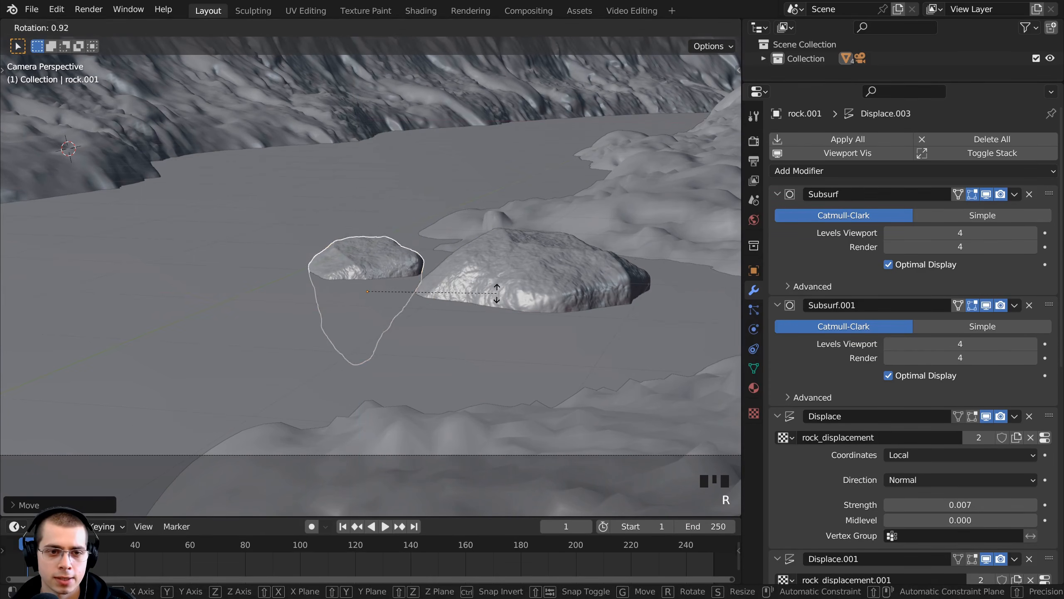
left_click(506, 298)
key("alt+a")
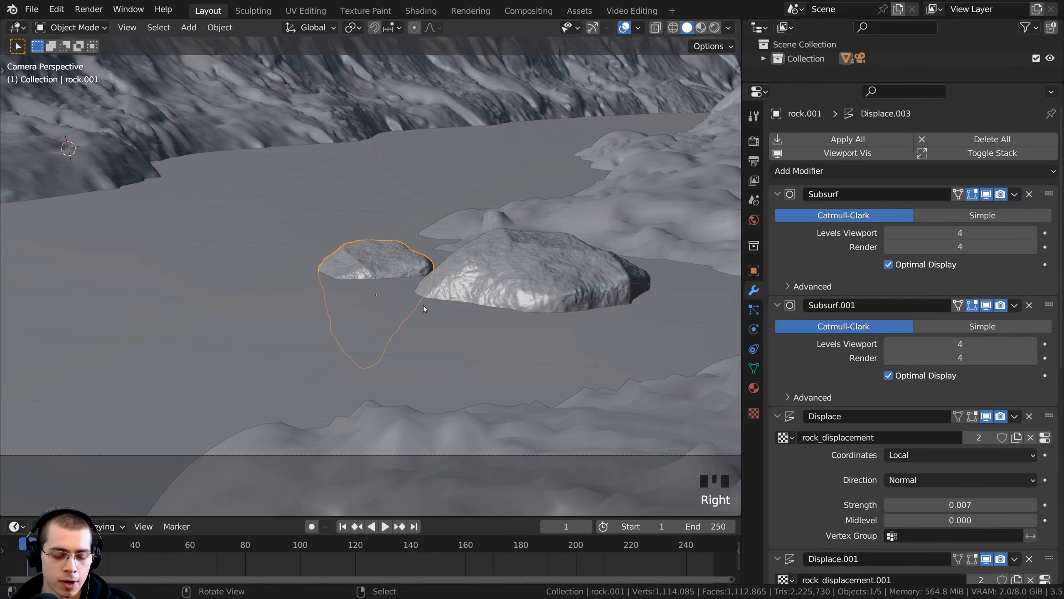
- Make a linked duplicate of the smaller rock and place it farther up the river, keeping the final shift horizontal
key("alt+d")
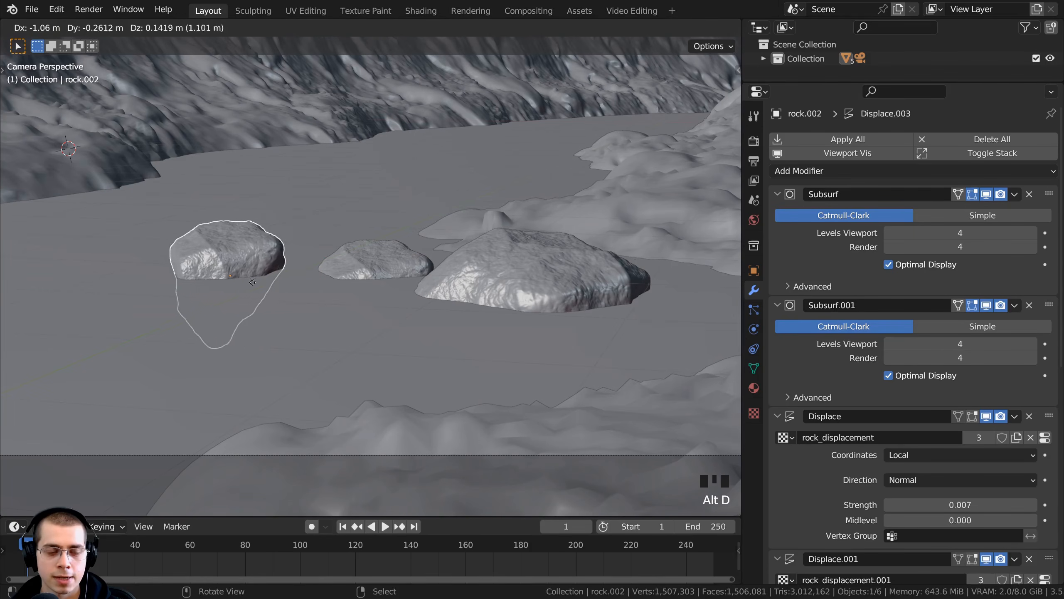
key("g")
key("shift+z")
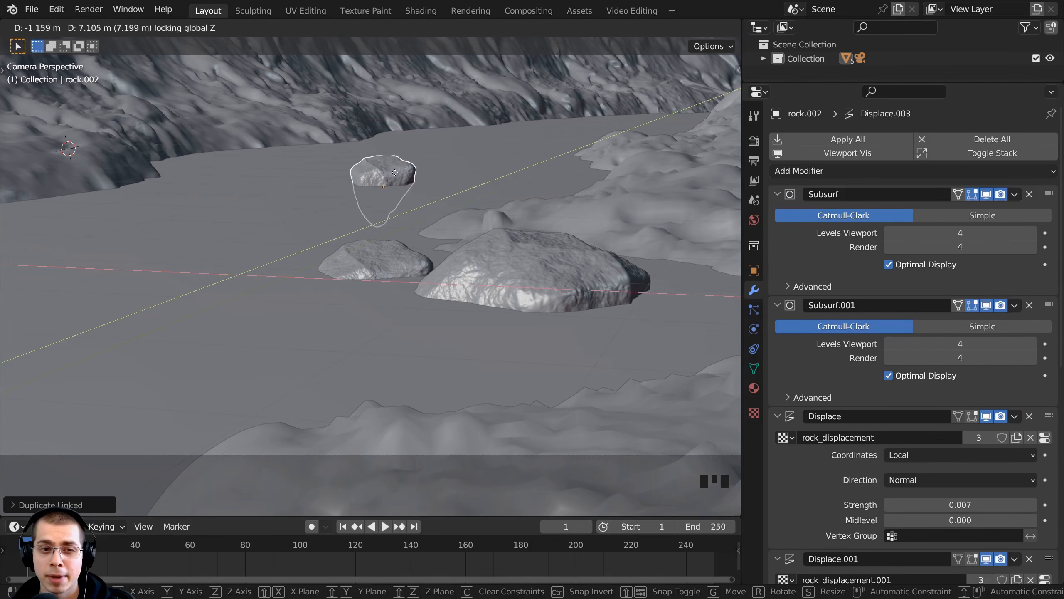
left_click(404, 176)
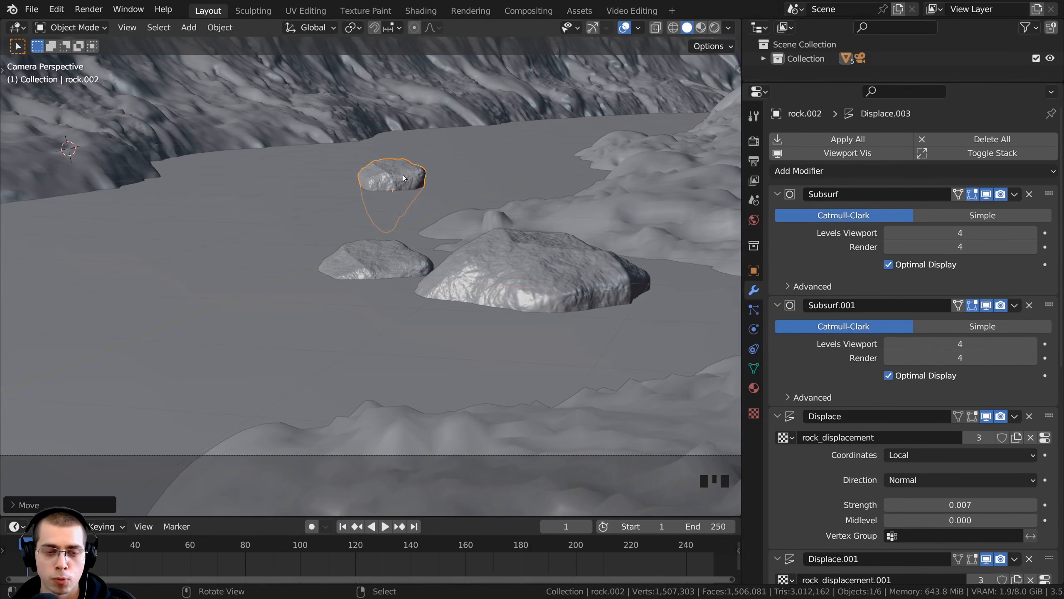
- Rotate the new upstream rock, scale it up, and move it down so mainly its upper part rises above the water
key("r")
left_click(458, 242)
key("s")
left_click(498, 229)
key("g")
left_click(522, 242)
- Turn the upstream rock about Z and freely to show a different low side, then adjust its position in the water
key("r")
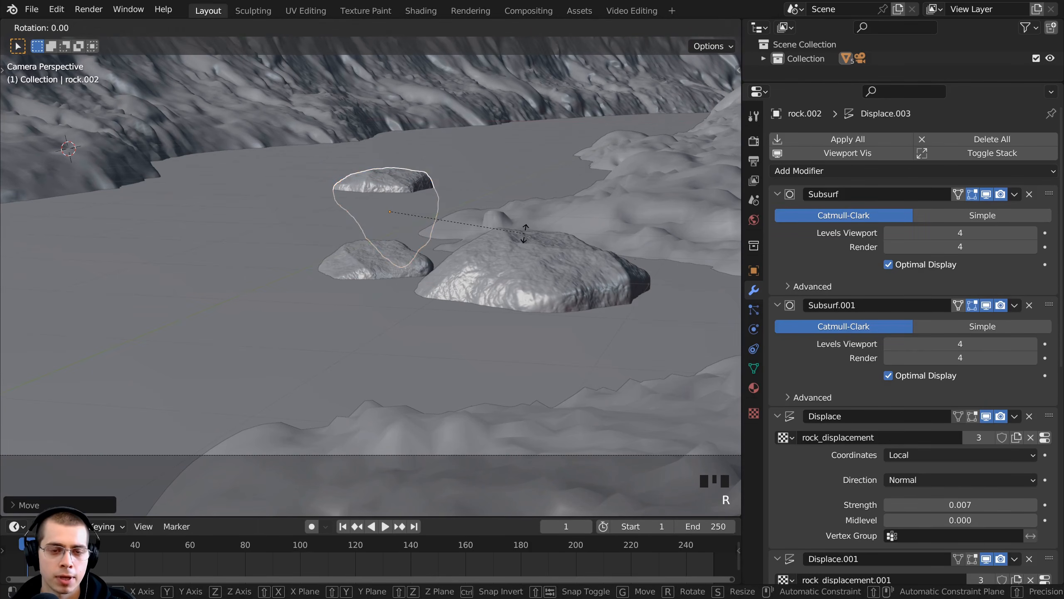
key("z")
left_click(408, 306)
key("r")
left_click(558, 227)
key("g")
left_click(466, 210)
key("g")
left_click(427, 197)
key("a")
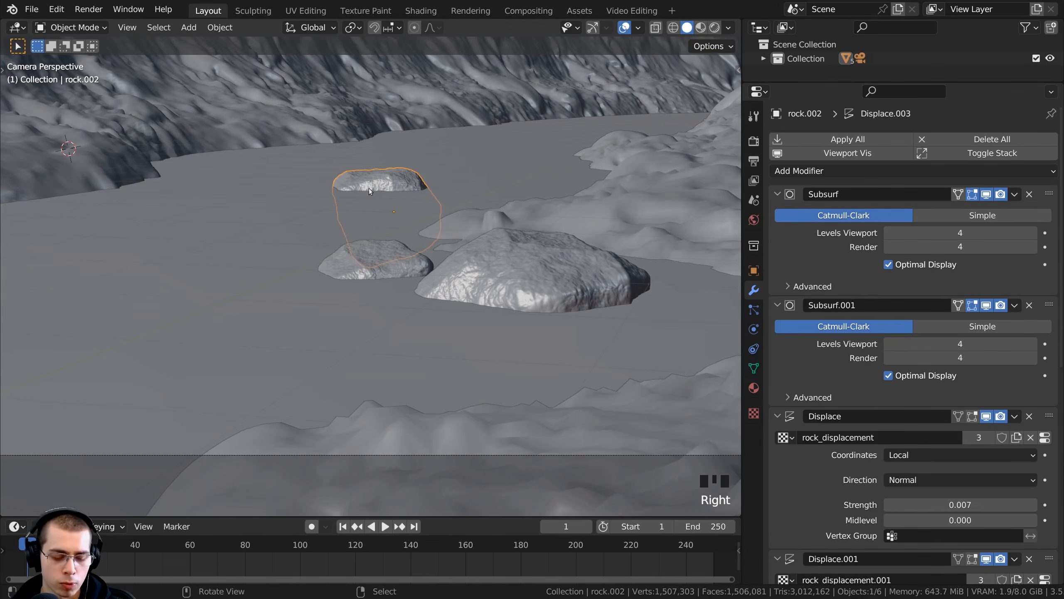
- Make a linked duplicate of the upstream rock and move it horizontally farther up the river, near the far end of the island
key("alt+d")
key("shift+z")
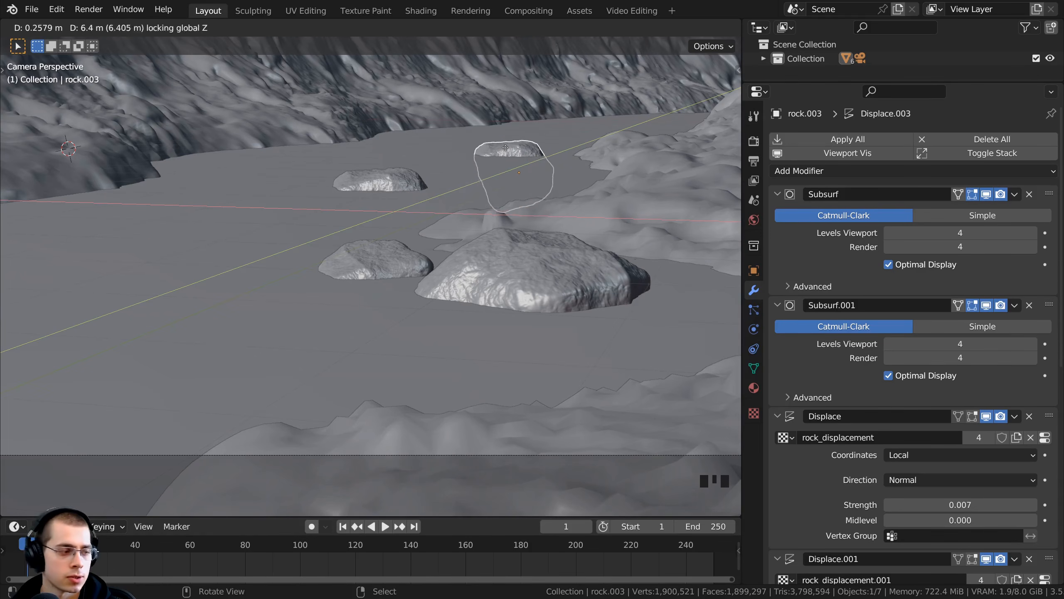
left_click(505, 147)
- Rotate the farthest rock and lower it so that only a small, angular tip stands above the water
middle_click_drag(547, 176, 470, 230, "shift")
scroll(474, 233, "up", 3)
key("r")
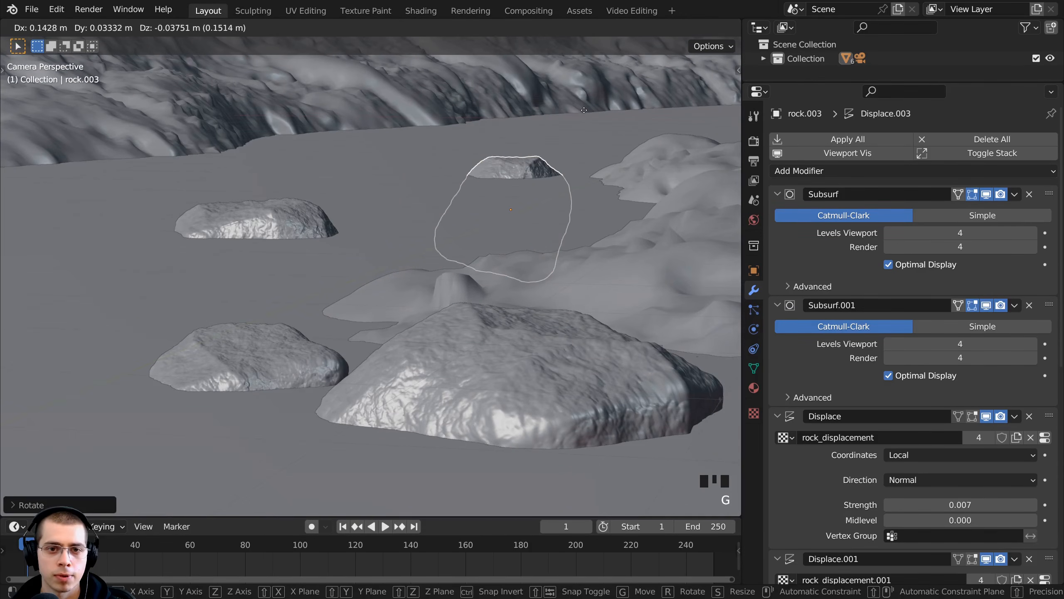
key("r")
left_click(566, 171)
scroll(409, 338, "down", 2)
scroll(409, 338, "up", 2)
right_click(409, 338)
right_click(290, 345)
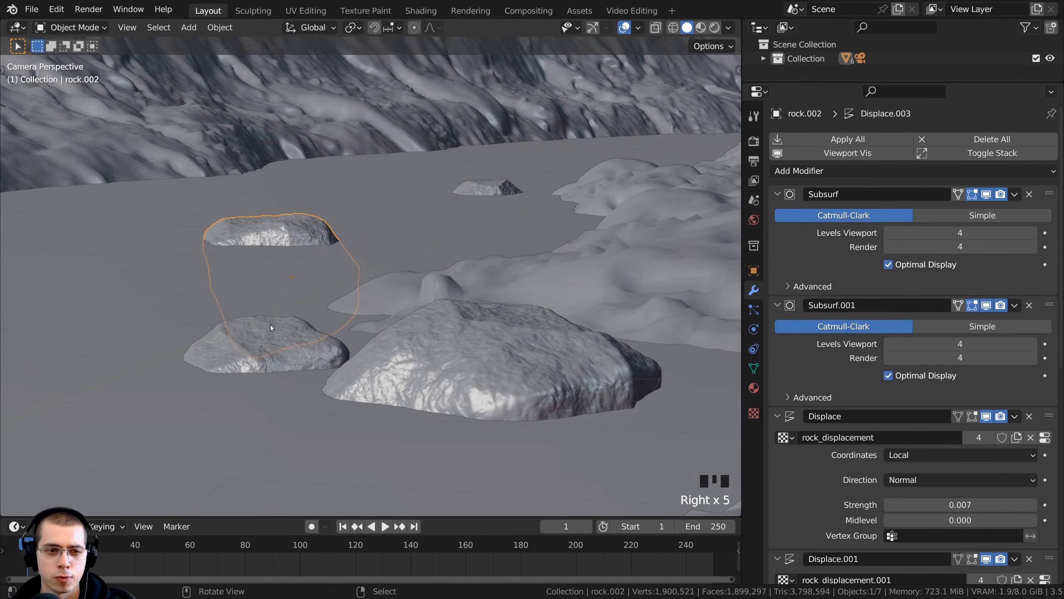
right_click(539, 380)
right_click(539, 380)
scroll(504, 251, "down", 1)
middle_click_drag(503, 250, 331, 322, "shift")
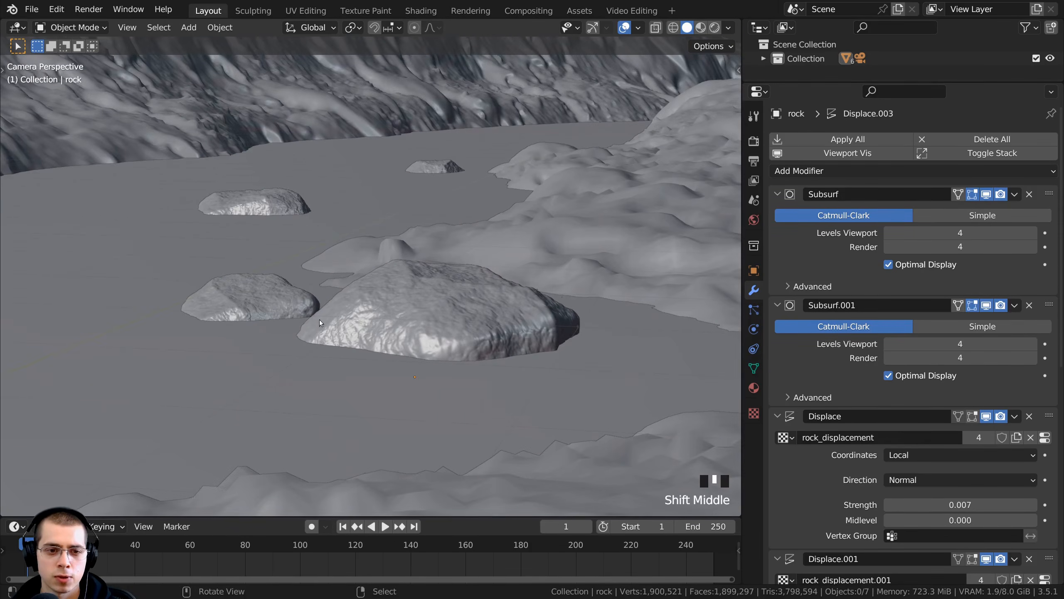
- Select the two foreground rocks together and make fine adjustments to their scale and position
right_click(265, 303)
right_click(432, 317, "shift")
key("s")
left_click(687, 322)
key("g")
left_click(687, 318)
key("a")
scroll(429, 283, "down", 2)
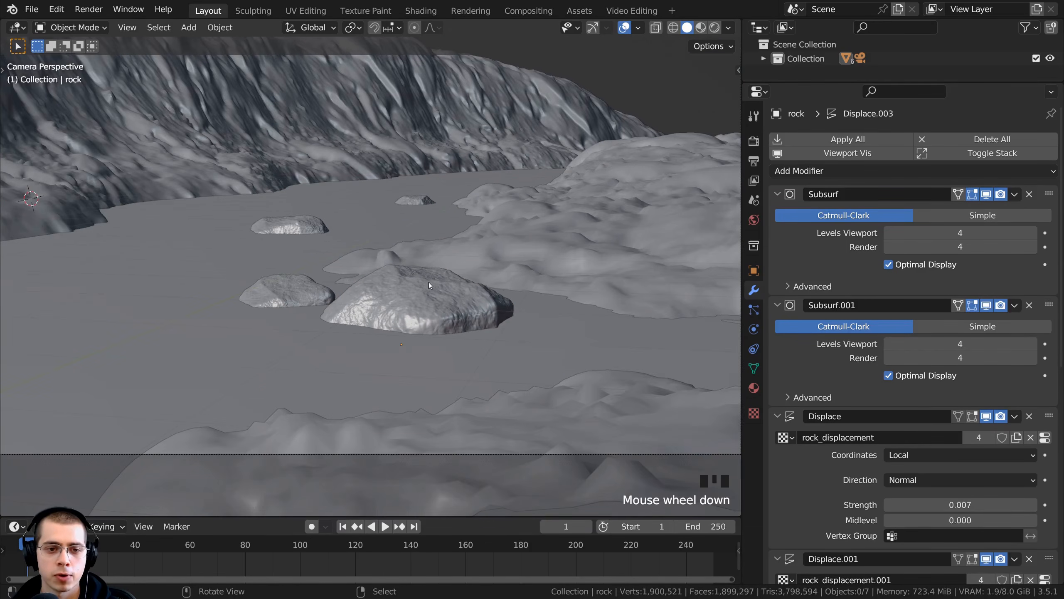
scroll(419, 284, "up", 5)
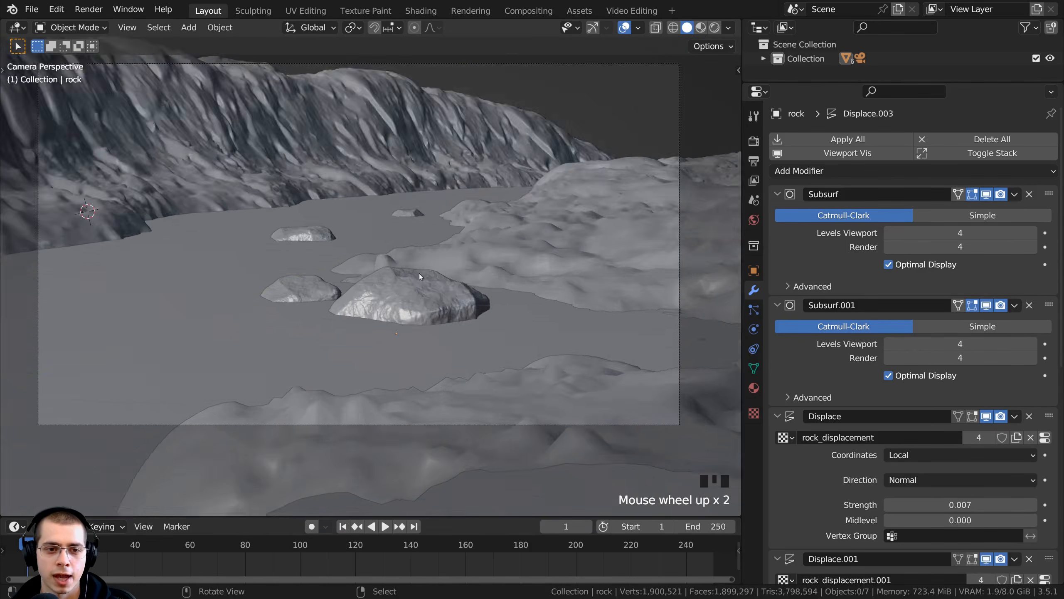